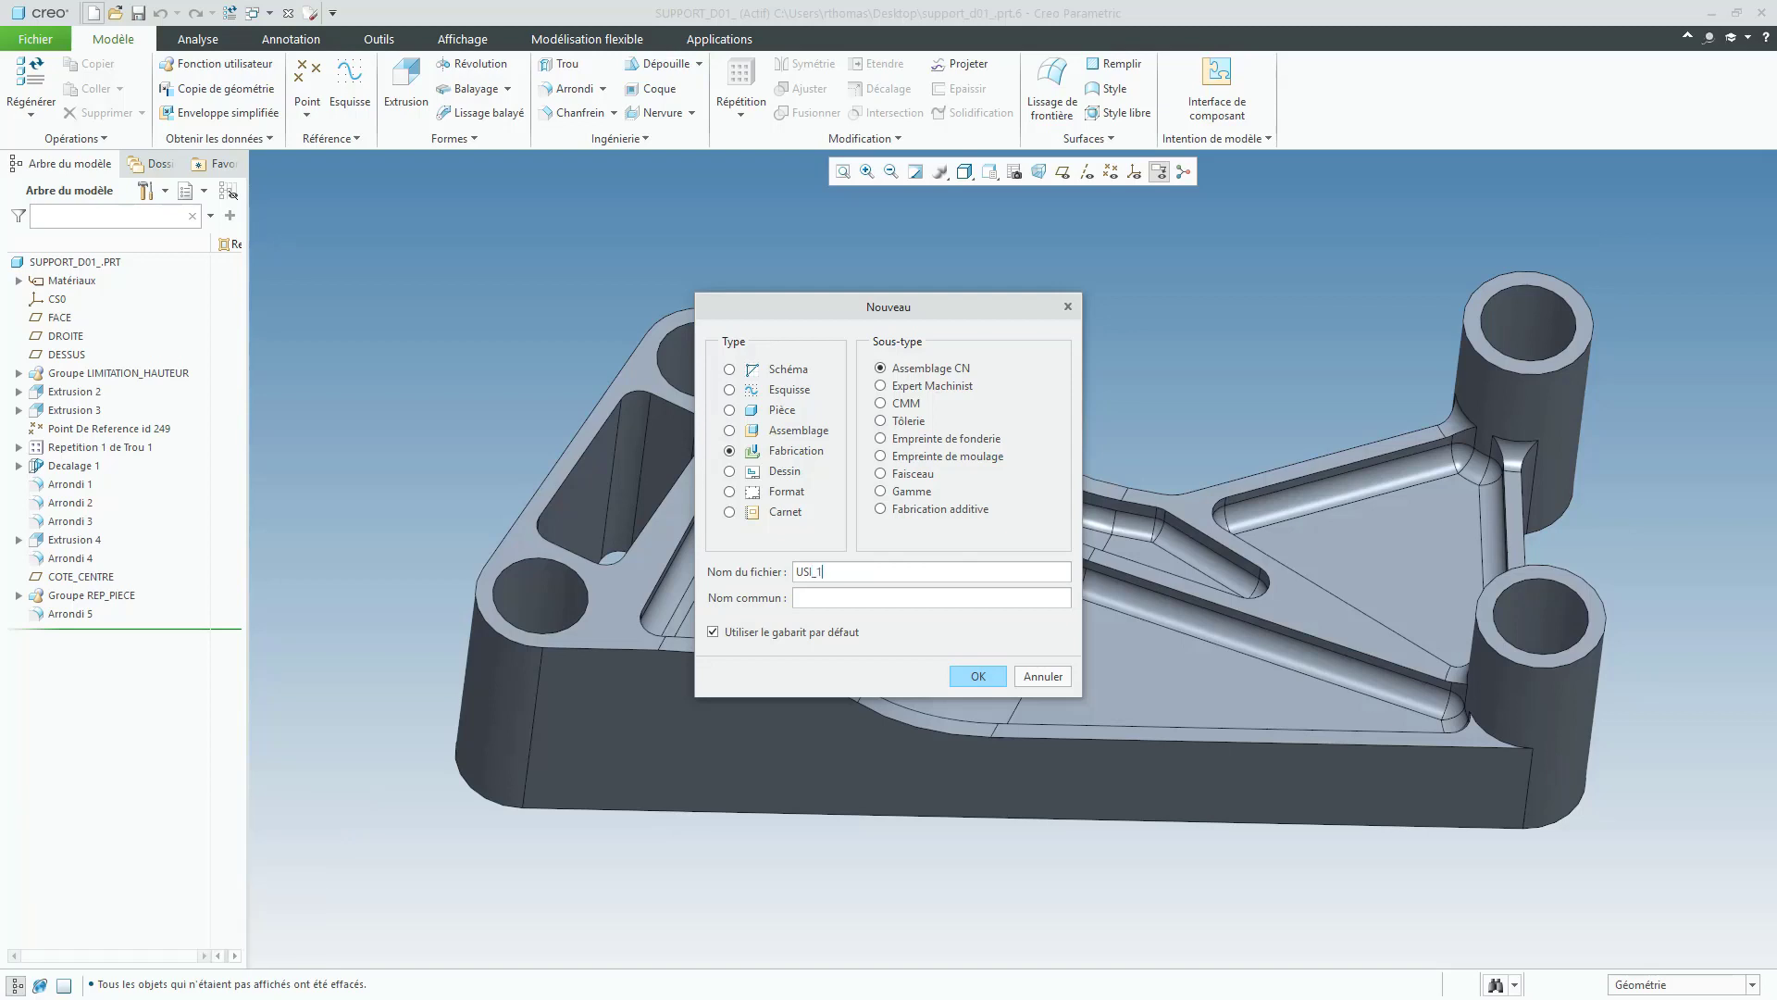
Step: Create the manufacturing assembly USI_1 from the gabarit_fraisage template instead of the default template
click(808, 635)
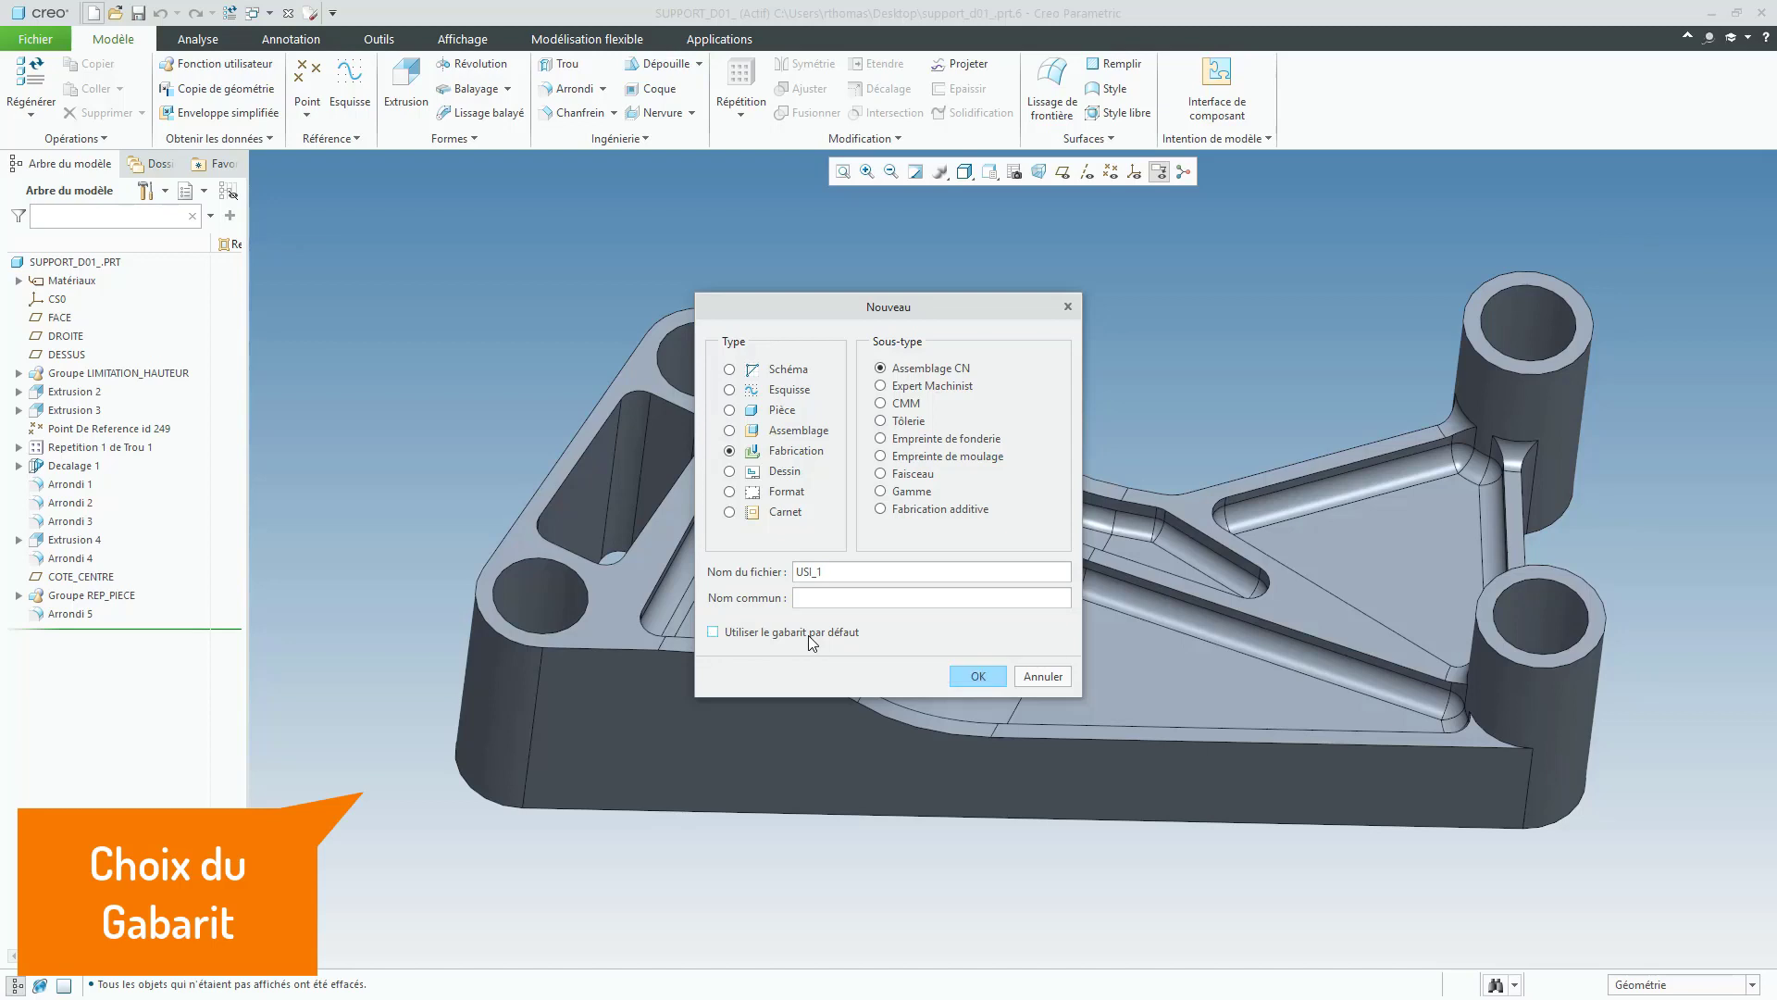
click(979, 679)
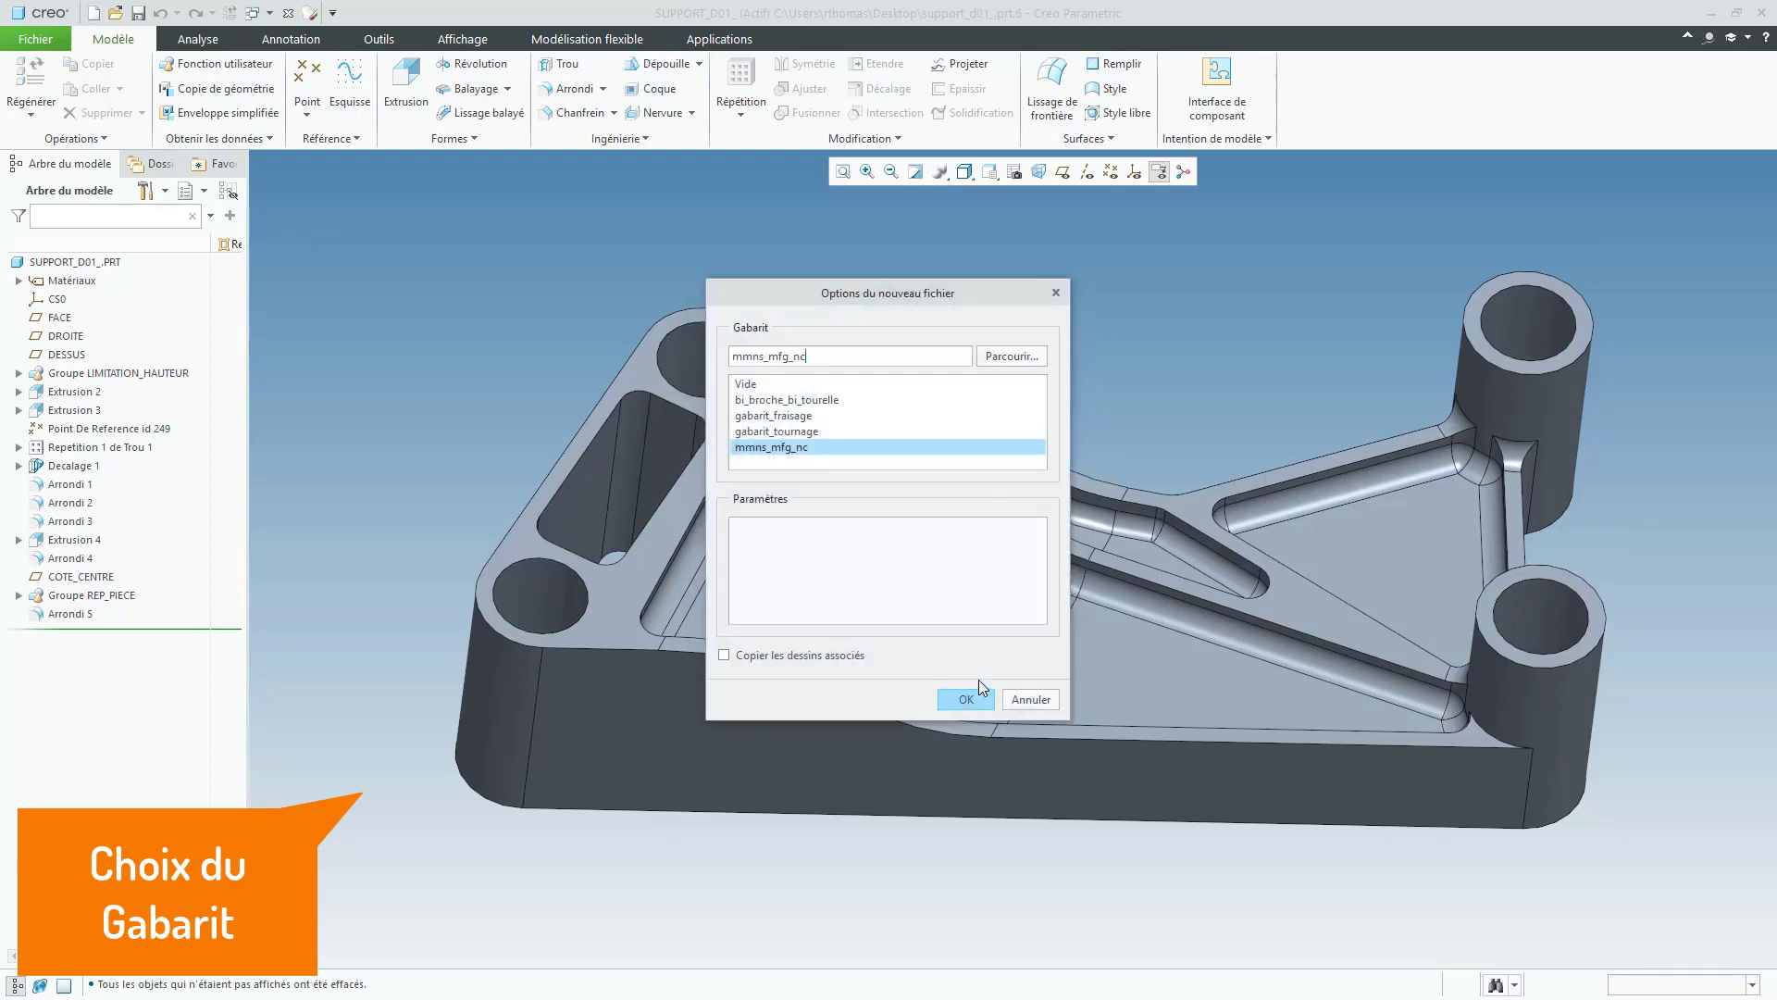
click(802, 419)
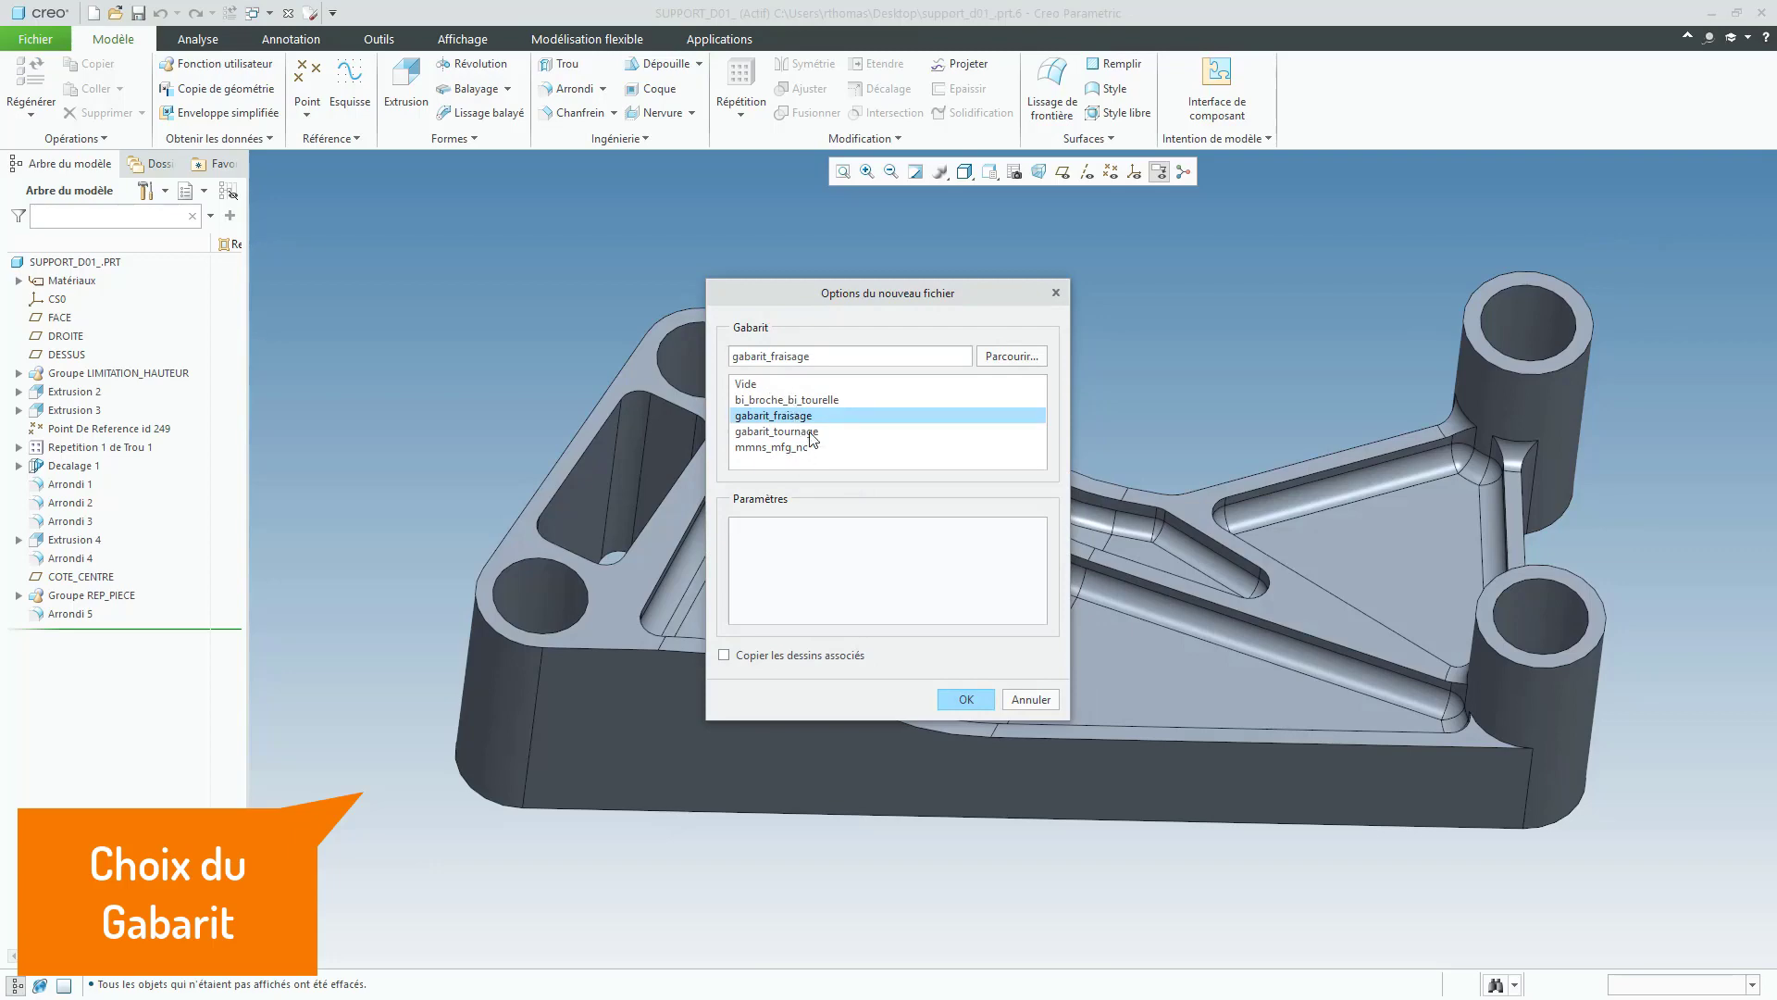
click(806, 417)
double_click(806, 417)
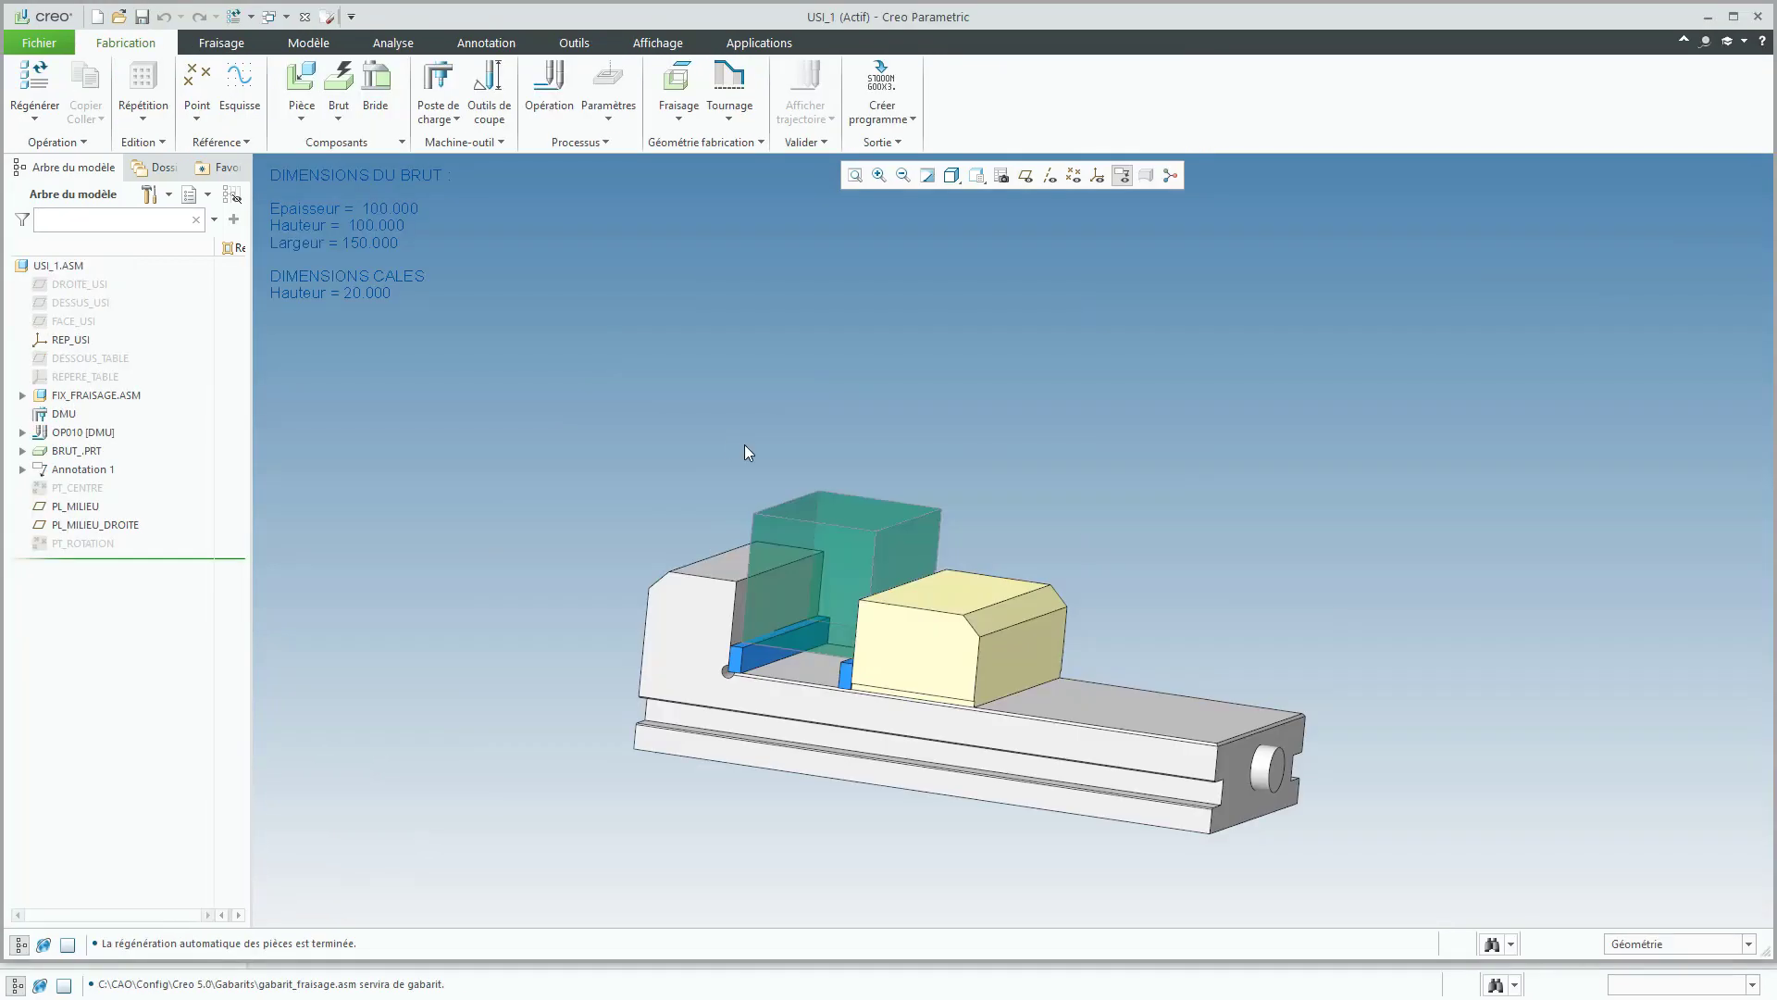
Step: Turn on coordinate system display and locate the REP_USI coordinate system and the FIX_FRAISAGE.ASM fixture in the assembly
mouse_move(744, 444)
middle_down()
mouse_move(759, 416)
mouse_move(748, 495)
mouse_move(749, 453)
middle_up()
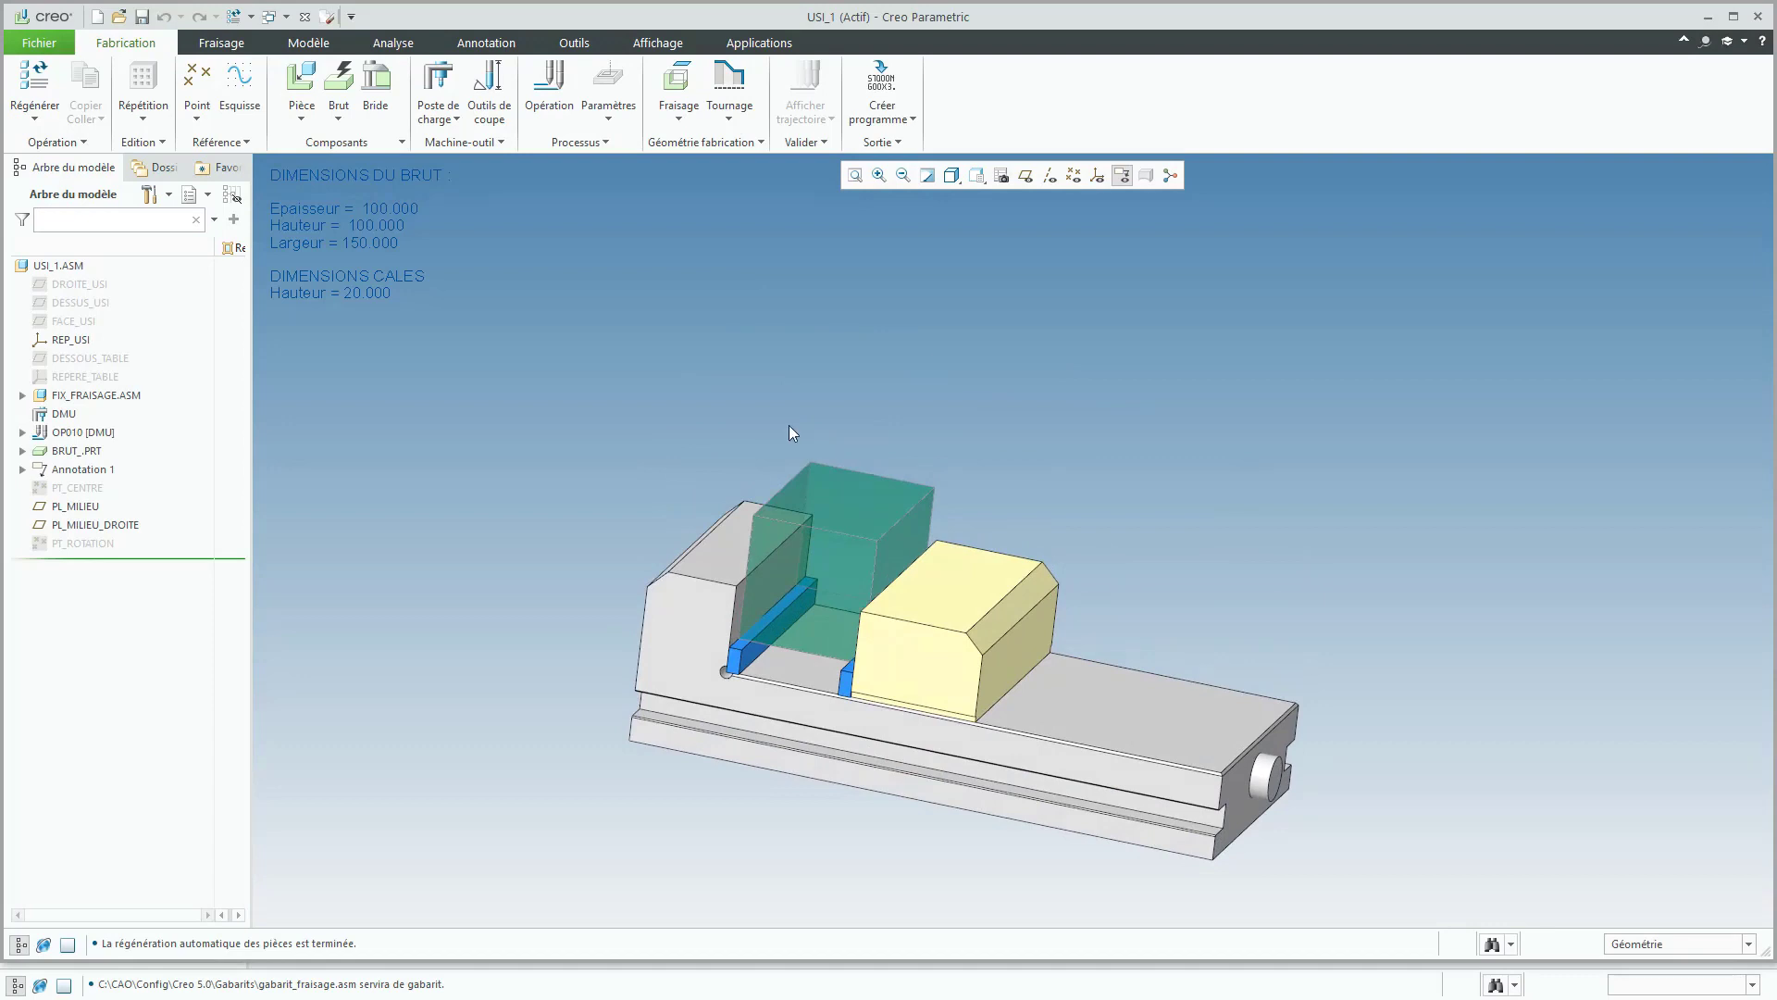
click(58, 265)
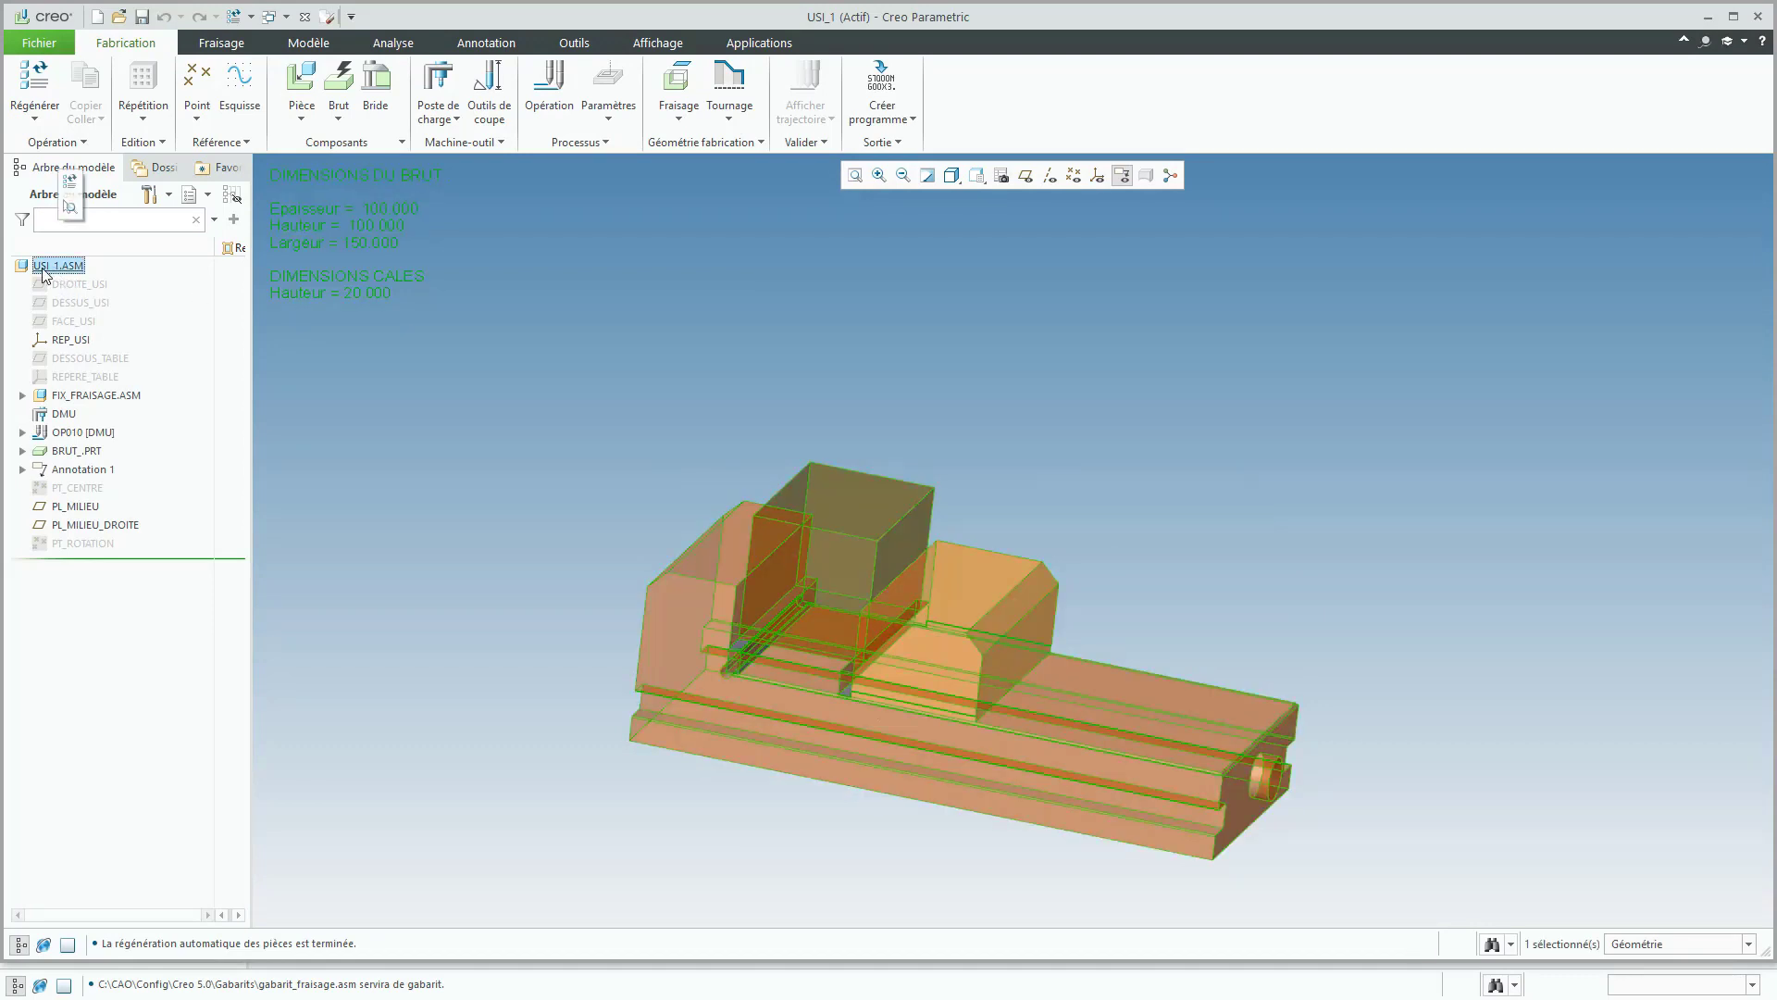
click(67, 338)
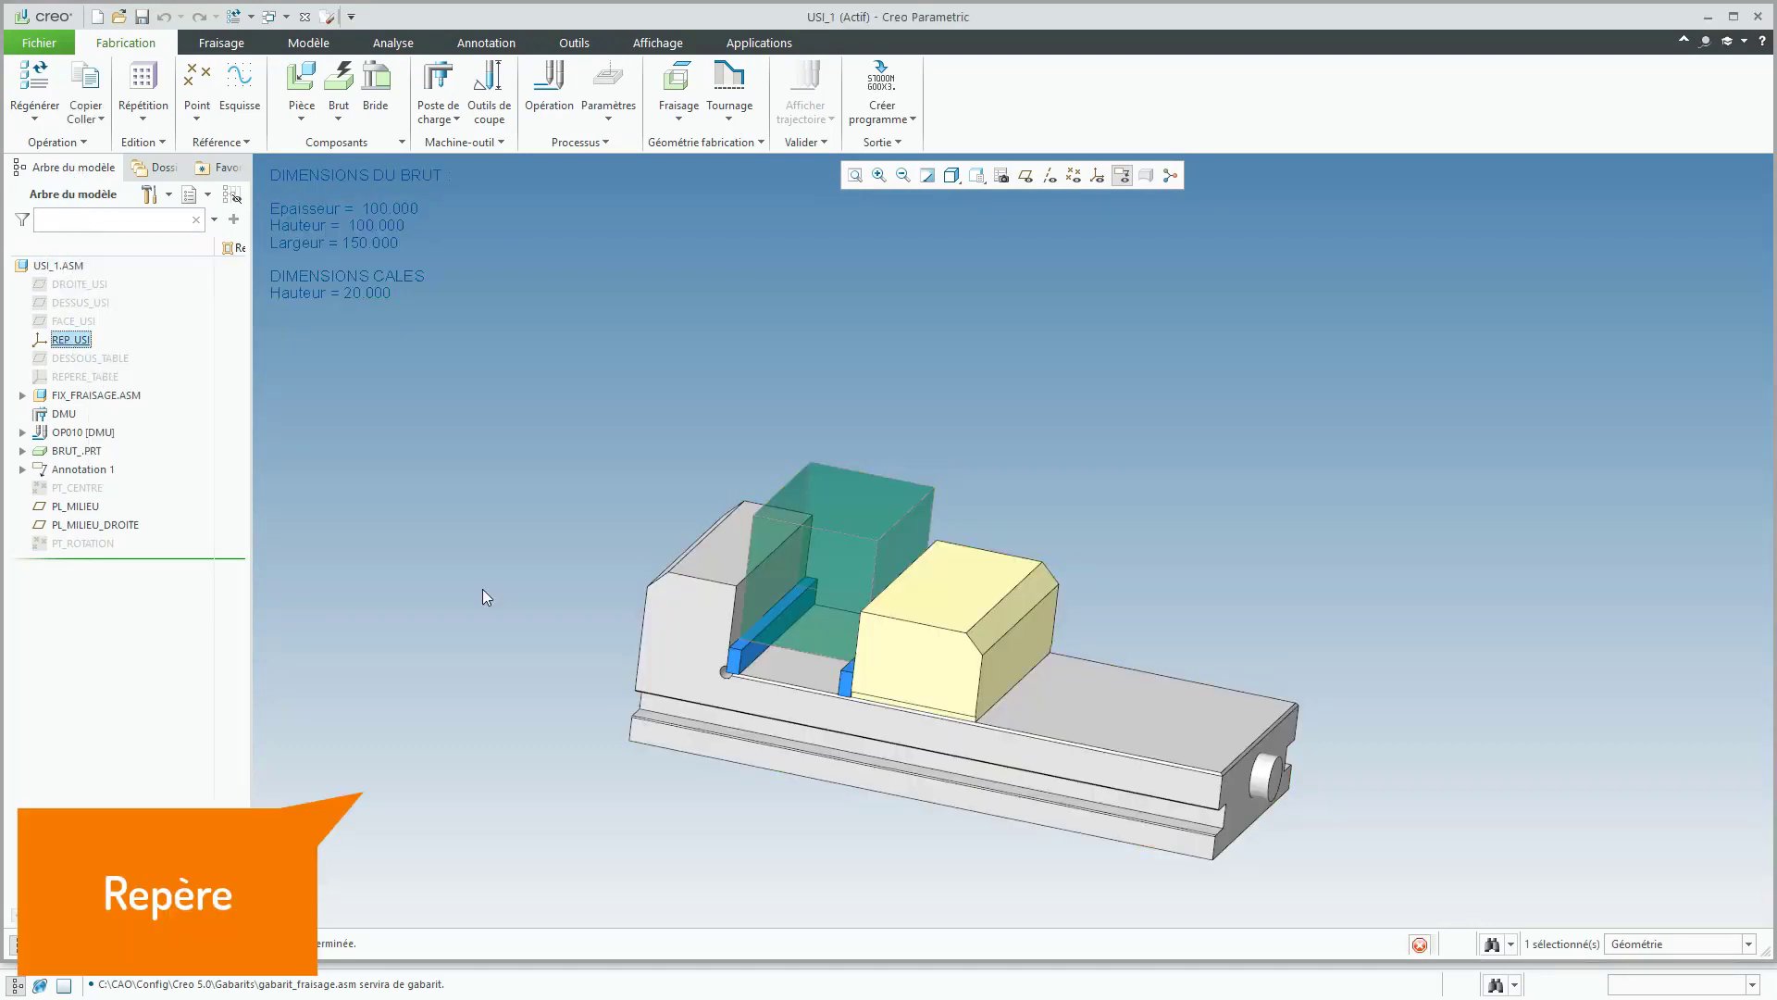
click(1096, 176)
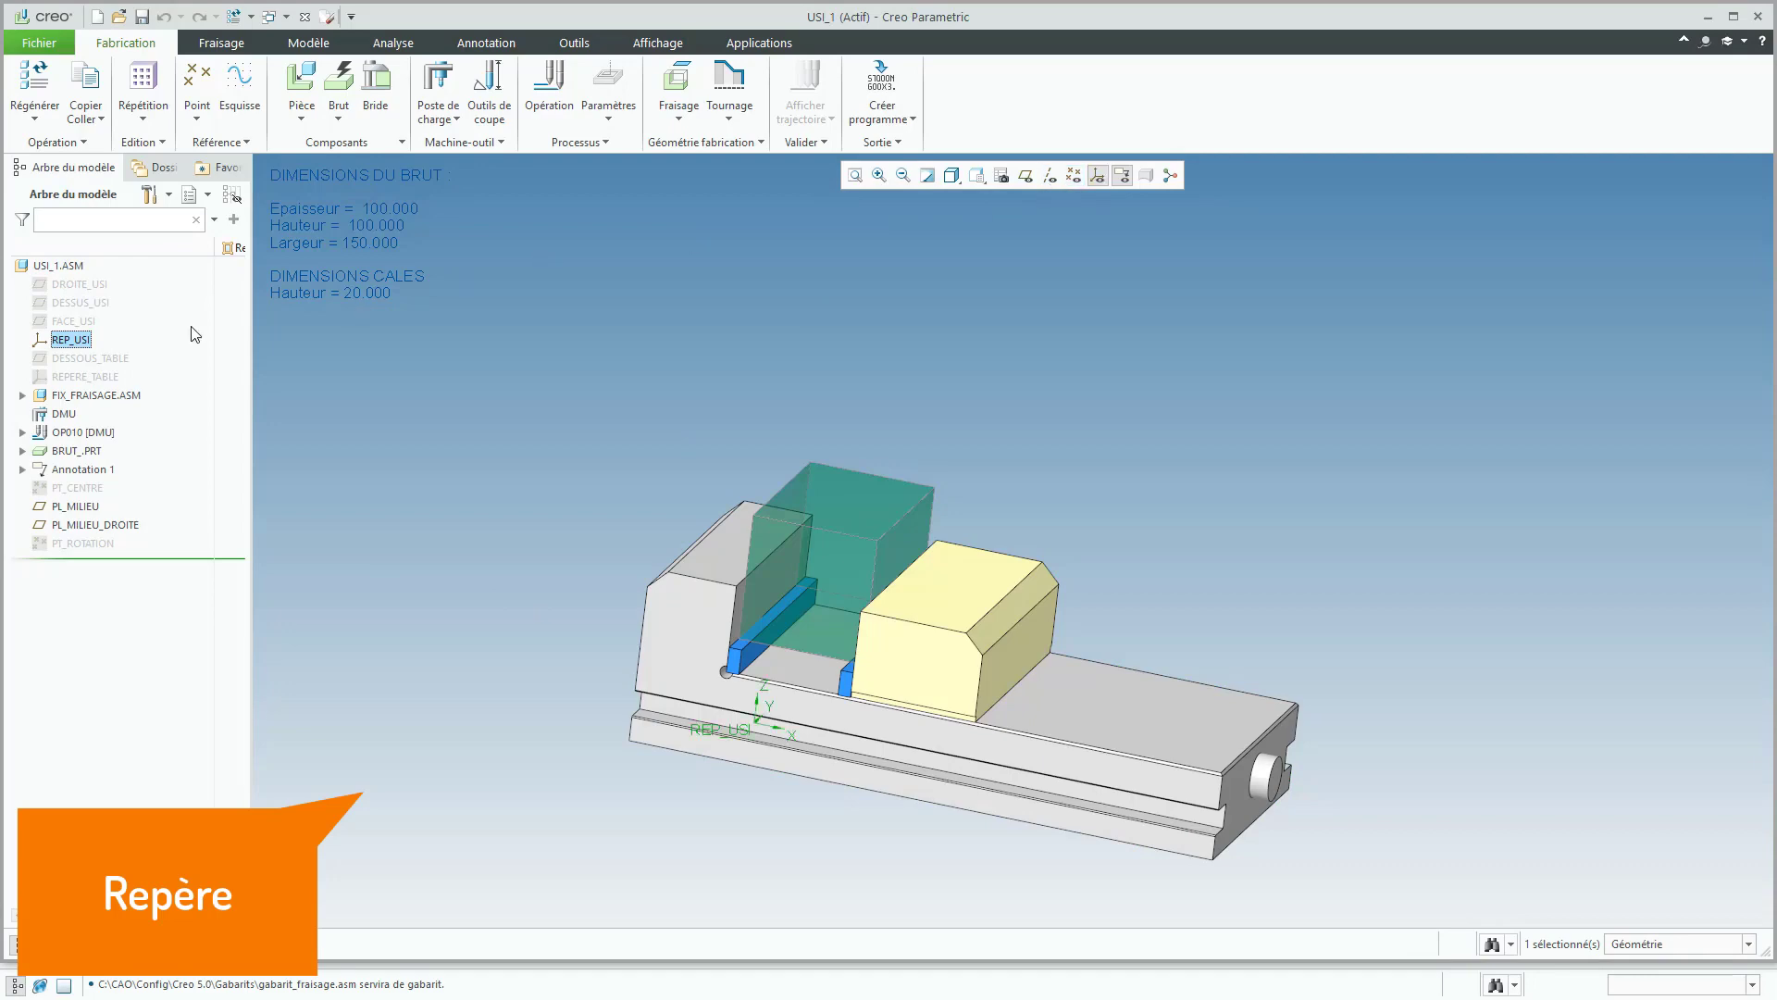
scroll(874, 671, down, 4)
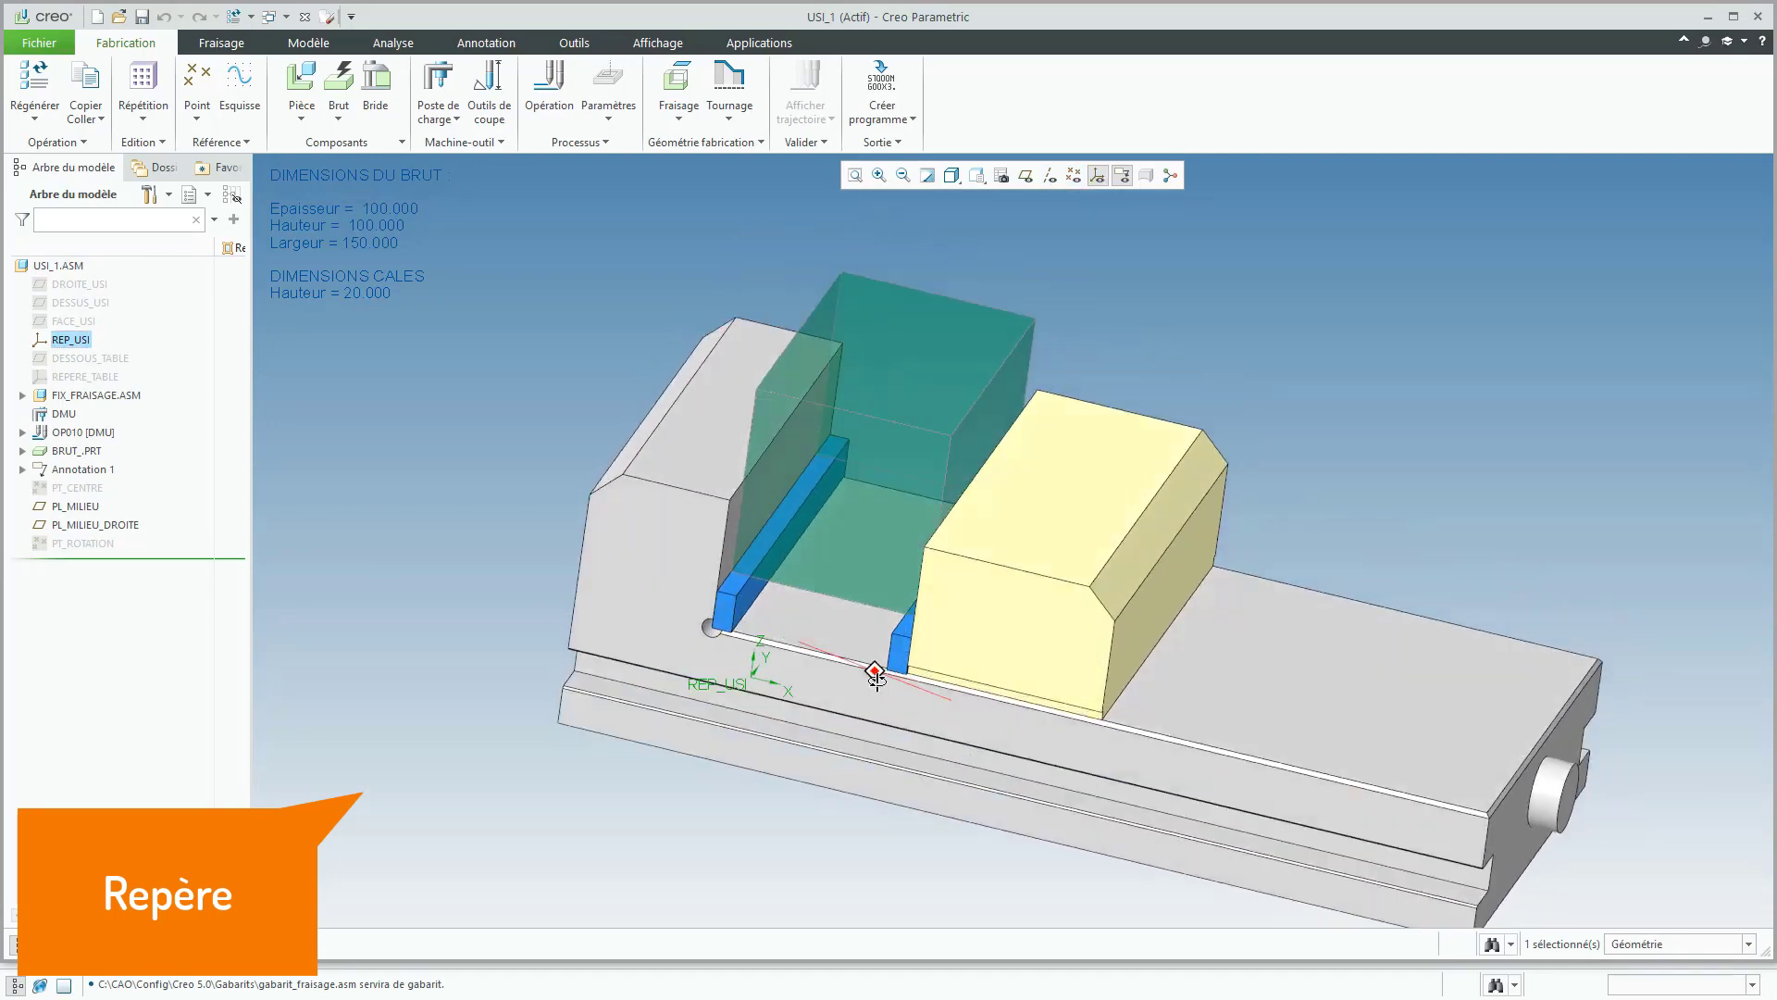
scroll(875, 671, up, 3)
middle_drag(888, 703, 833, 685)
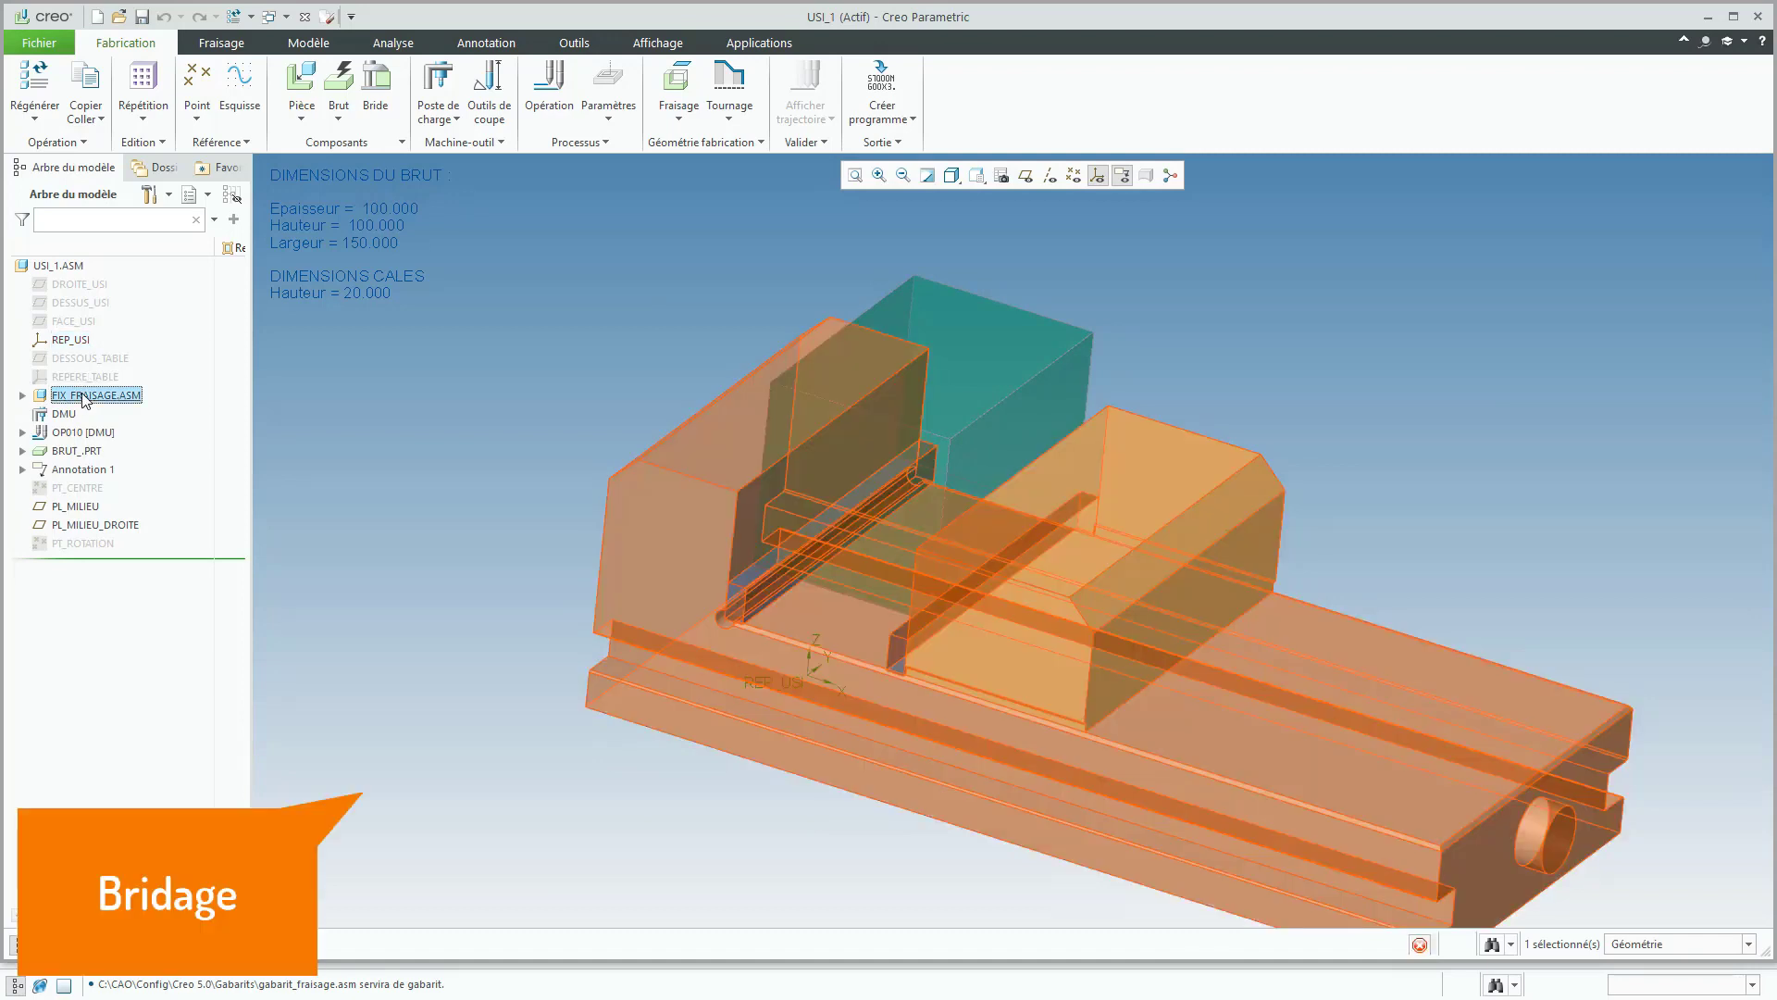
click(83, 396)
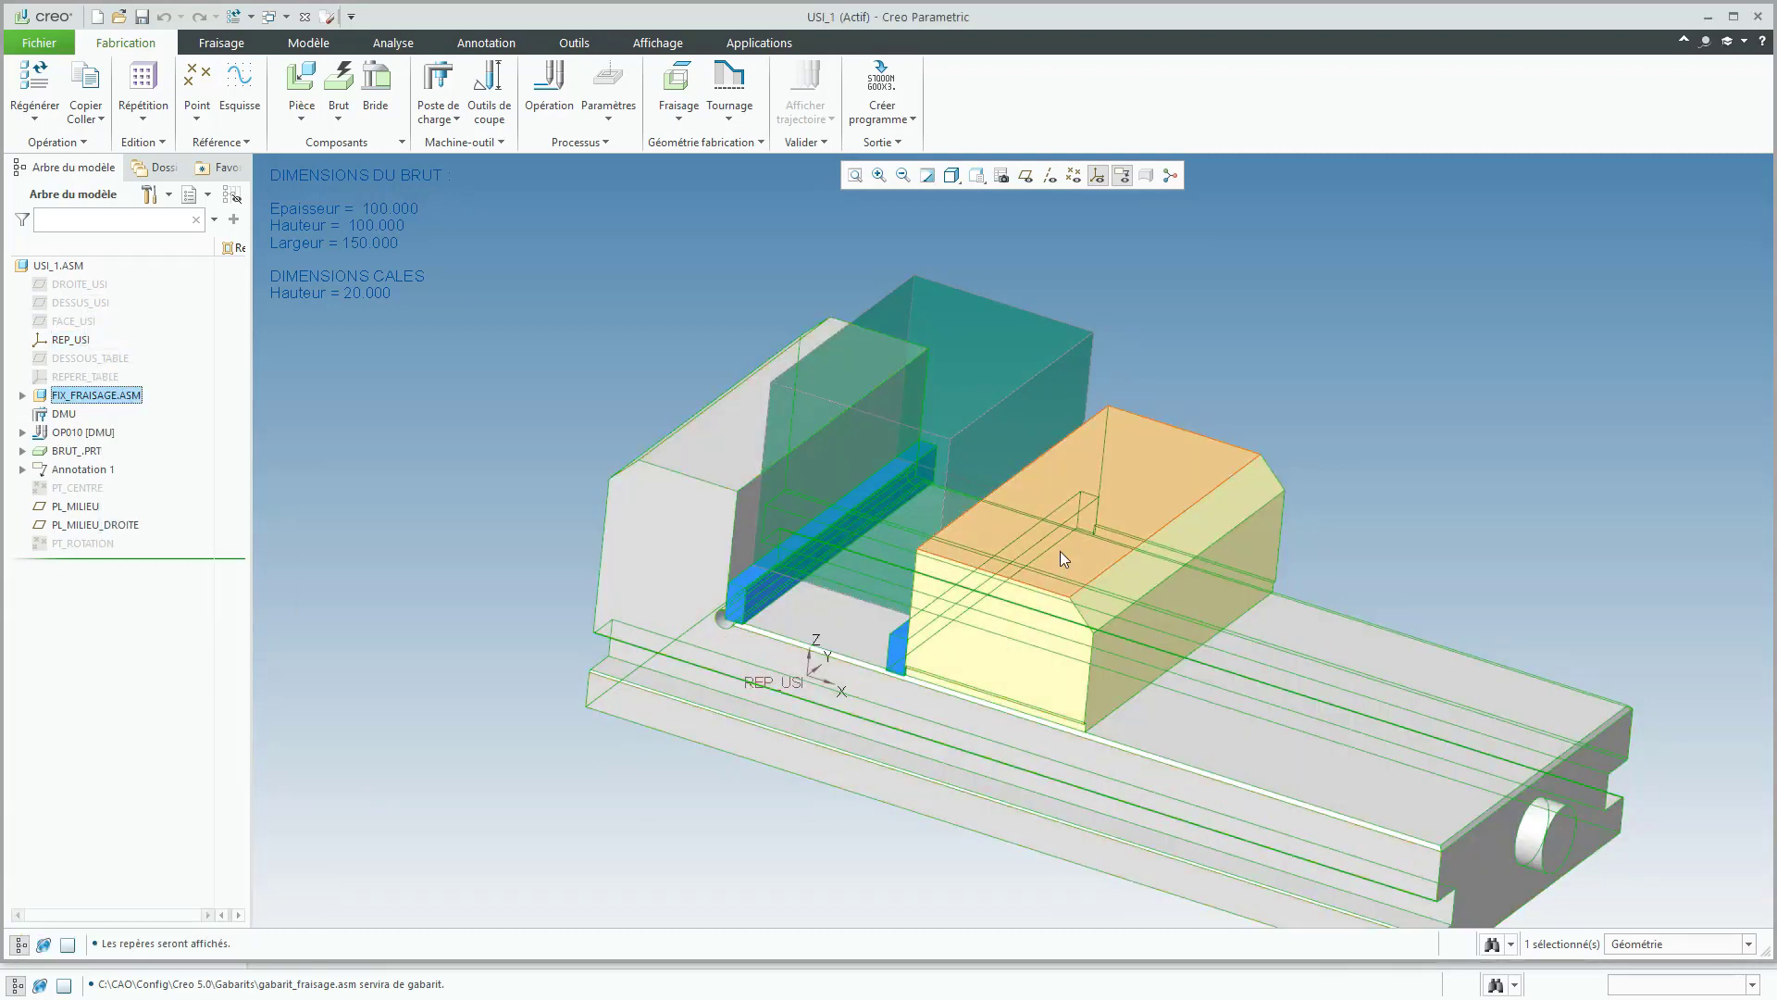
Step: Open the DMU milling machine's definition, check its post-processor and keep the number of axes at 5 axes
click(61, 415)
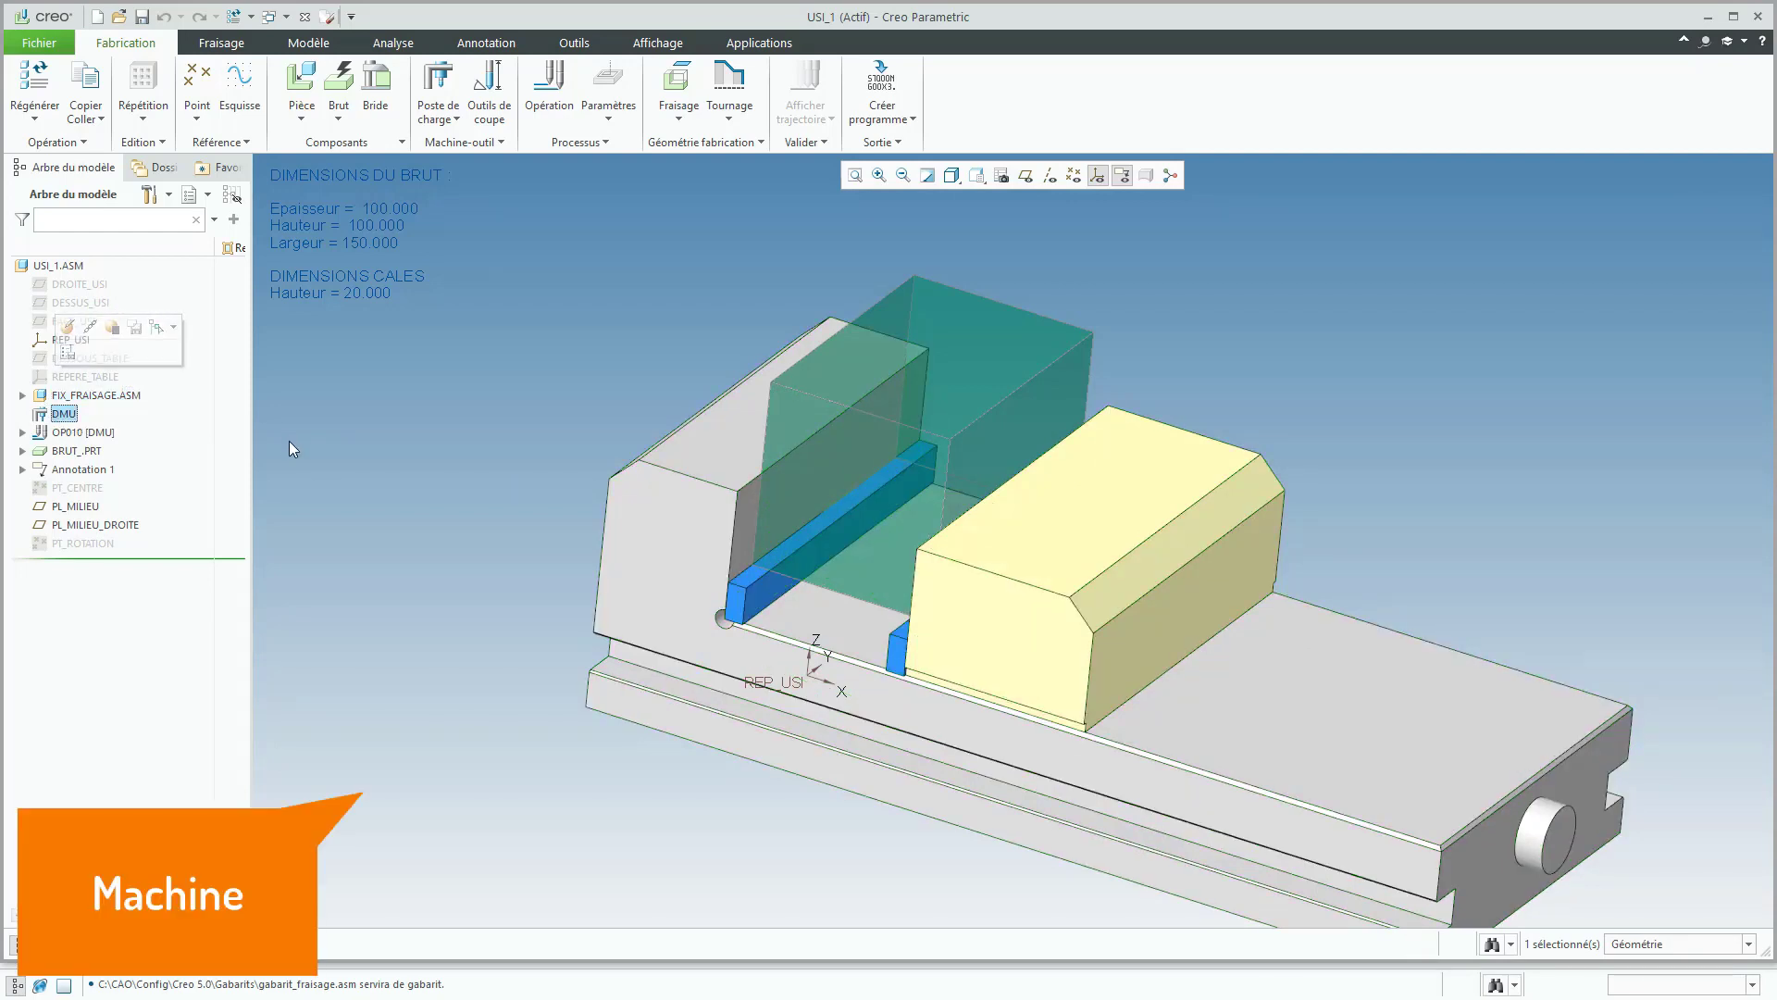
click(69, 328)
drag(1337, 163, 1112, 154)
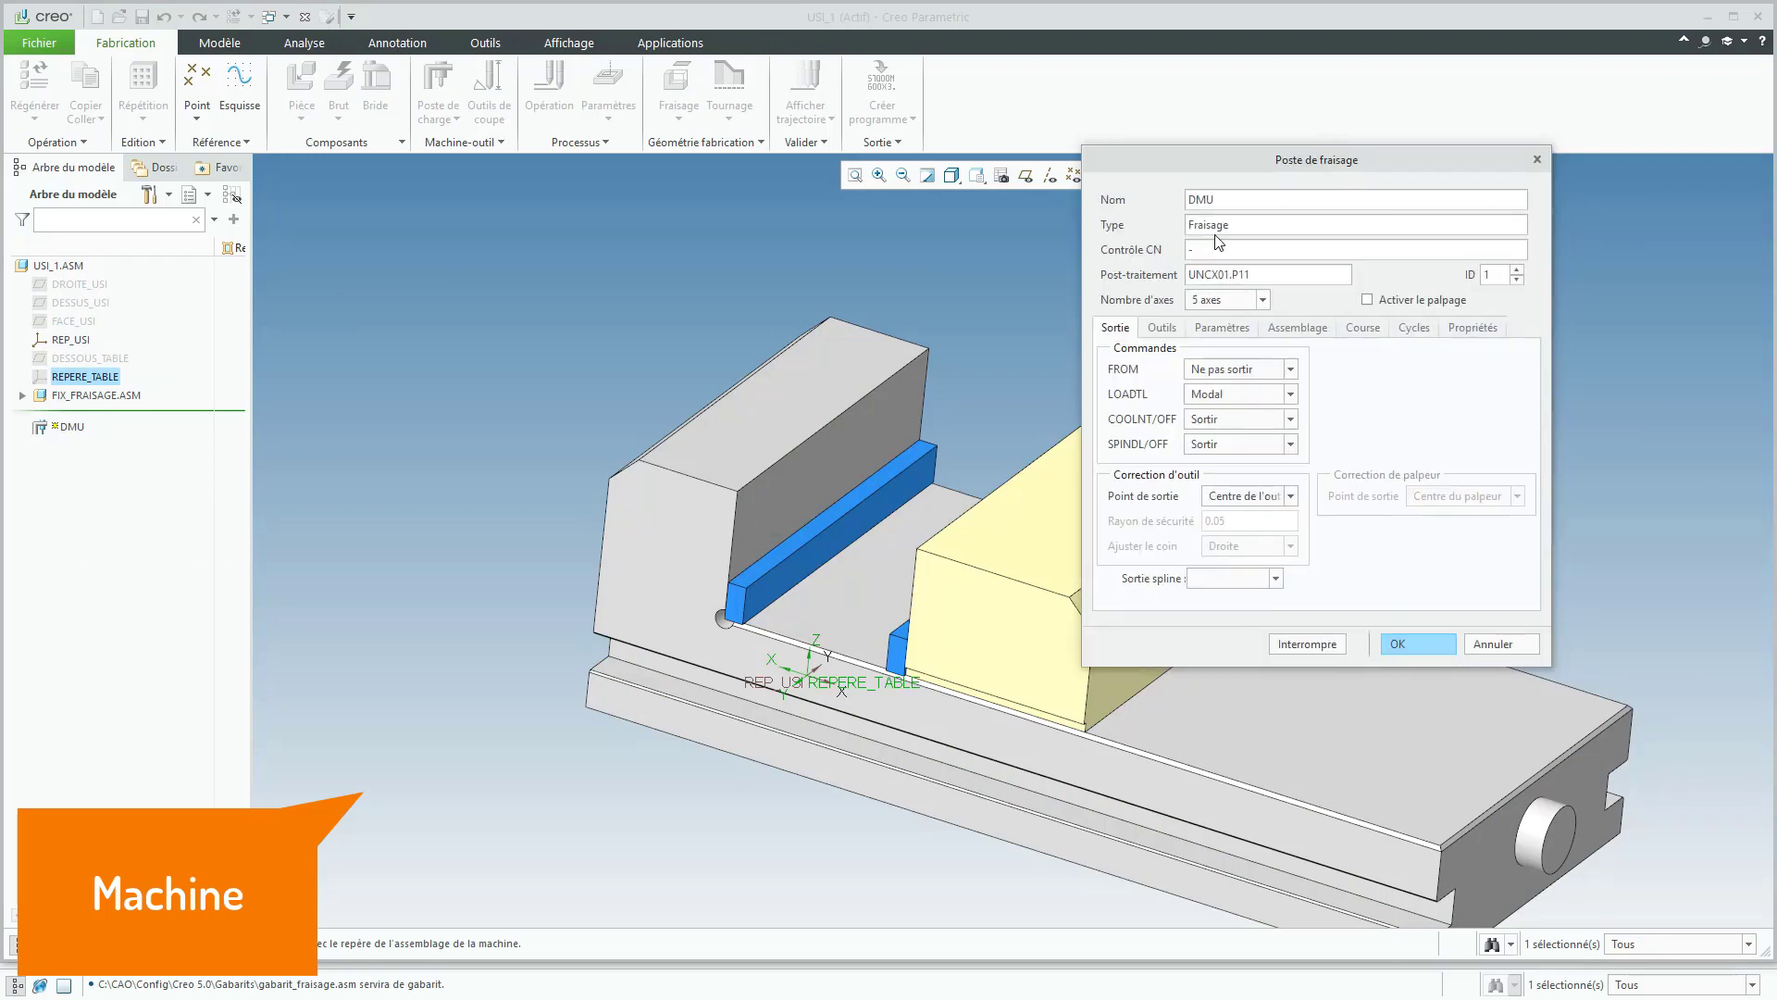
double_click(1242, 275)
click(1264, 300)
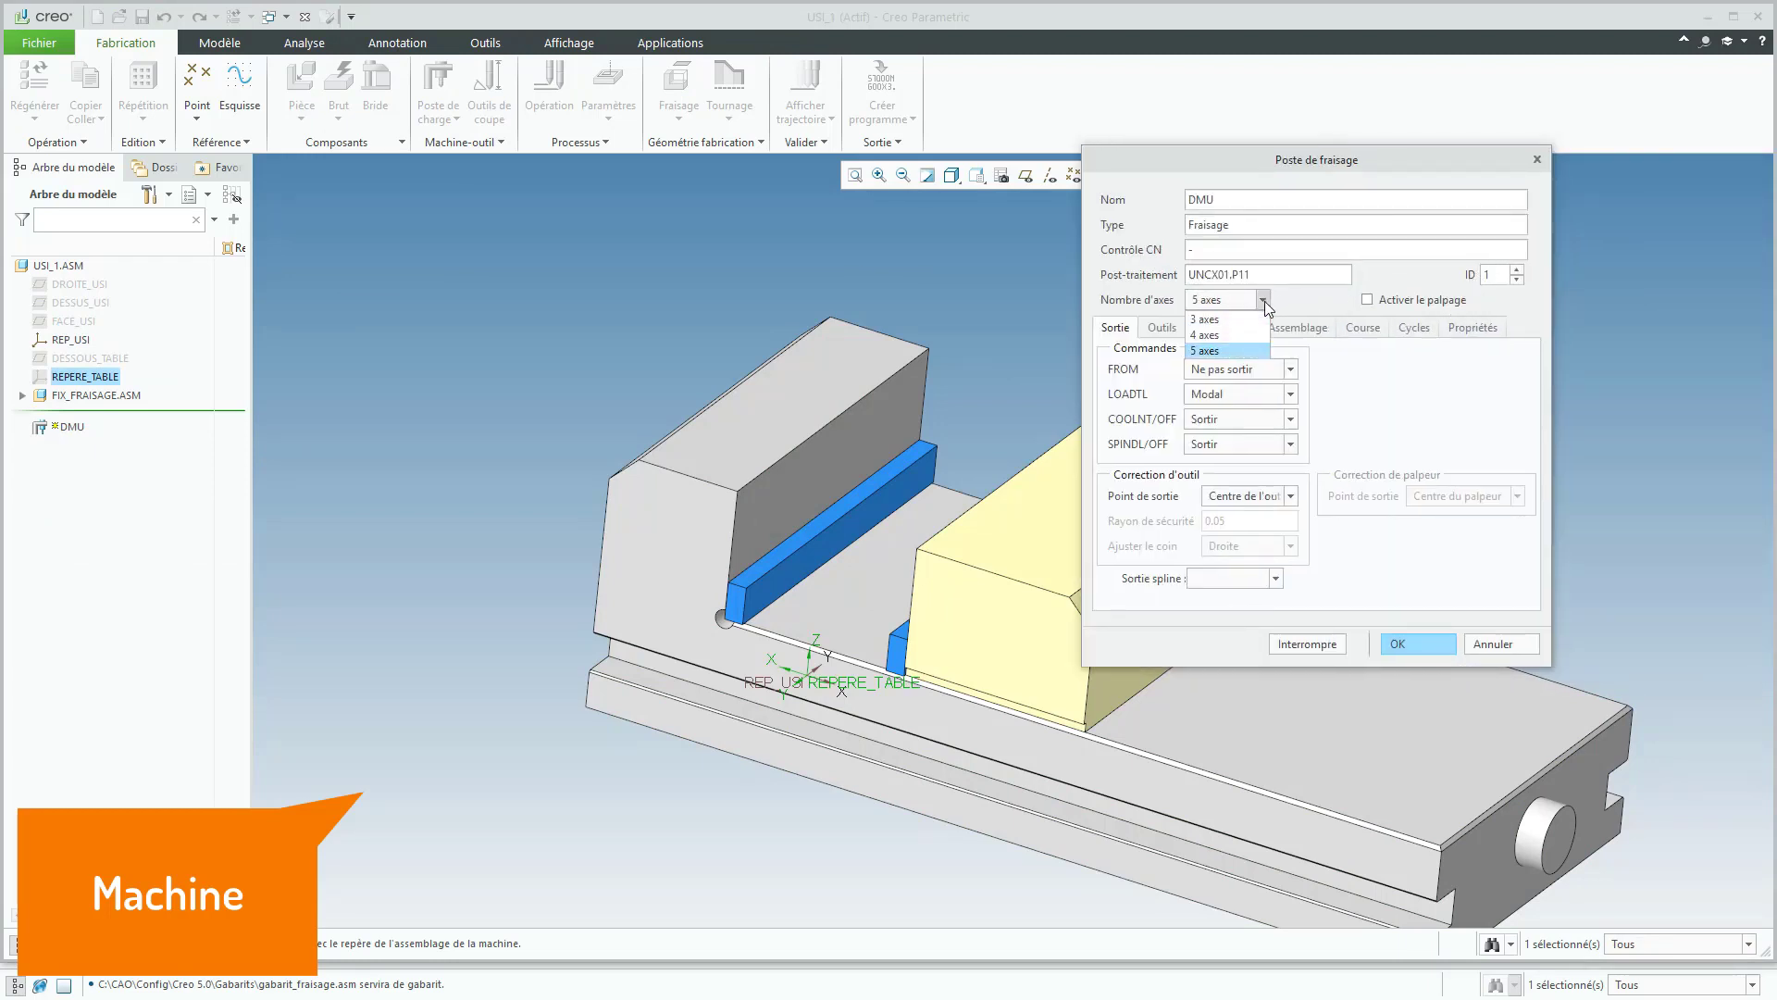
click(1247, 350)
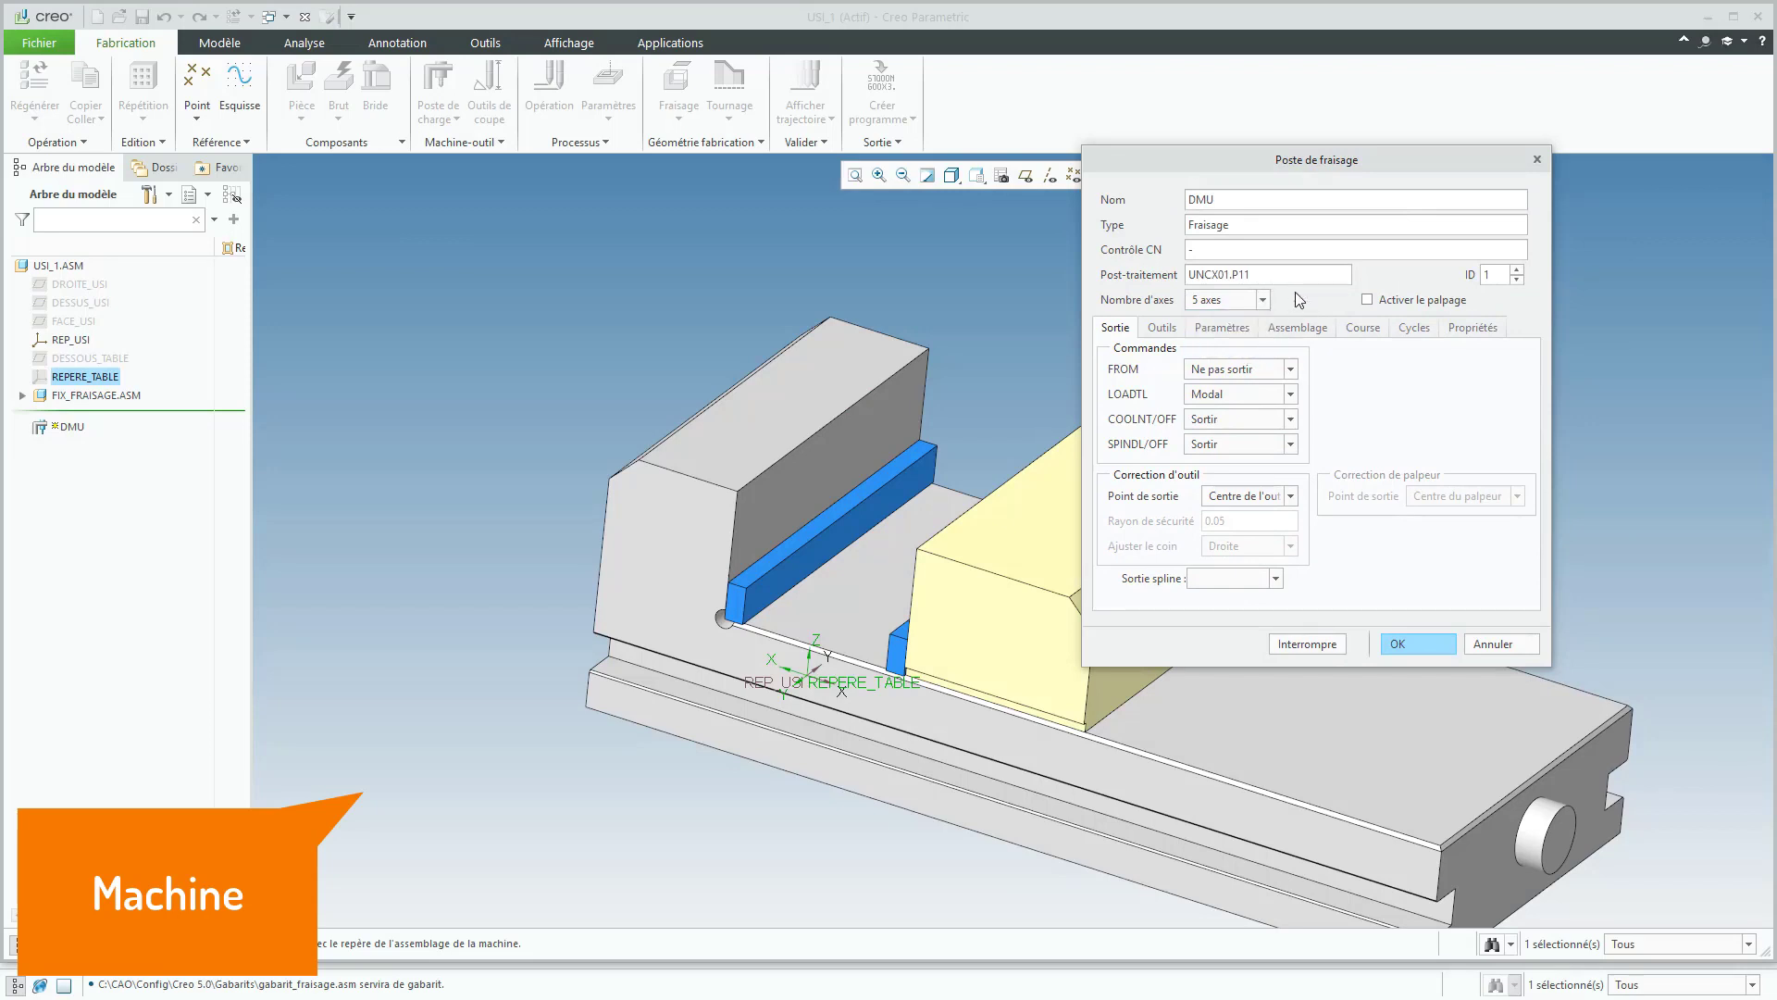
Step: Review the DMU machine's tools, including SF10_R1_ISO50, FR2T_D01 and FR_TORI_D06, and leave the tool configuration without saving
click(1163, 328)
click(1164, 357)
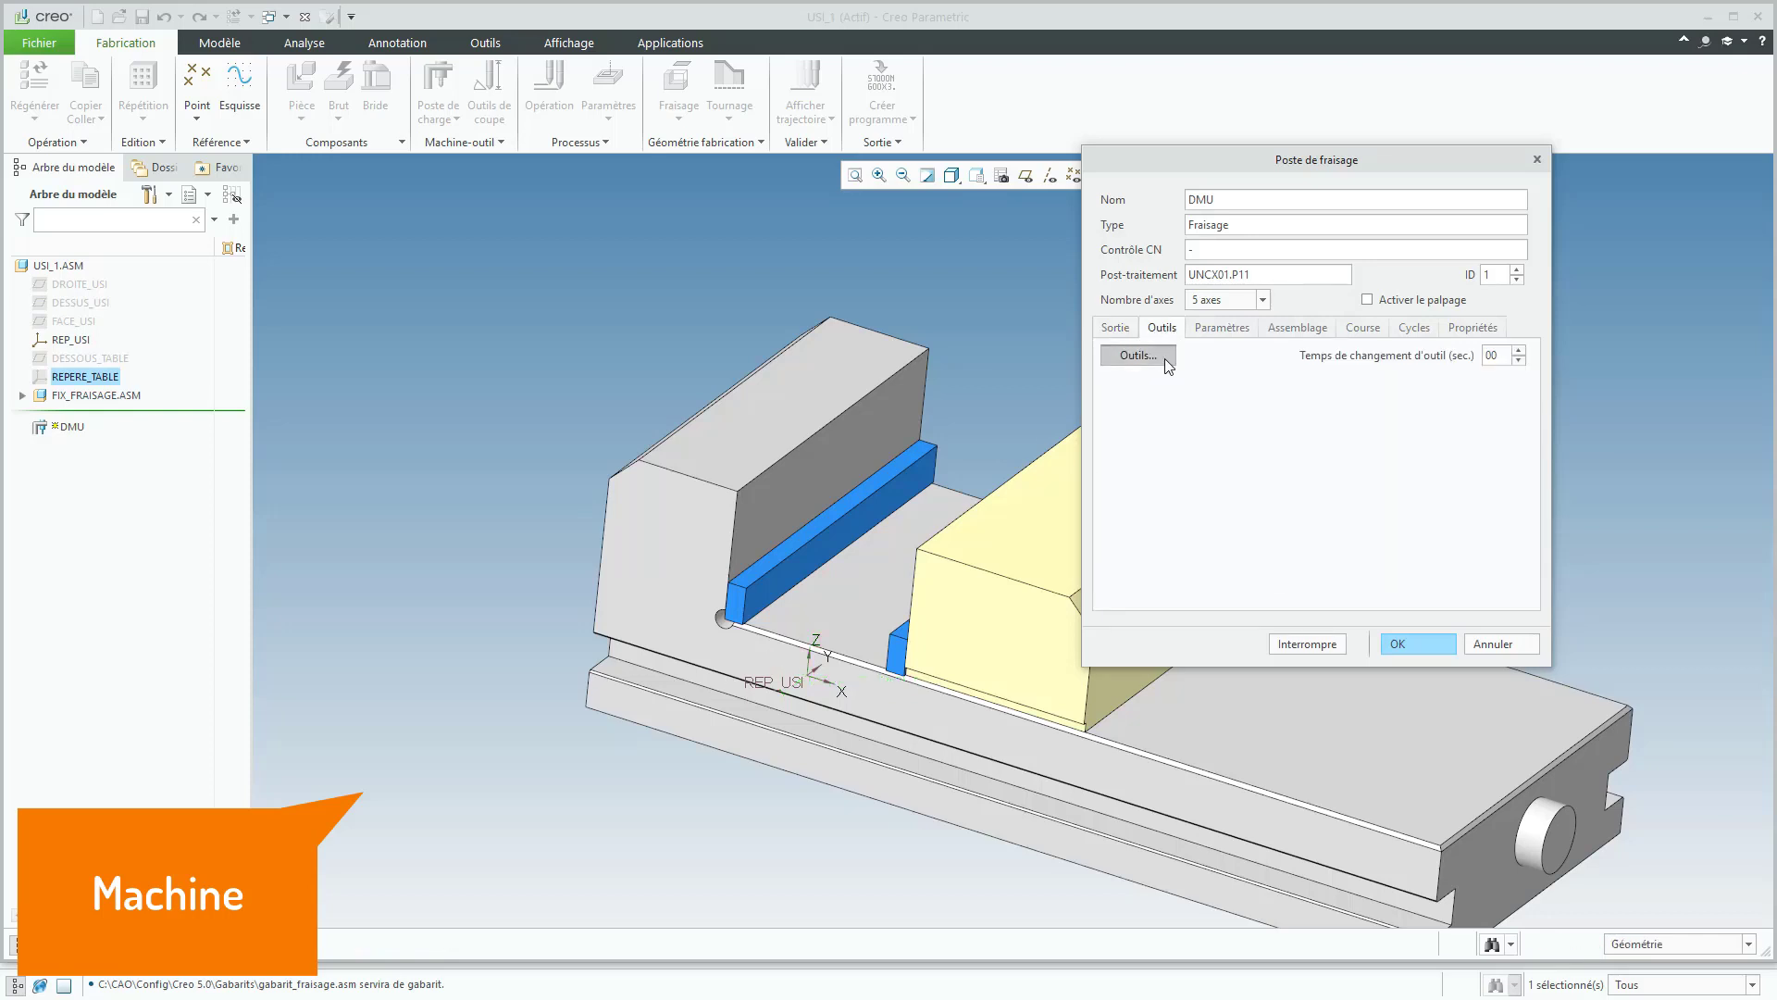
click(1352, 288)
click(1337, 349)
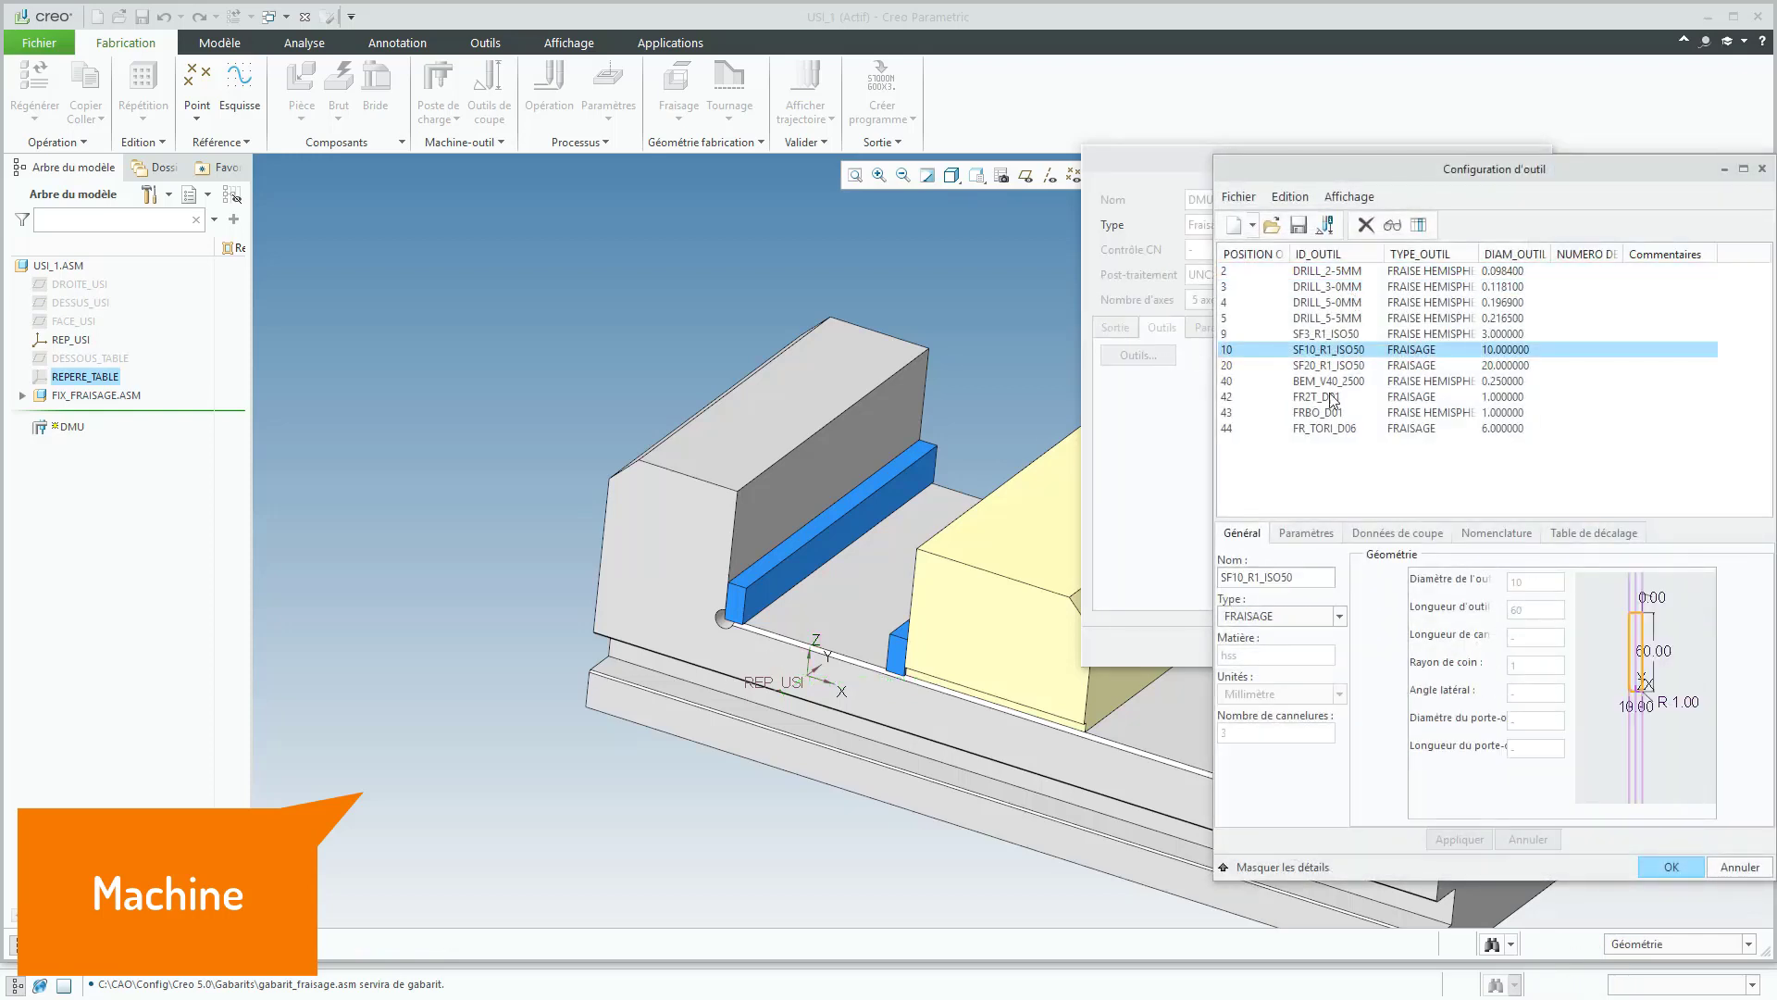
click(1329, 396)
click(1314, 428)
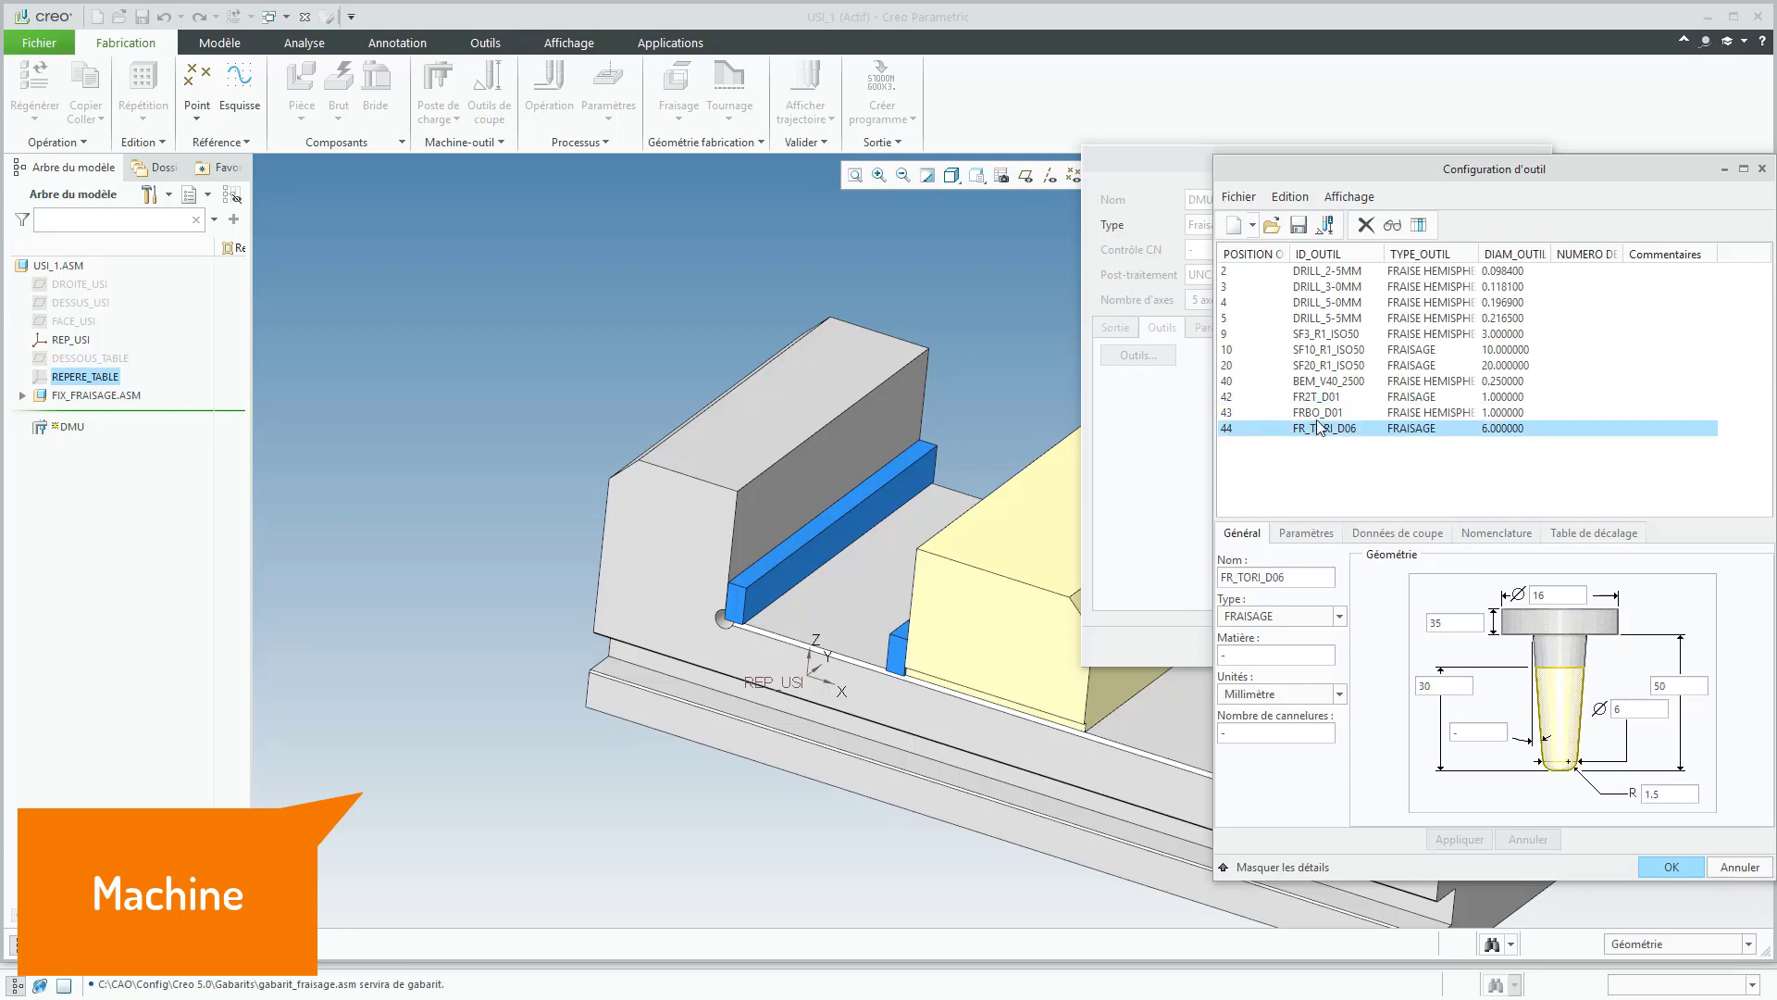
click(1325, 349)
click(1722, 870)
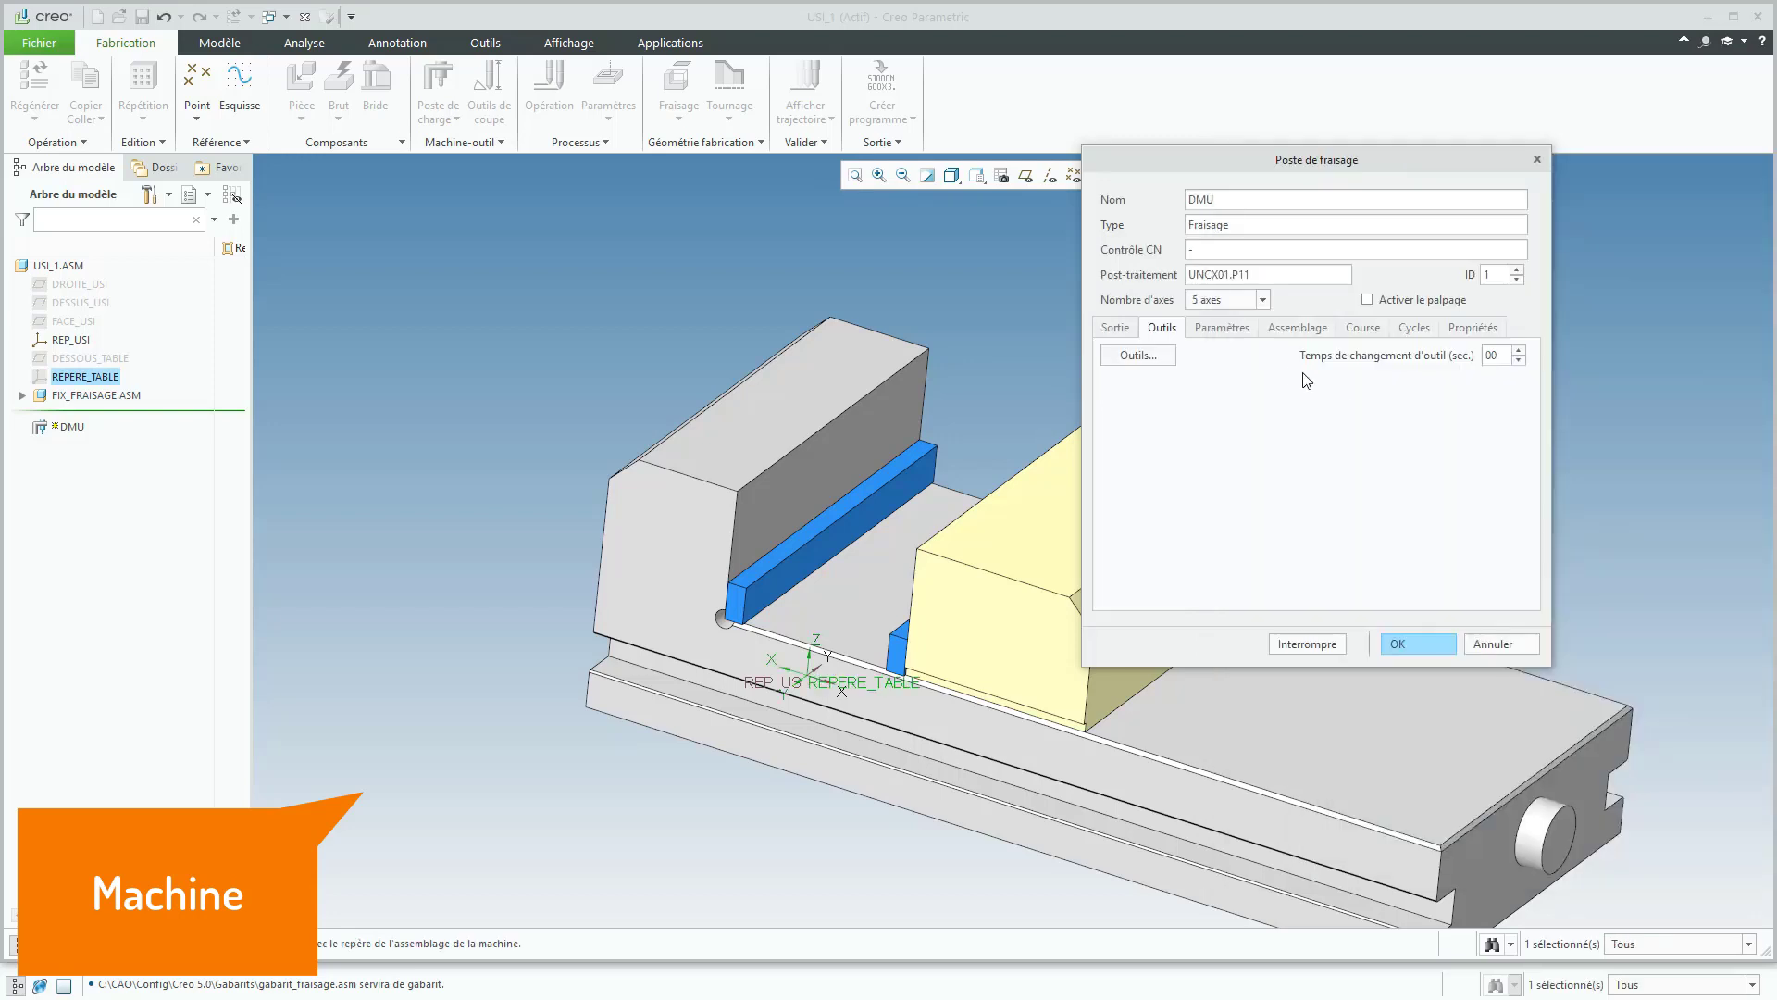
Step: Examine the DMU machine's parameters, machine assembly, travel limits, fixed cycles and properties
click(1224, 329)
click(1279, 331)
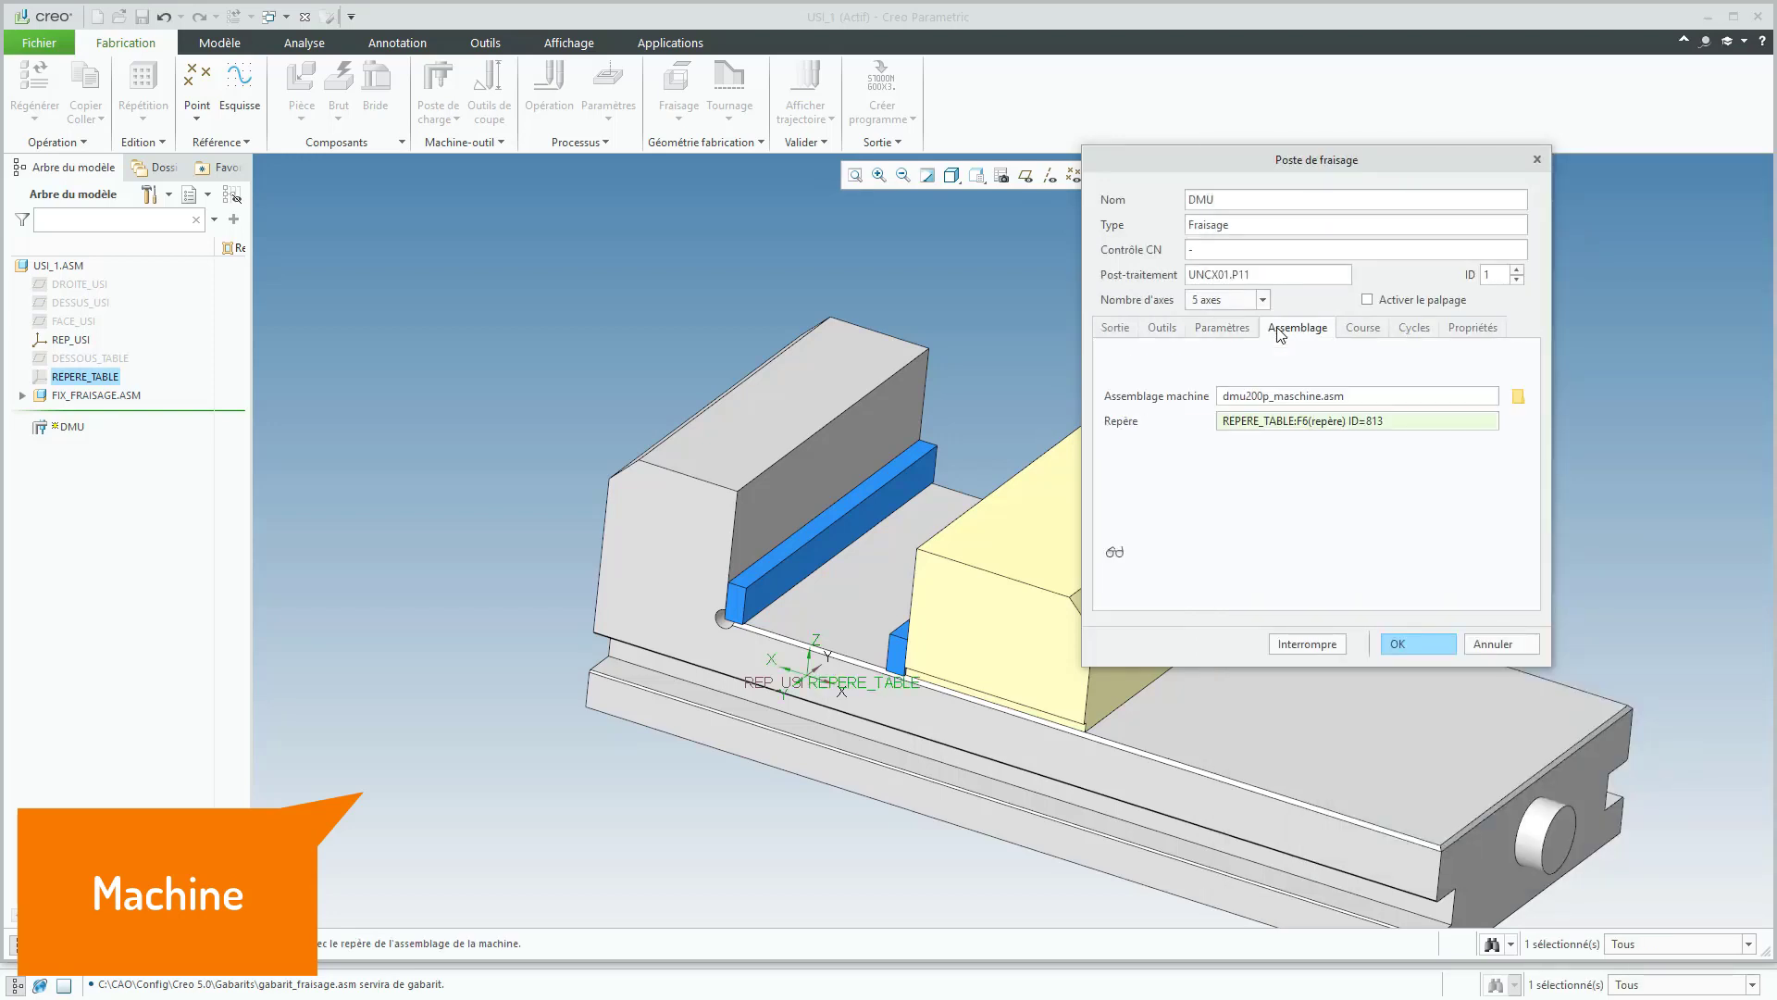
click(1362, 331)
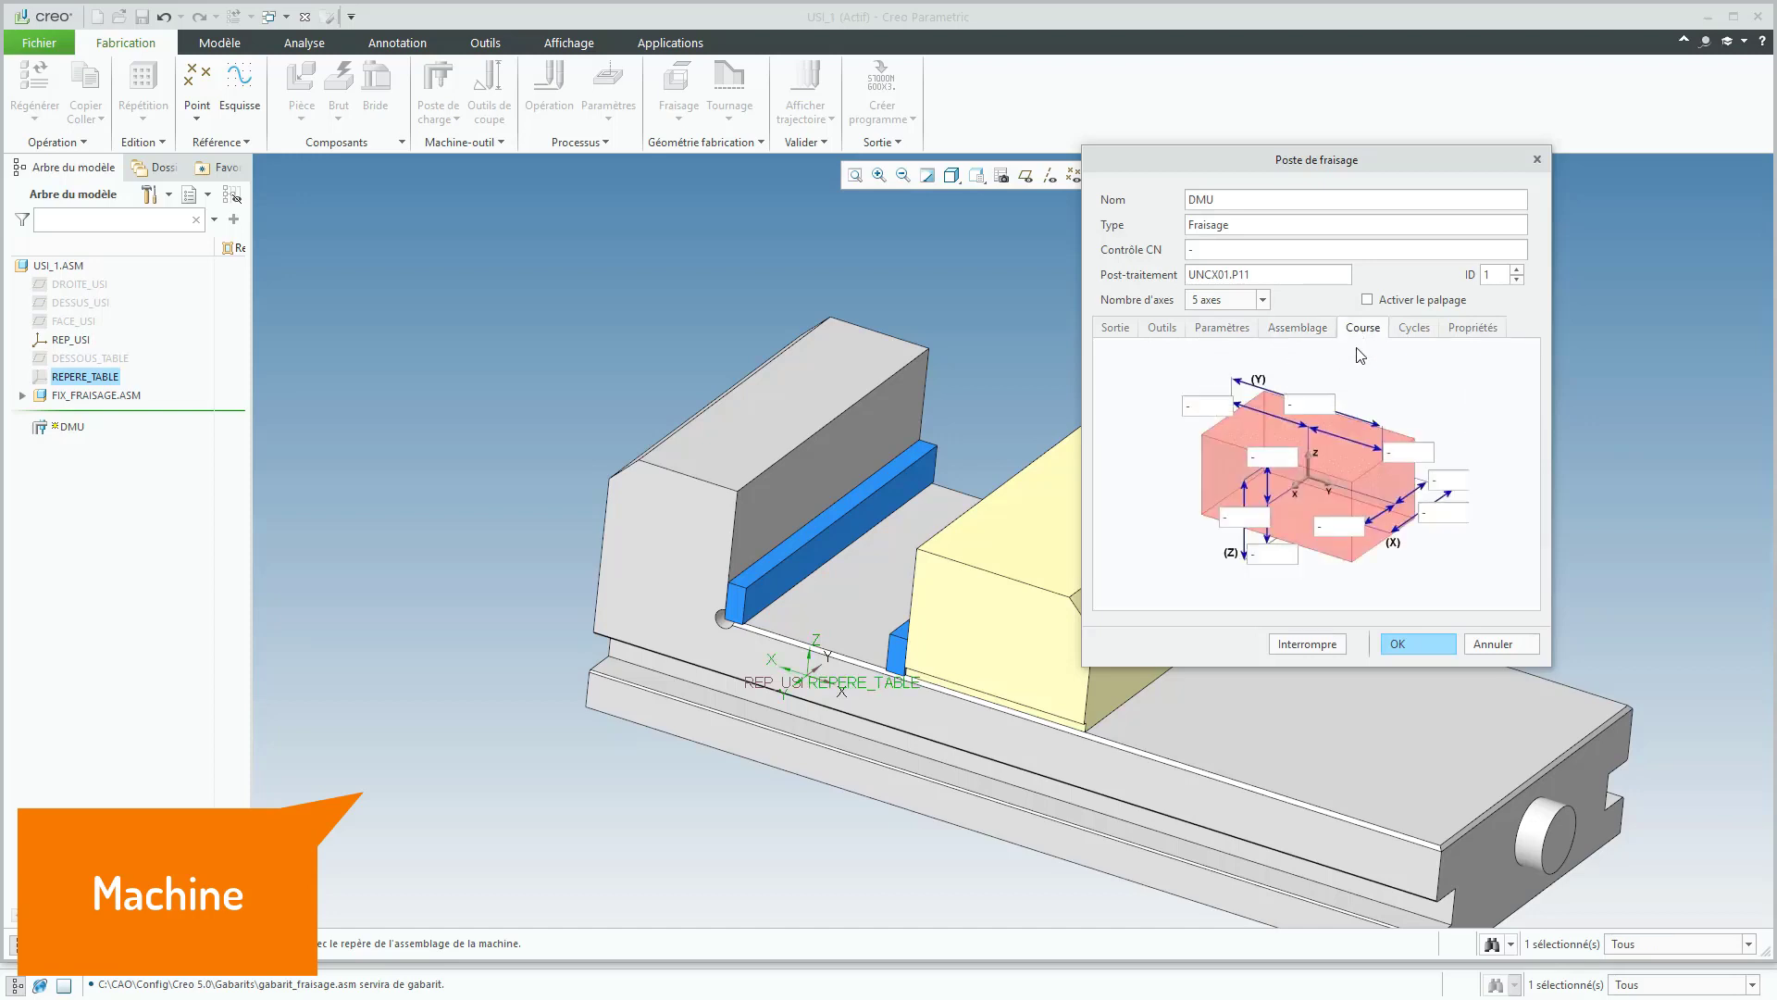
click(1420, 331)
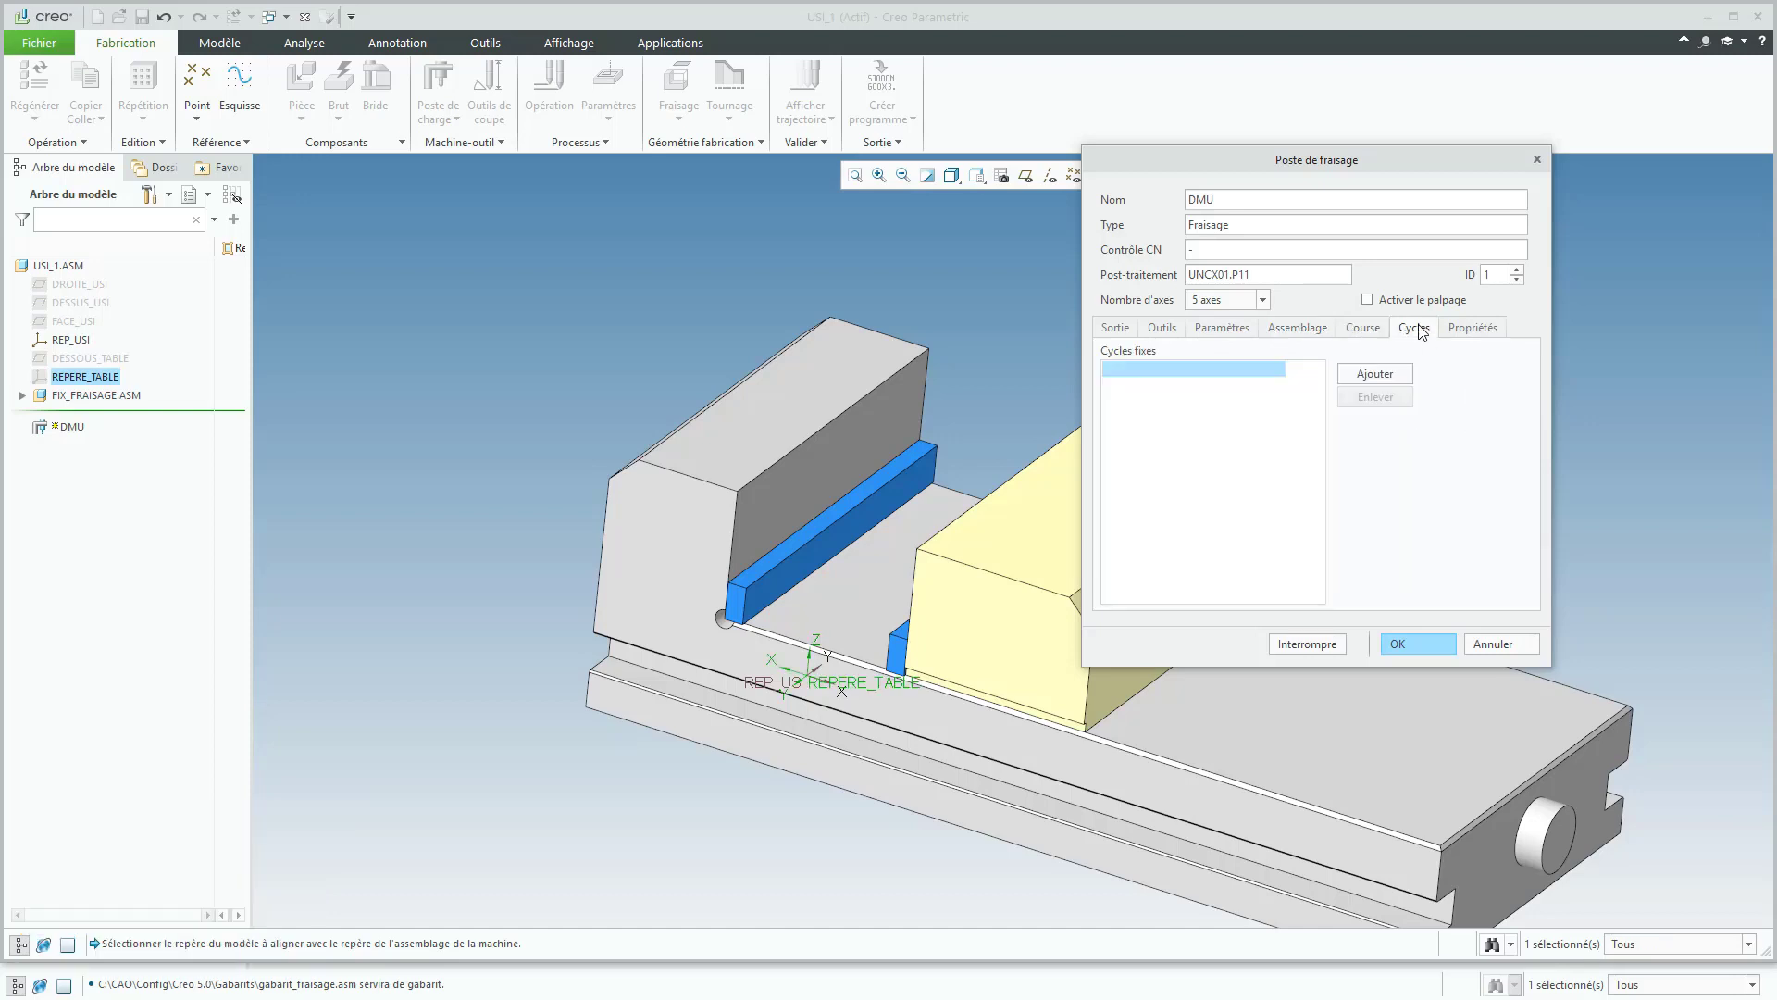
click(1473, 329)
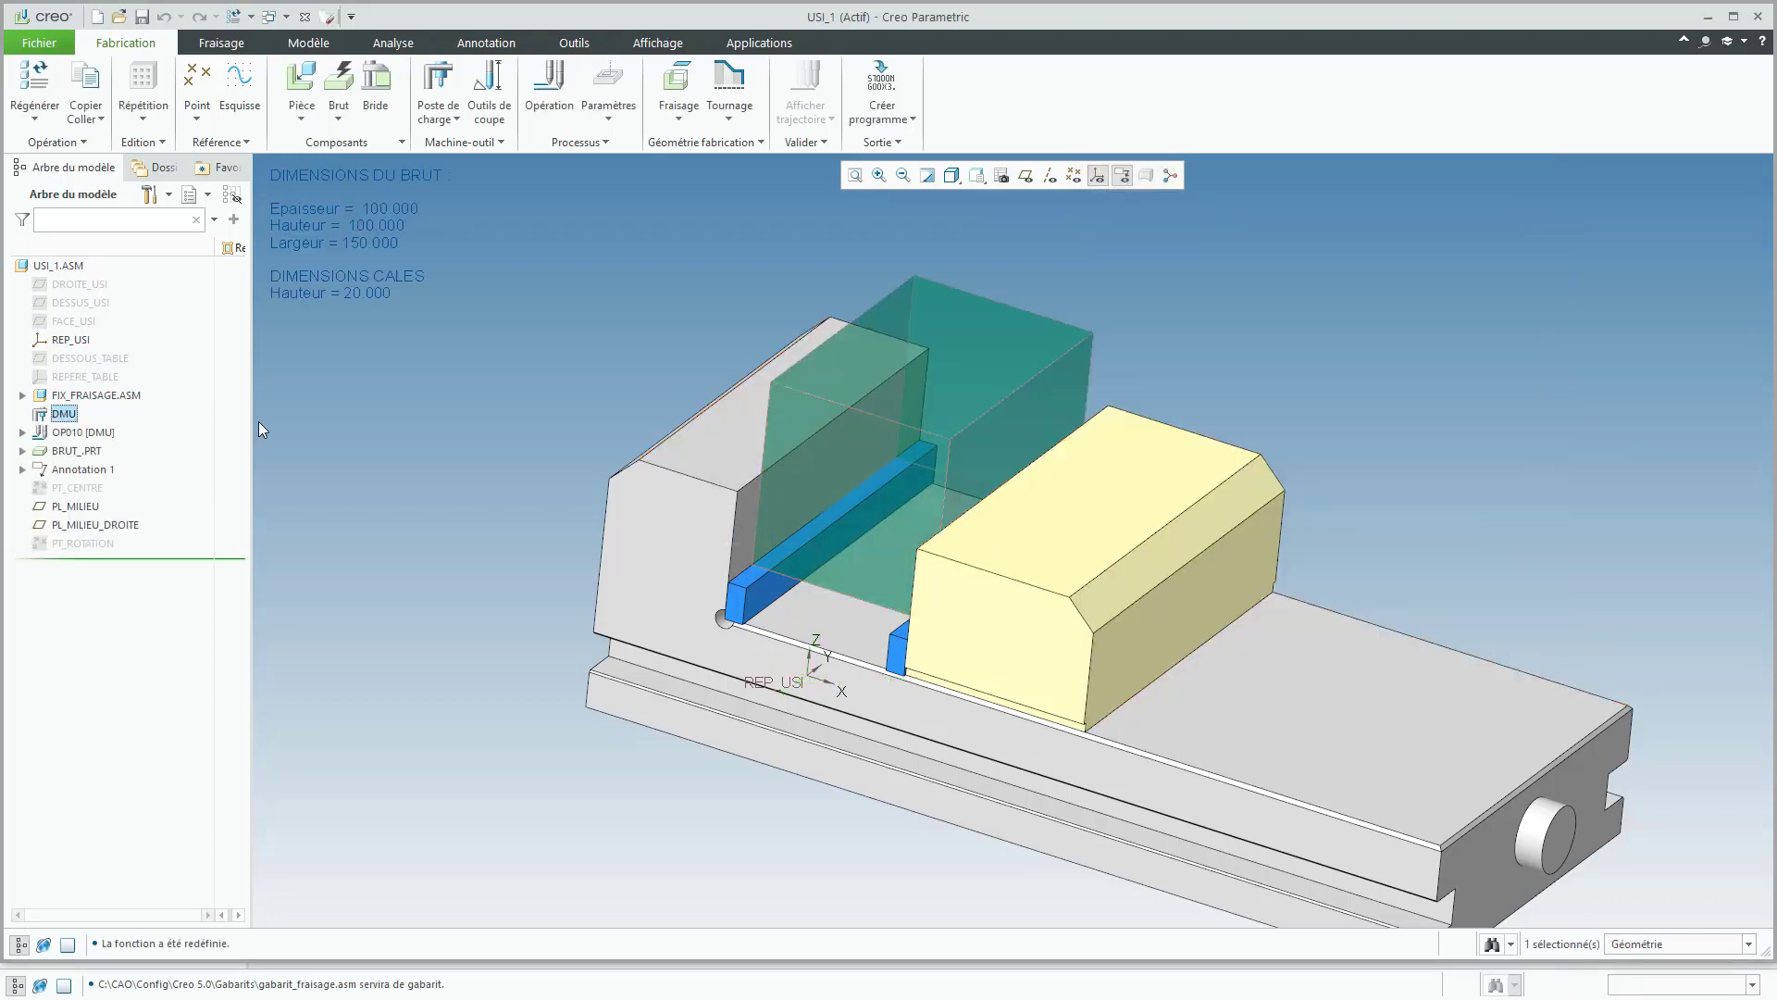
Step: Open operation OP010 for redefinition and check that FIX_FRAISAGE is its fixture component
click(93, 433)
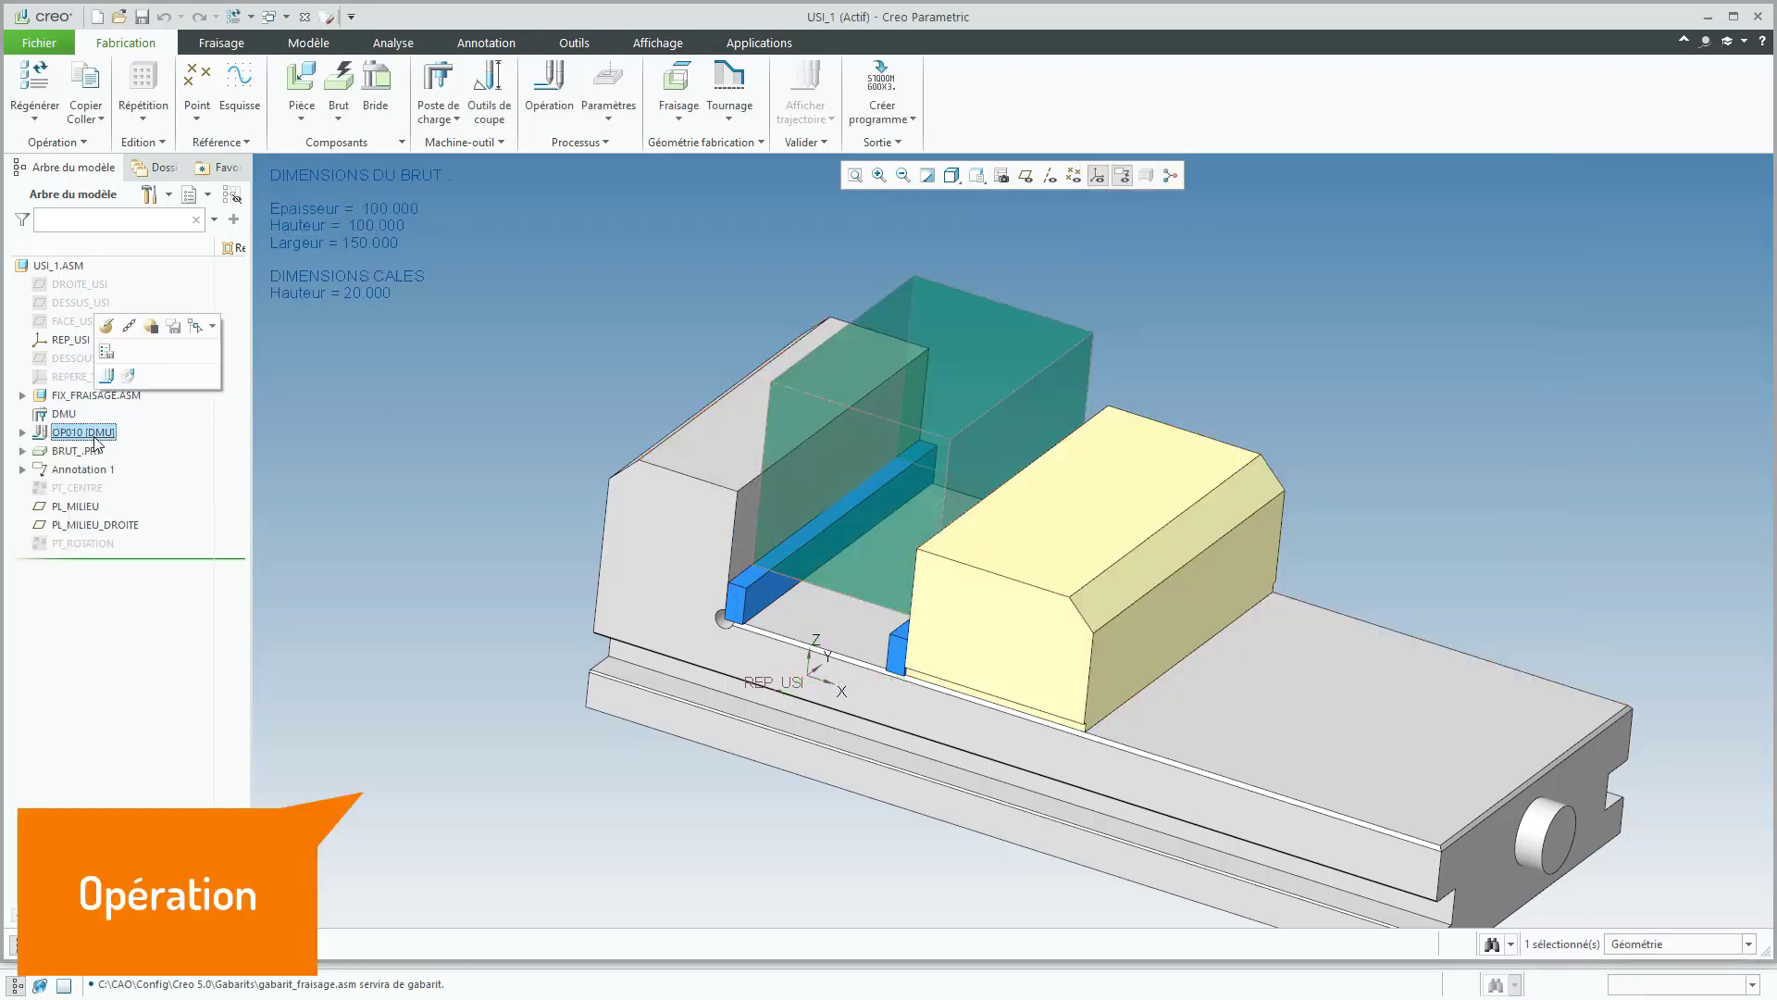
click(107, 325)
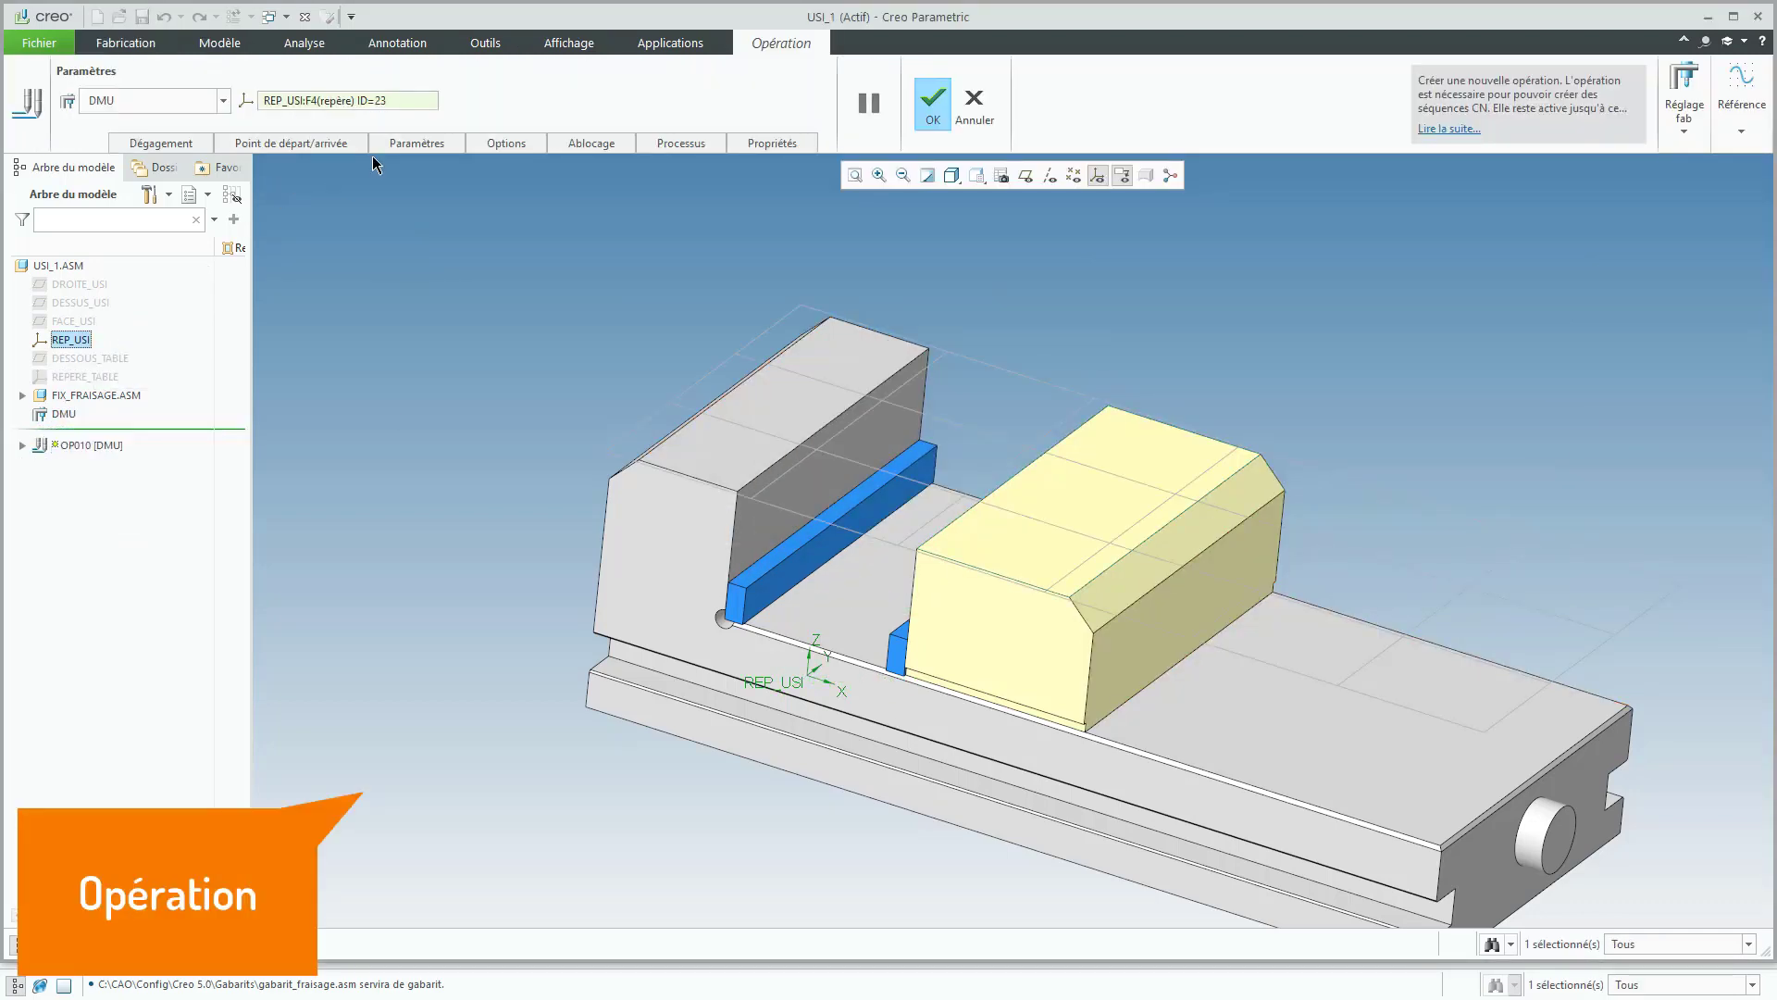
click(571, 146)
click(622, 246)
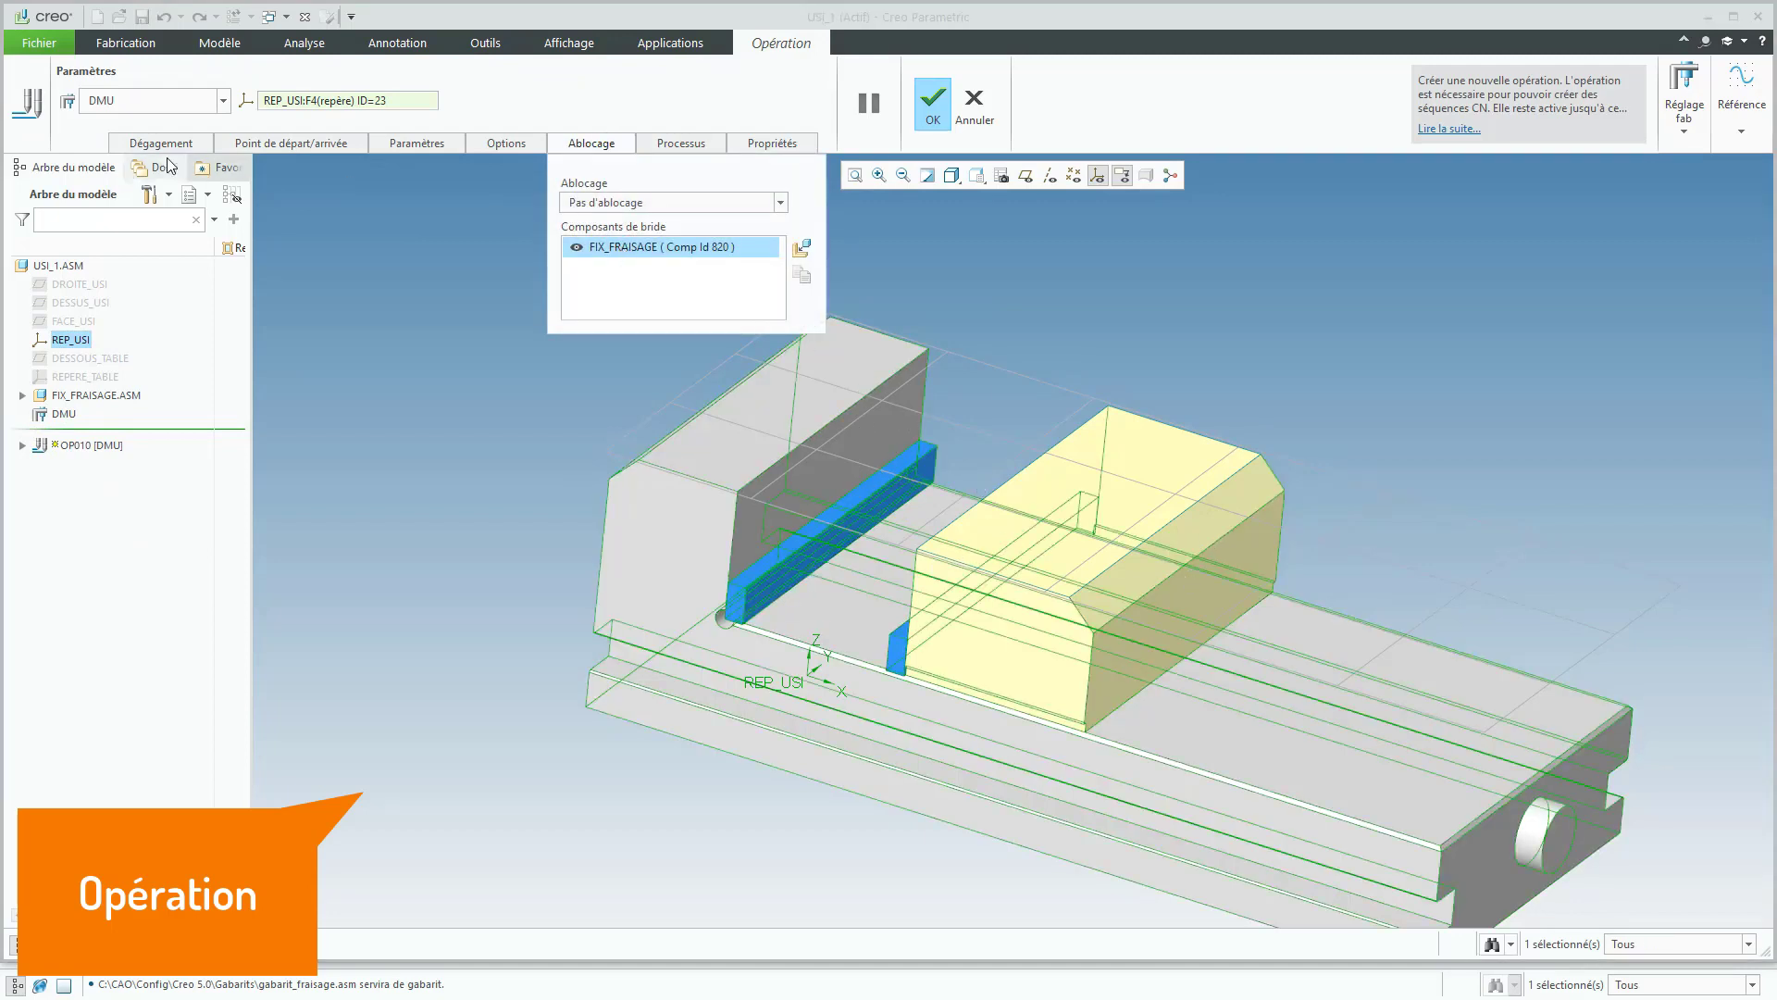
Step: Raise OP010's retract plane to 61 above the vise jaw surface, check the REP_USI reference and accept the operation
click(205, 145)
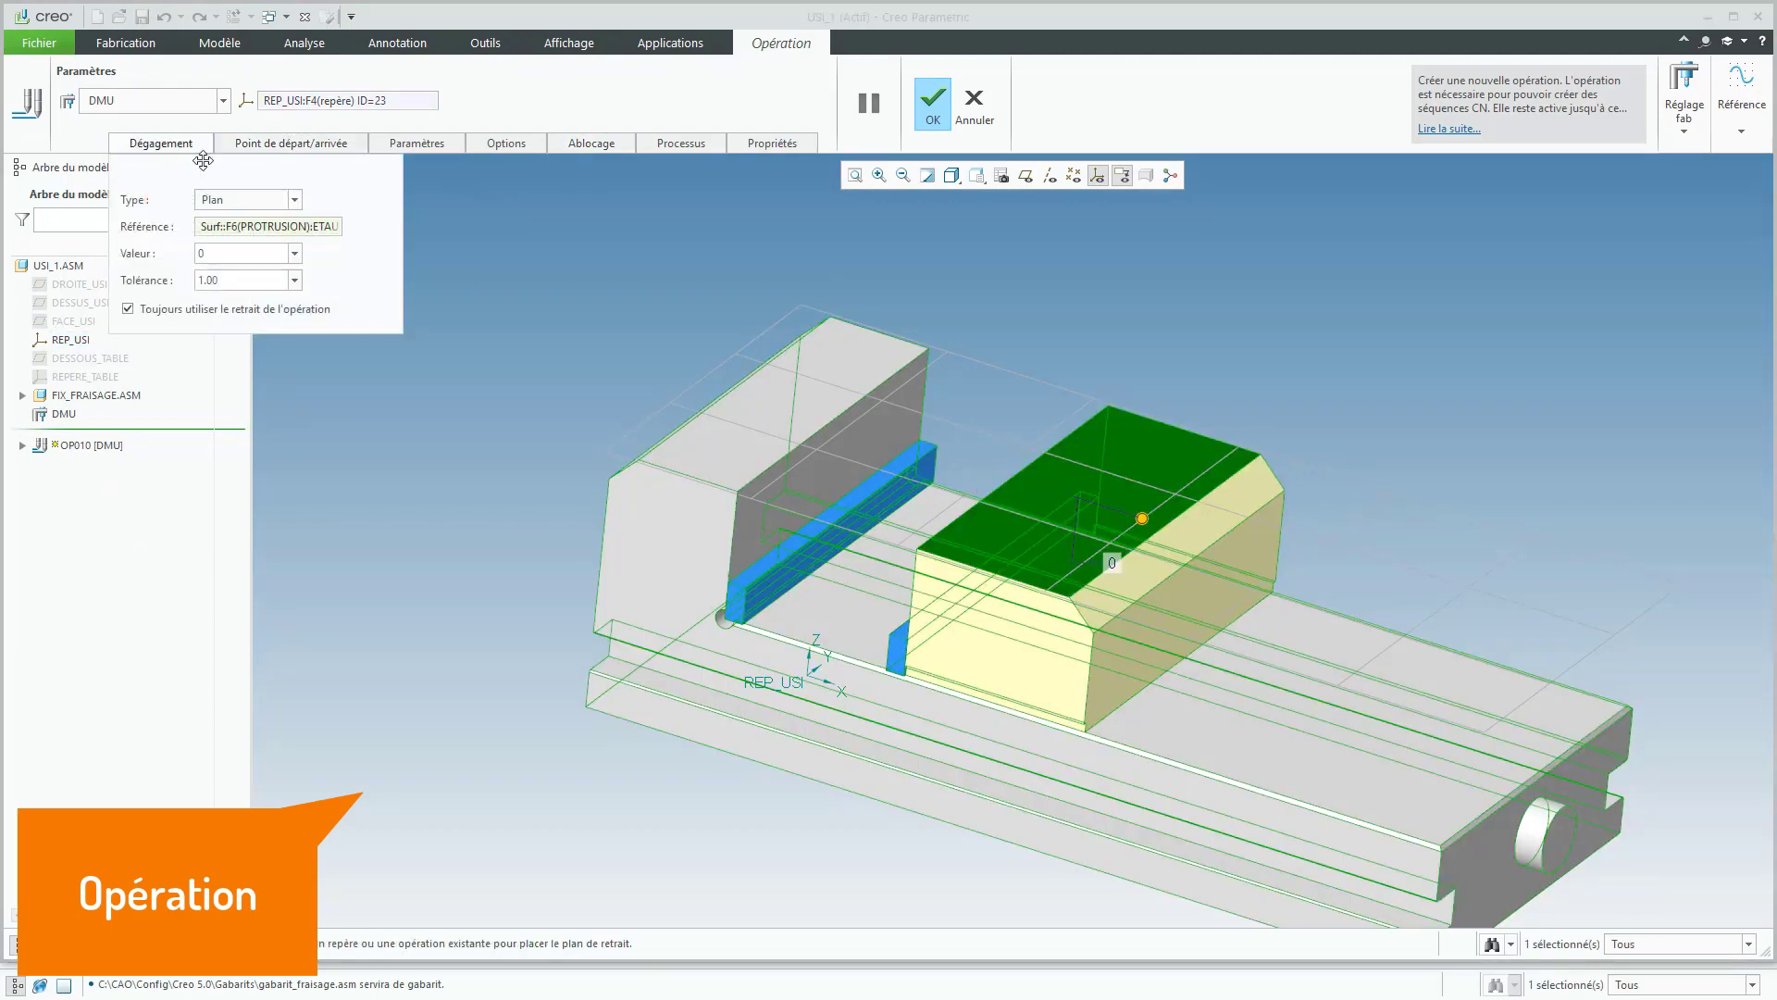
drag(1143, 520, 1138, 410)
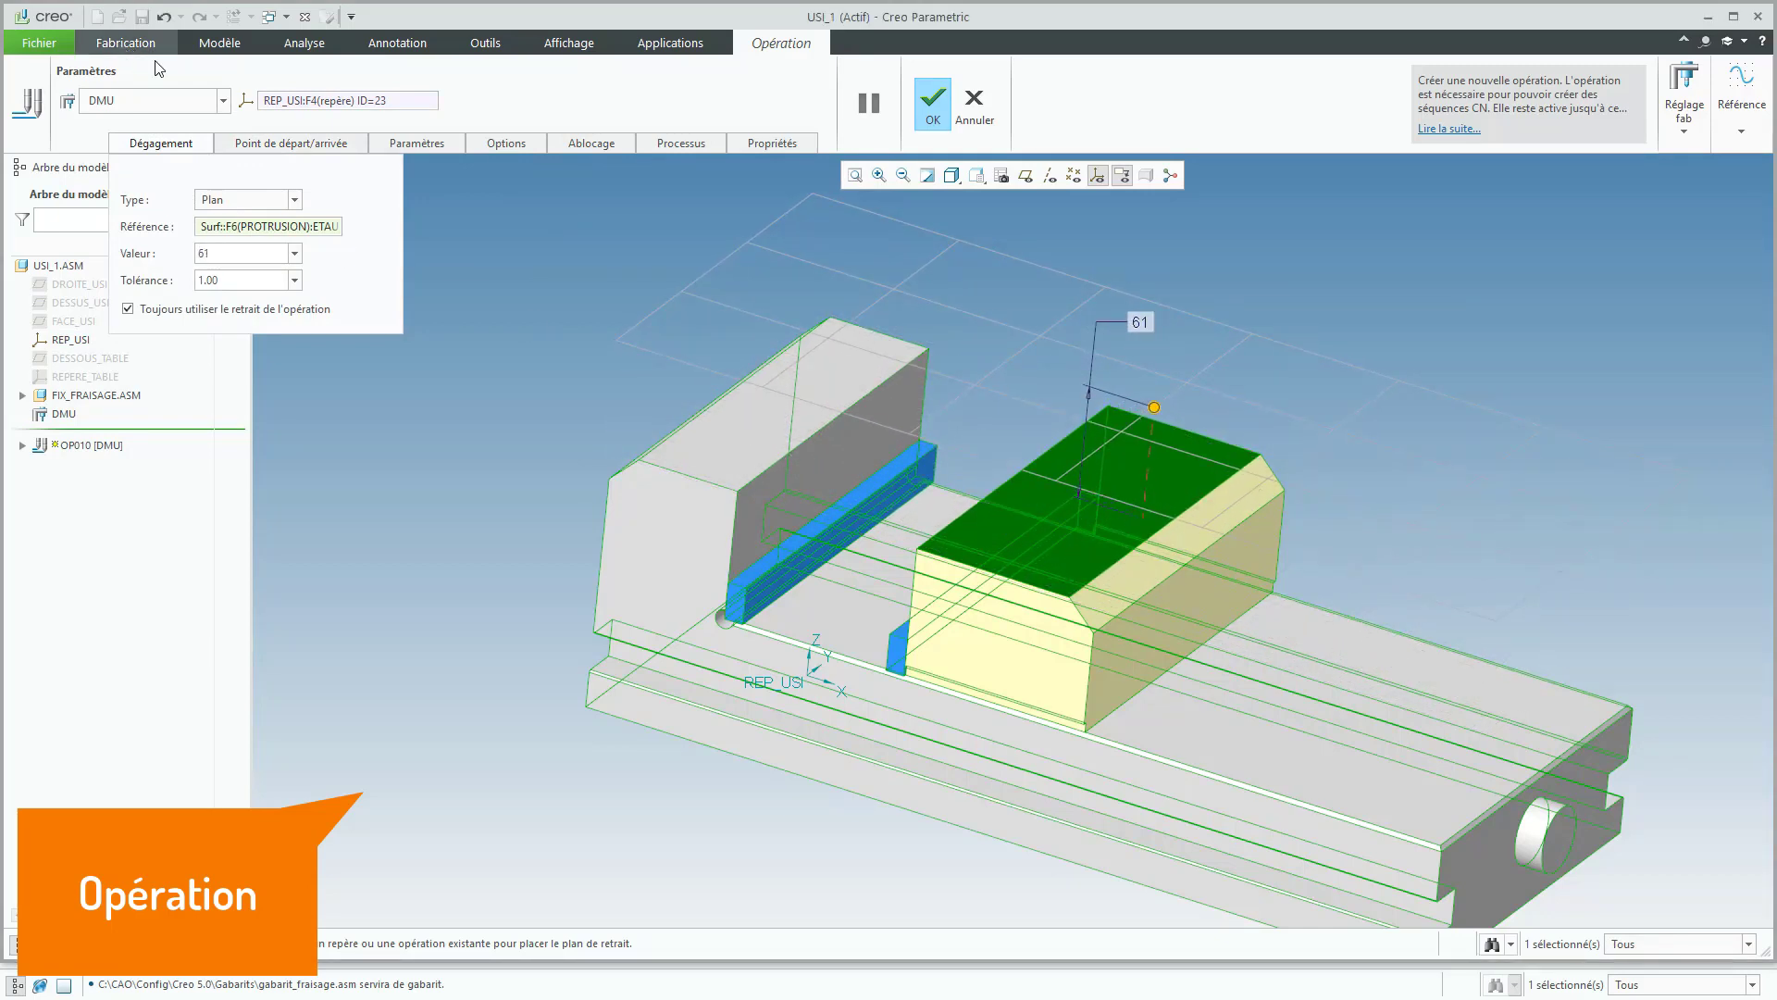
click(326, 102)
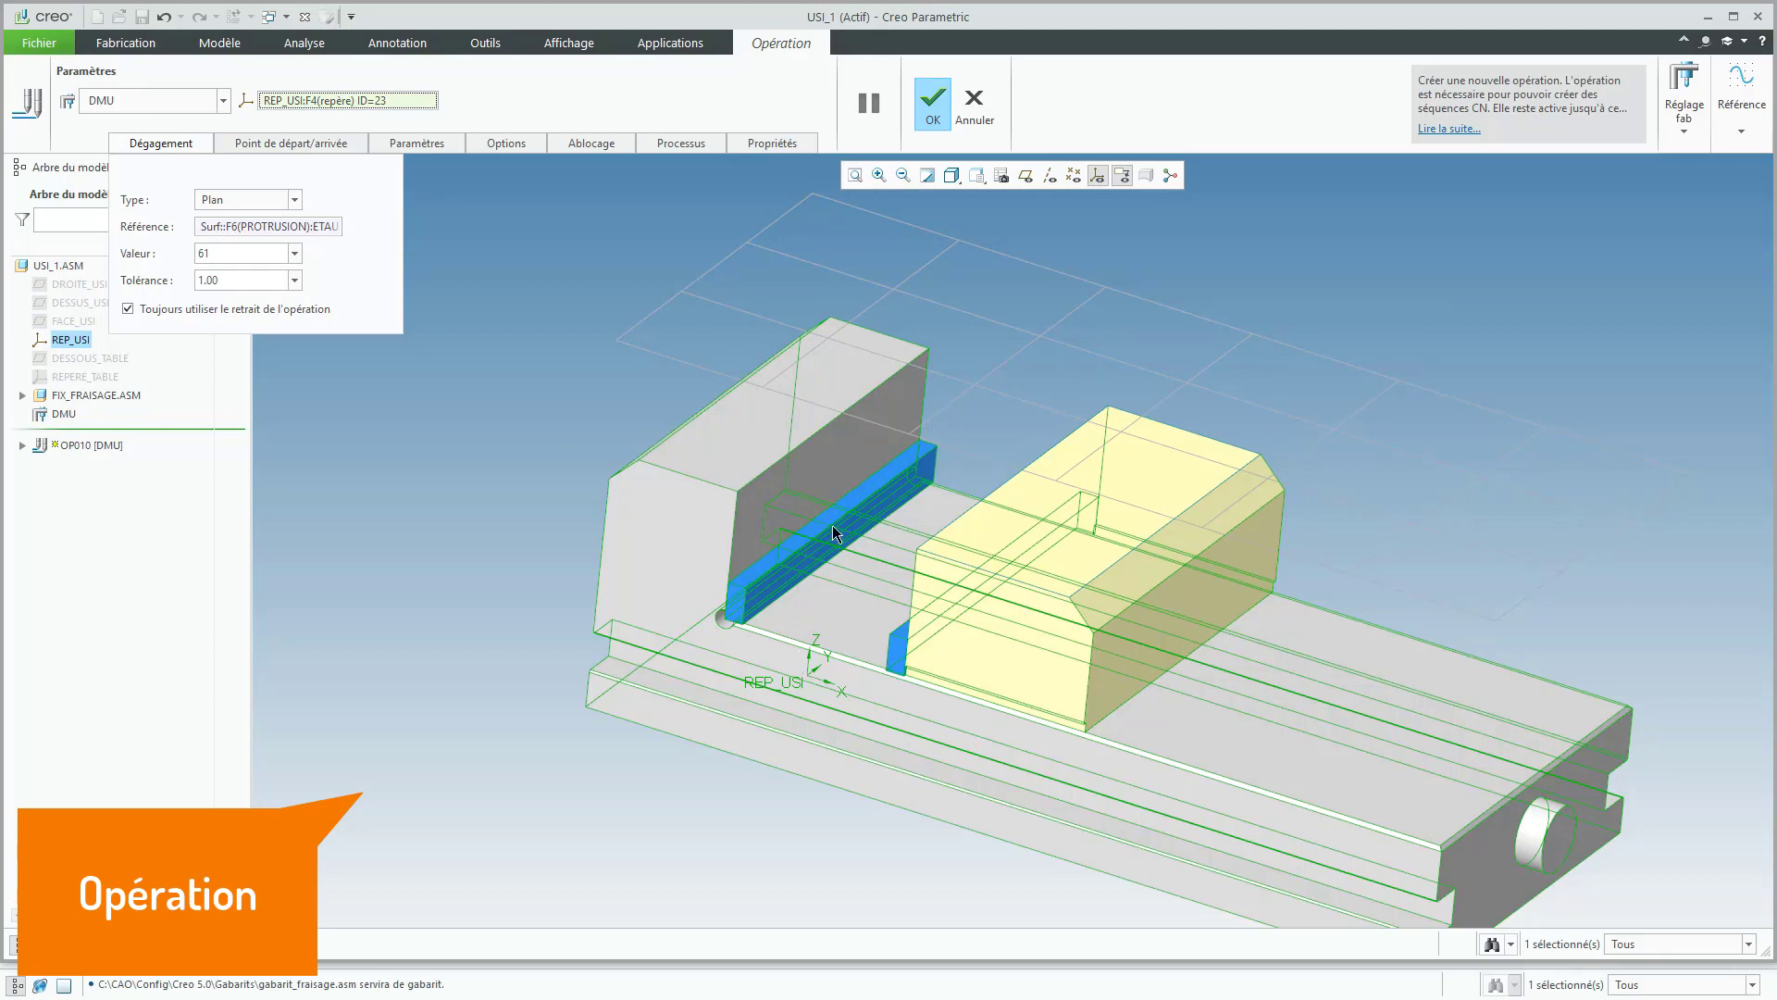
click(929, 103)
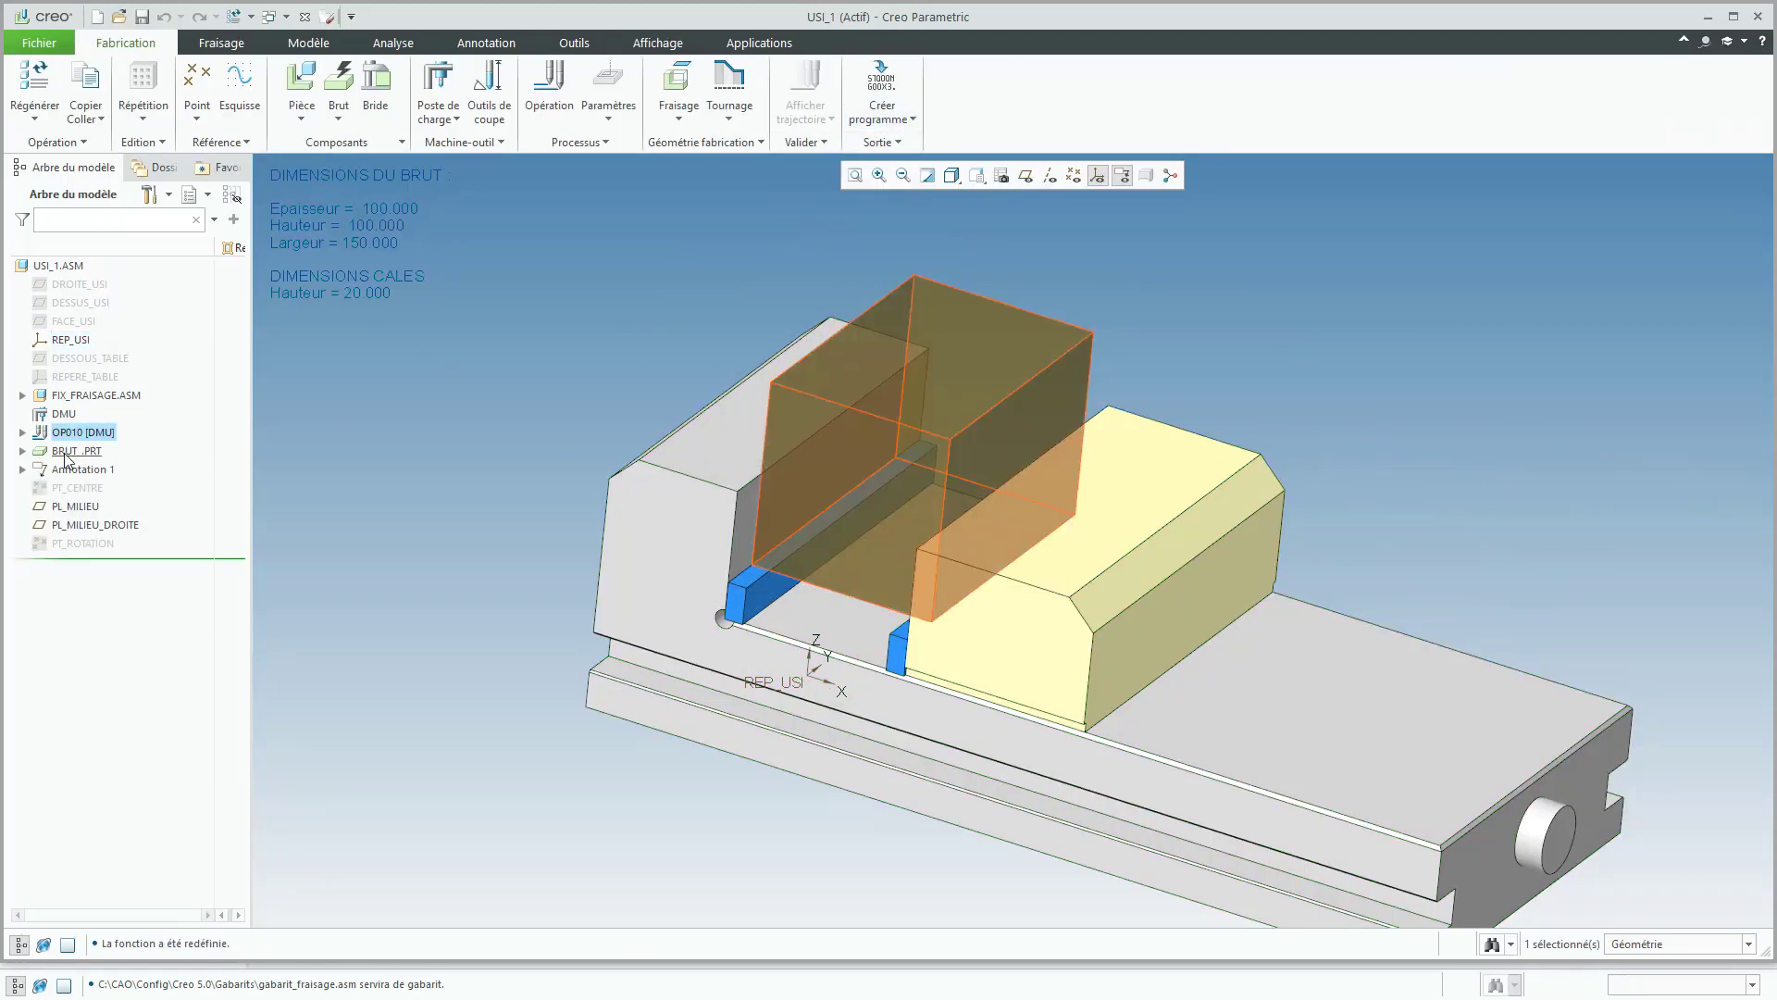
Step: Set the stock thickness (Epaisseur) to 65 in the stock dimensions note
click(75, 450)
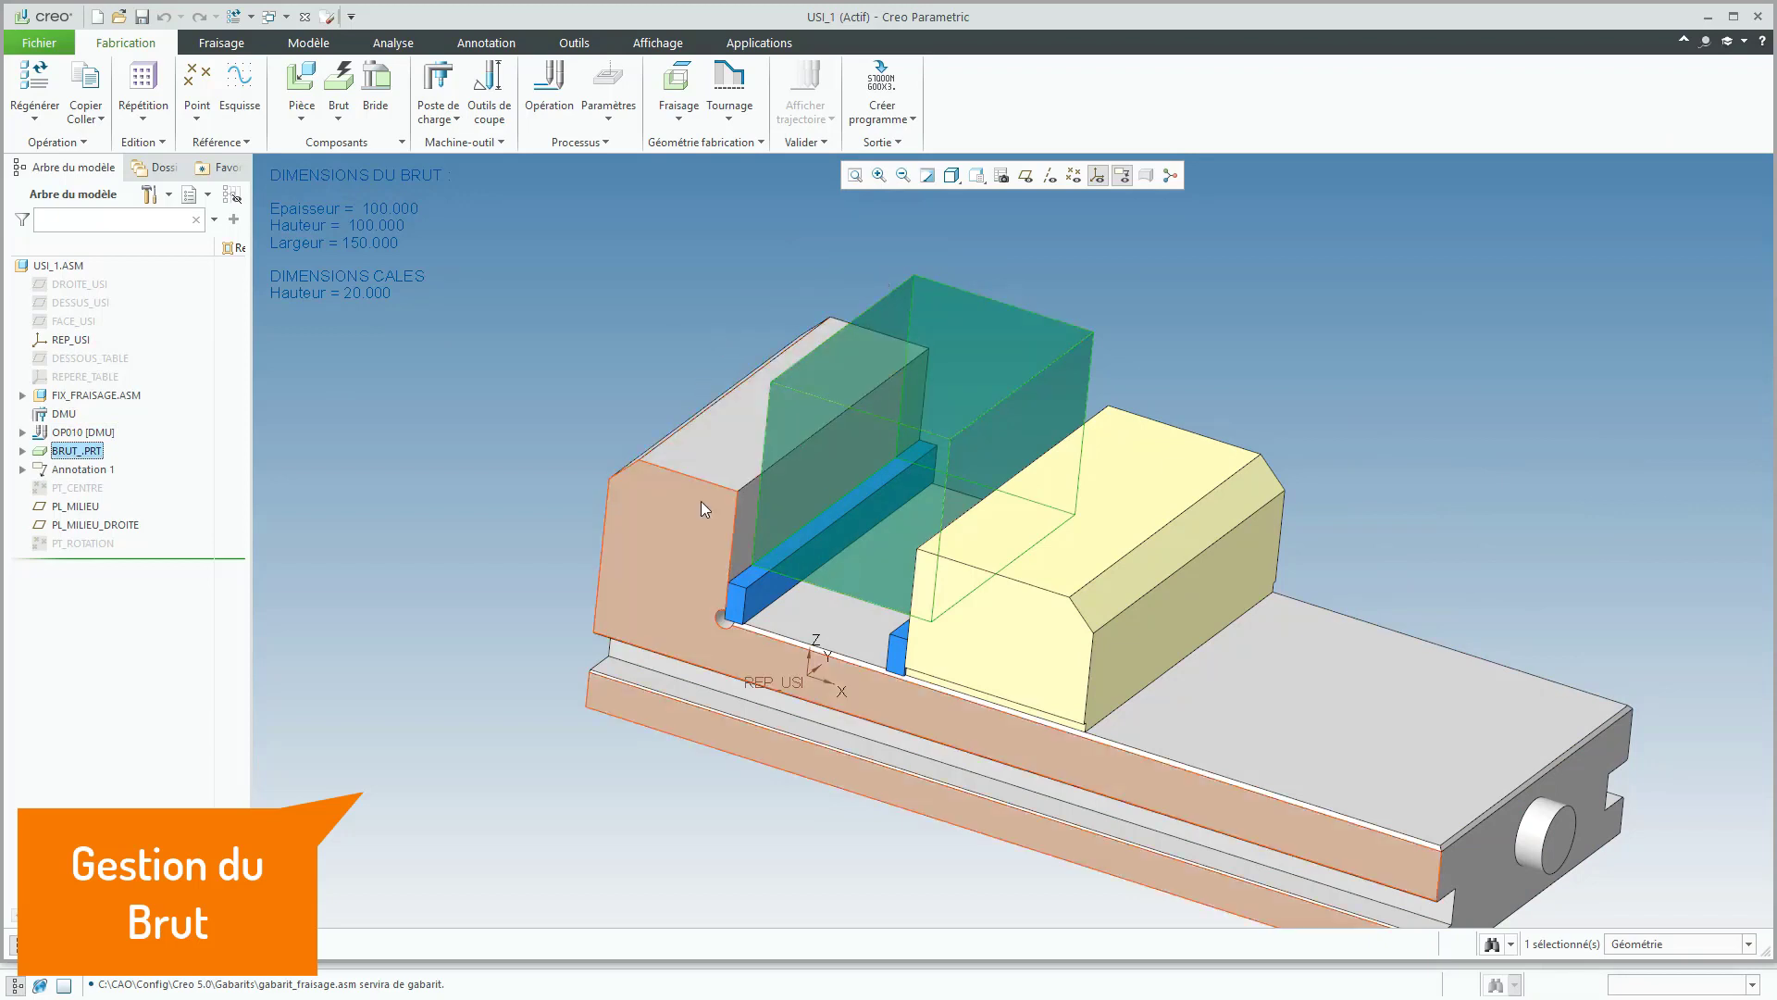
click(787, 592)
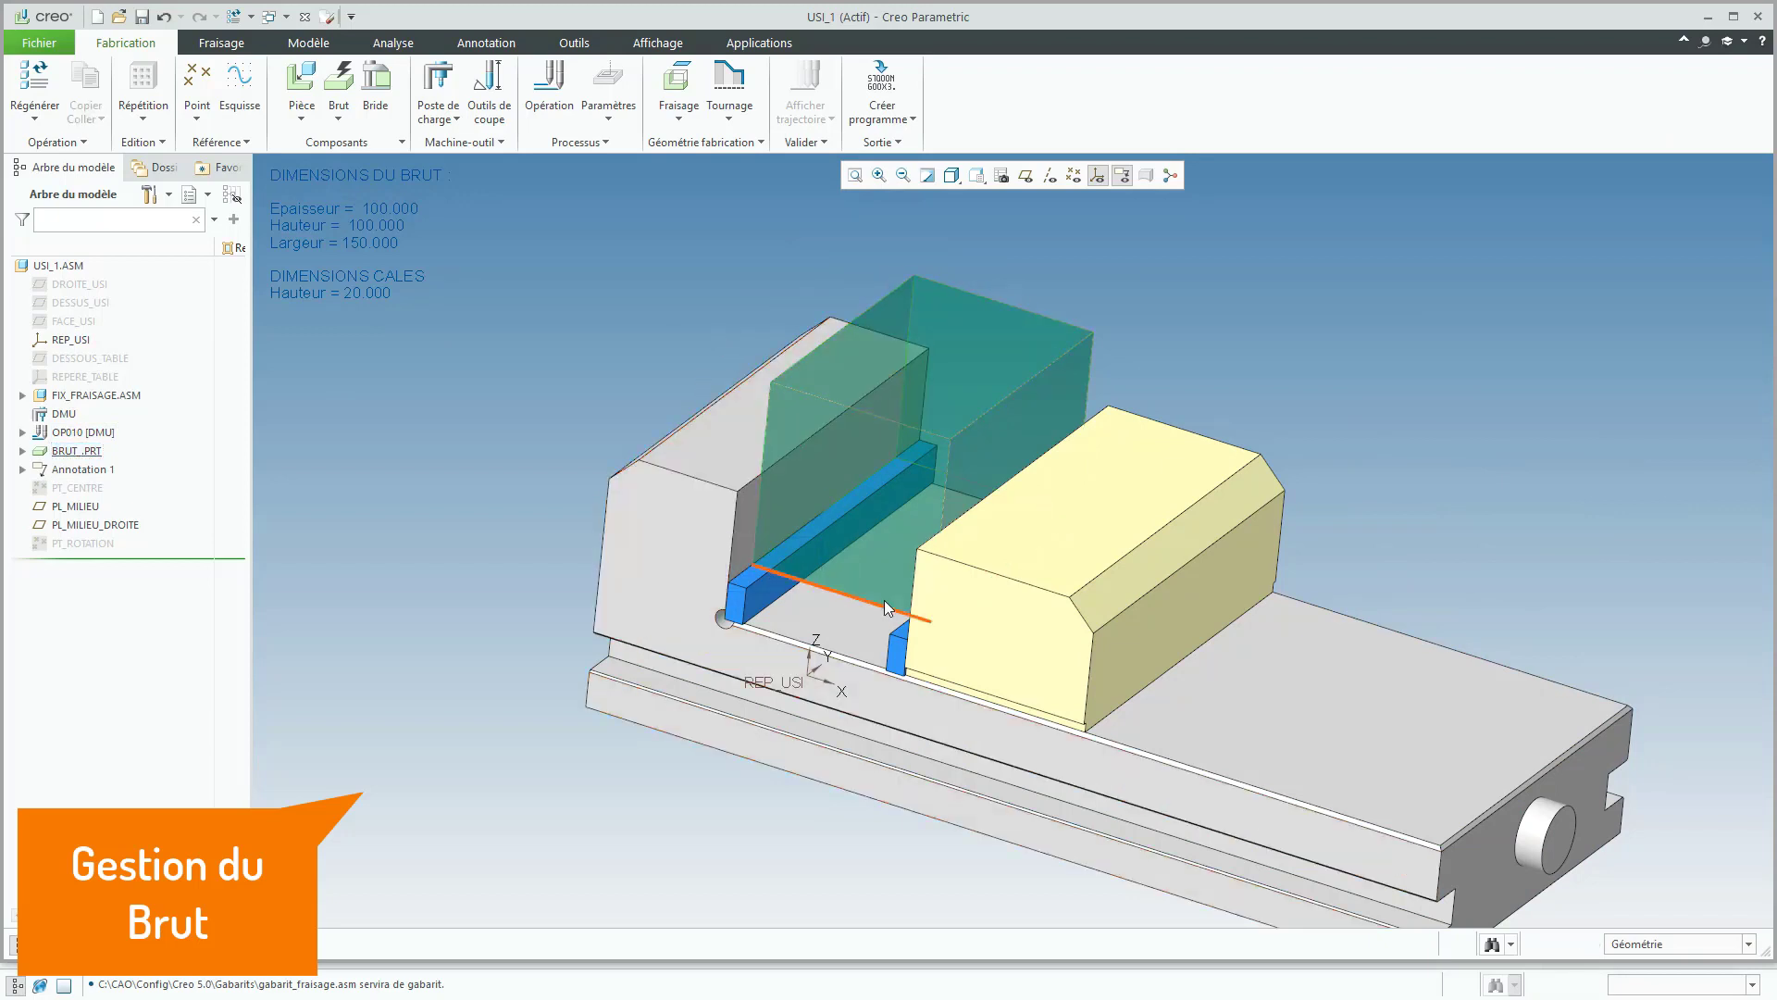
double_click(382, 207)
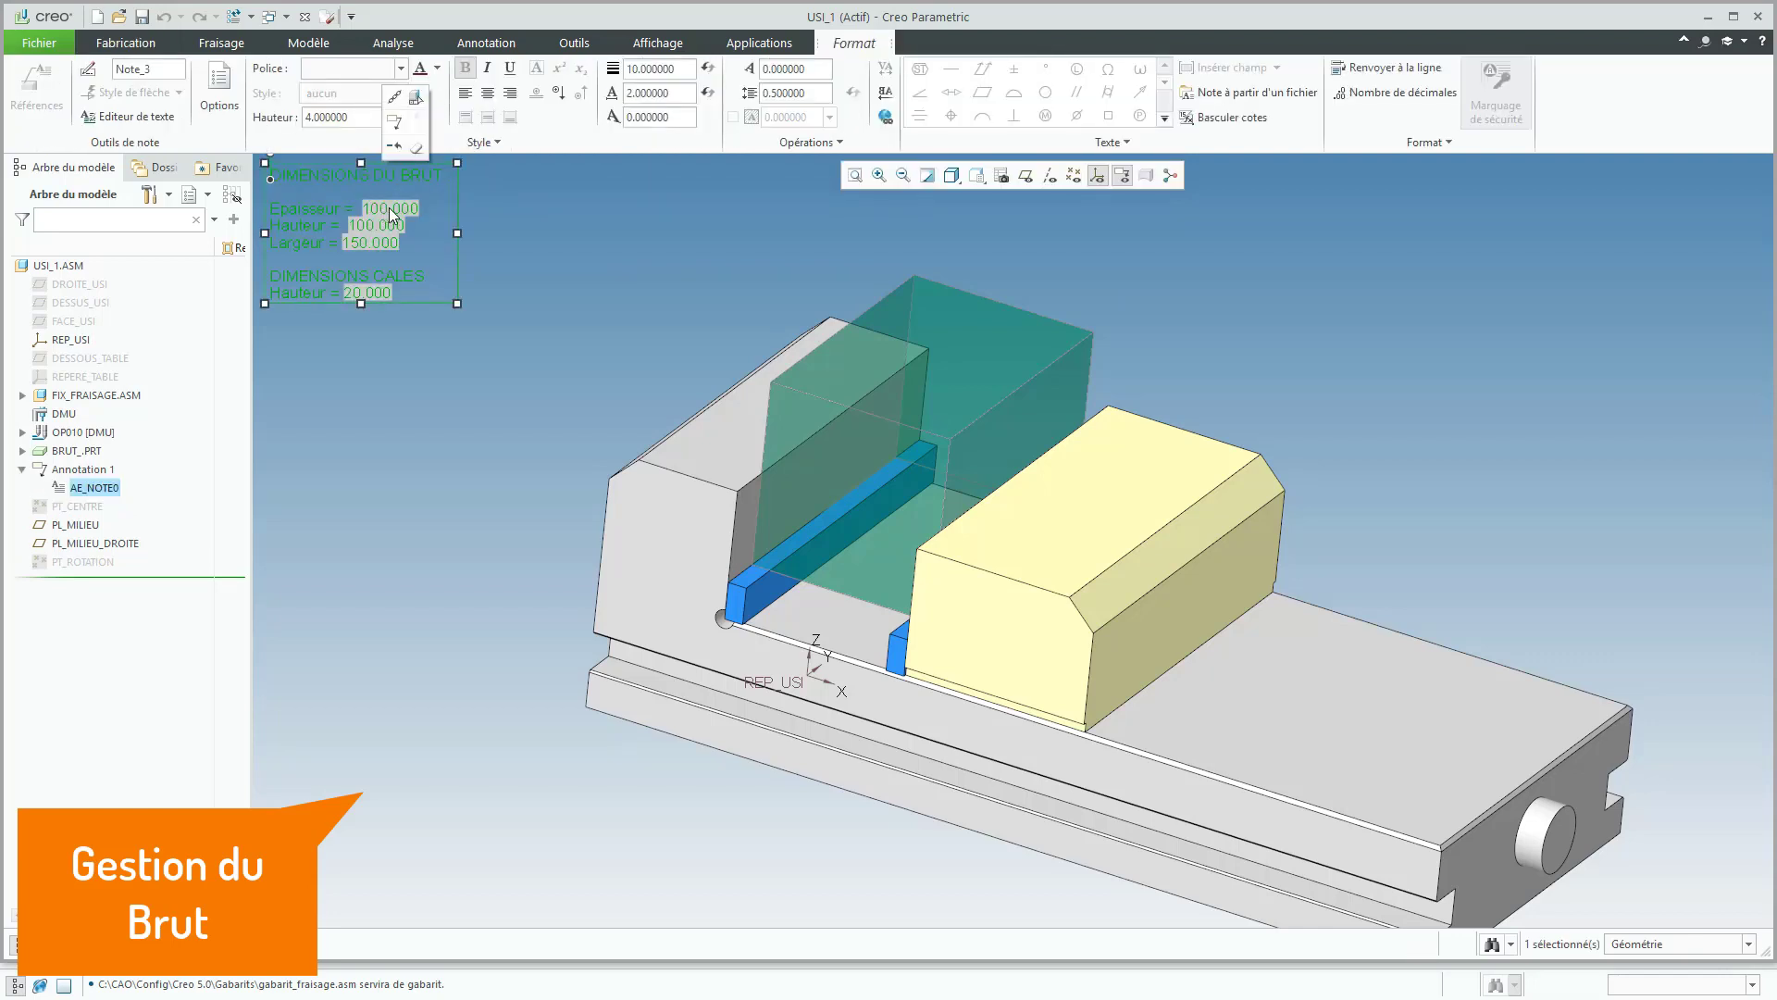
double_click(389, 207)
text(60)
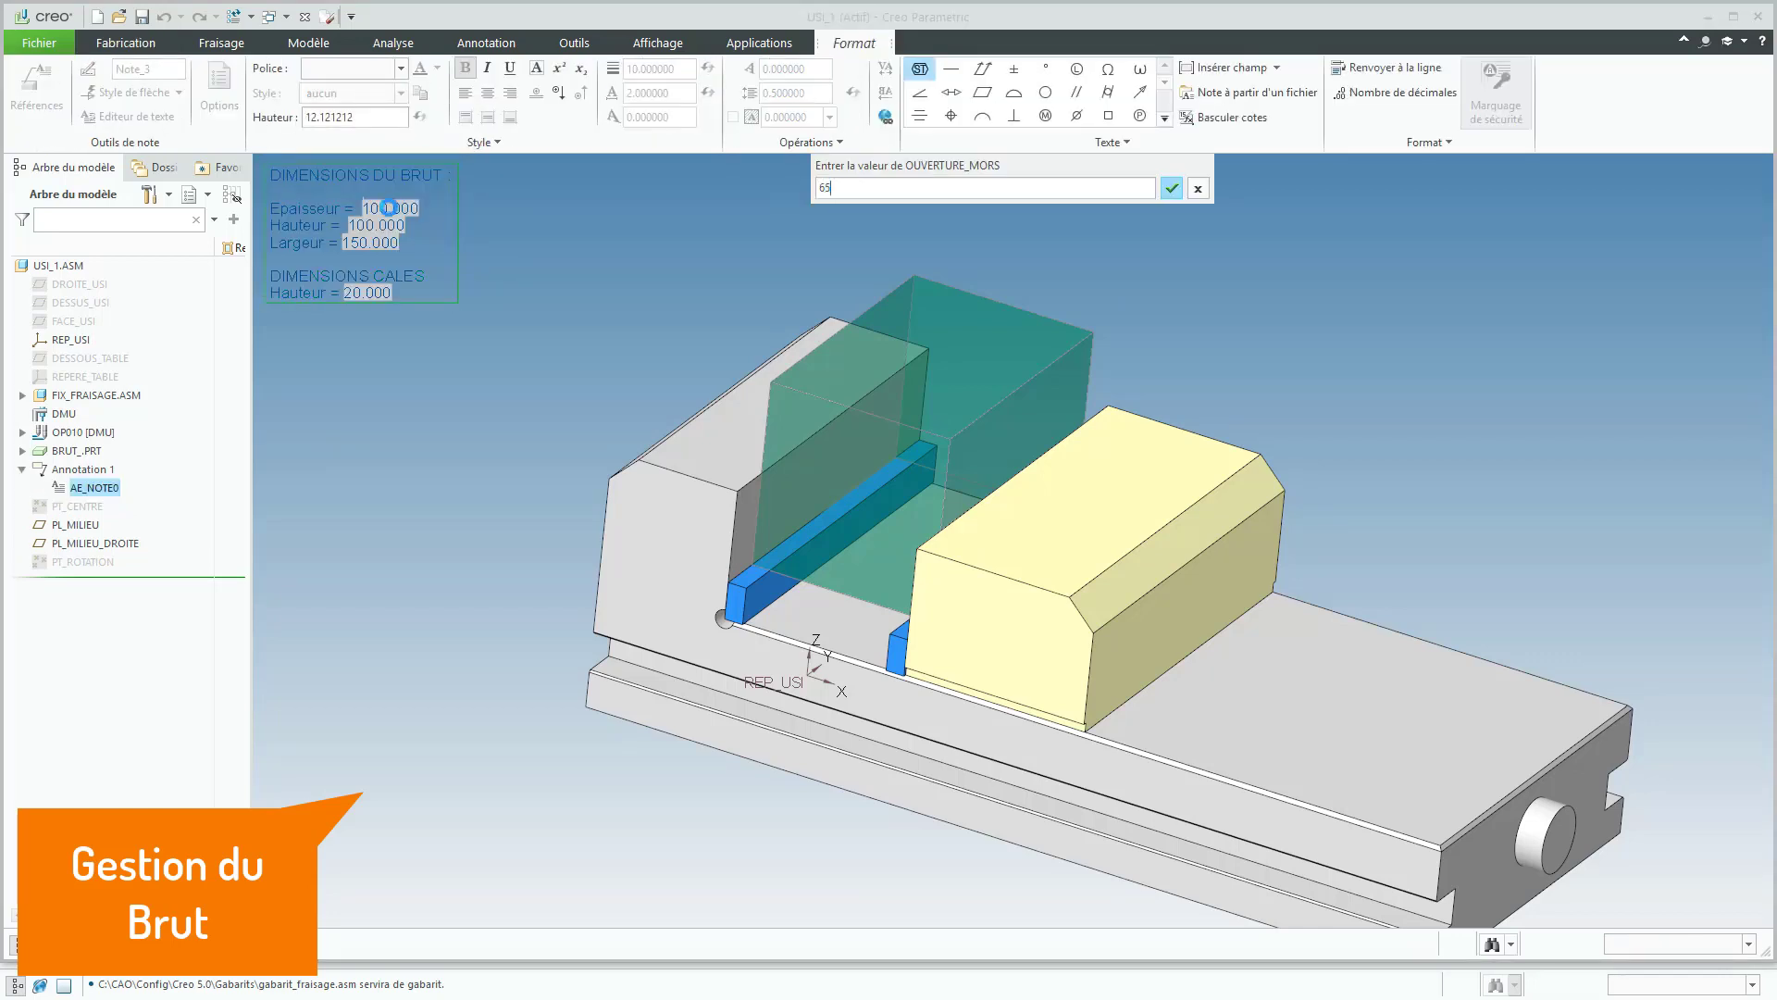
key(Return)
Step: Set the stock height (Hauteur) to 110 and width (Largeur) to 135 in the stock dimensions note, and leave the note
double_click(406, 227)
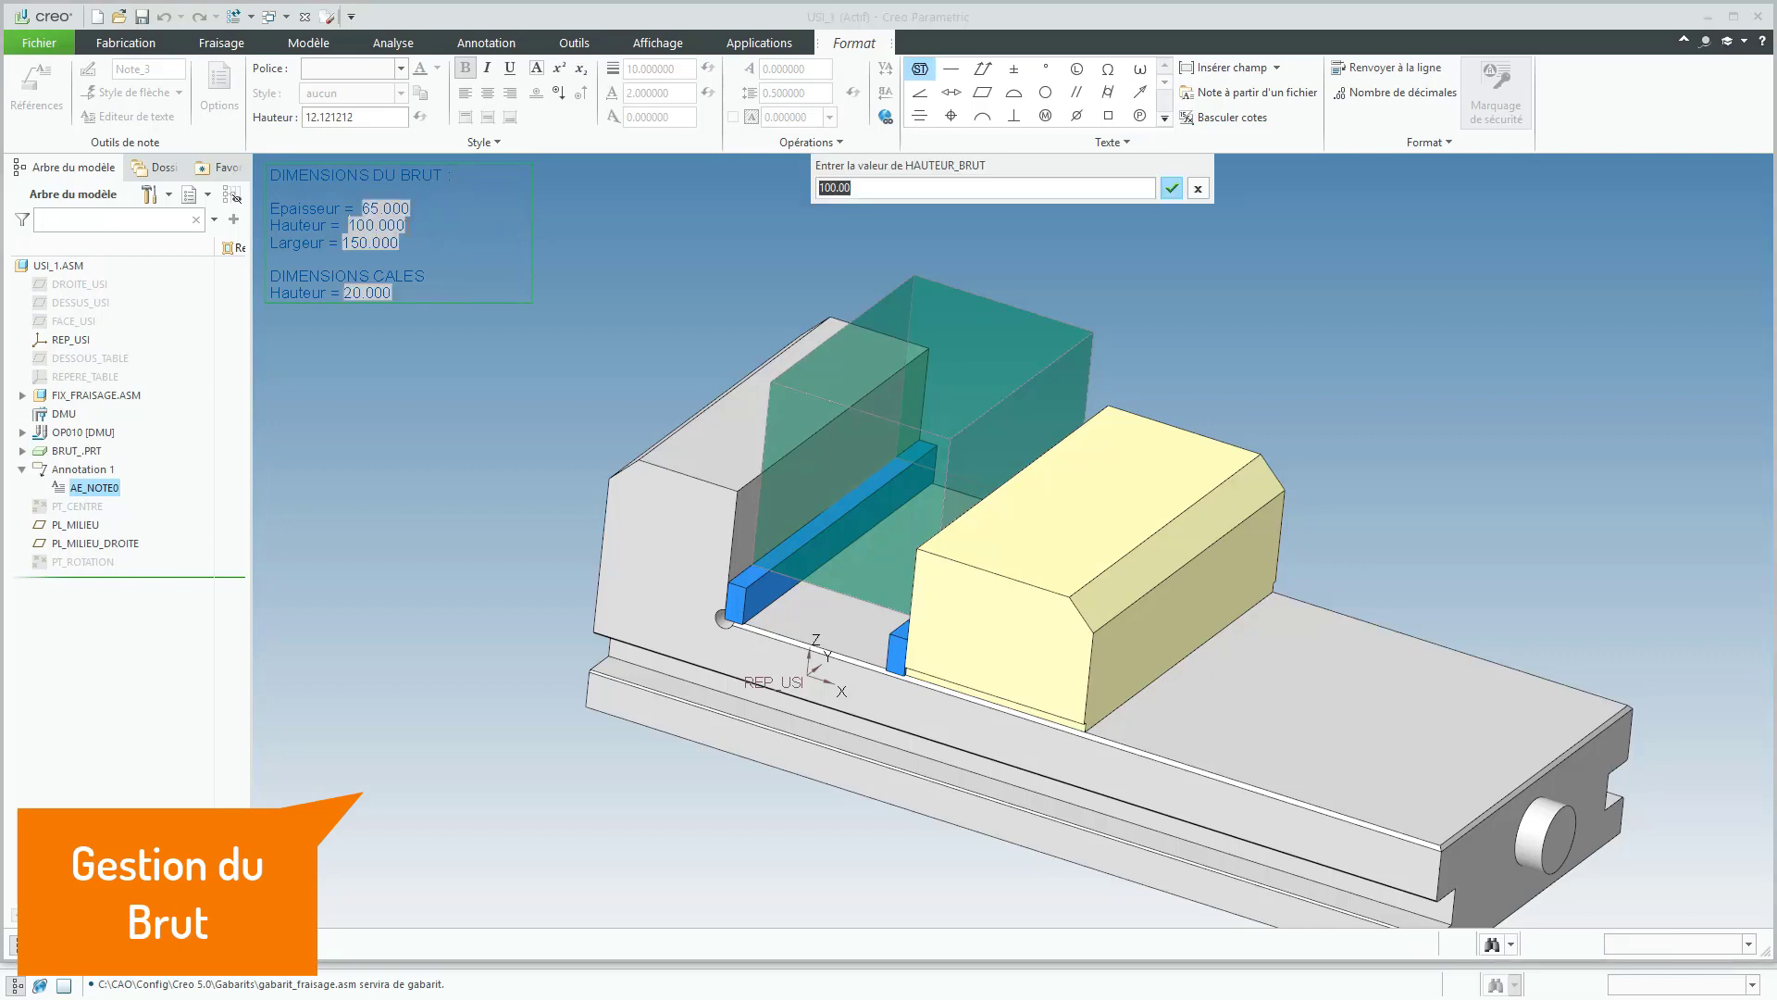
text(110)
key(Return)
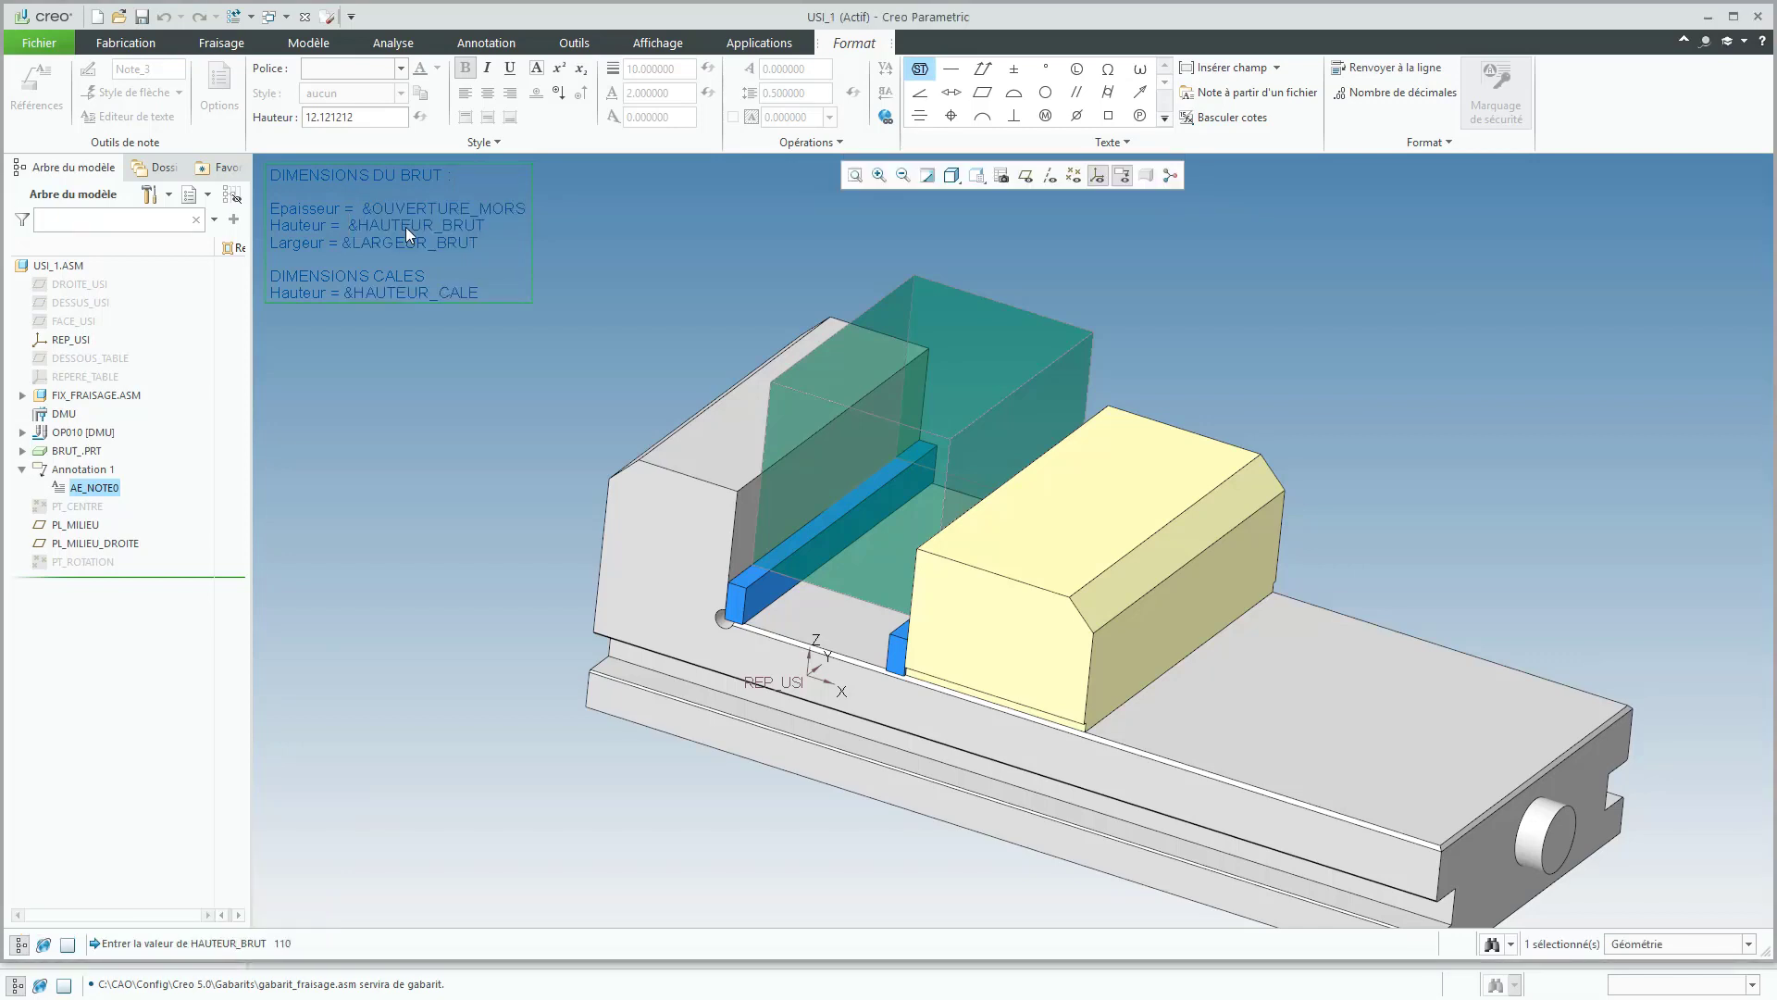
double_click(403, 239)
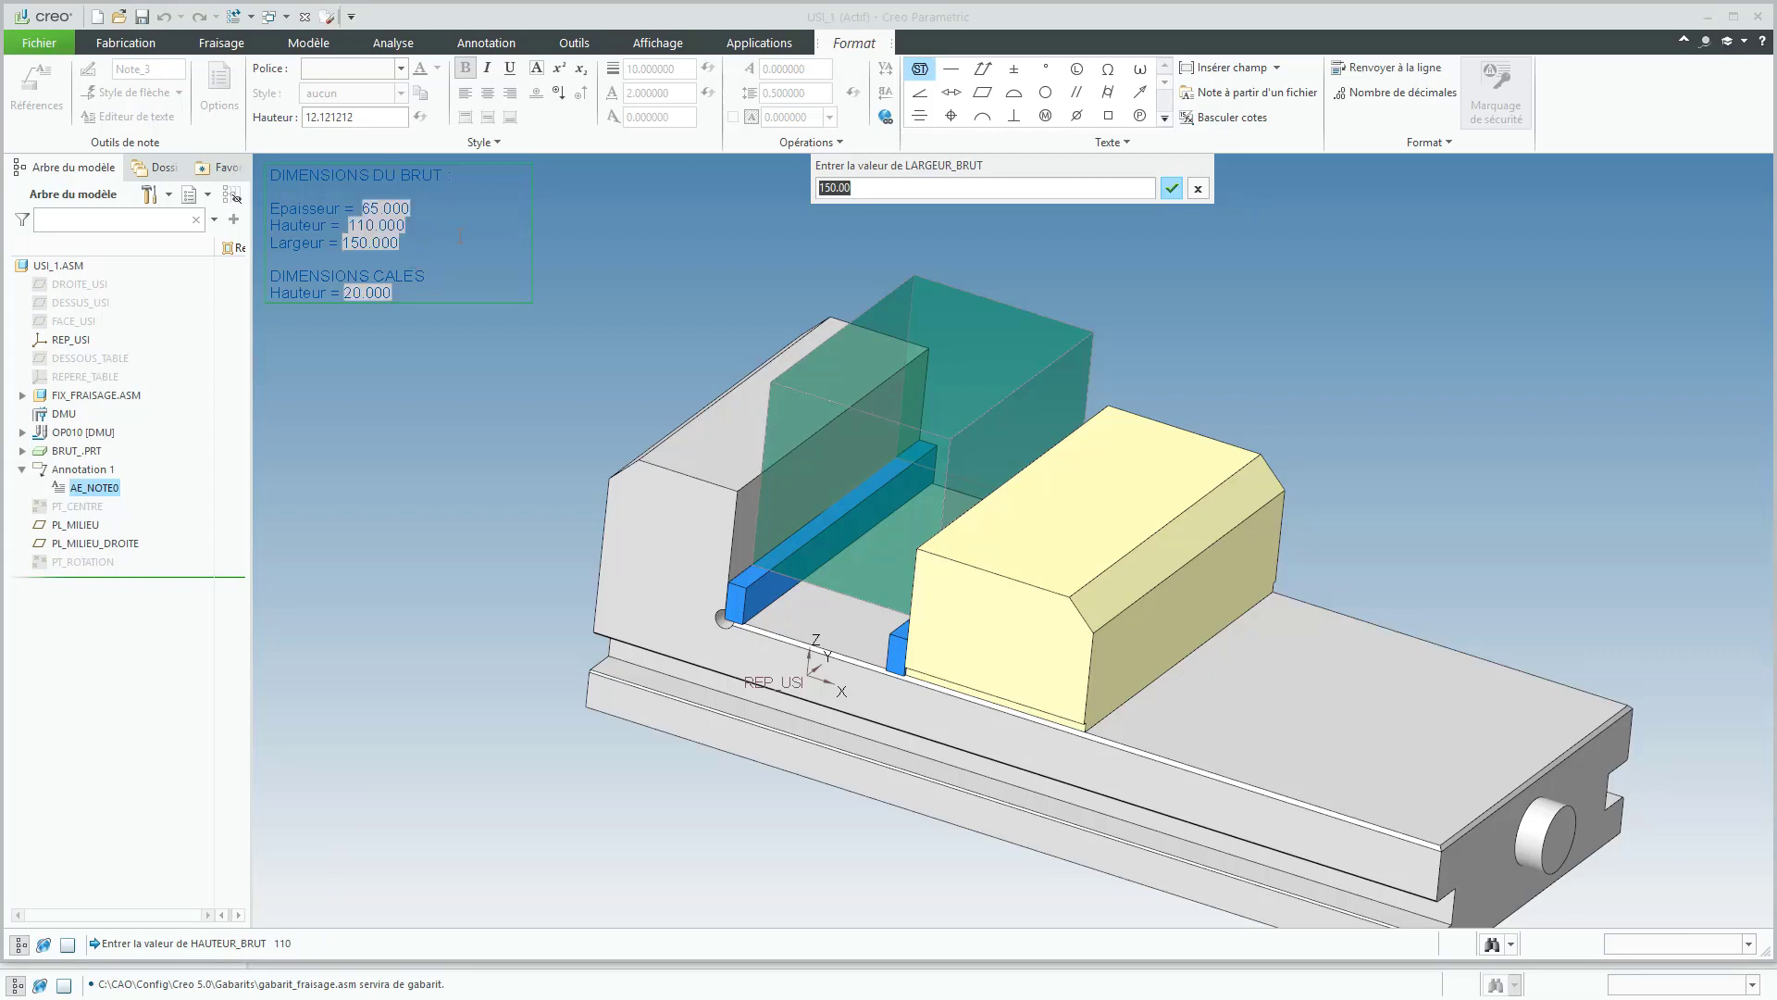
text(135)
key(Return)
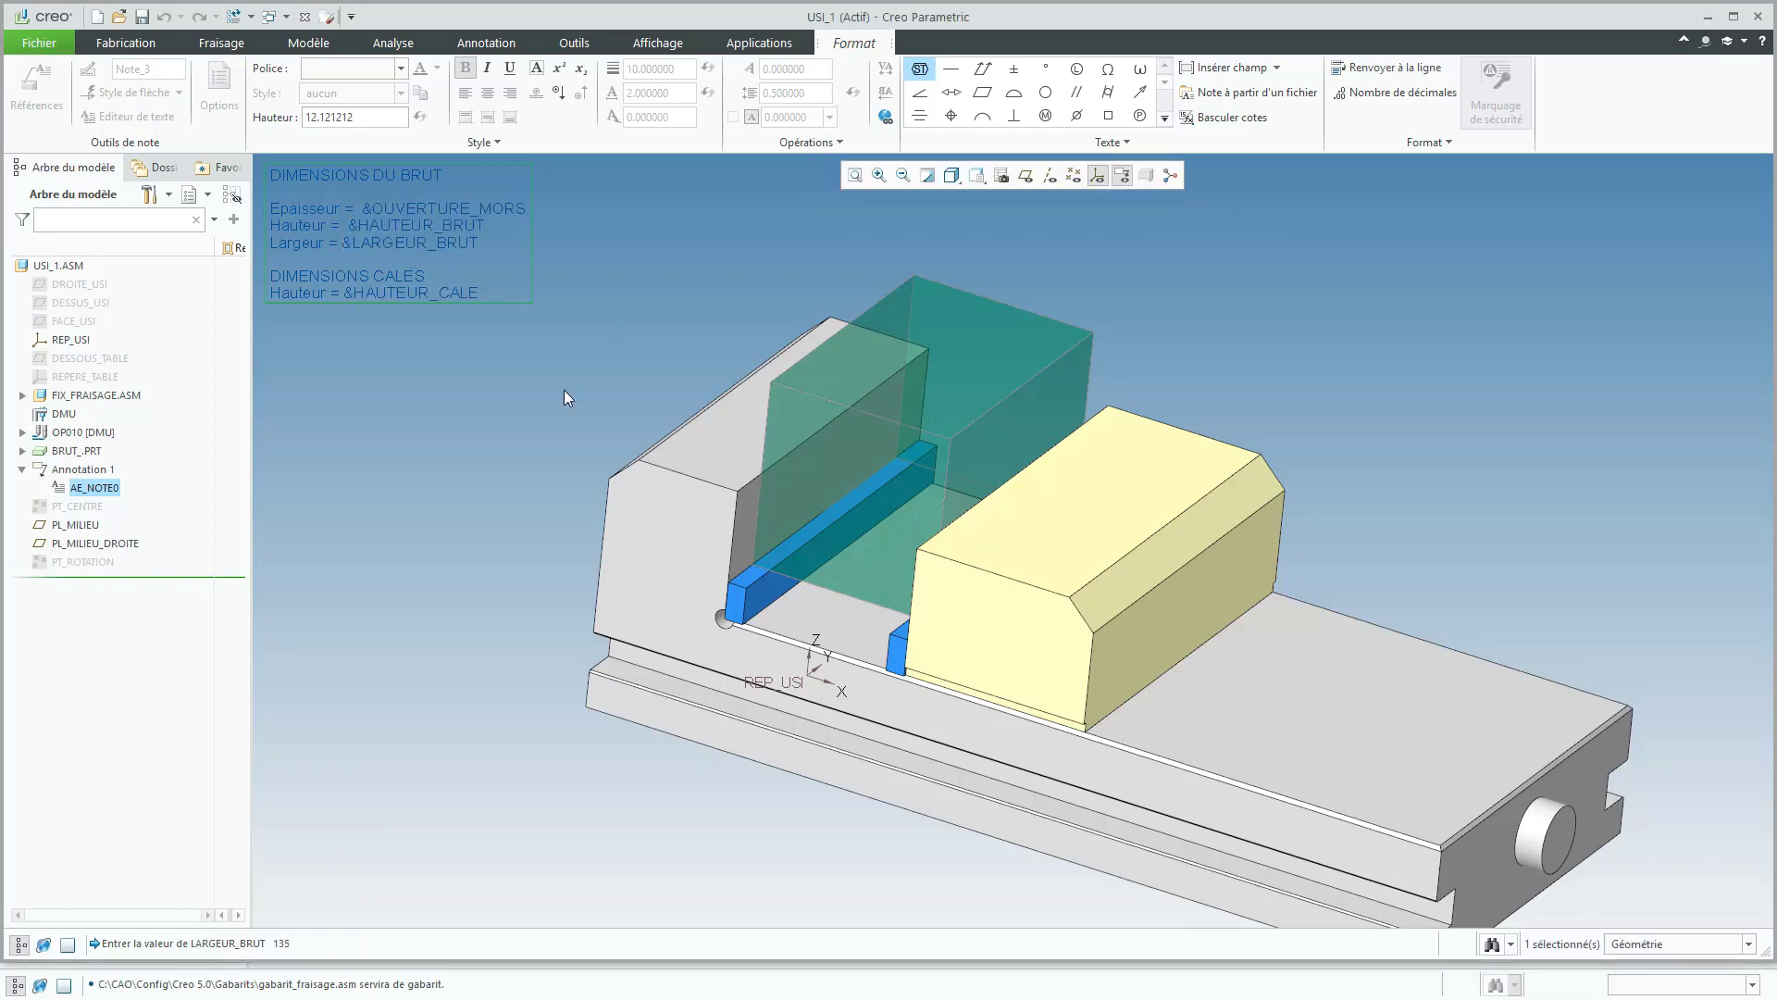
click(424, 414)
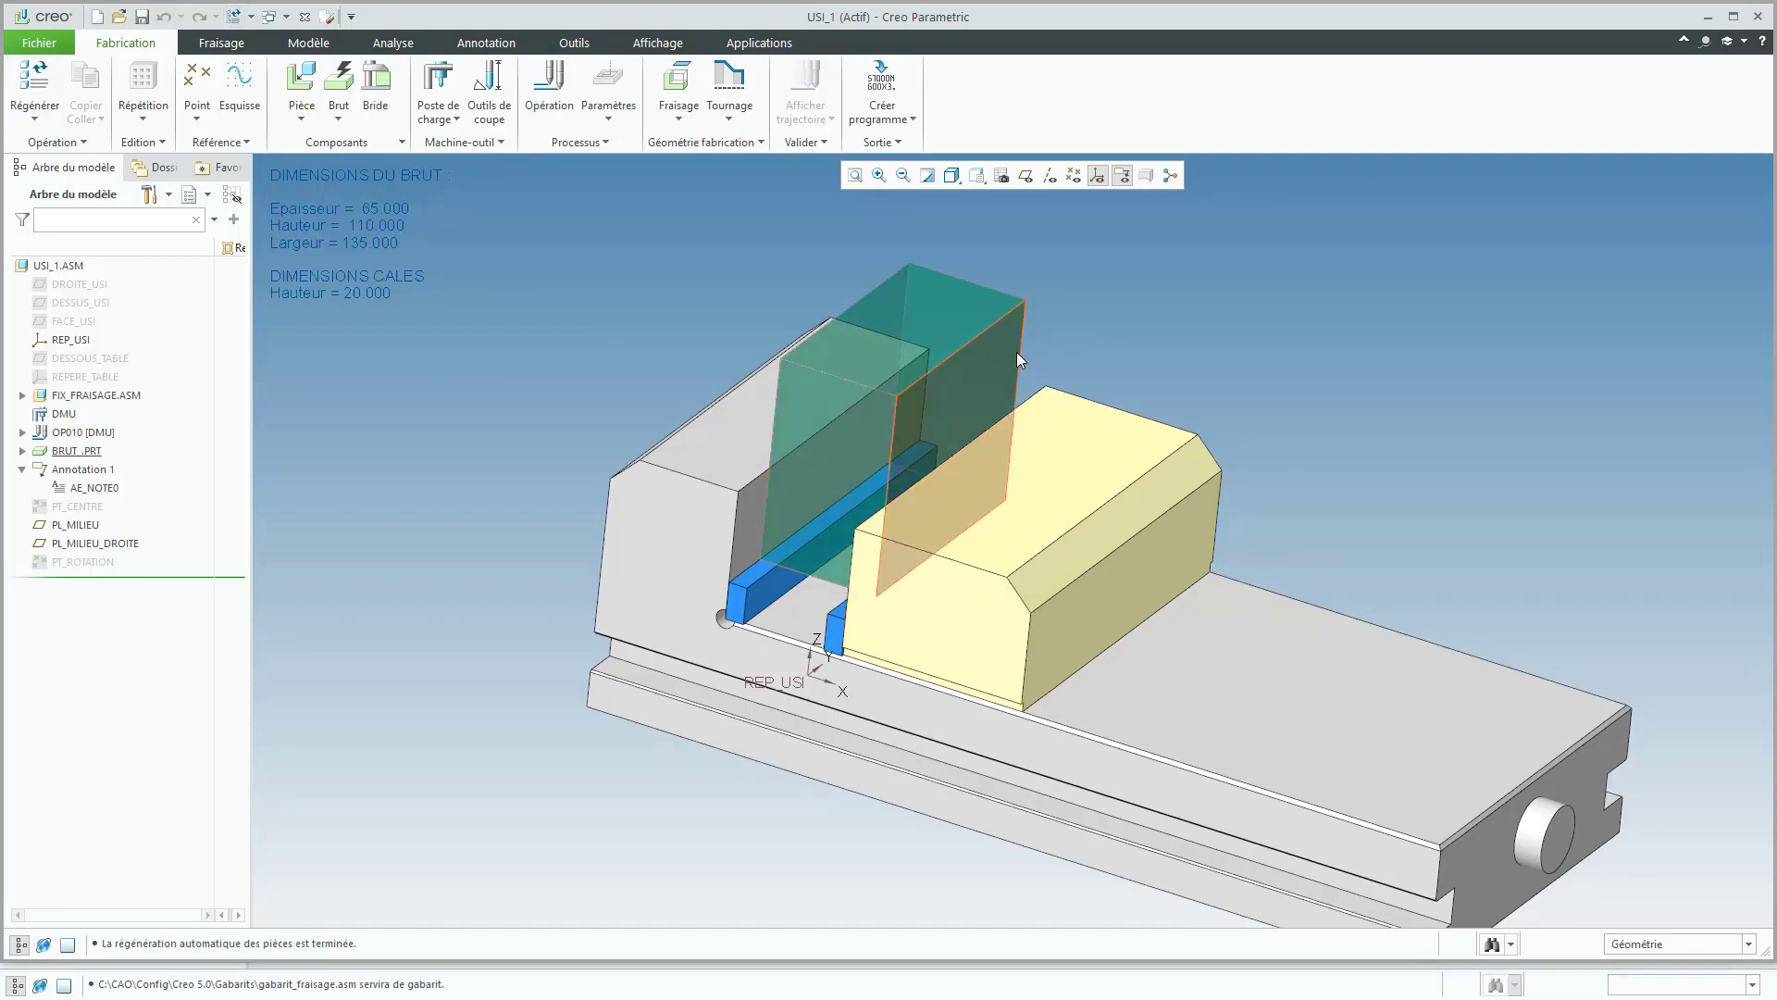
mouse_move(1012, 356)
middle_down()
mouse_move(1055, 301)
mouse_move(1012, 356)
middle_up()
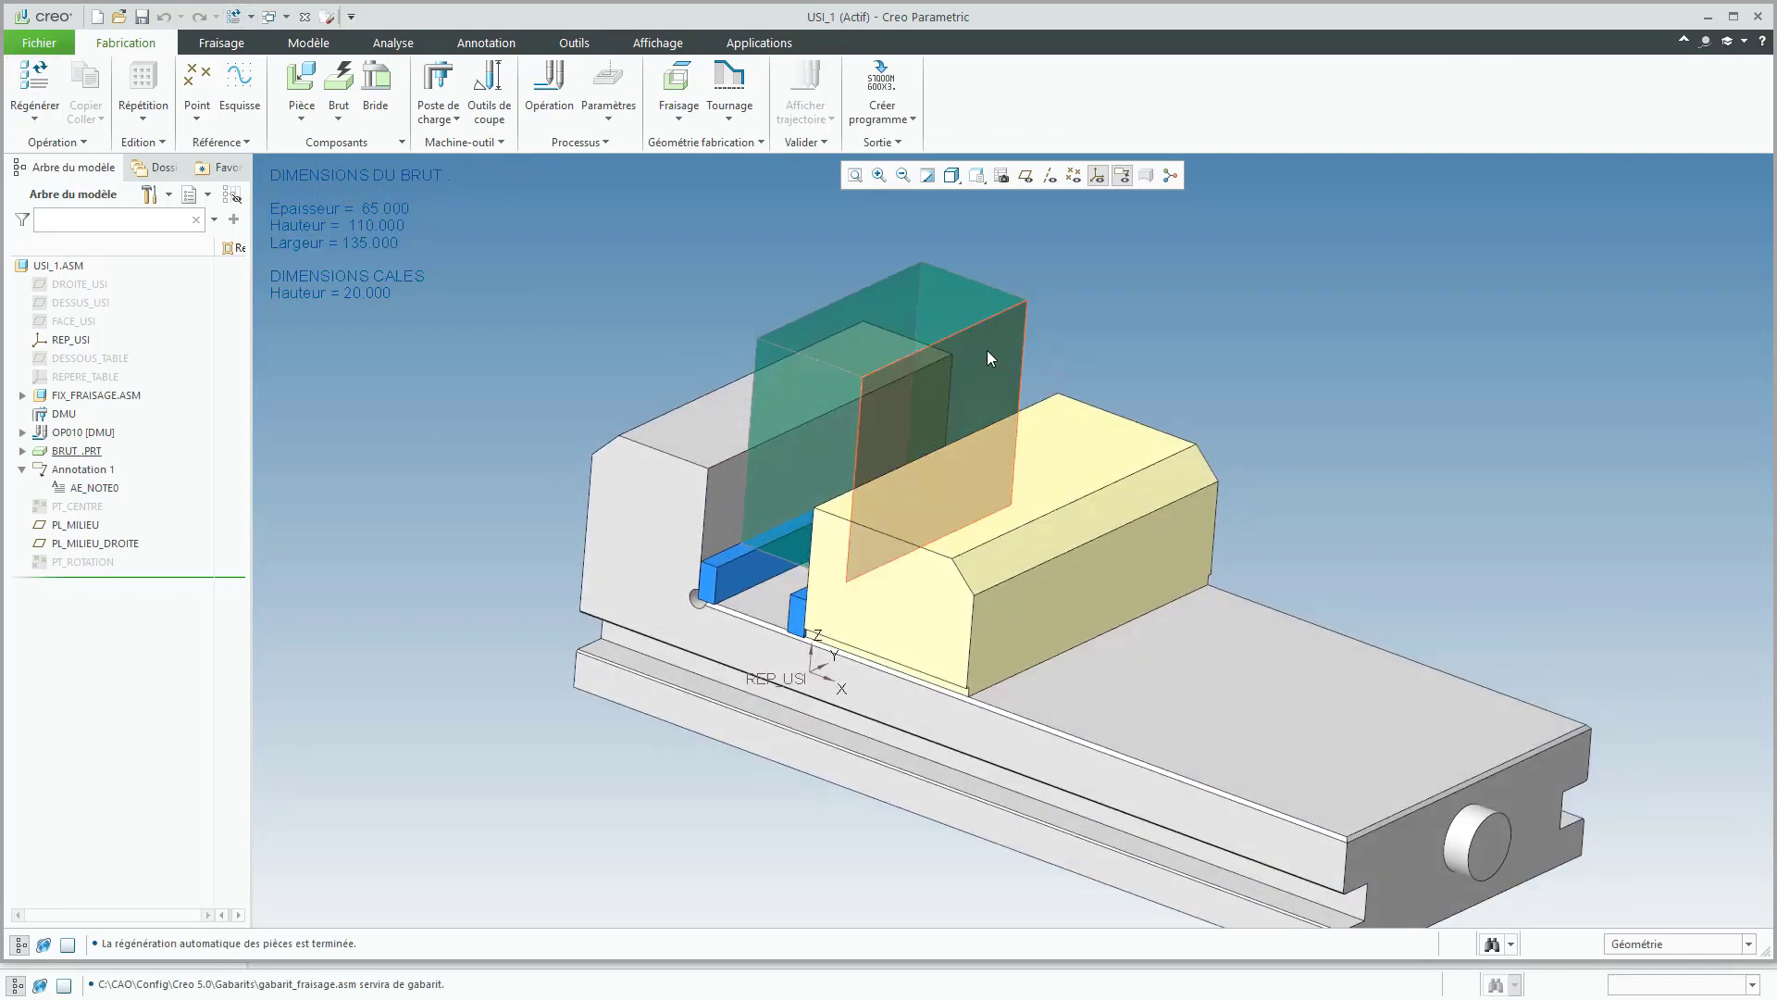
Step: Preview the in-session part support_d01_.prt from several angles and insert it as the part to machine
click(302, 83)
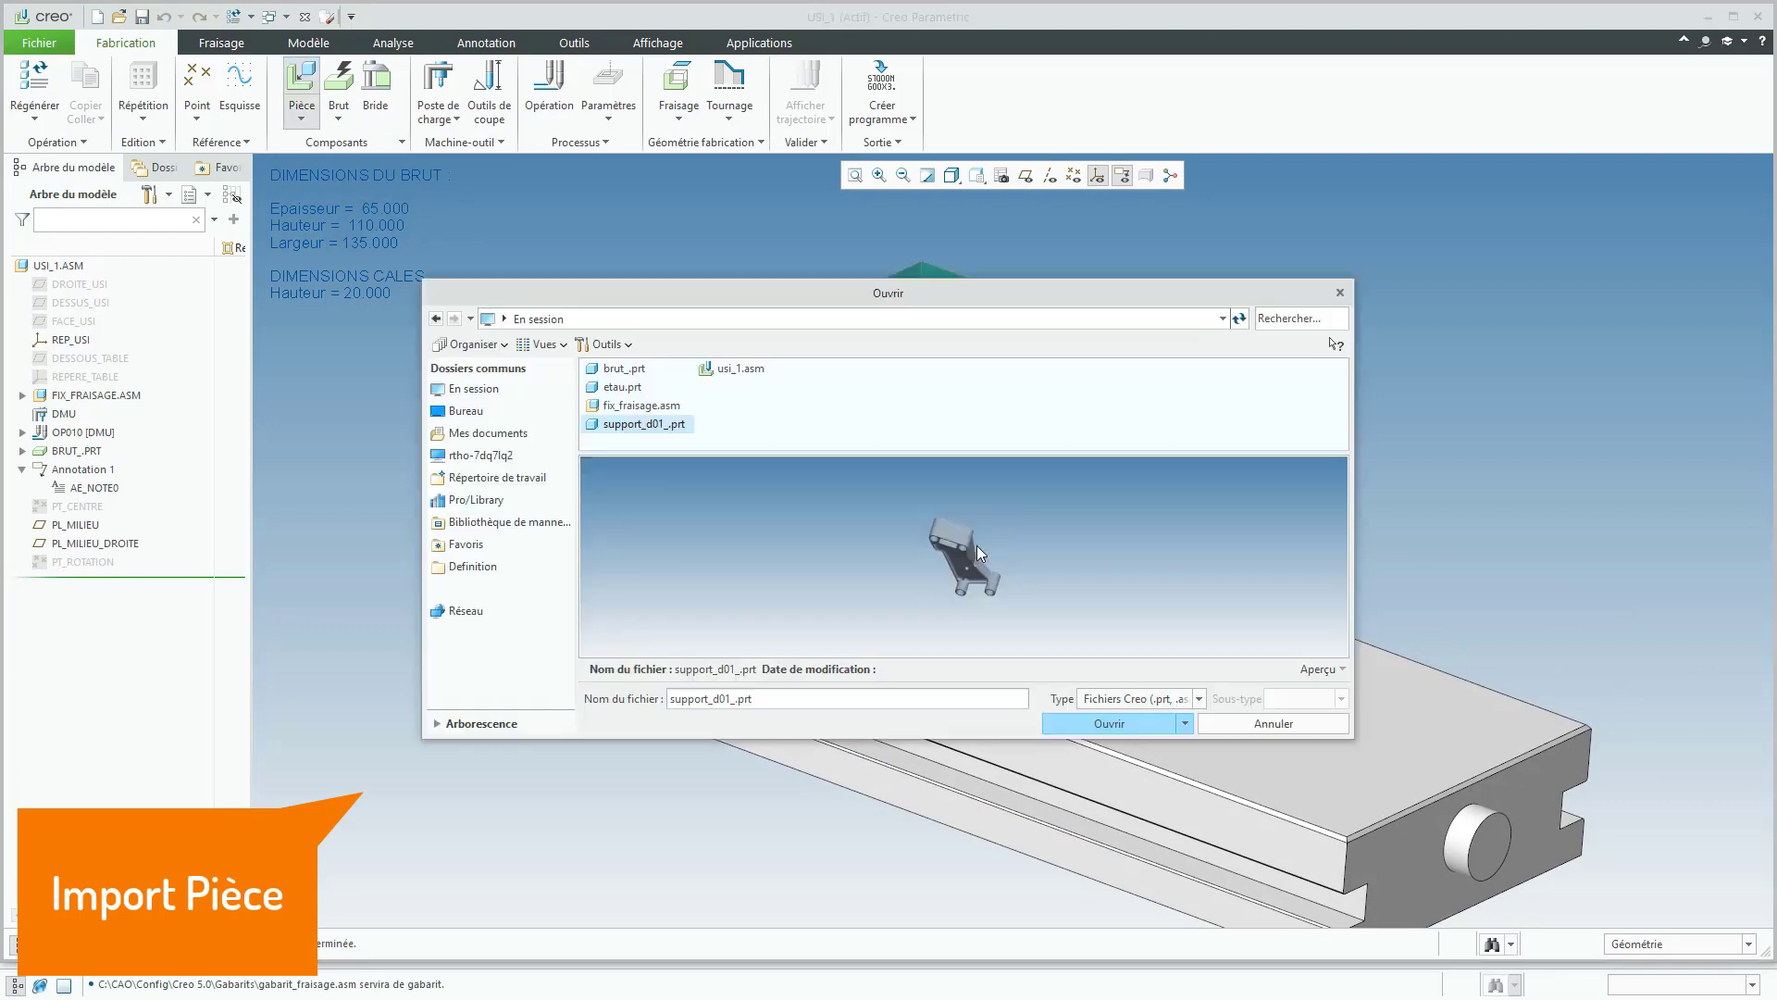
mouse_move(975, 546)
middle_down()
mouse_move(1019, 385)
mouse_move(1009, 416)
mouse_move(951, 424)
middle_up()
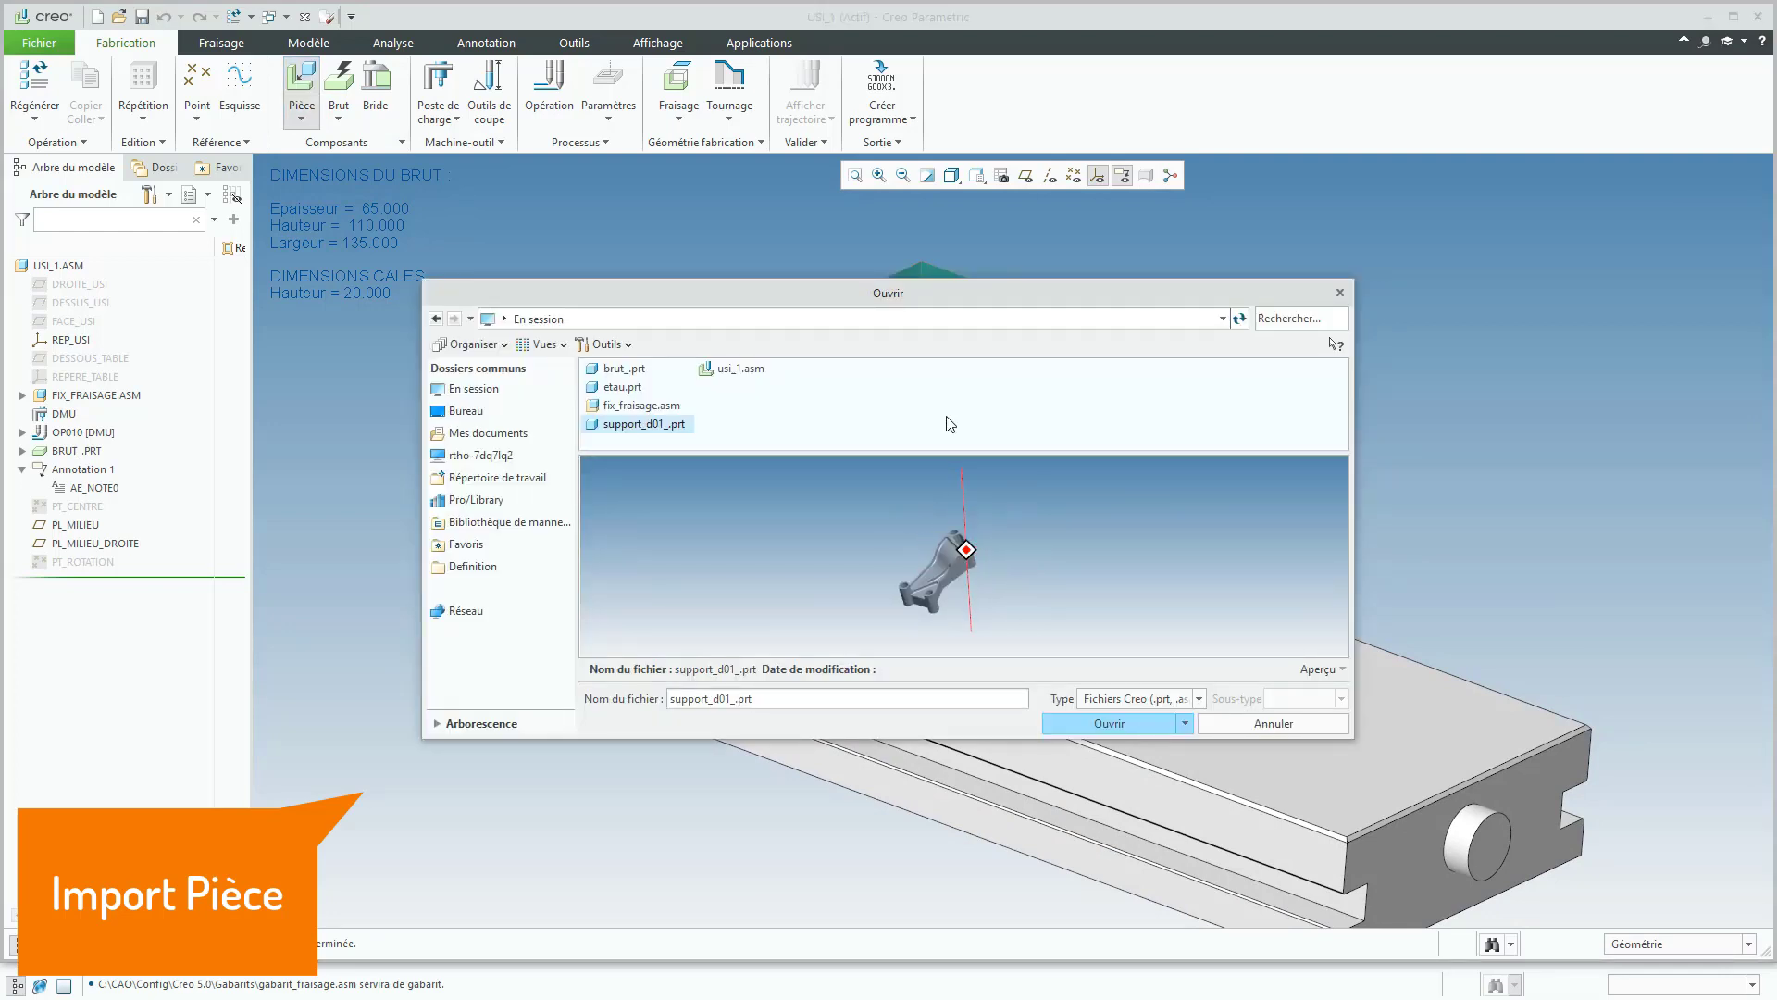
mouse_move(935, 603)
middle_down()
mouse_move(953, 530)
mouse_move(1014, 541)
middle_up()
click(1108, 723)
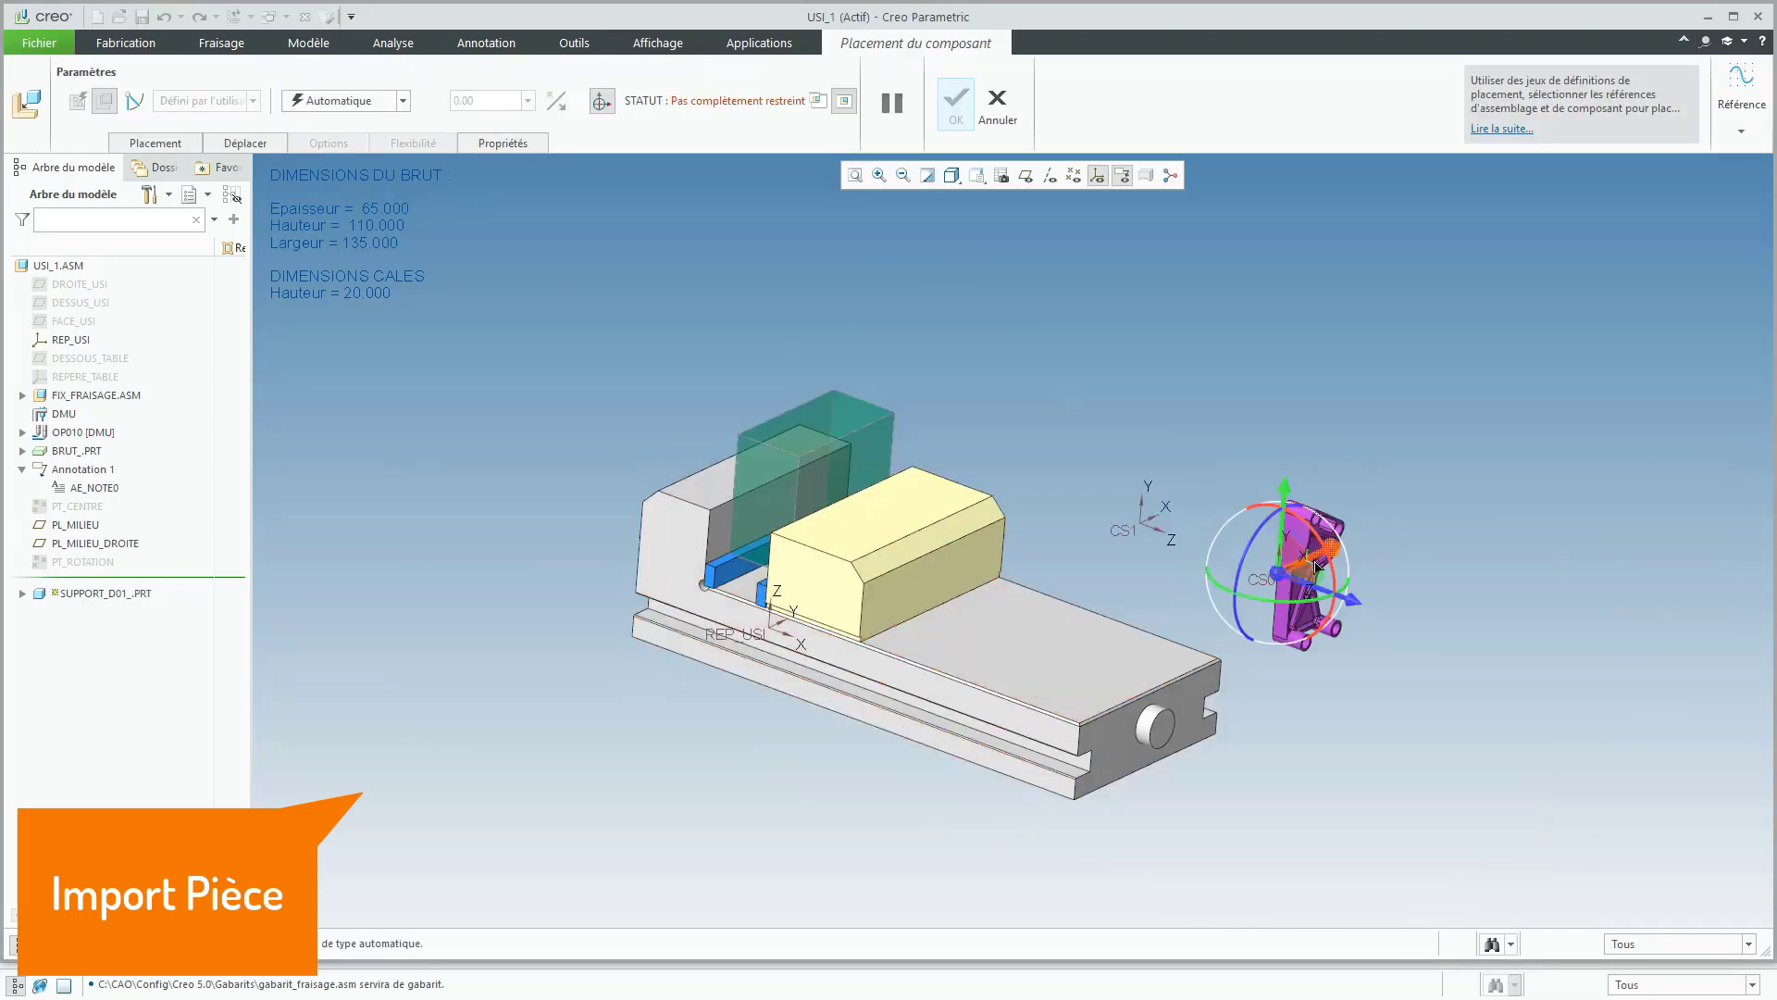
Step: Rotate the inserted support so its bosses point upward and move it above the vise, near the stock
drag(1323, 555, 1224, 474)
drag(1297, 602, 1313, 566)
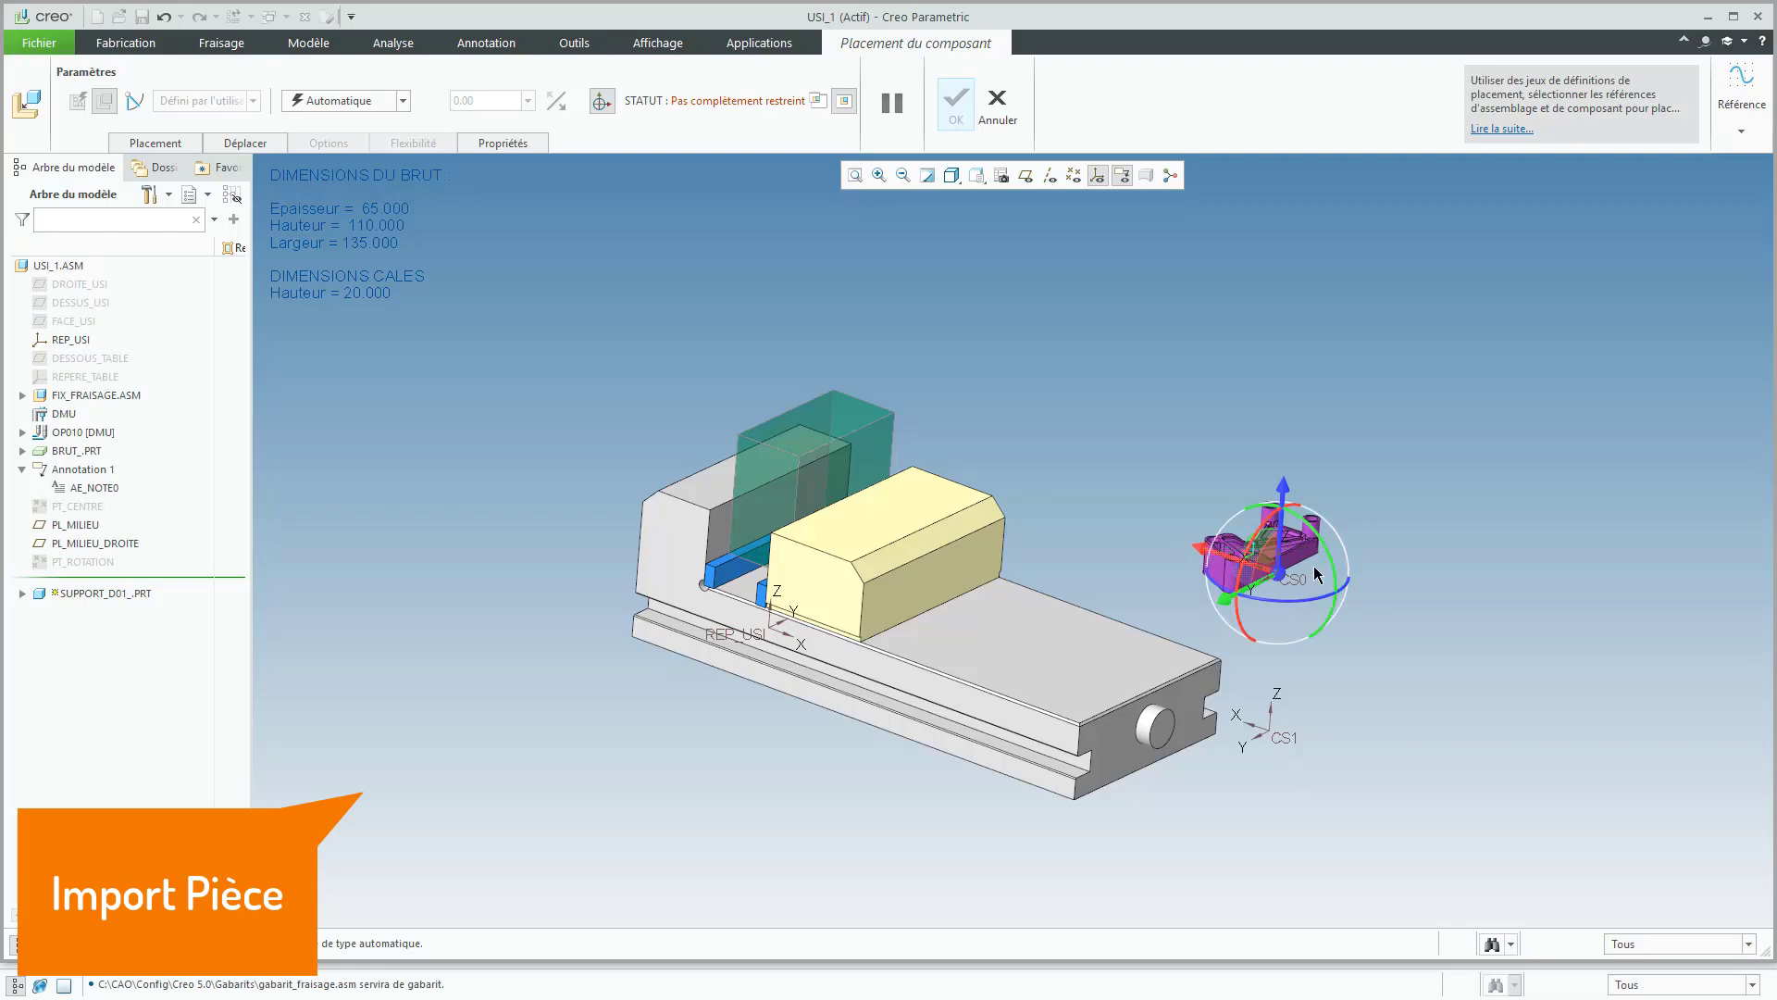
scroll(1314, 561, down, 2)
drag(1506, 648, 1043, 441)
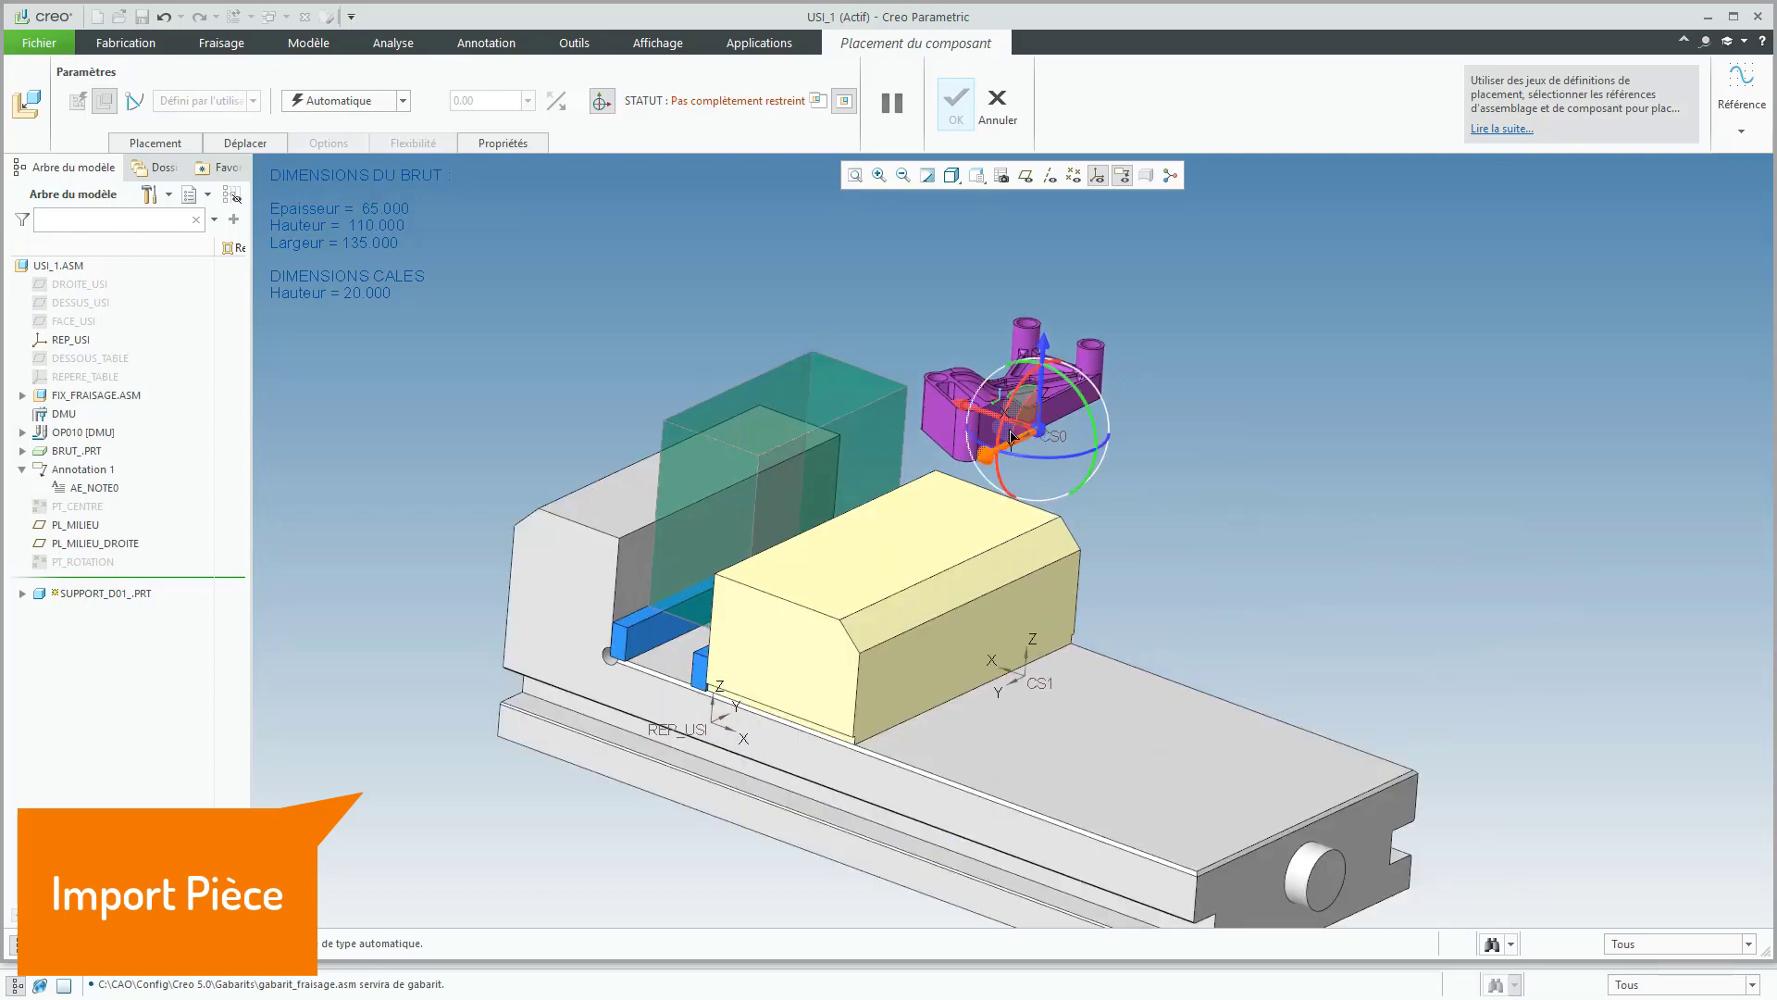
Step: Constrain the support's long flat side to the stock's side face and its underside to the top of the movable jaw
scroll(1060, 398, down, 3)
click(1102, 431)
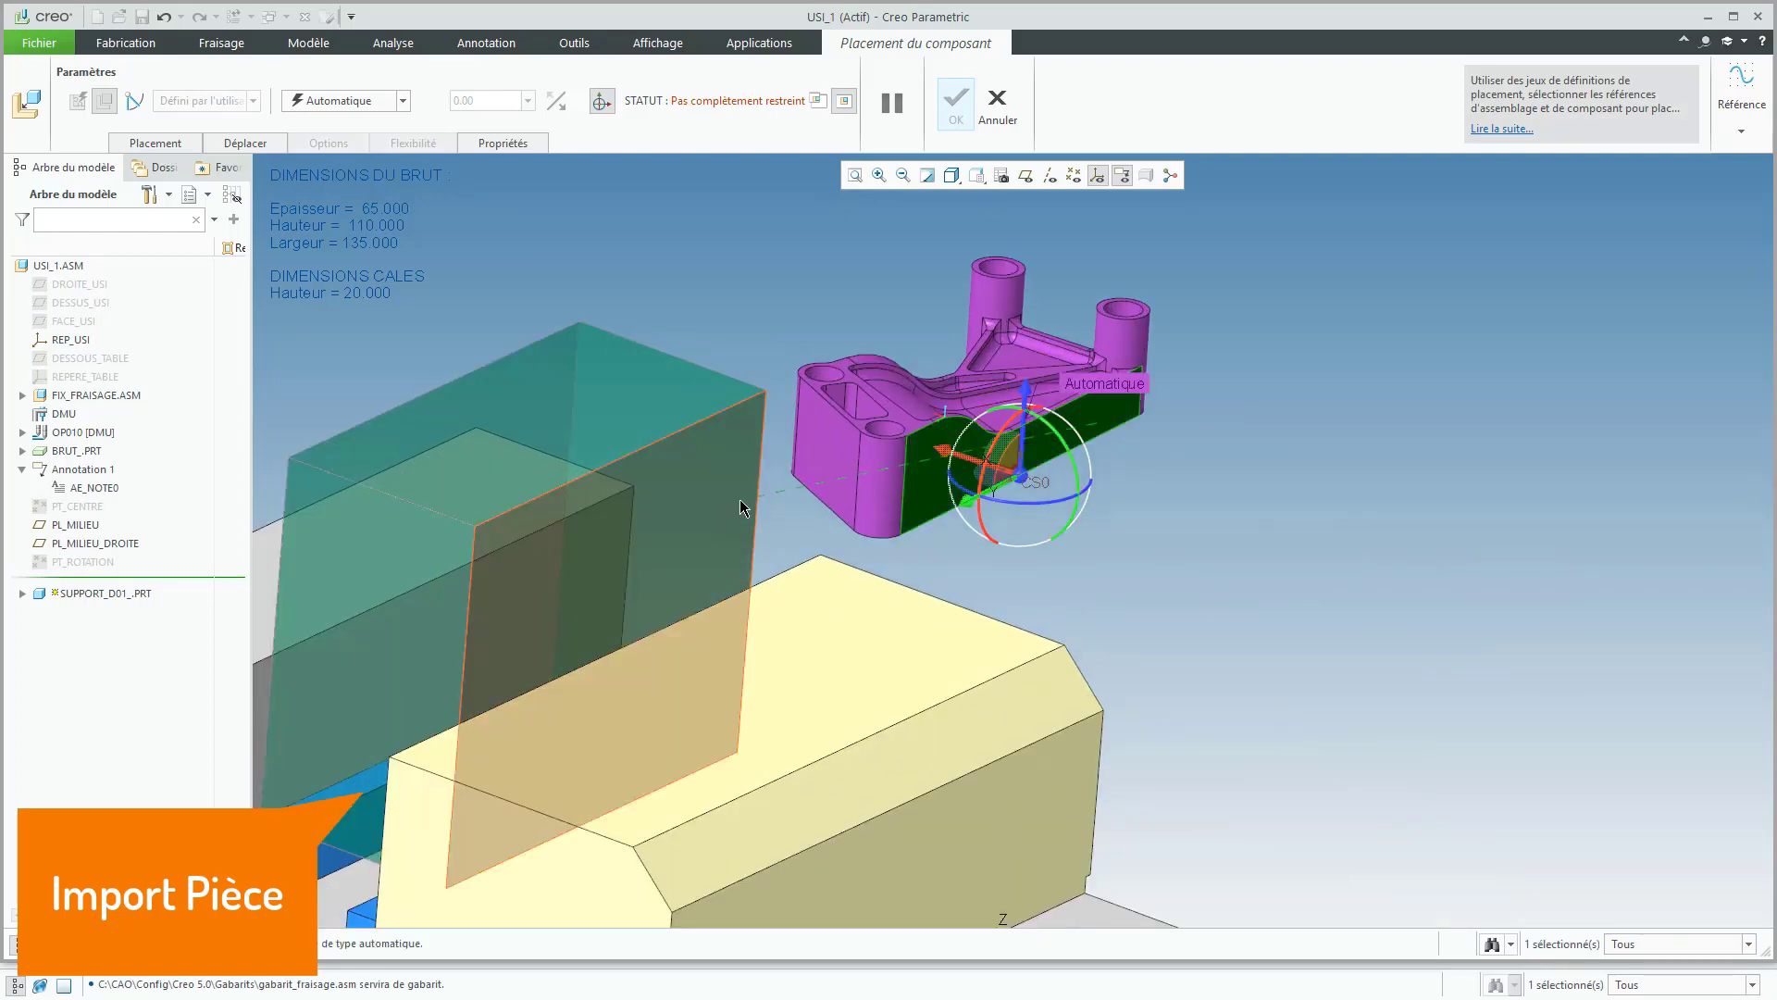
click(715, 513)
middle_drag(888, 508, 891, 597)
click(837, 474)
click(883, 628)
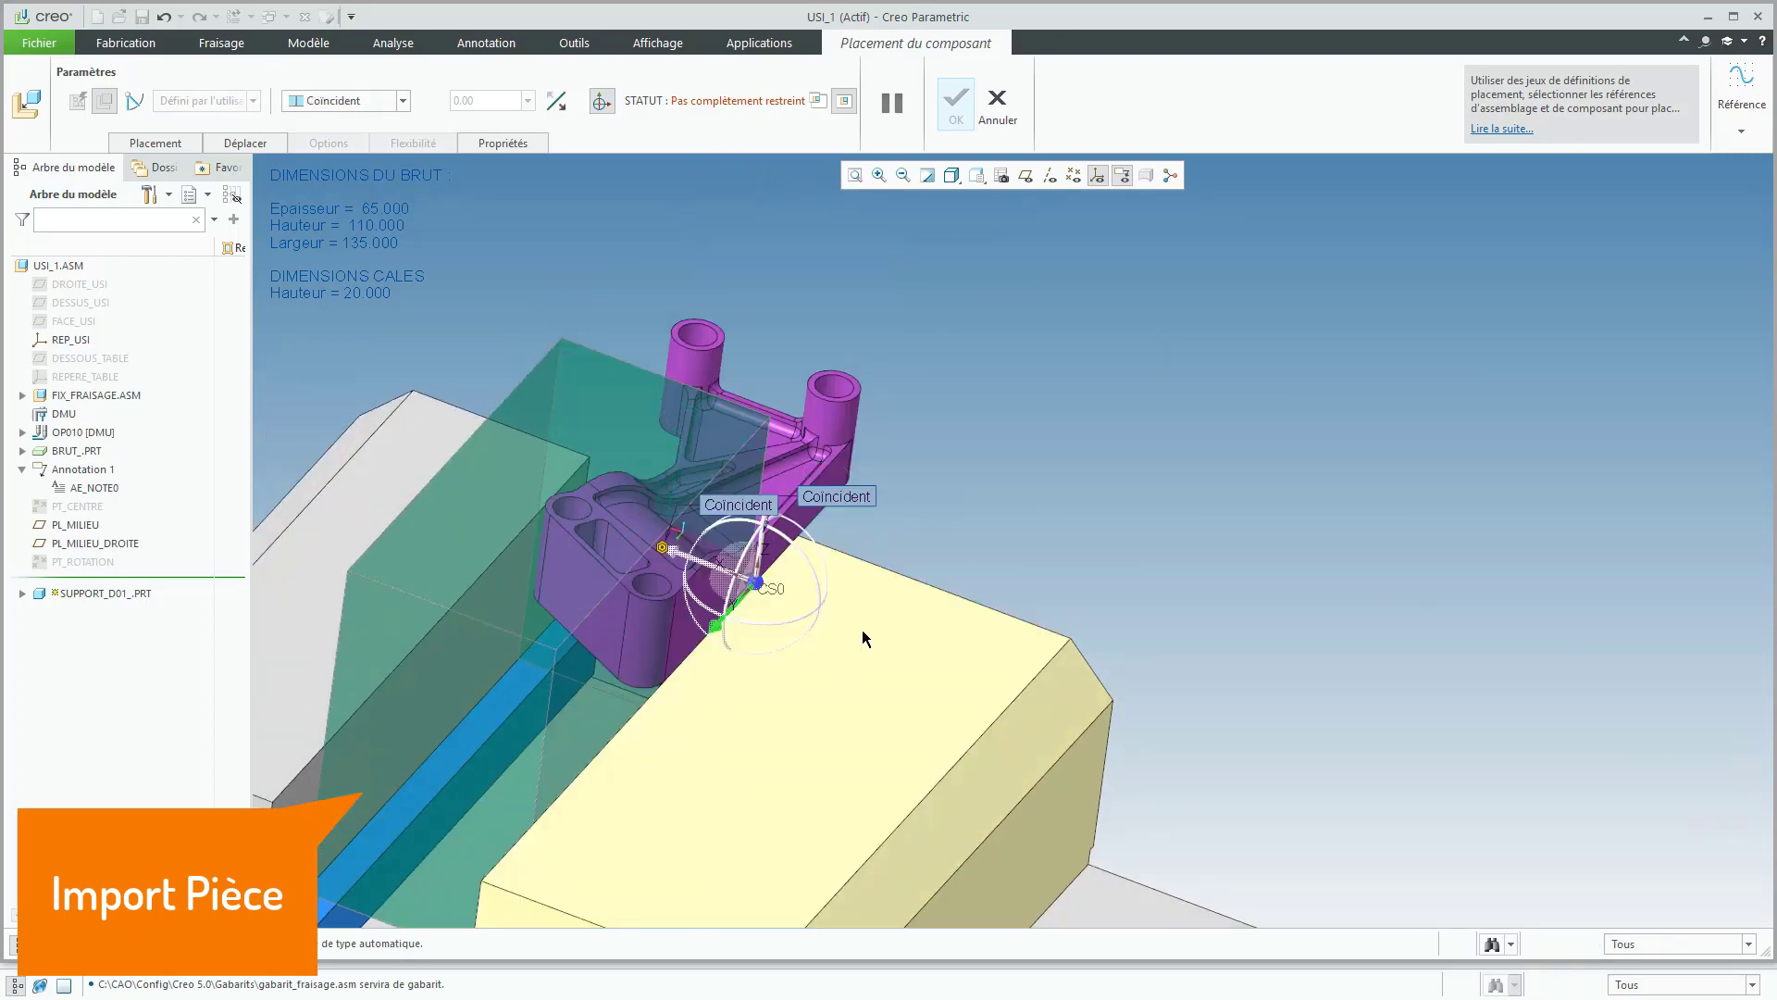
Step: Change the constraint between the support's underside and the jaw top from Coincident to a Distance of 3
middle_drag(810, 527, 754, 590)
click(754, 572)
click(754, 577)
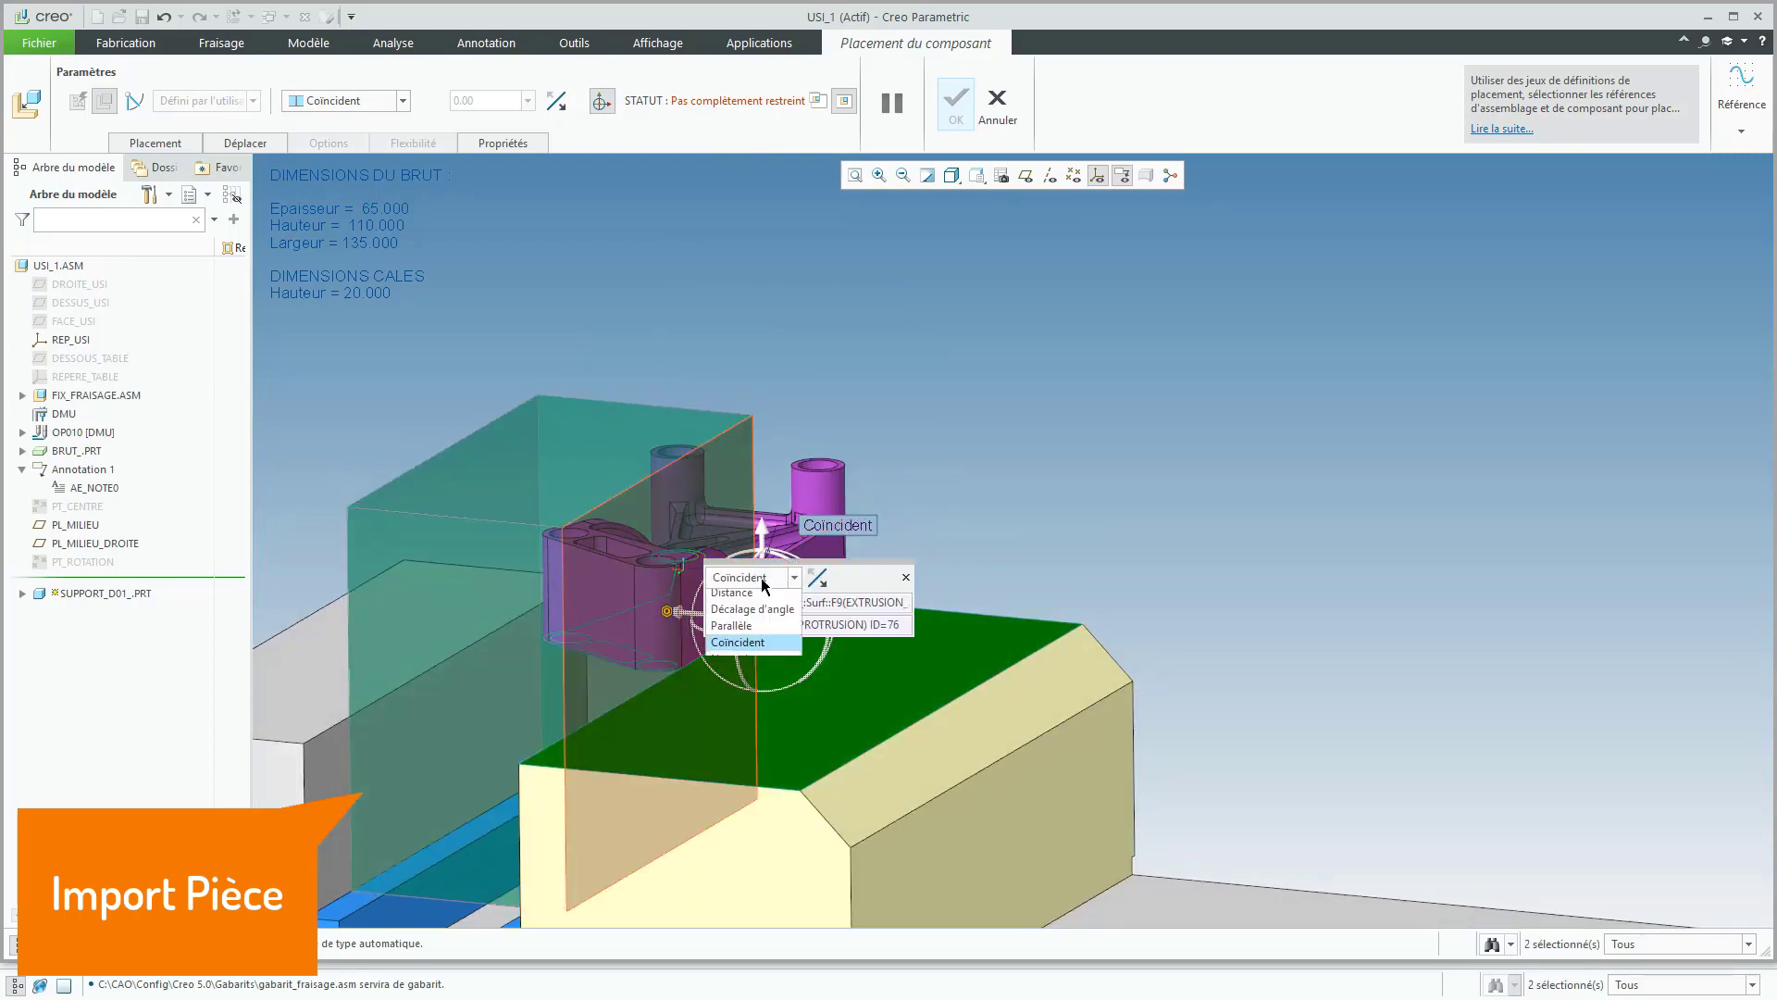
click(732, 597)
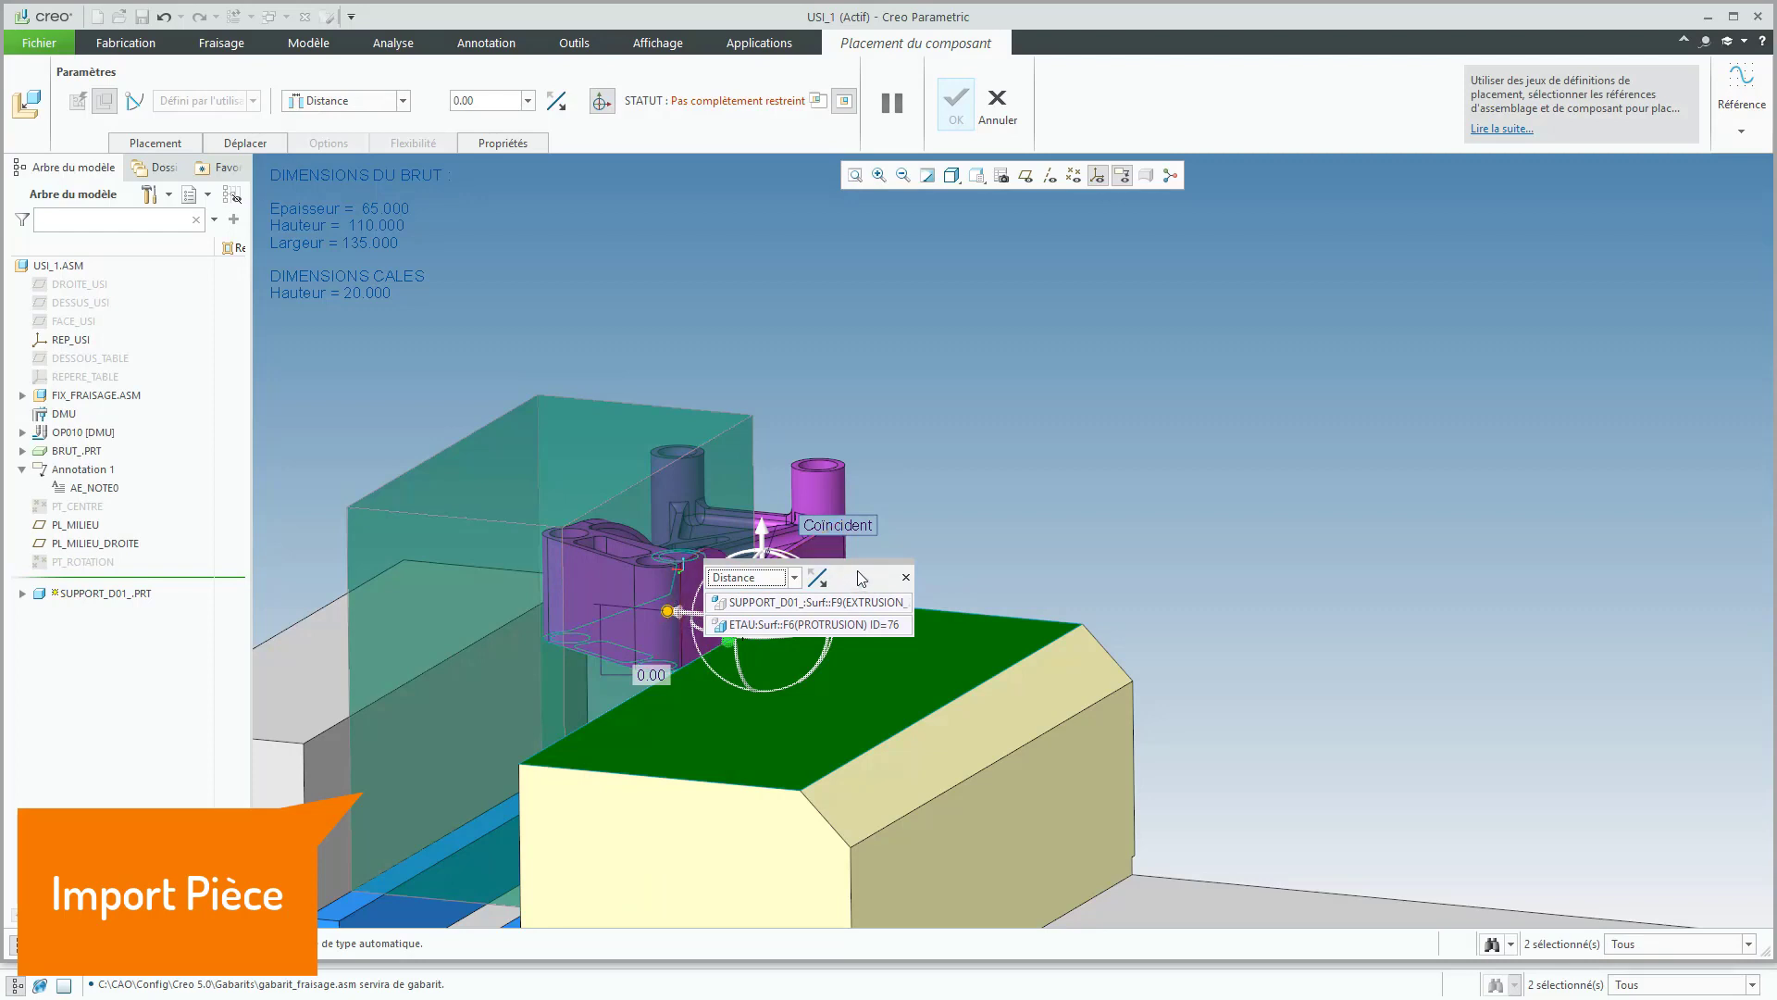
click(904, 578)
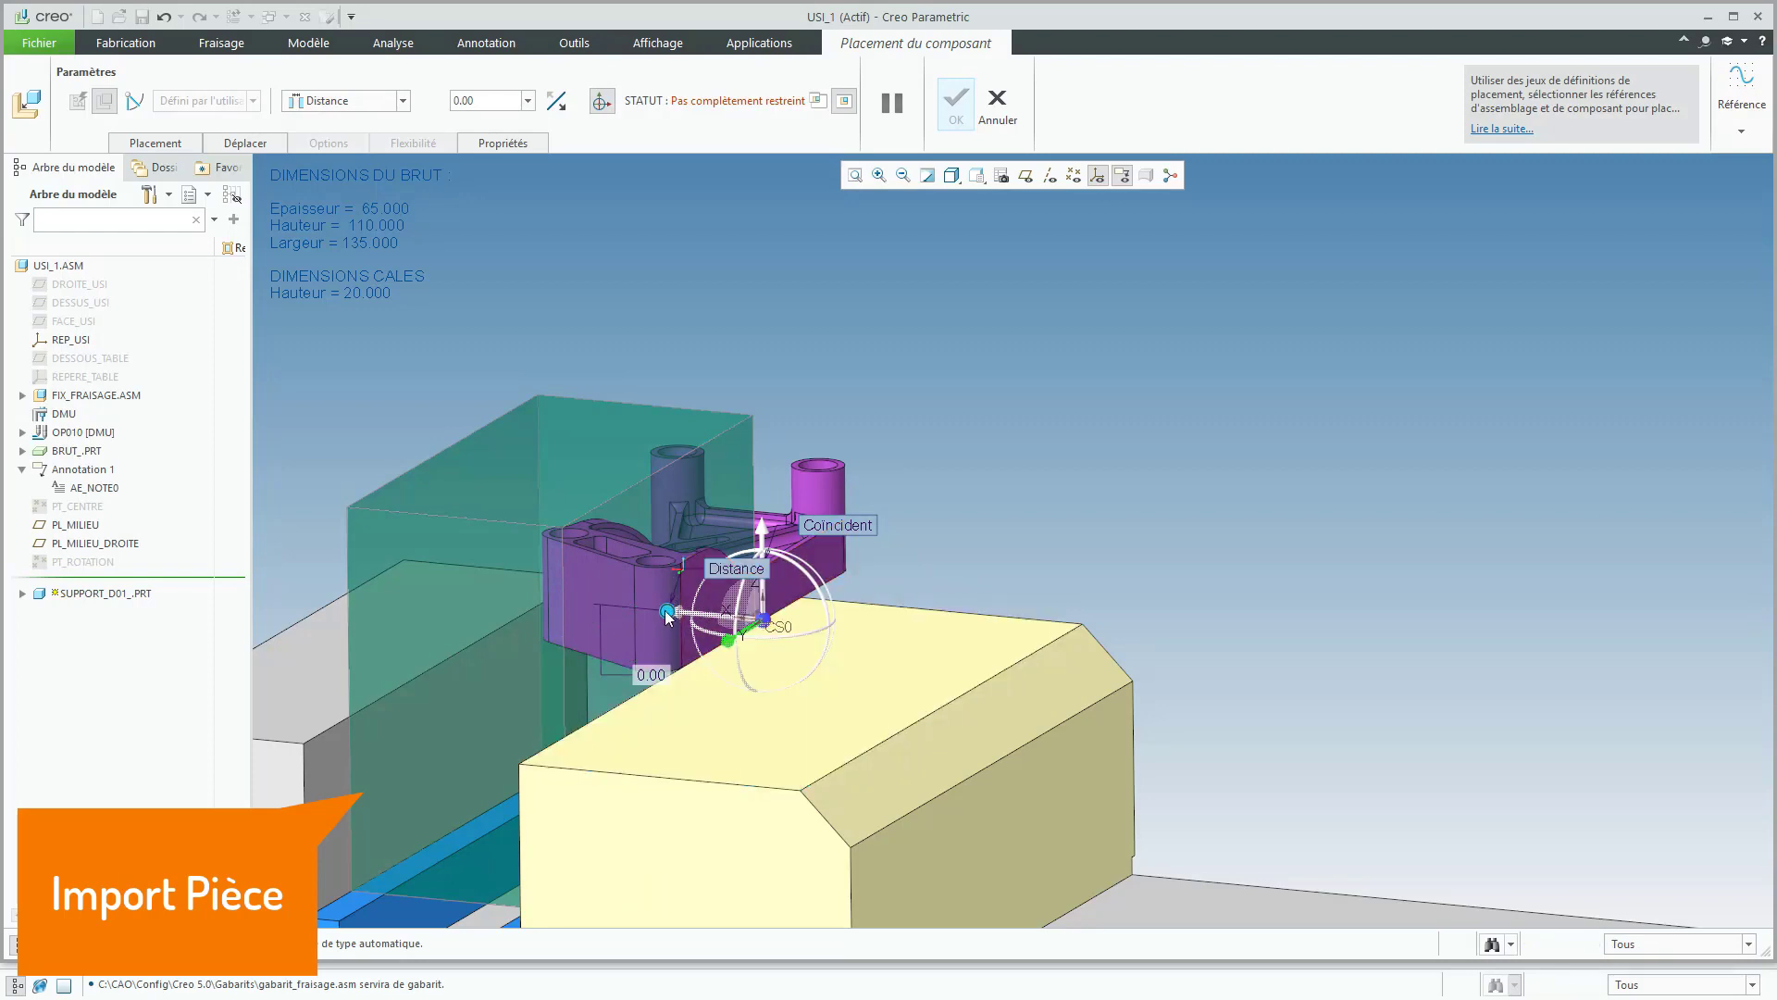
drag(669, 612, 668, 600)
double_click(646, 525)
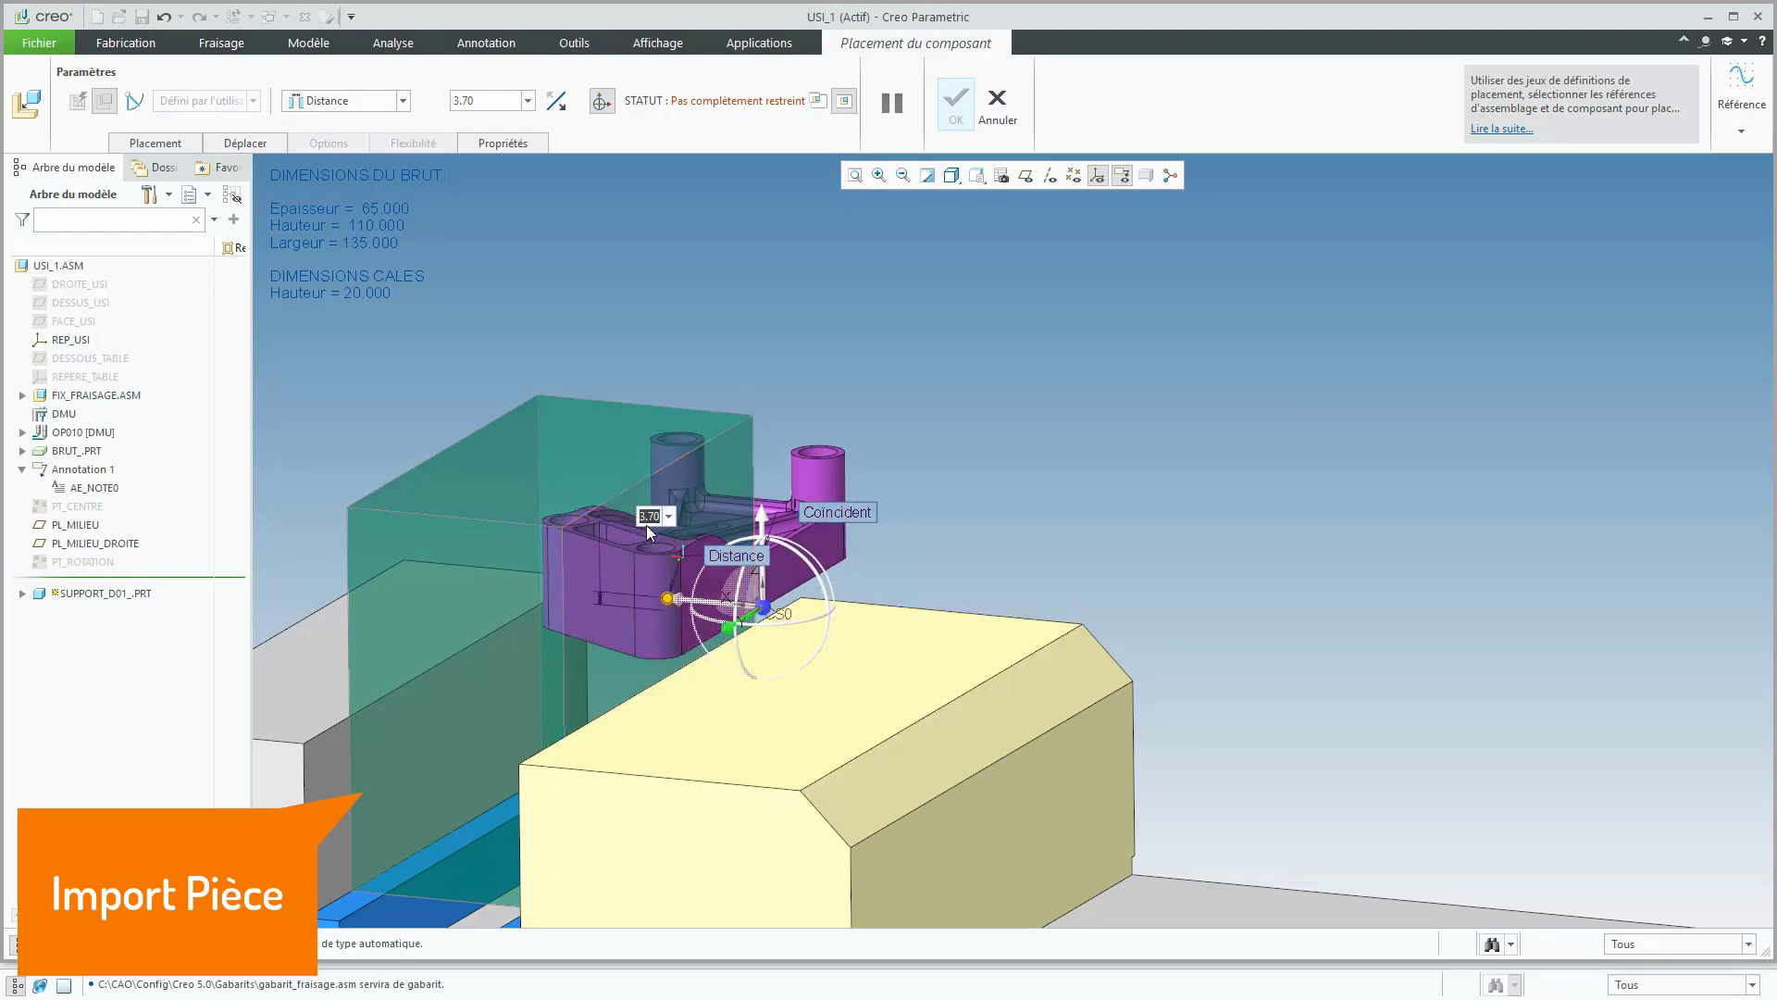
text(3)
key(Return)
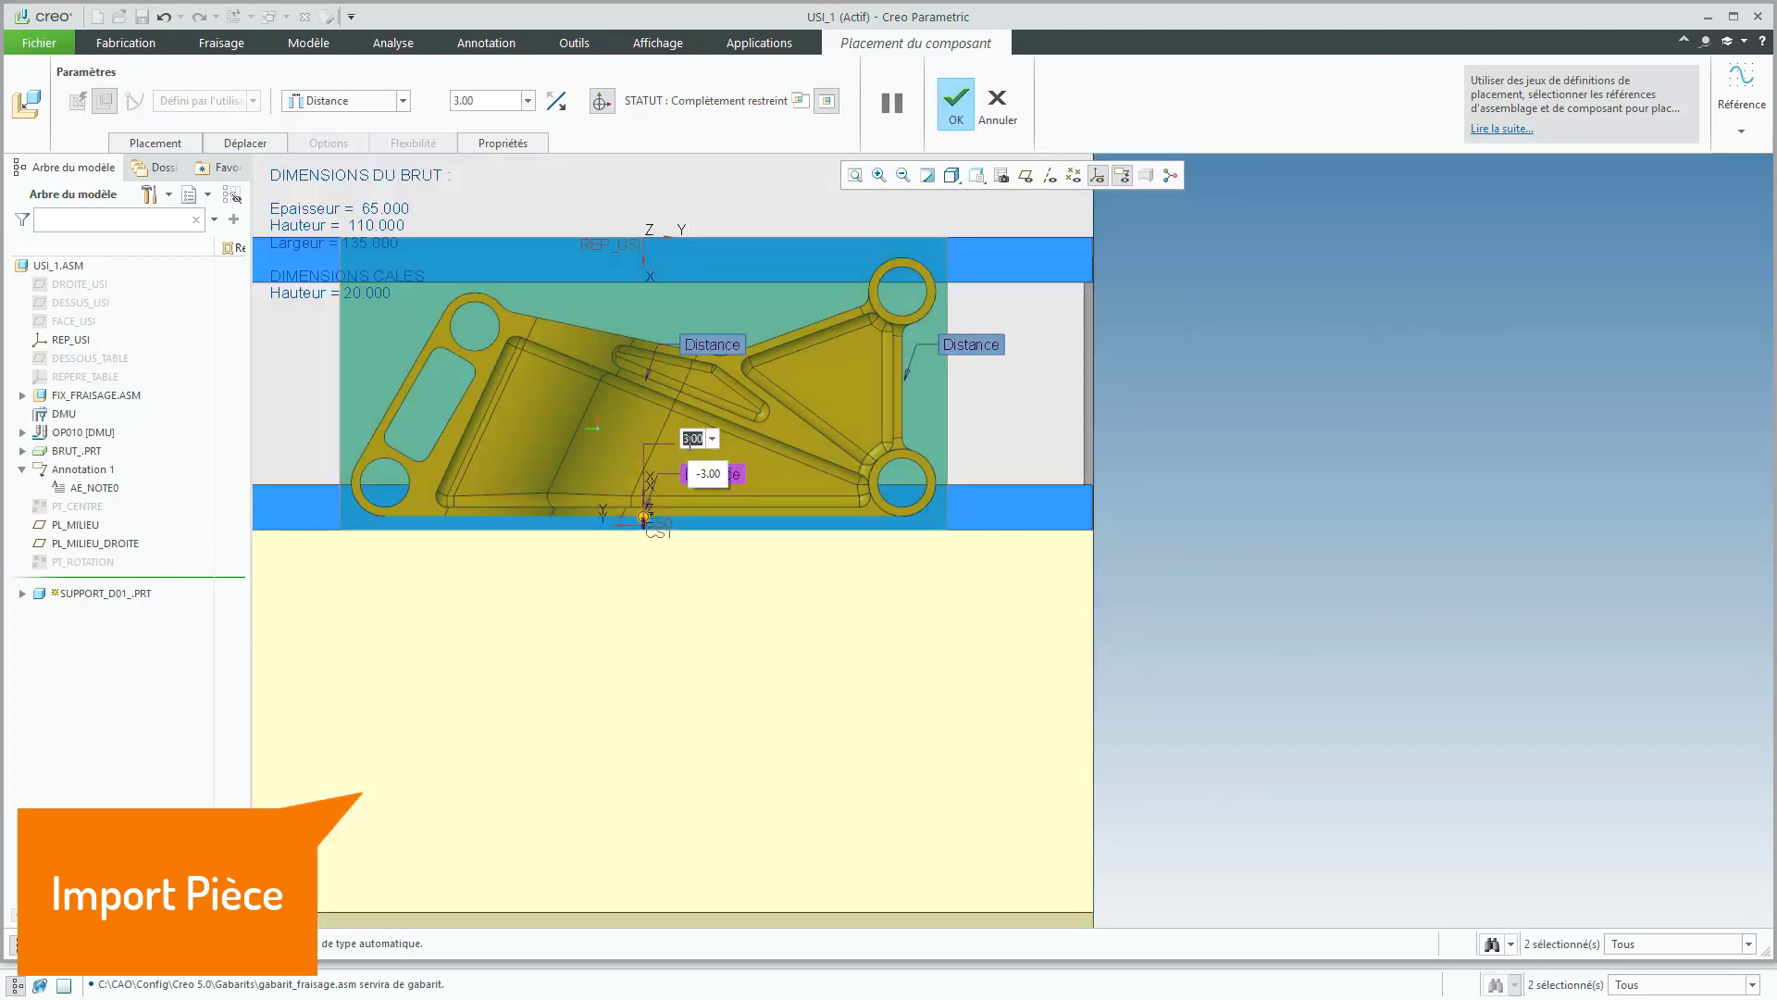
Step: Set the support's offset from the stock's long side face to 5 and accept the component placement
text(5)
key(Return)
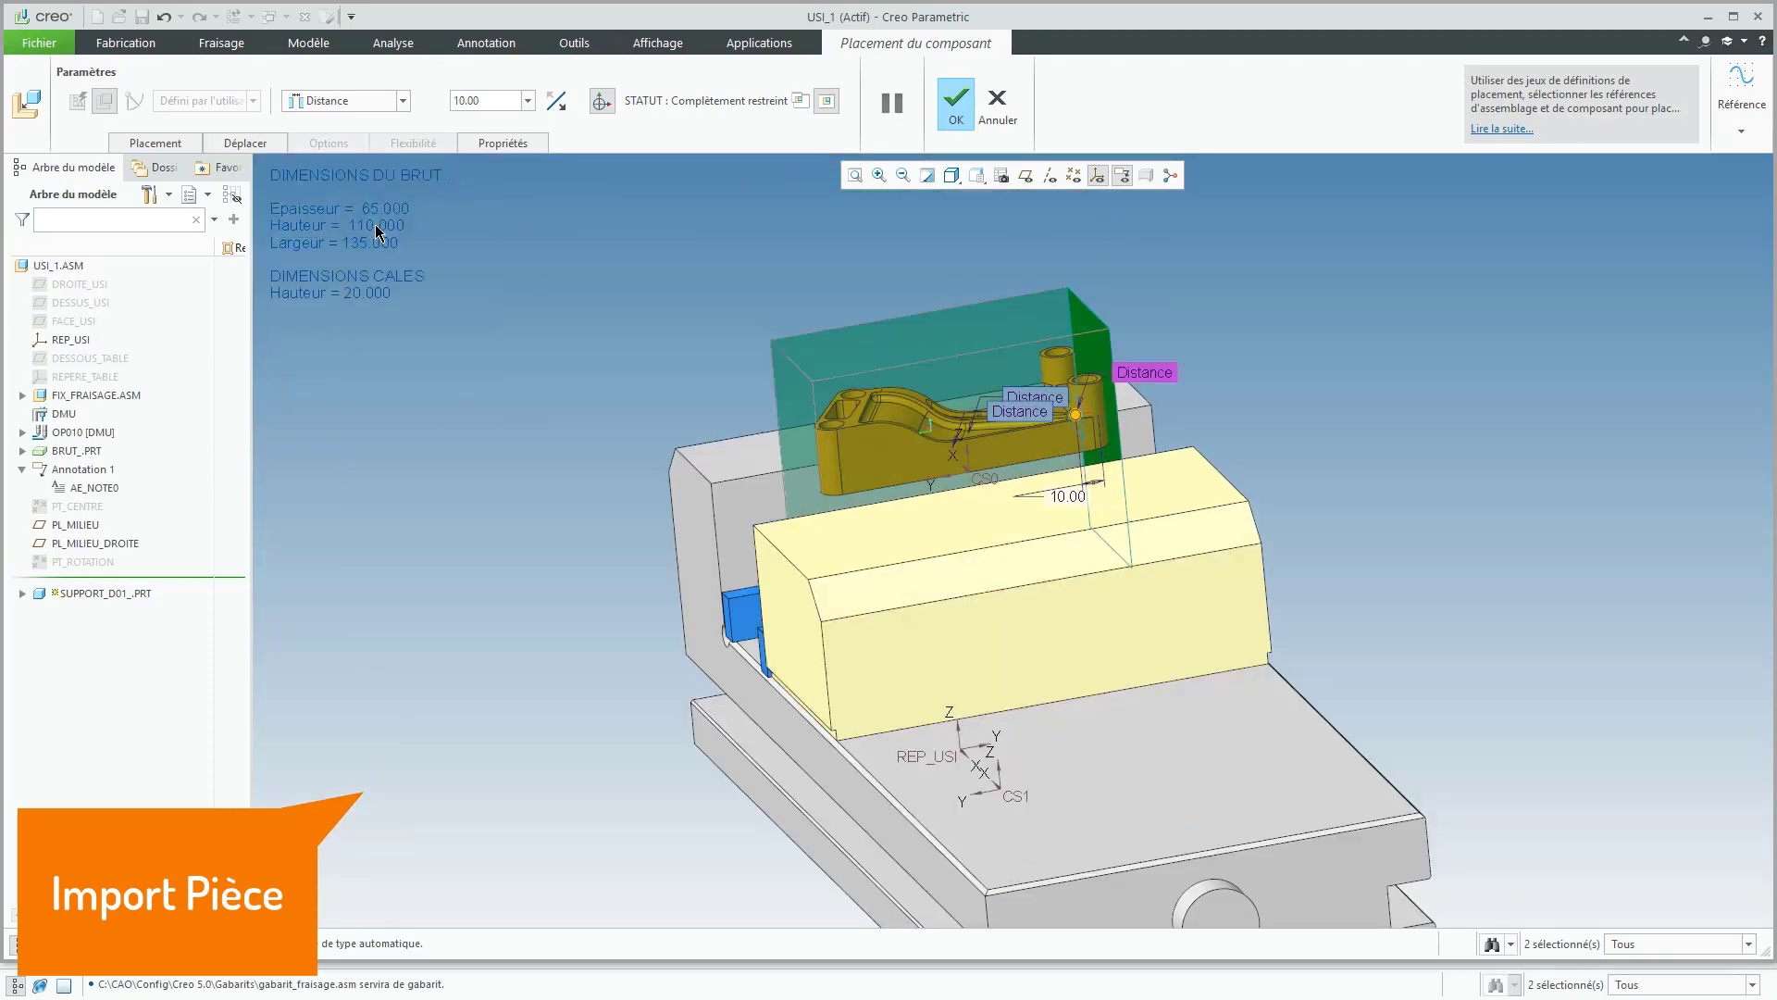
middle_click(592, 245)
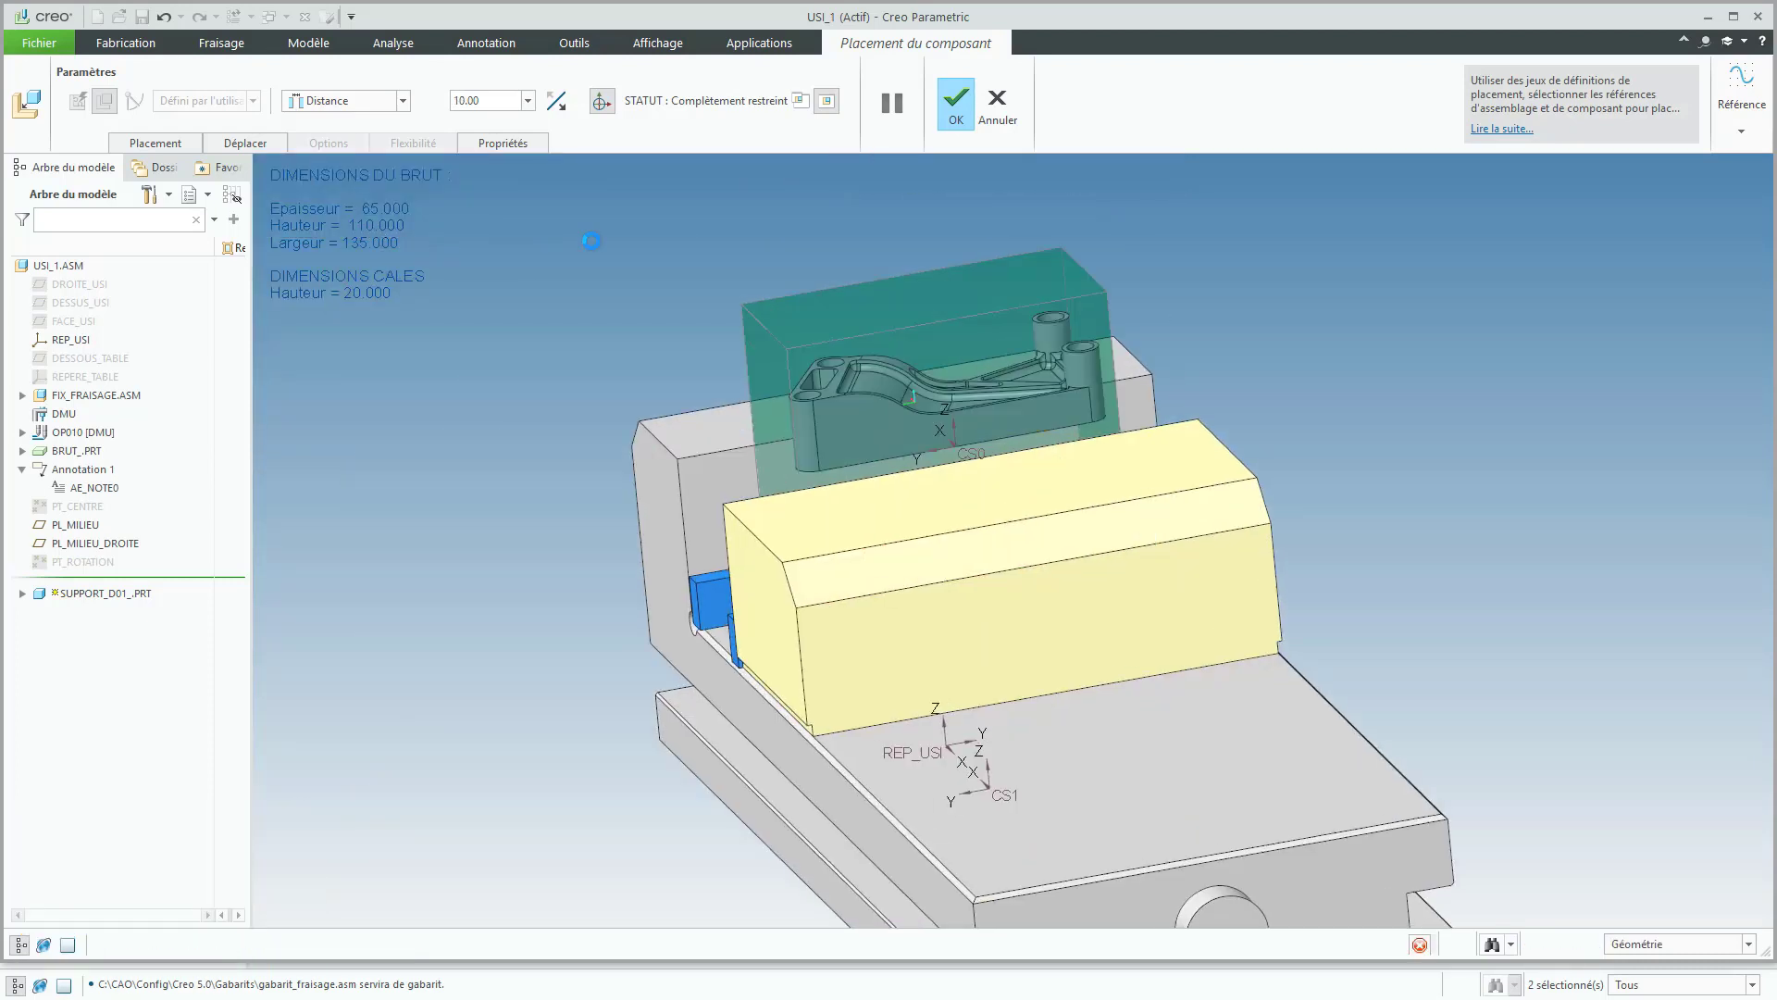
click(1024, 540)
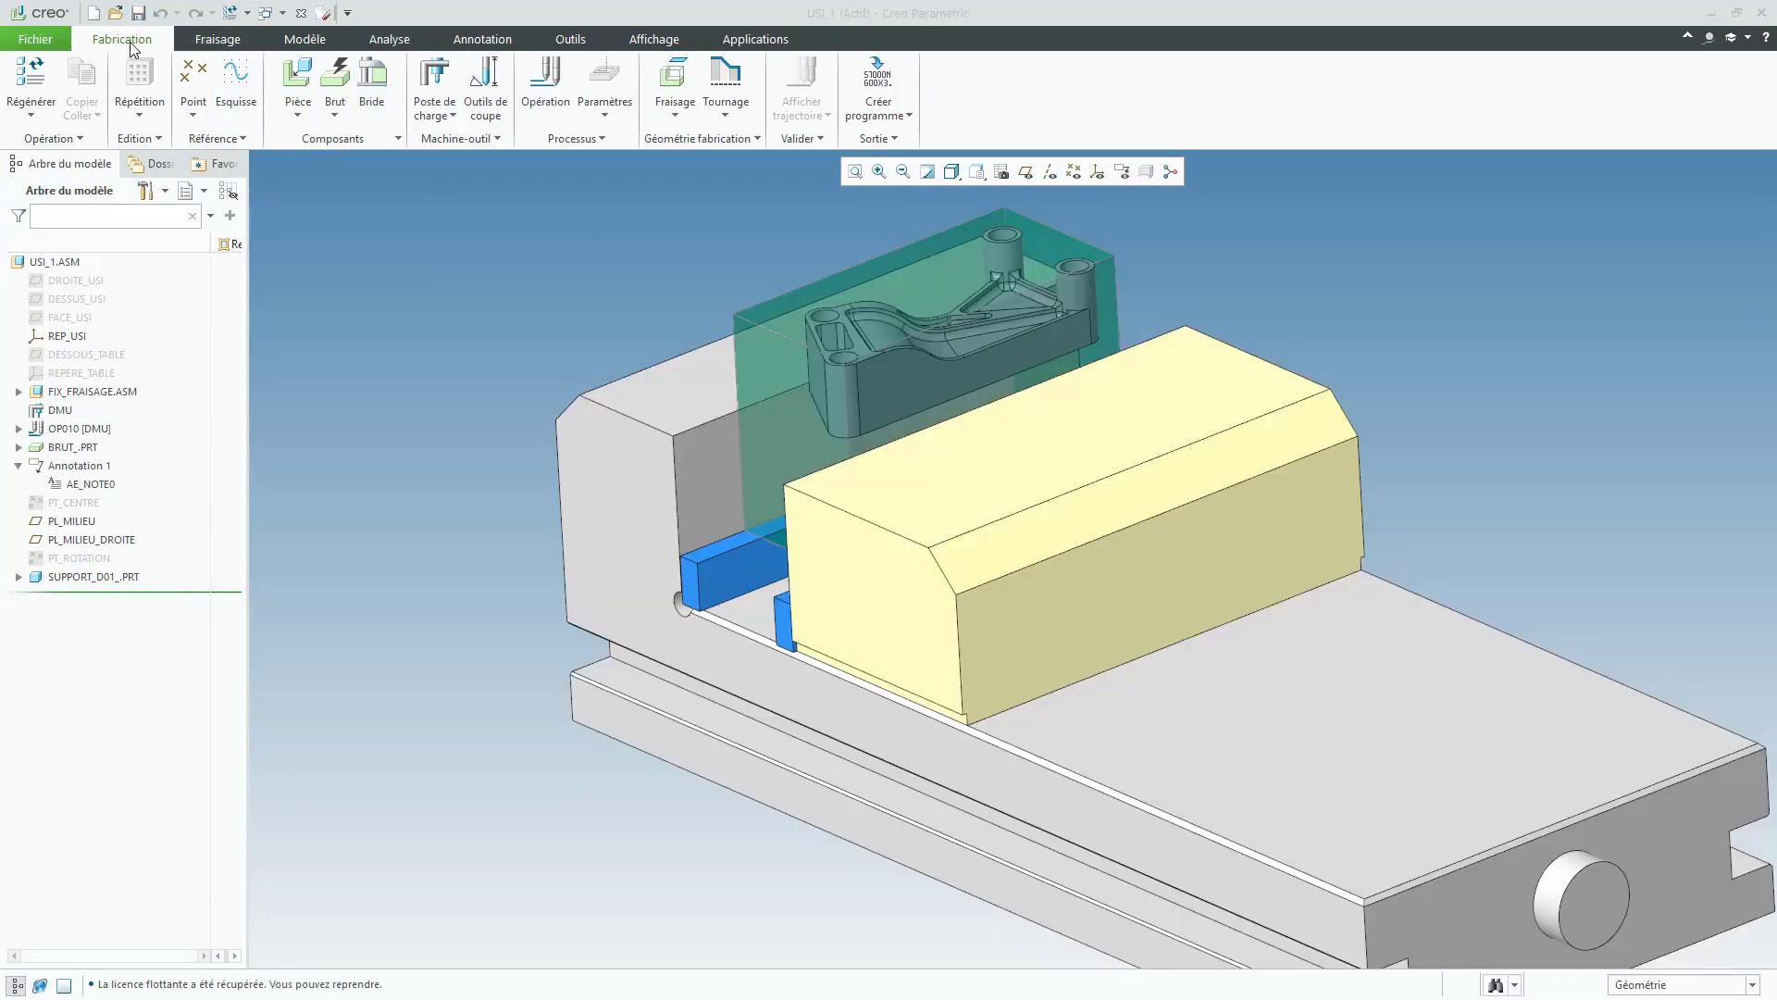
Step: Start a volume roughing sequence in OP010 with tool 10 : SF10_R1_ISO50 and check its cutting parameters
click(216, 41)
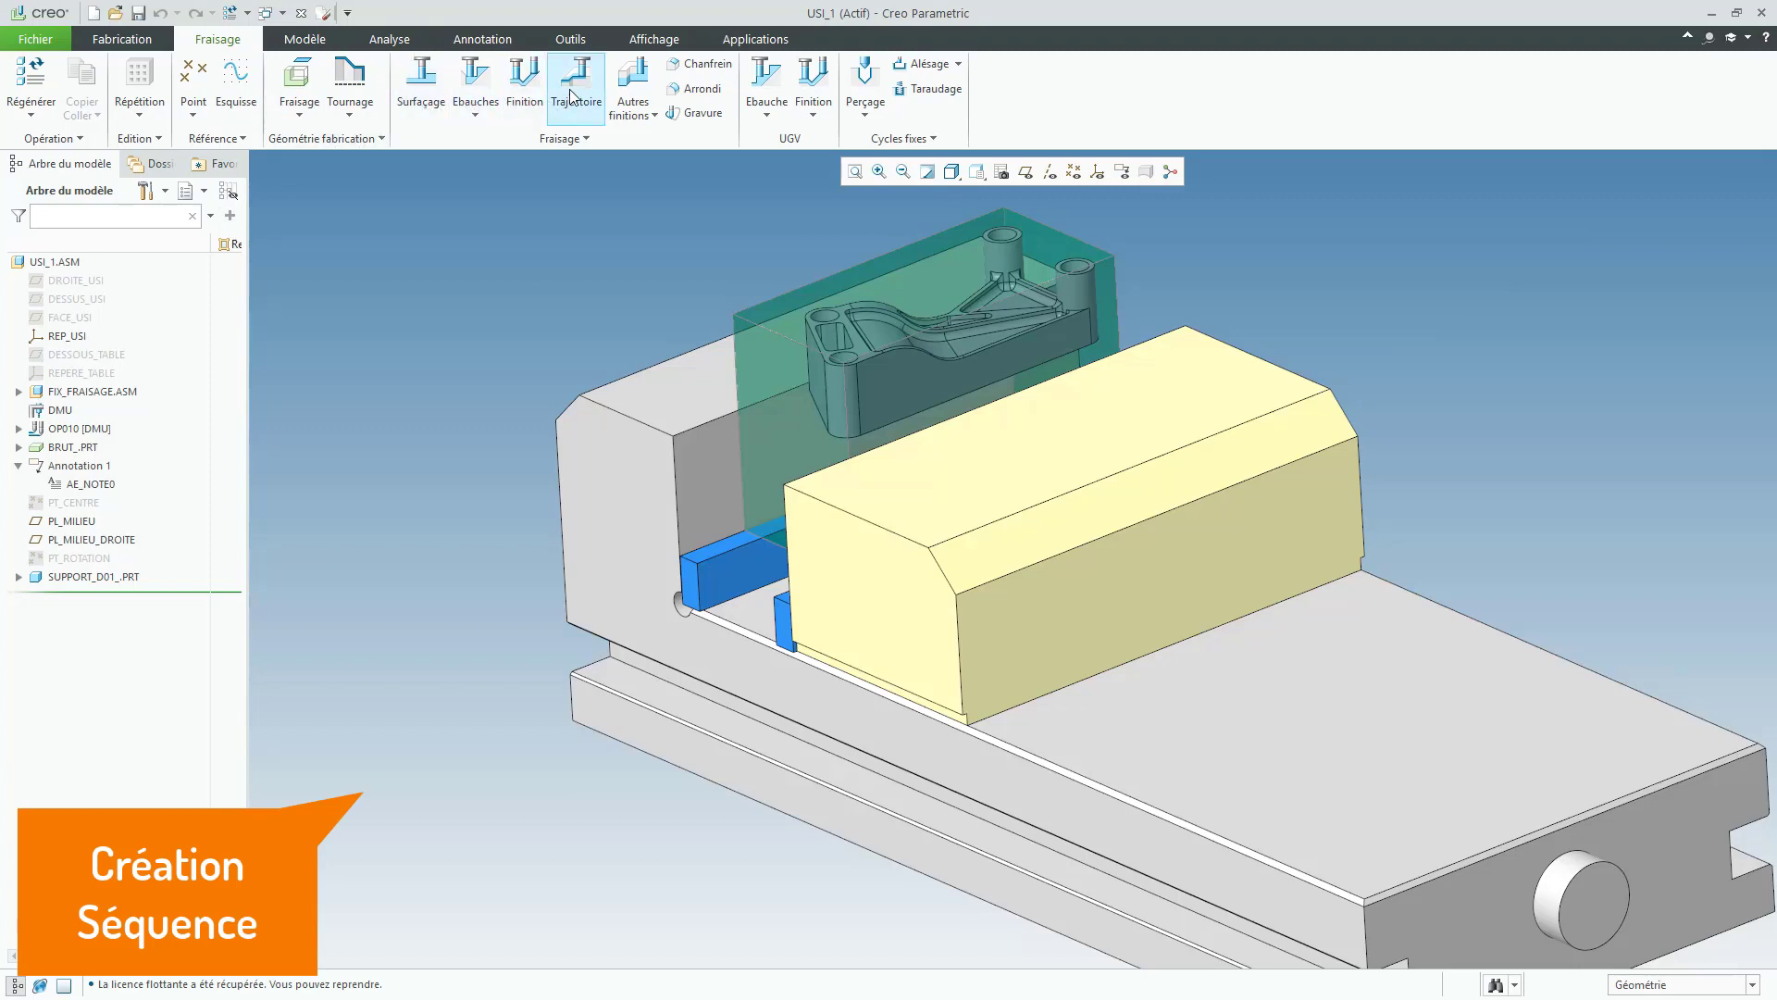
click(473, 83)
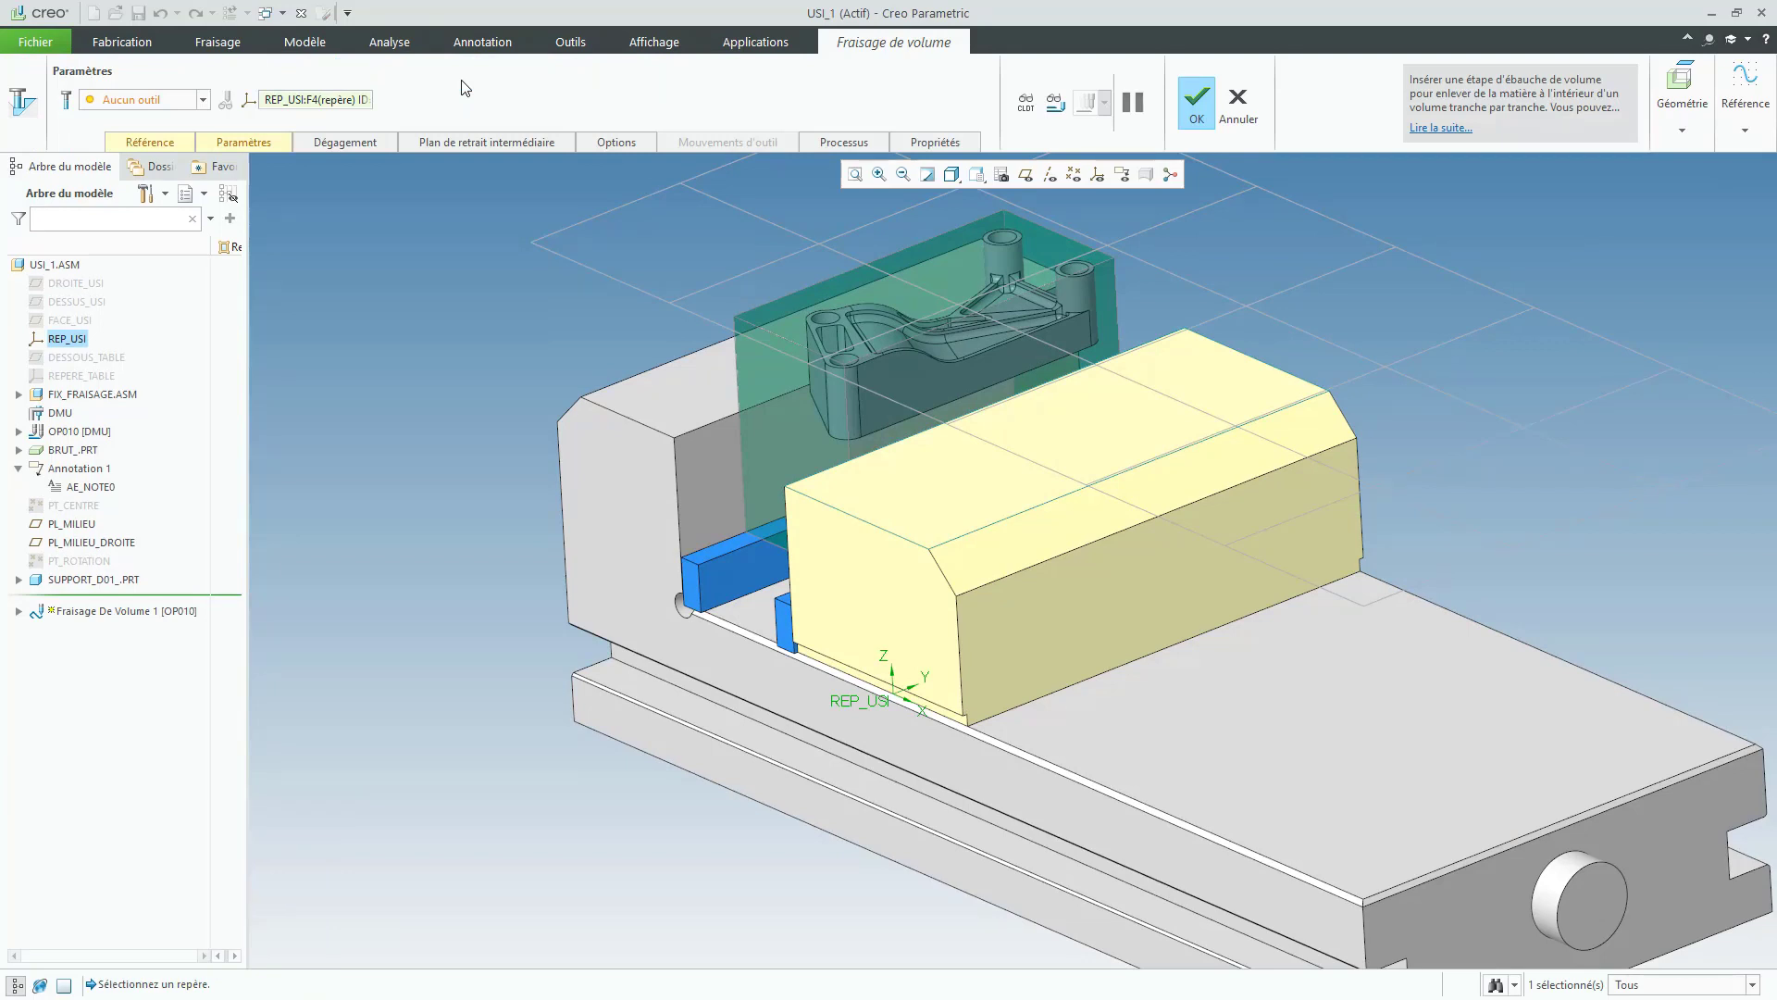
click(202, 100)
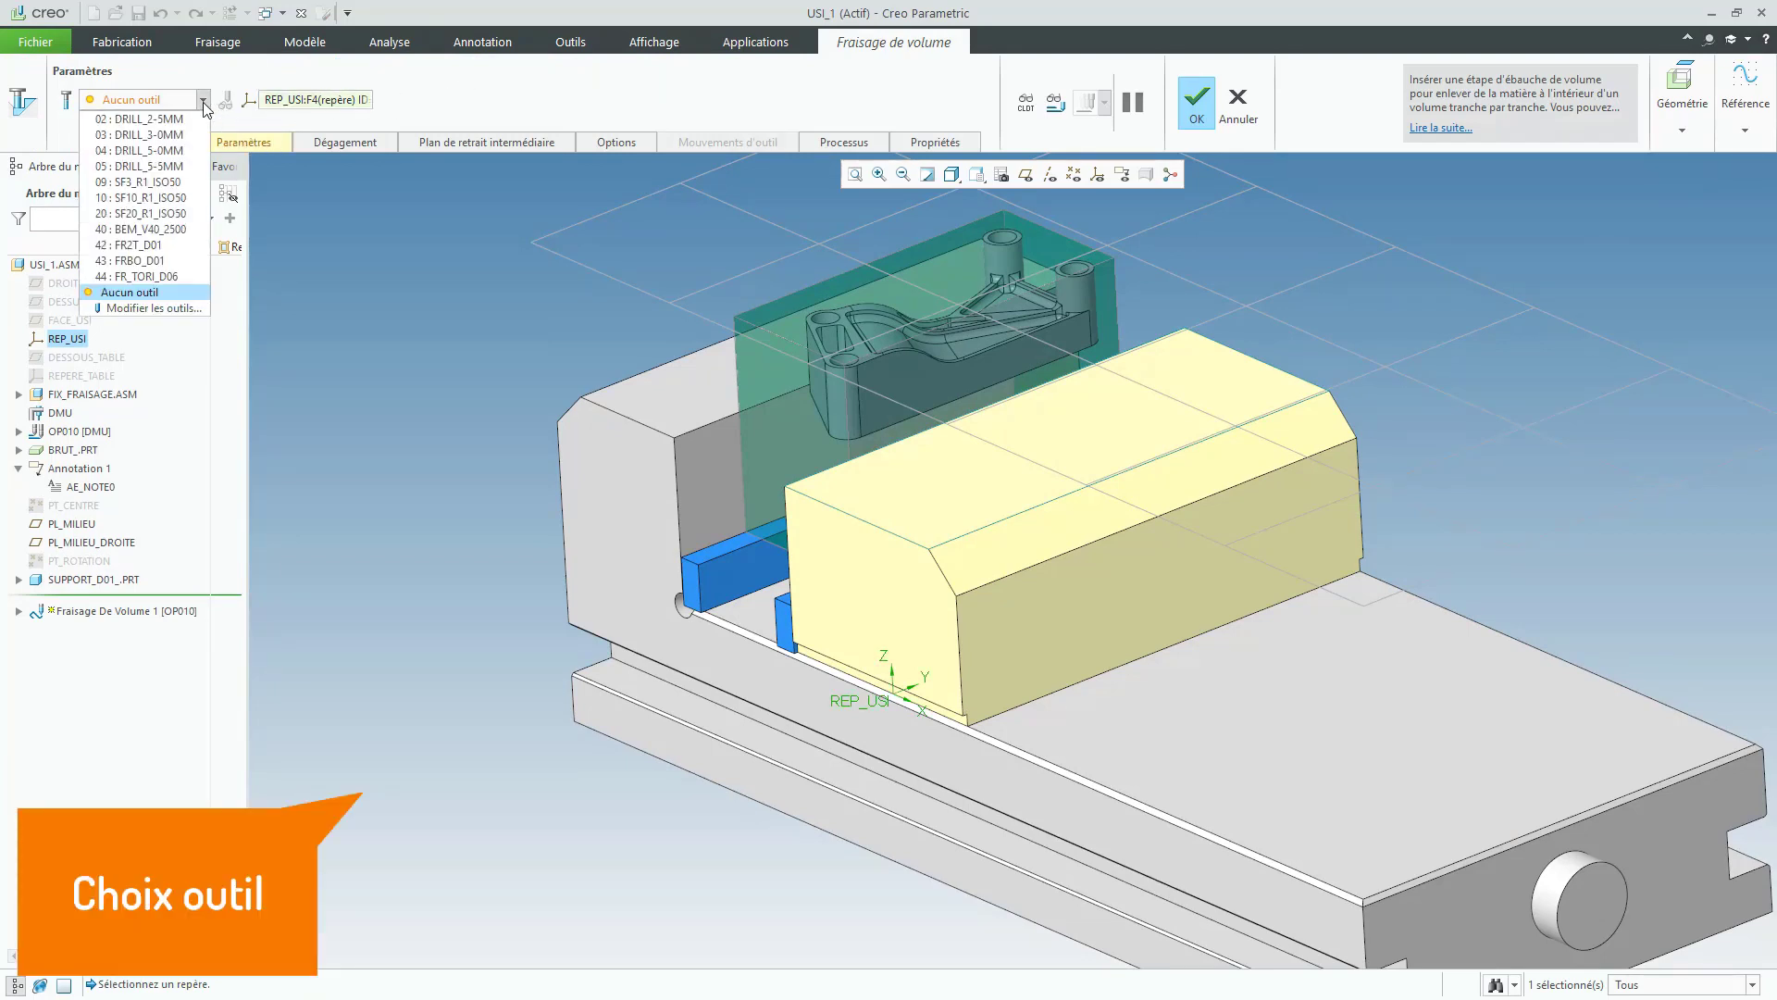
click(182, 198)
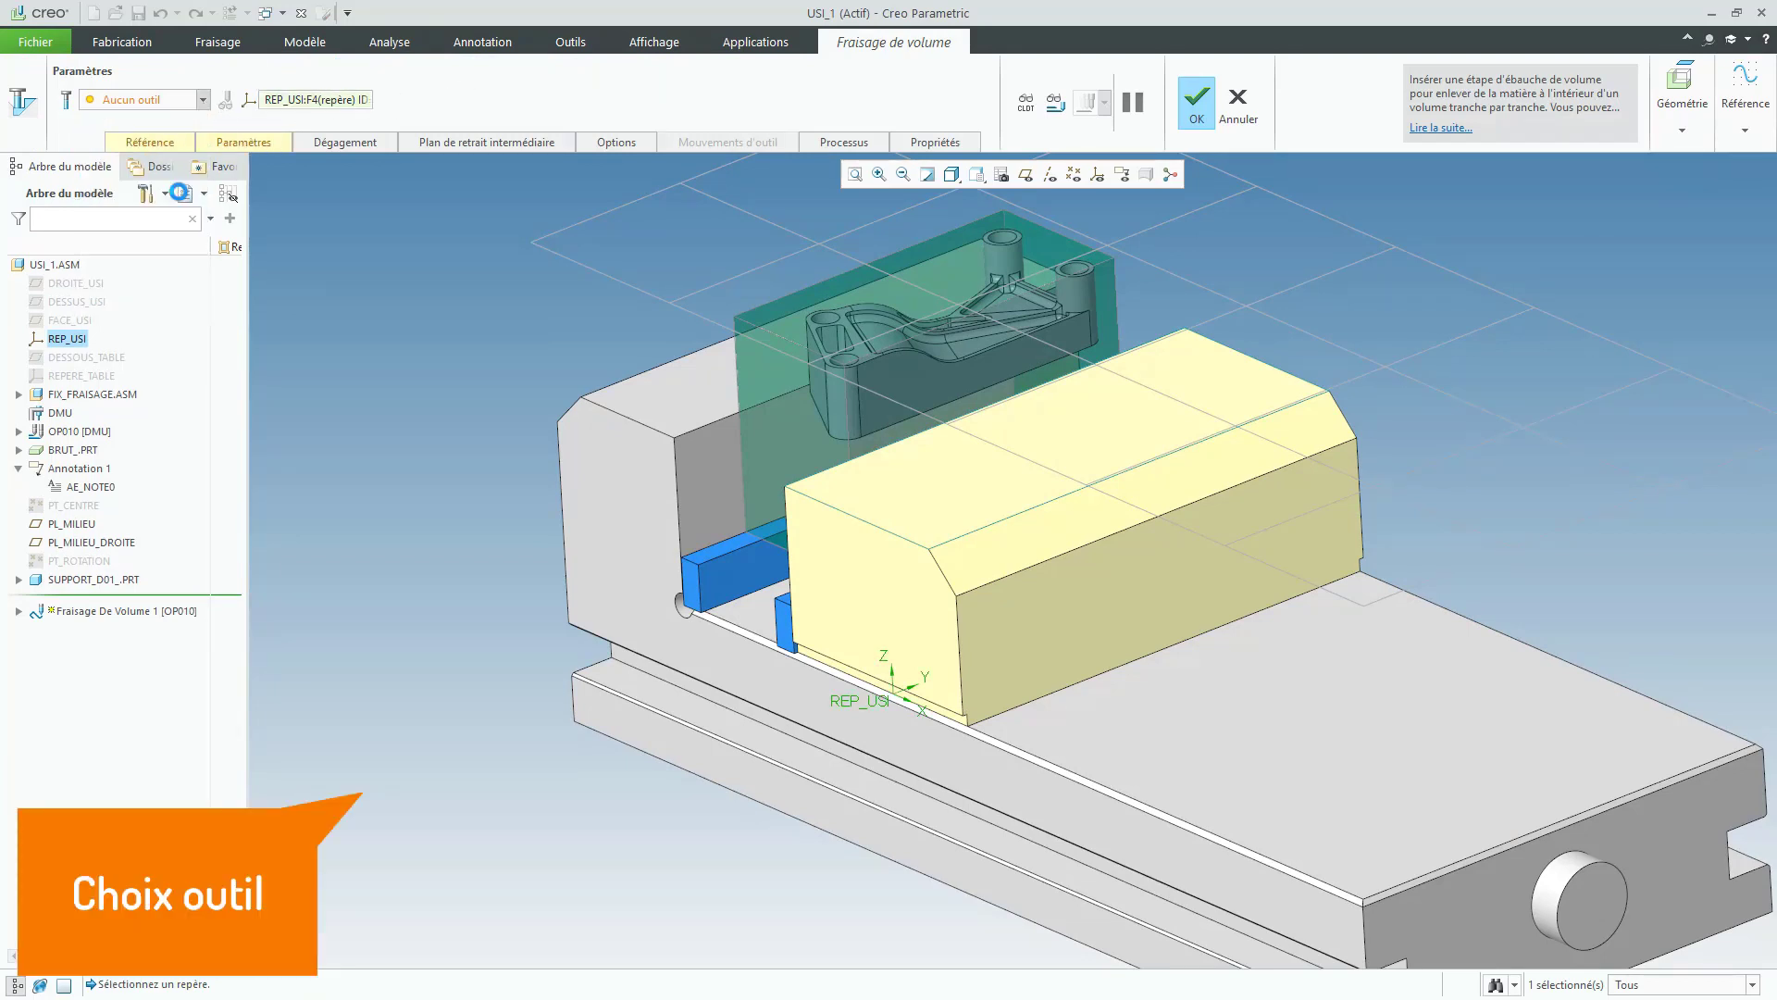
click(946, 538)
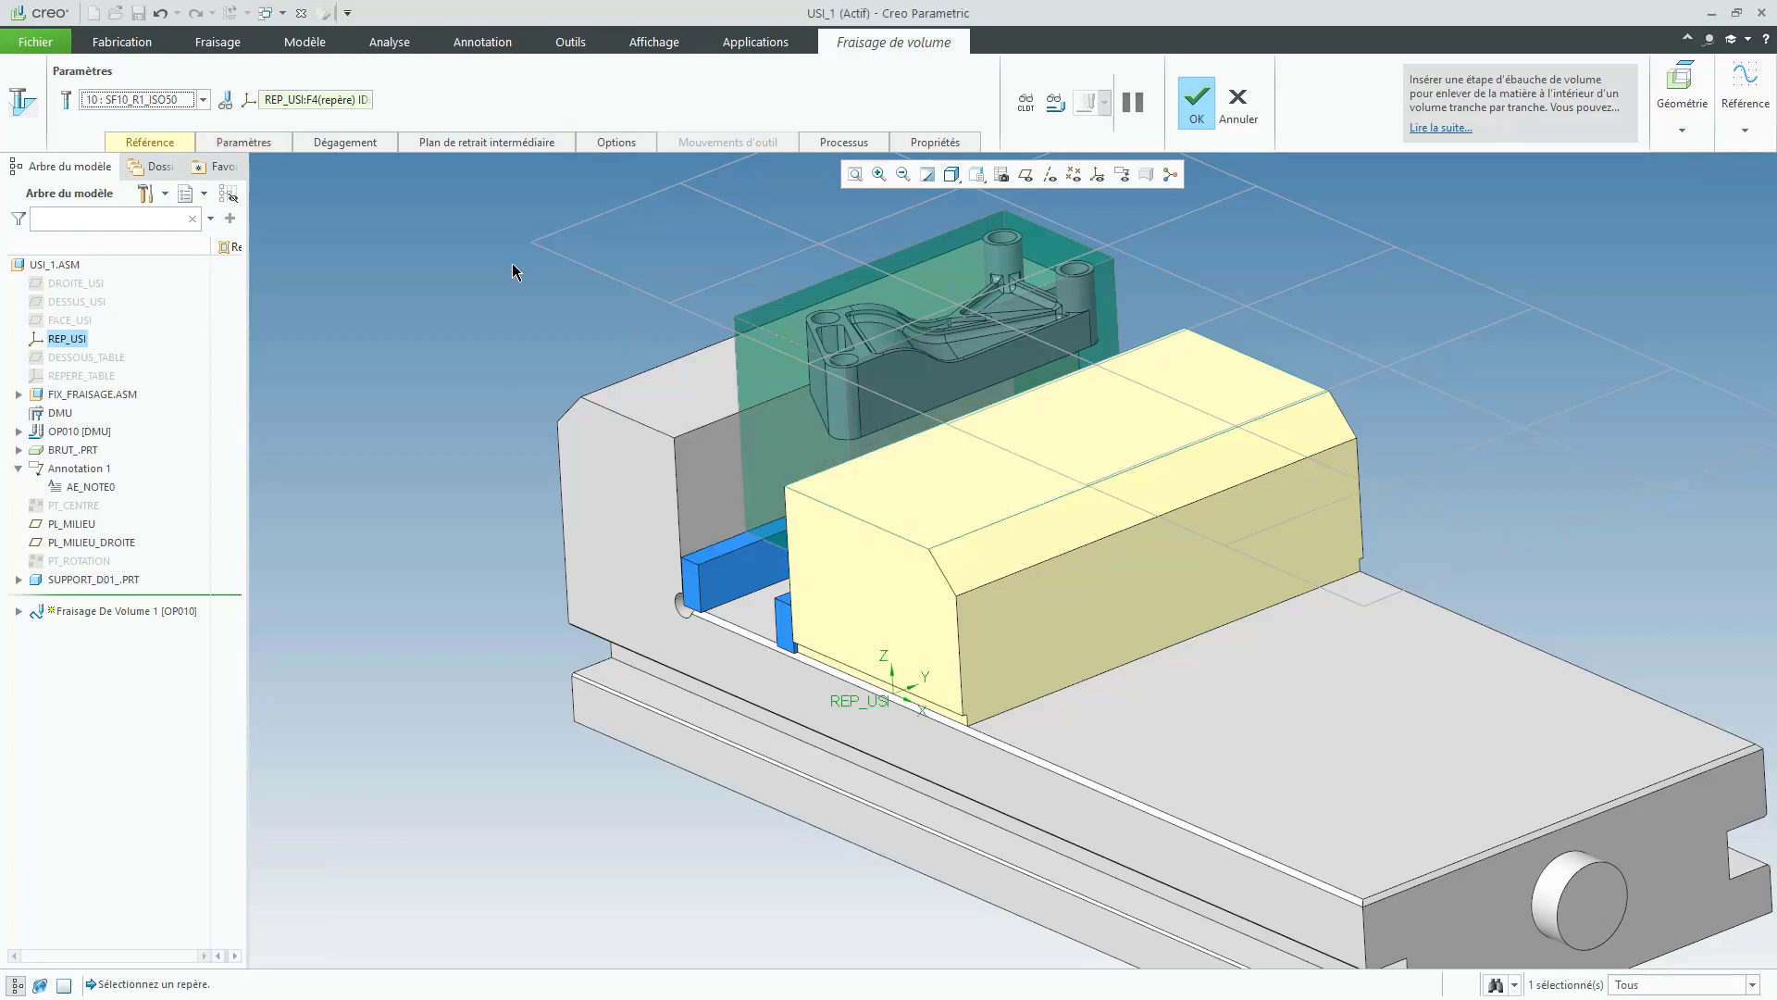
click(244, 141)
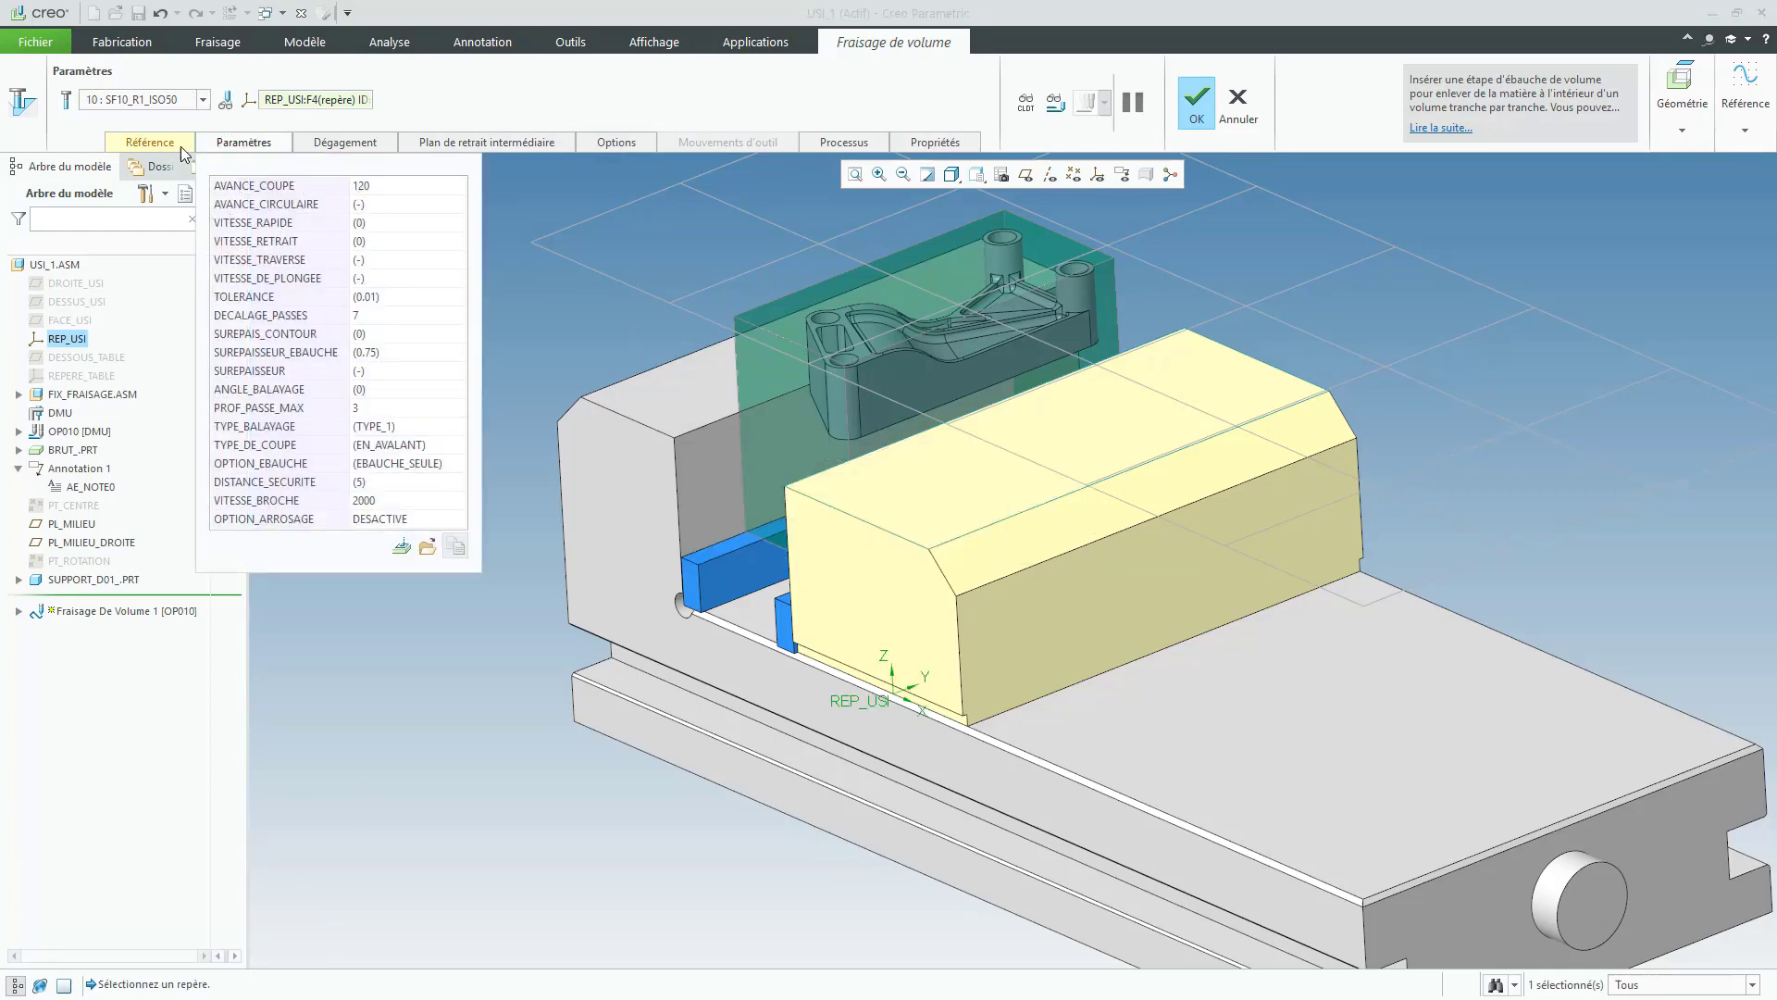
Step: Create a milling window from the chain of edges around the stock's top face as the machining reference
click(150, 141)
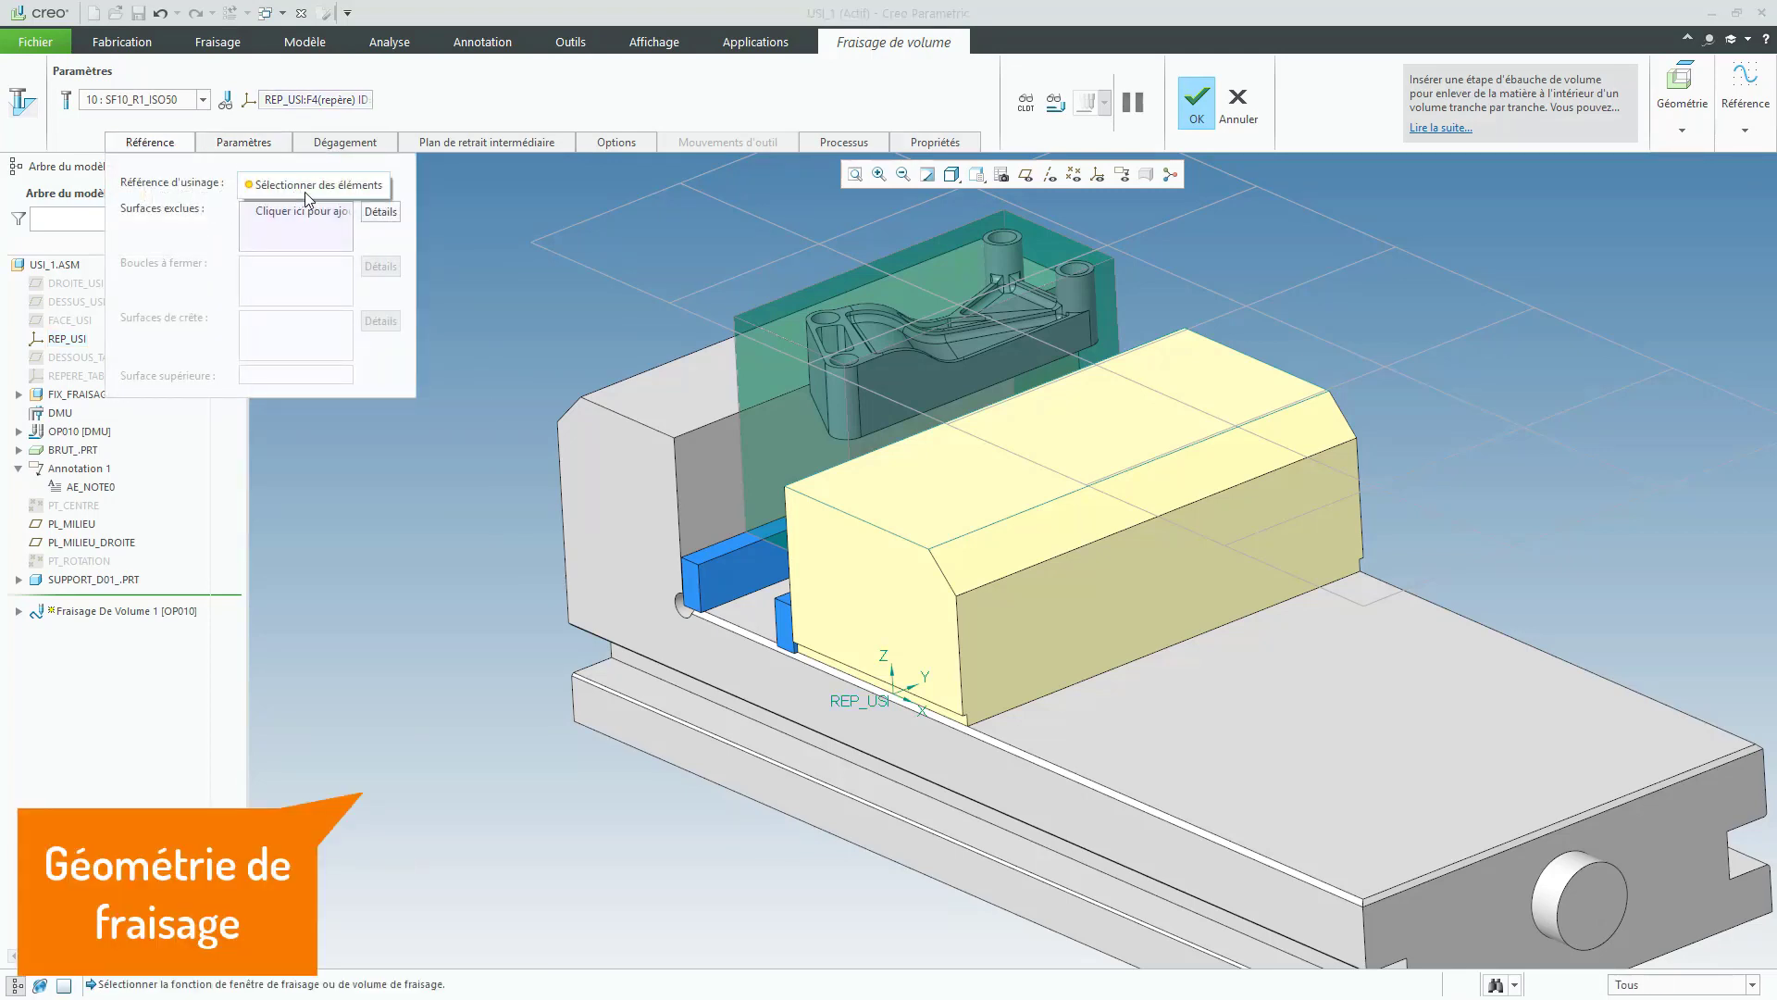
click(1677, 107)
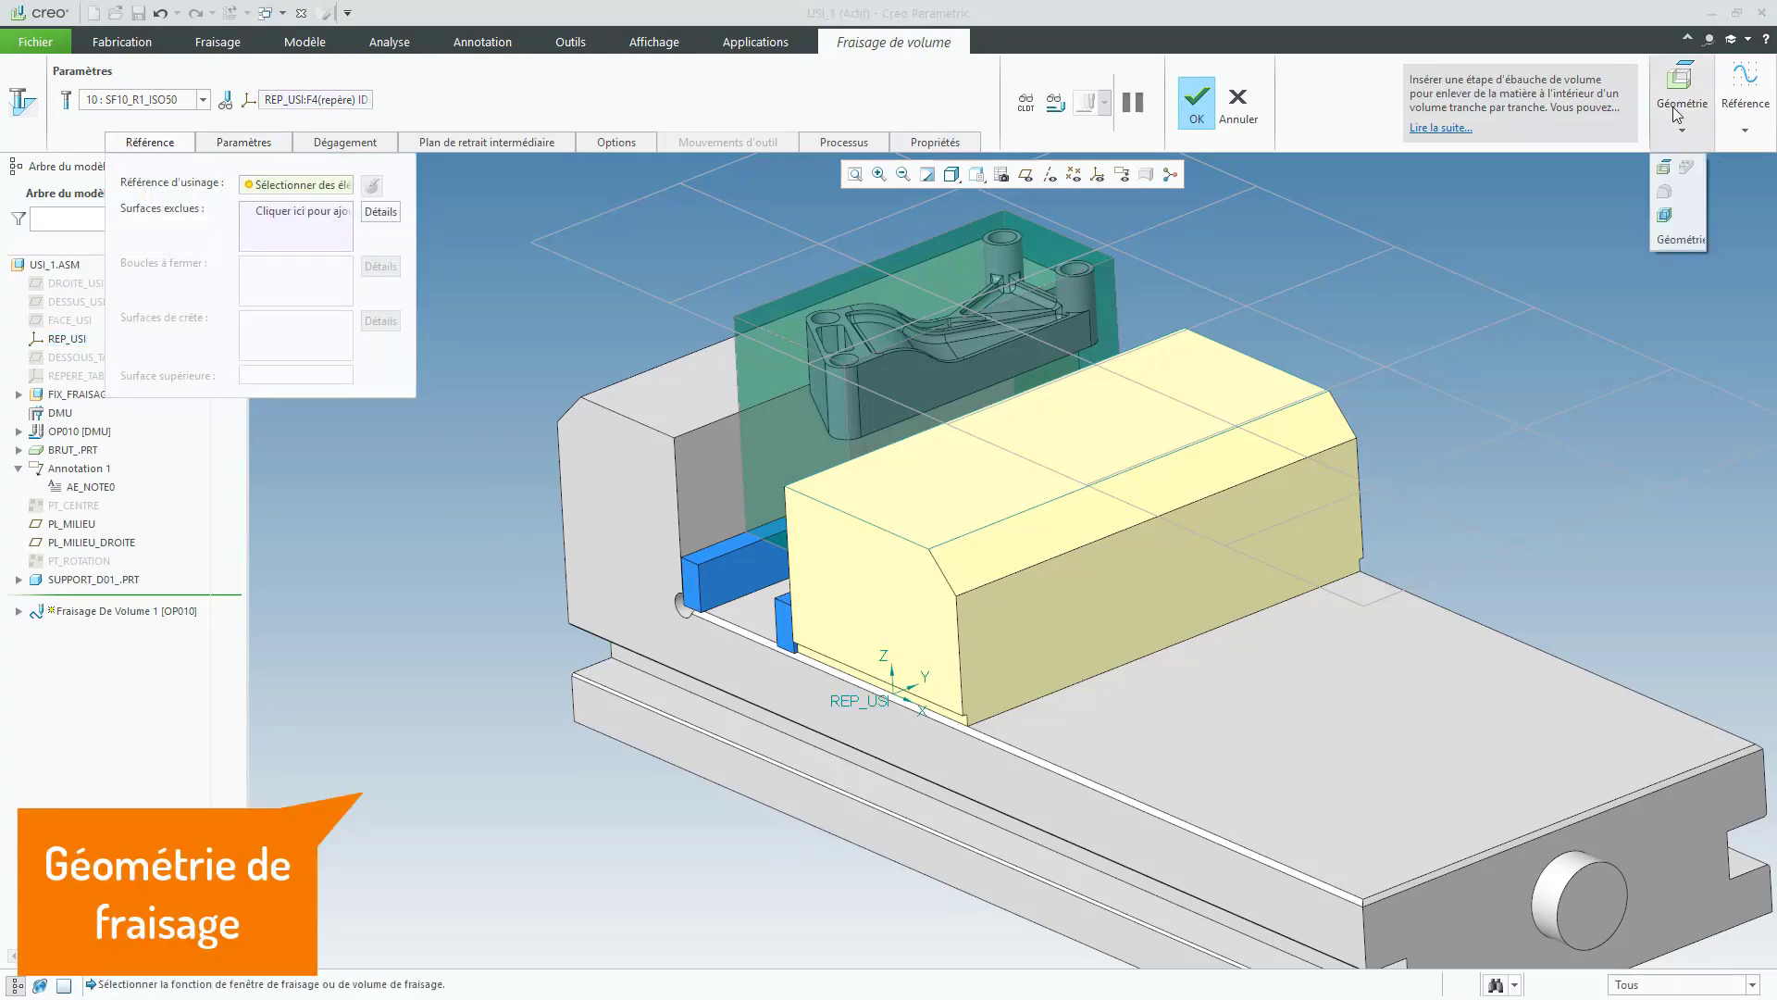
click(1663, 215)
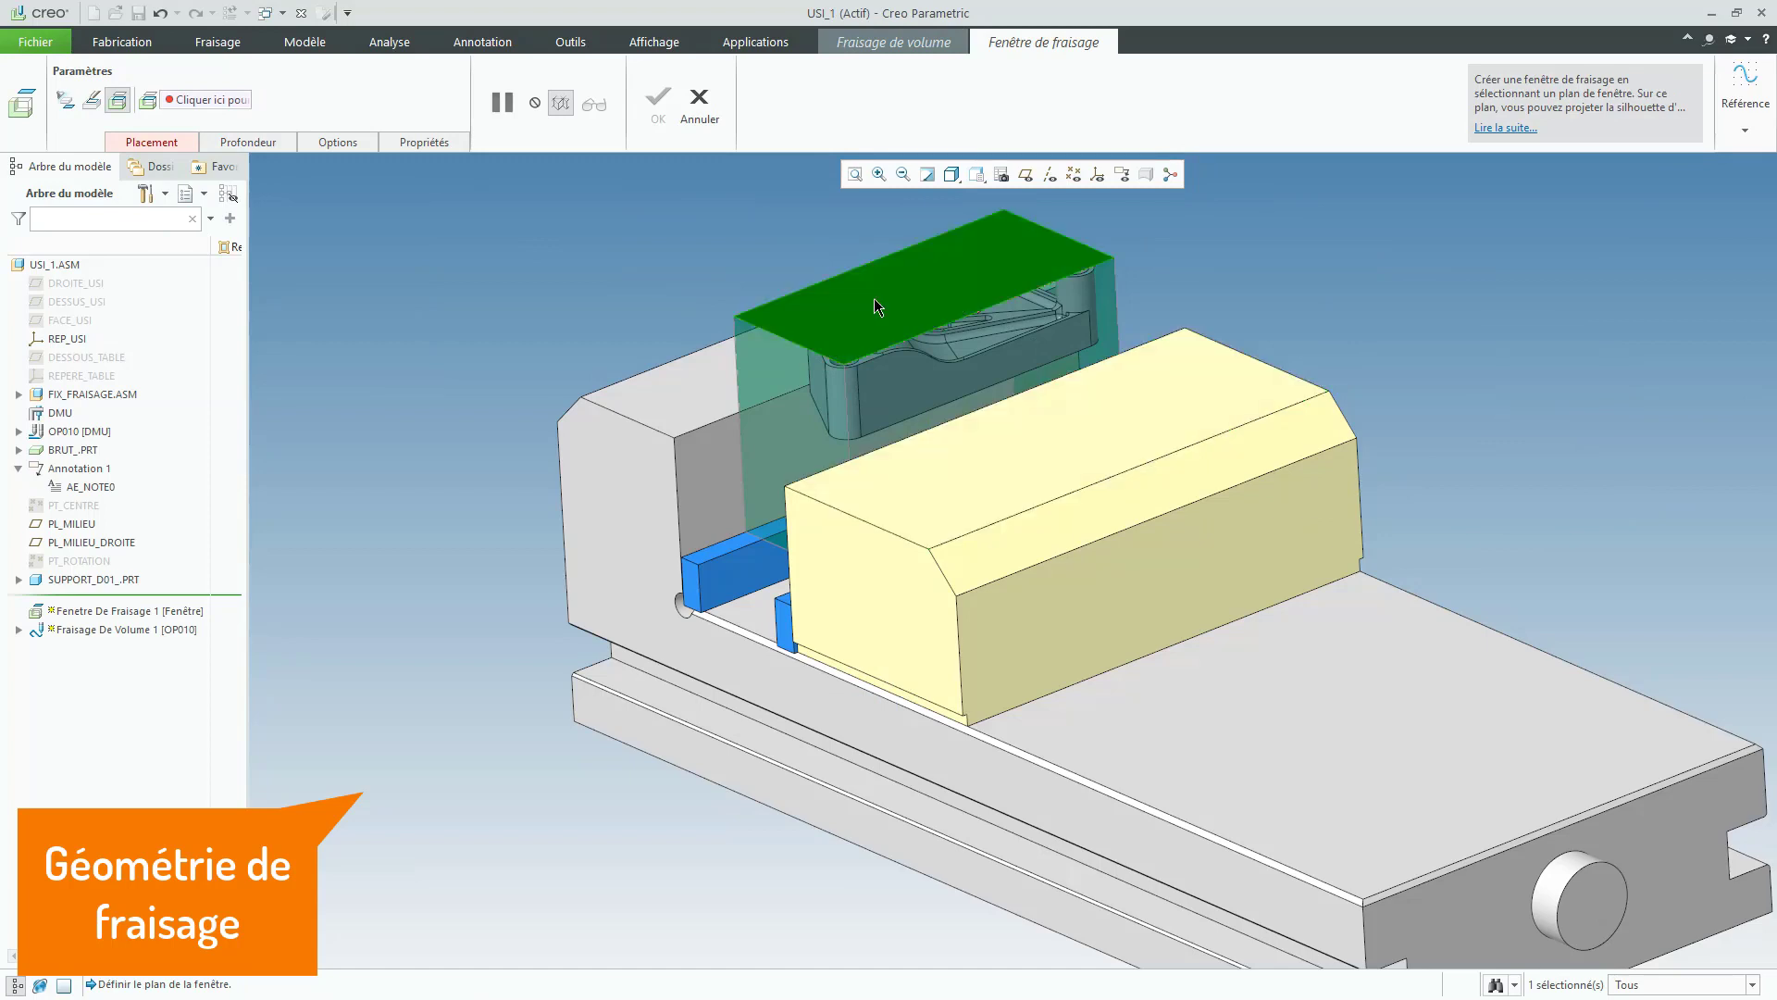
right_click(877, 292)
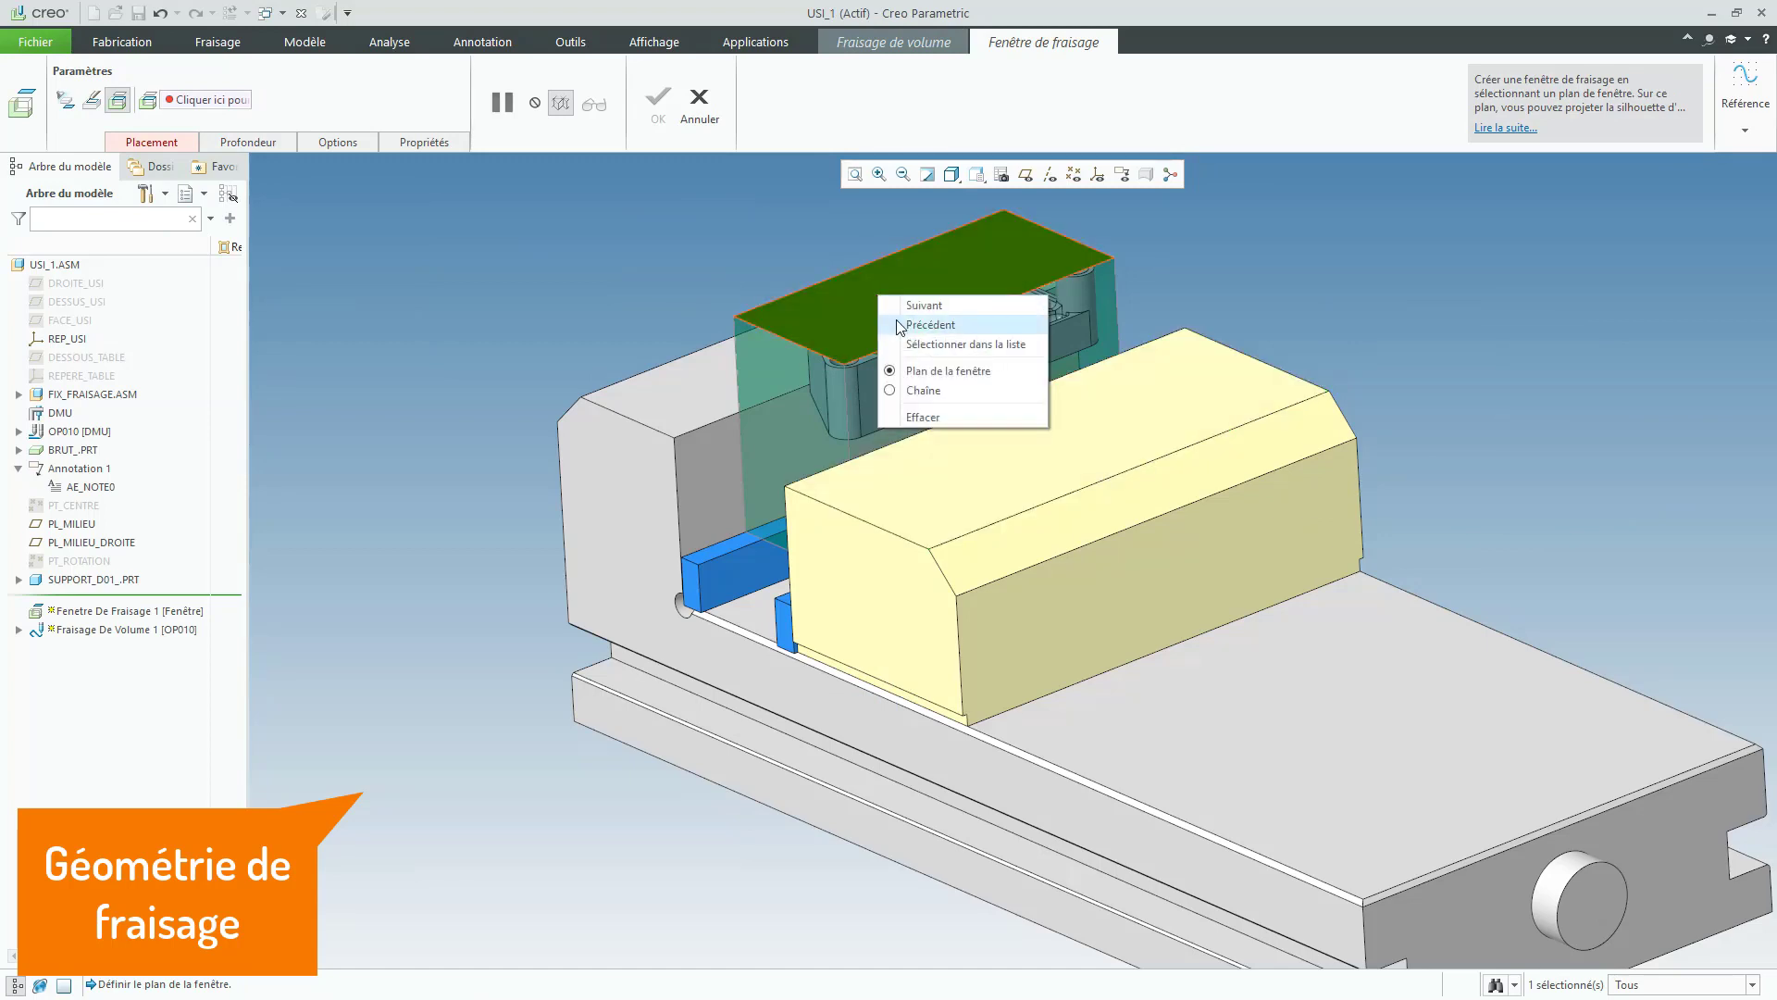
click(922, 390)
click(898, 251)
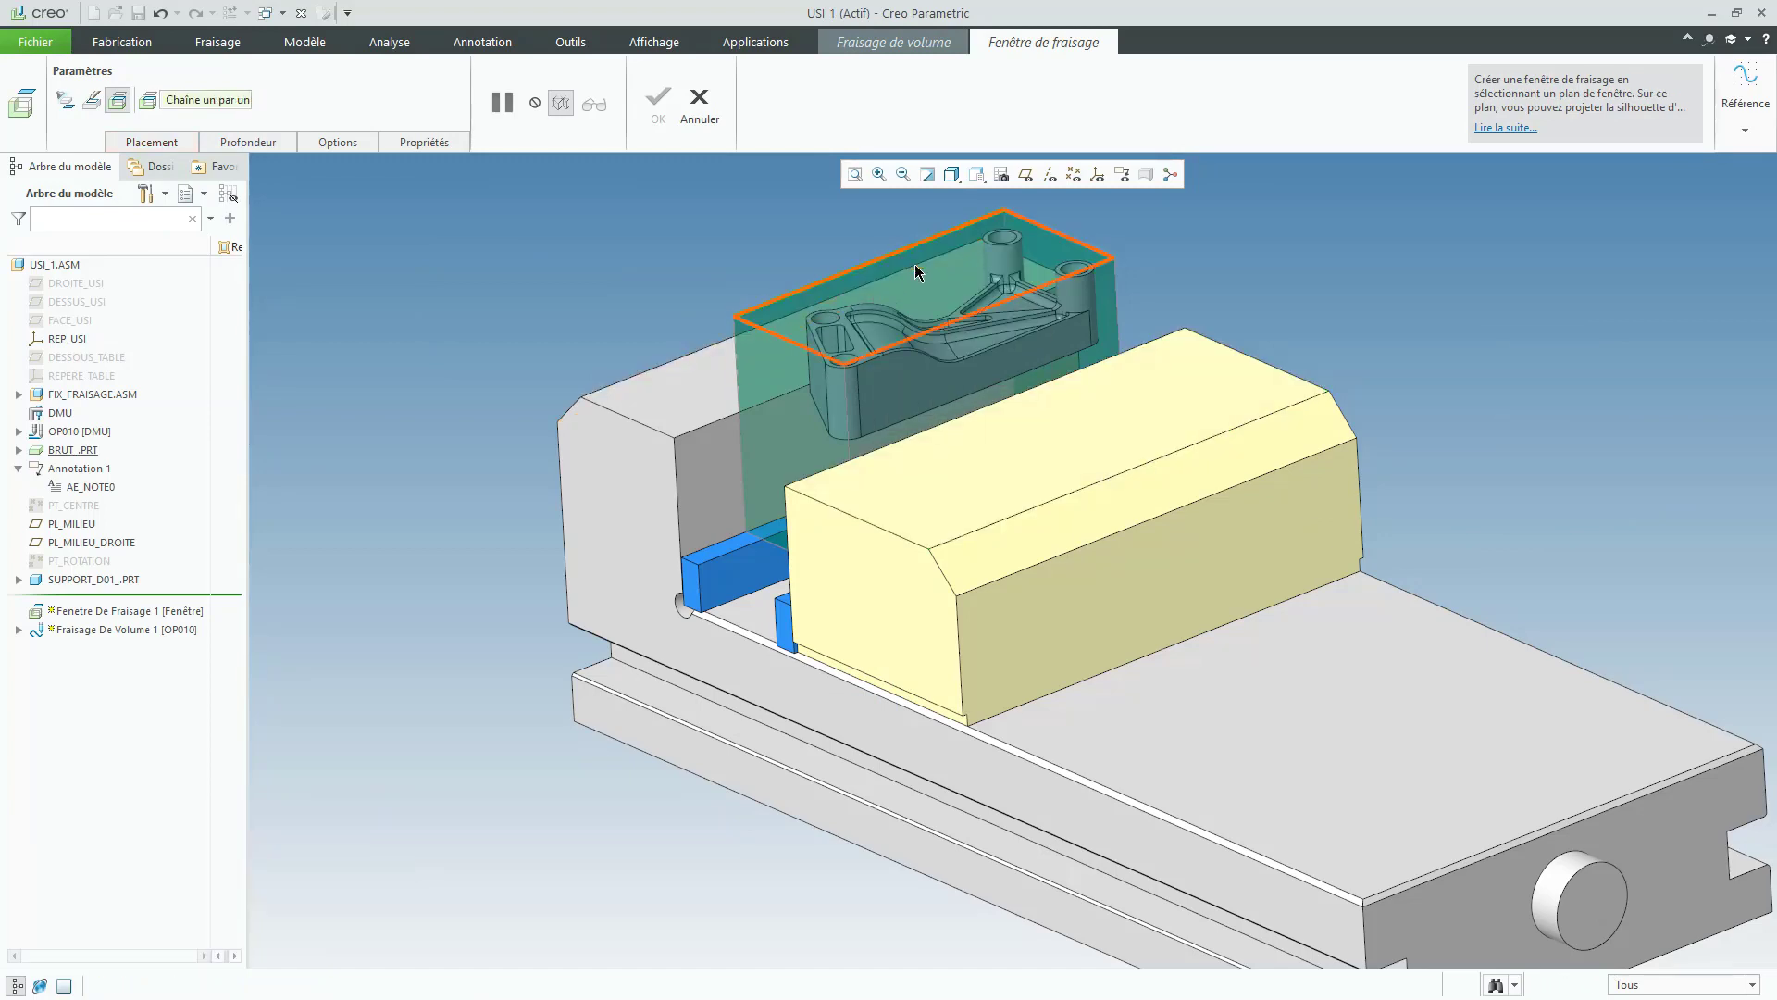
middle_click(920, 276)
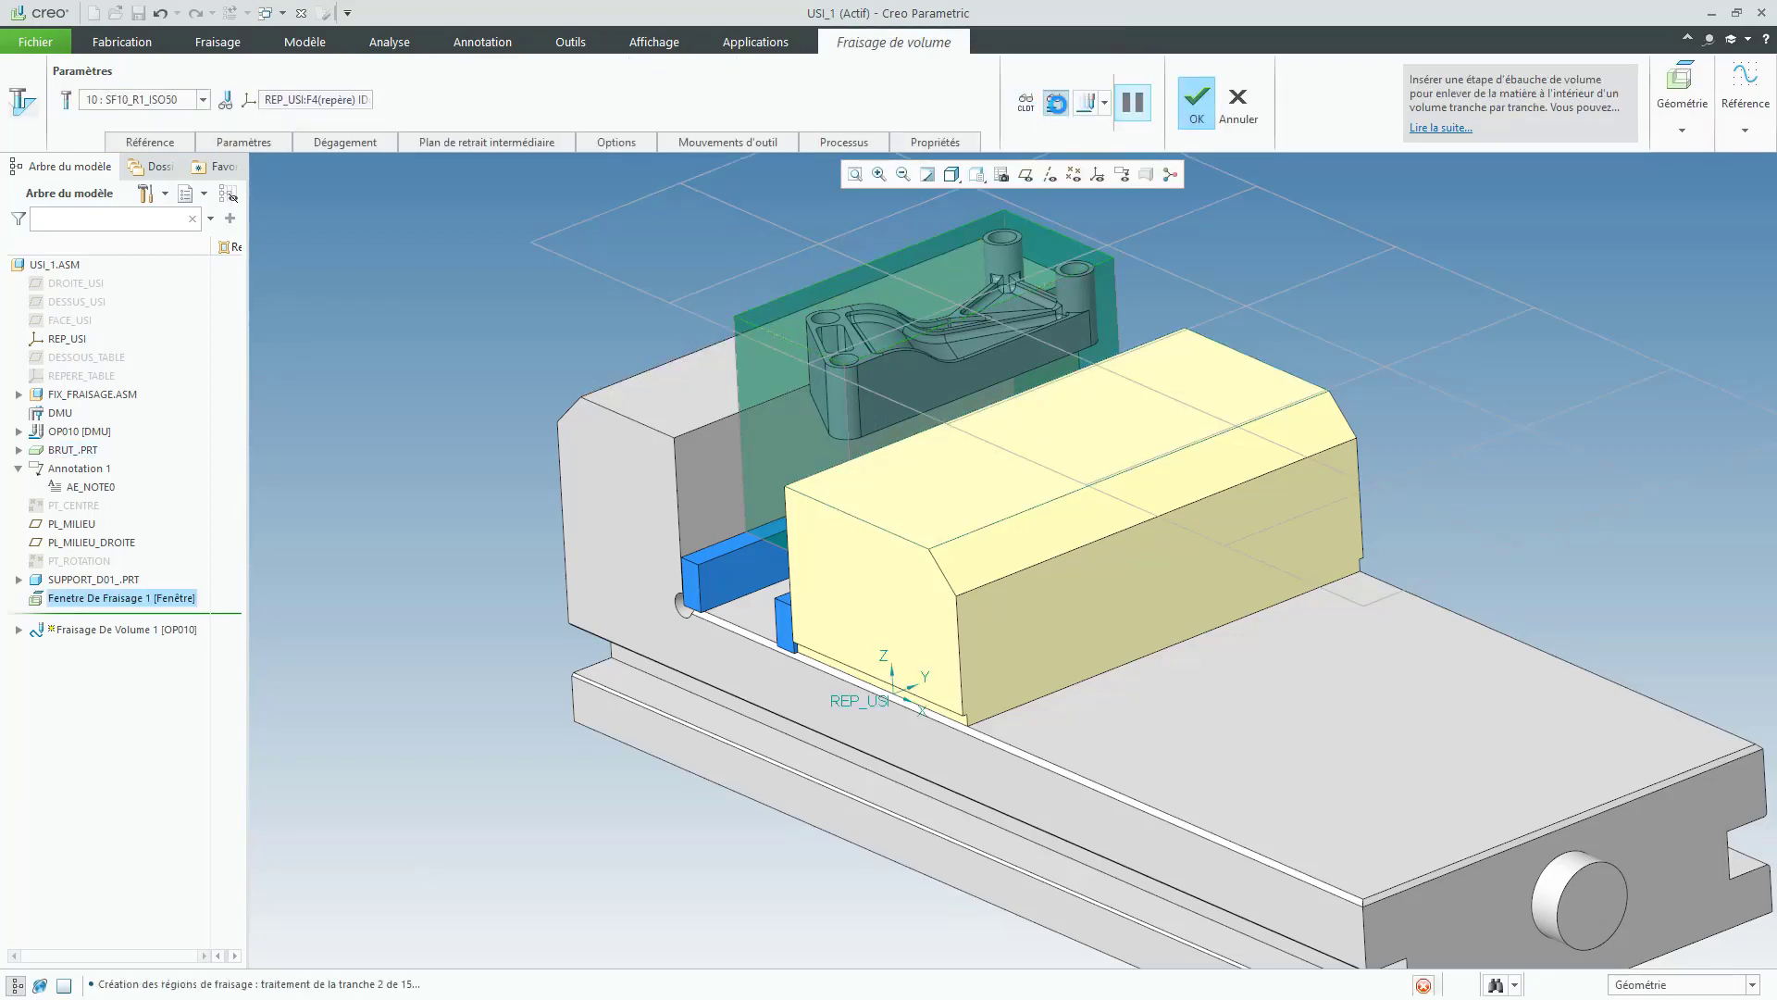
Step: Set the volume roughing sequence's TYPE_BALAYAGE parameter to CHARGE_CONSTANTE
scroll(919, 361, down, 3)
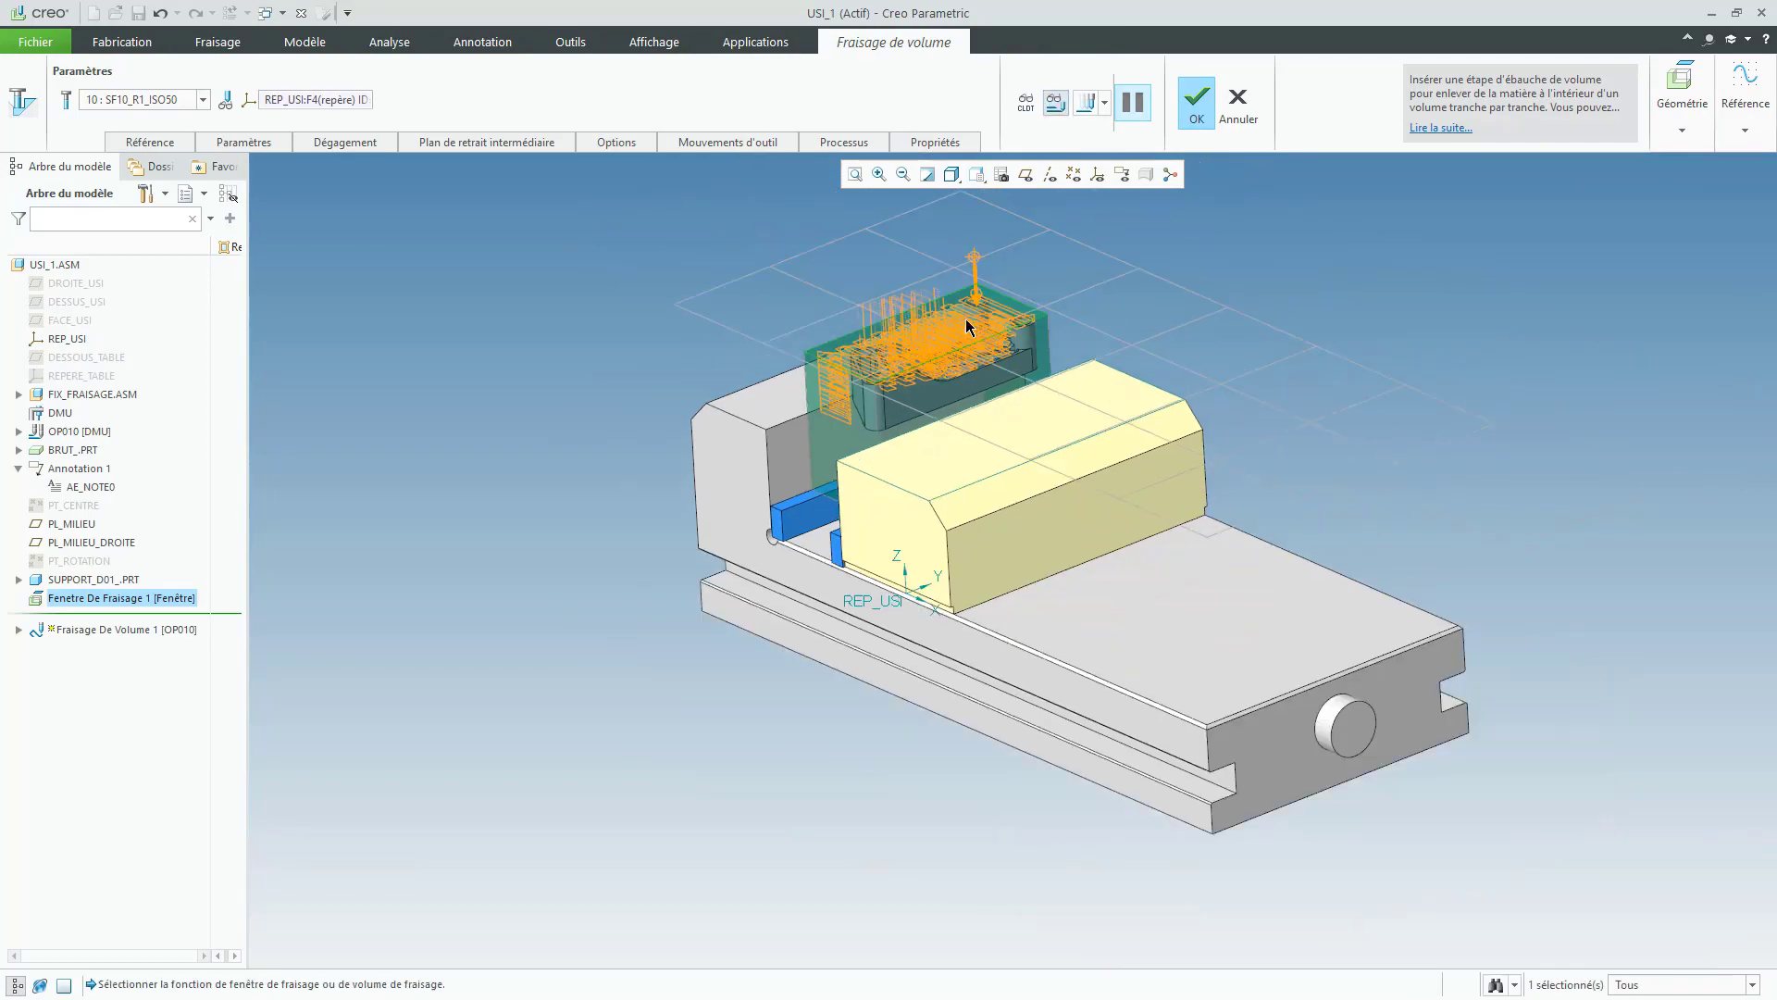
mouse_move(919, 343)
middle_down()
mouse_move(904, 330)
mouse_move(933, 326)
middle_up()
click(244, 142)
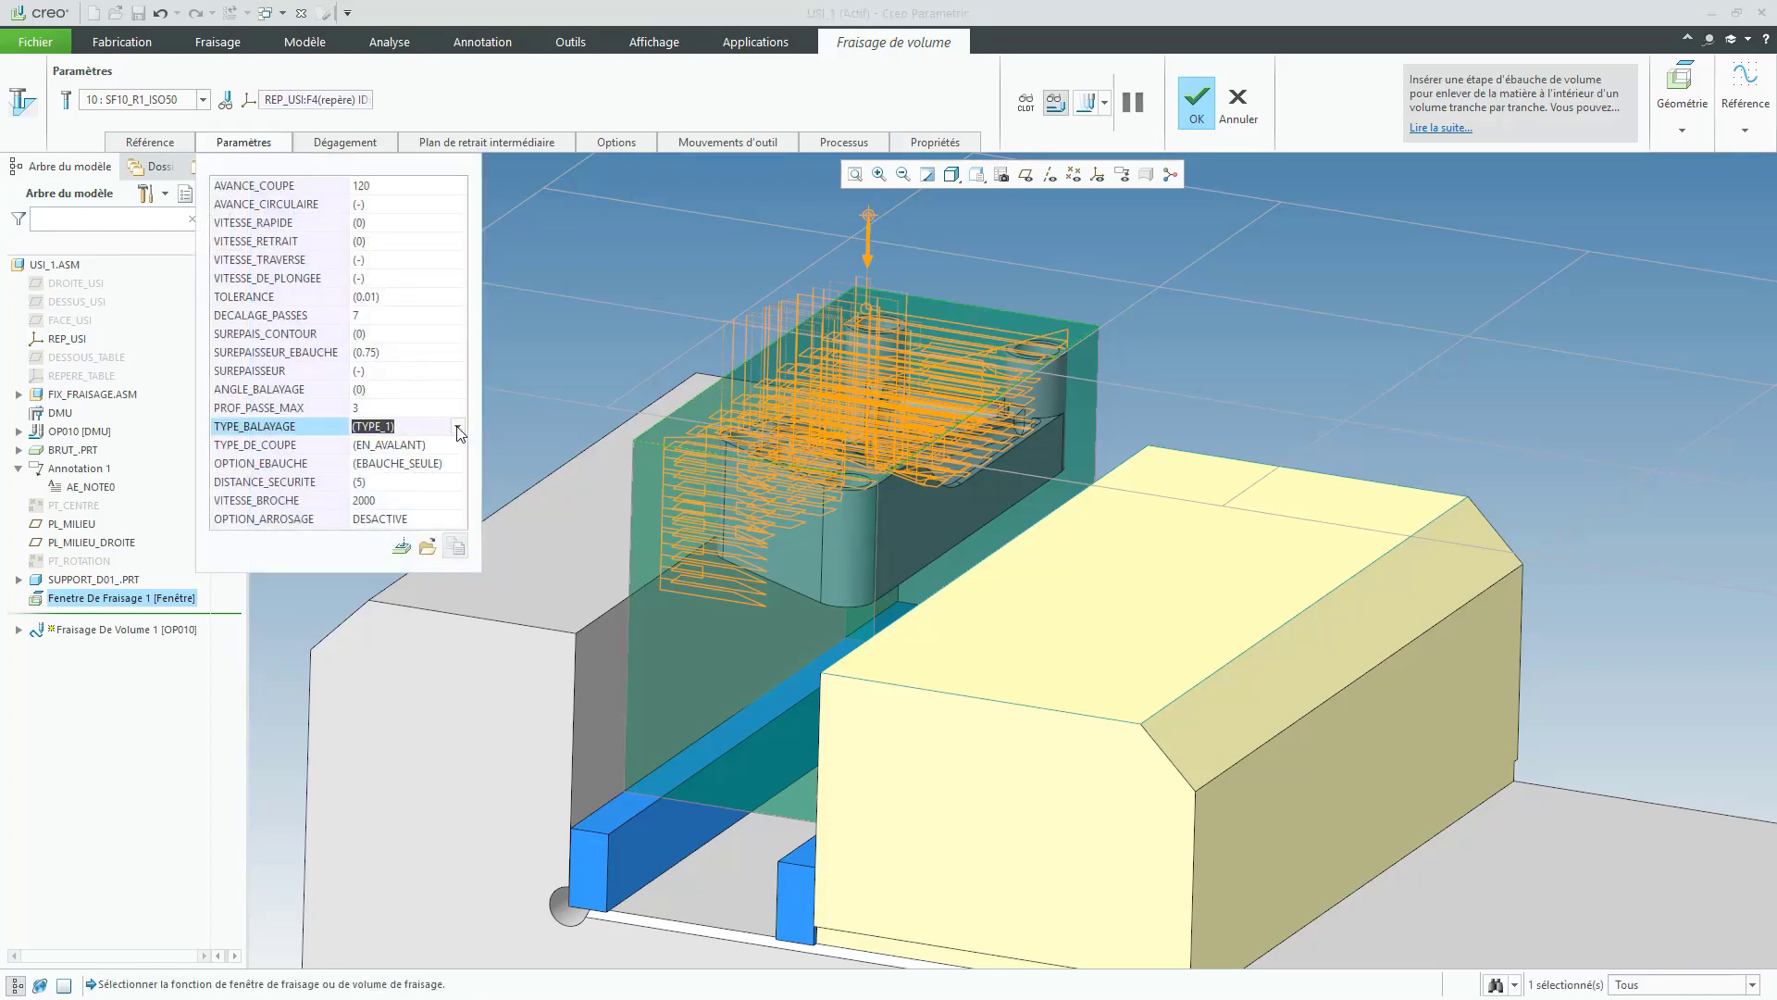
click(457, 427)
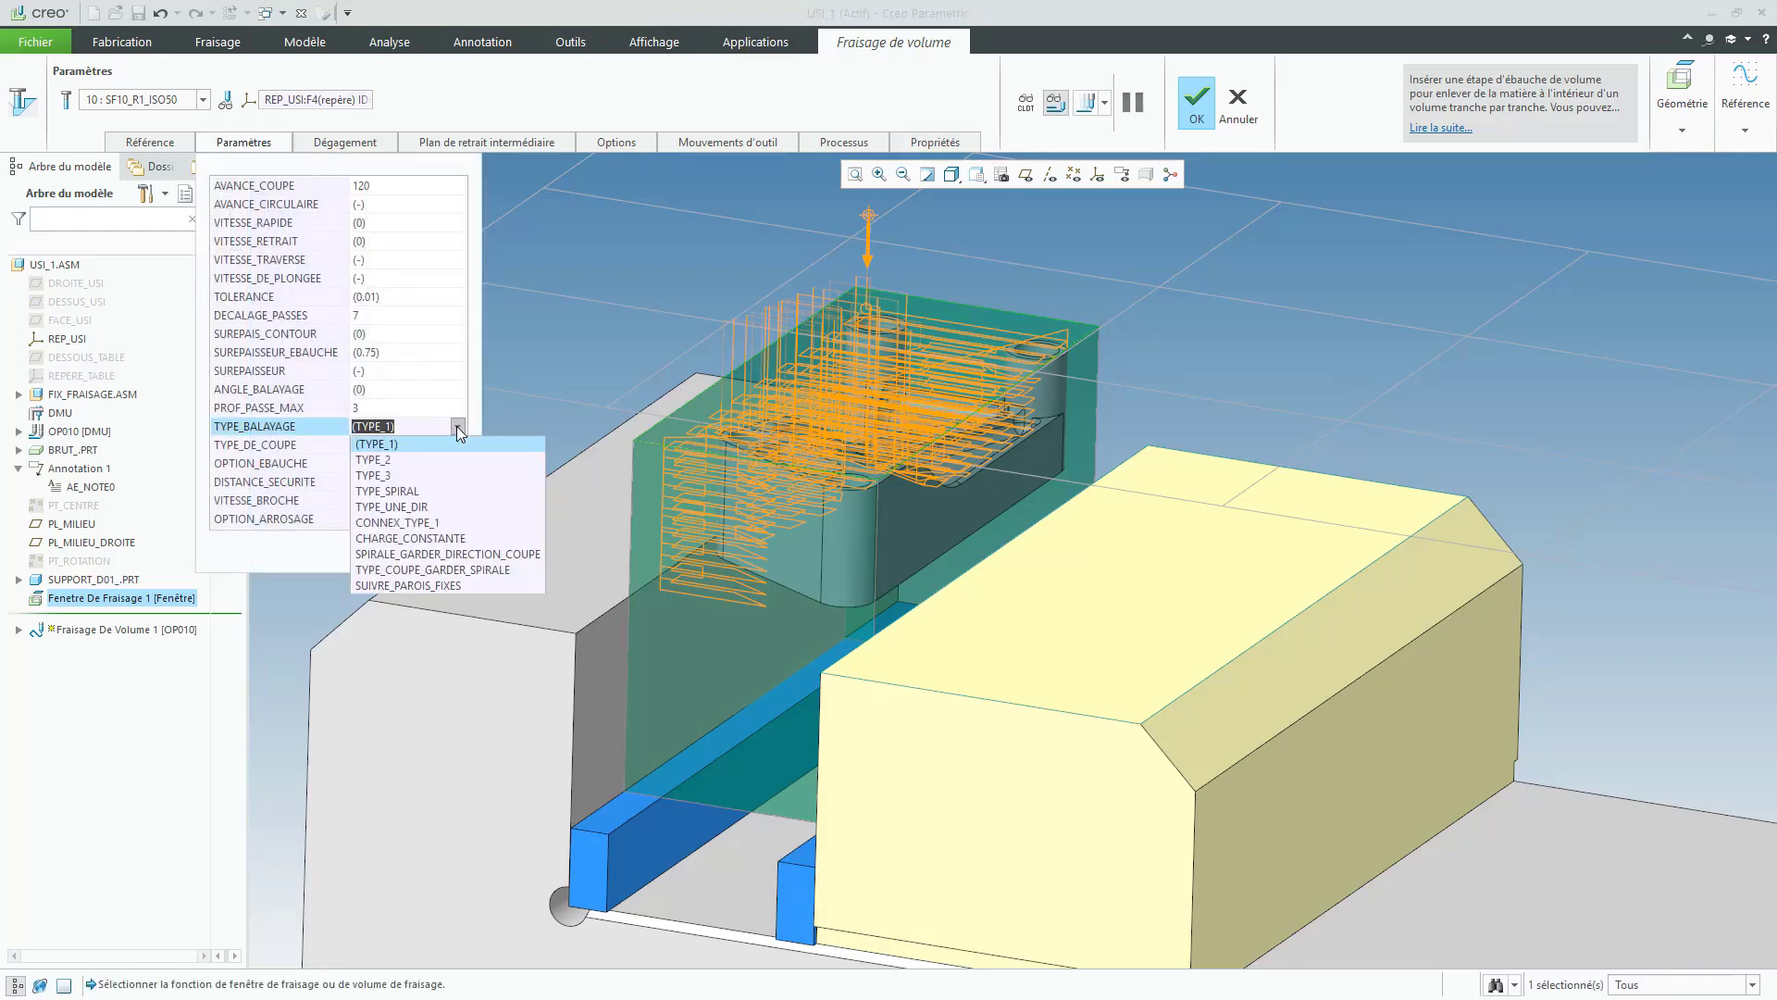
click(443, 540)
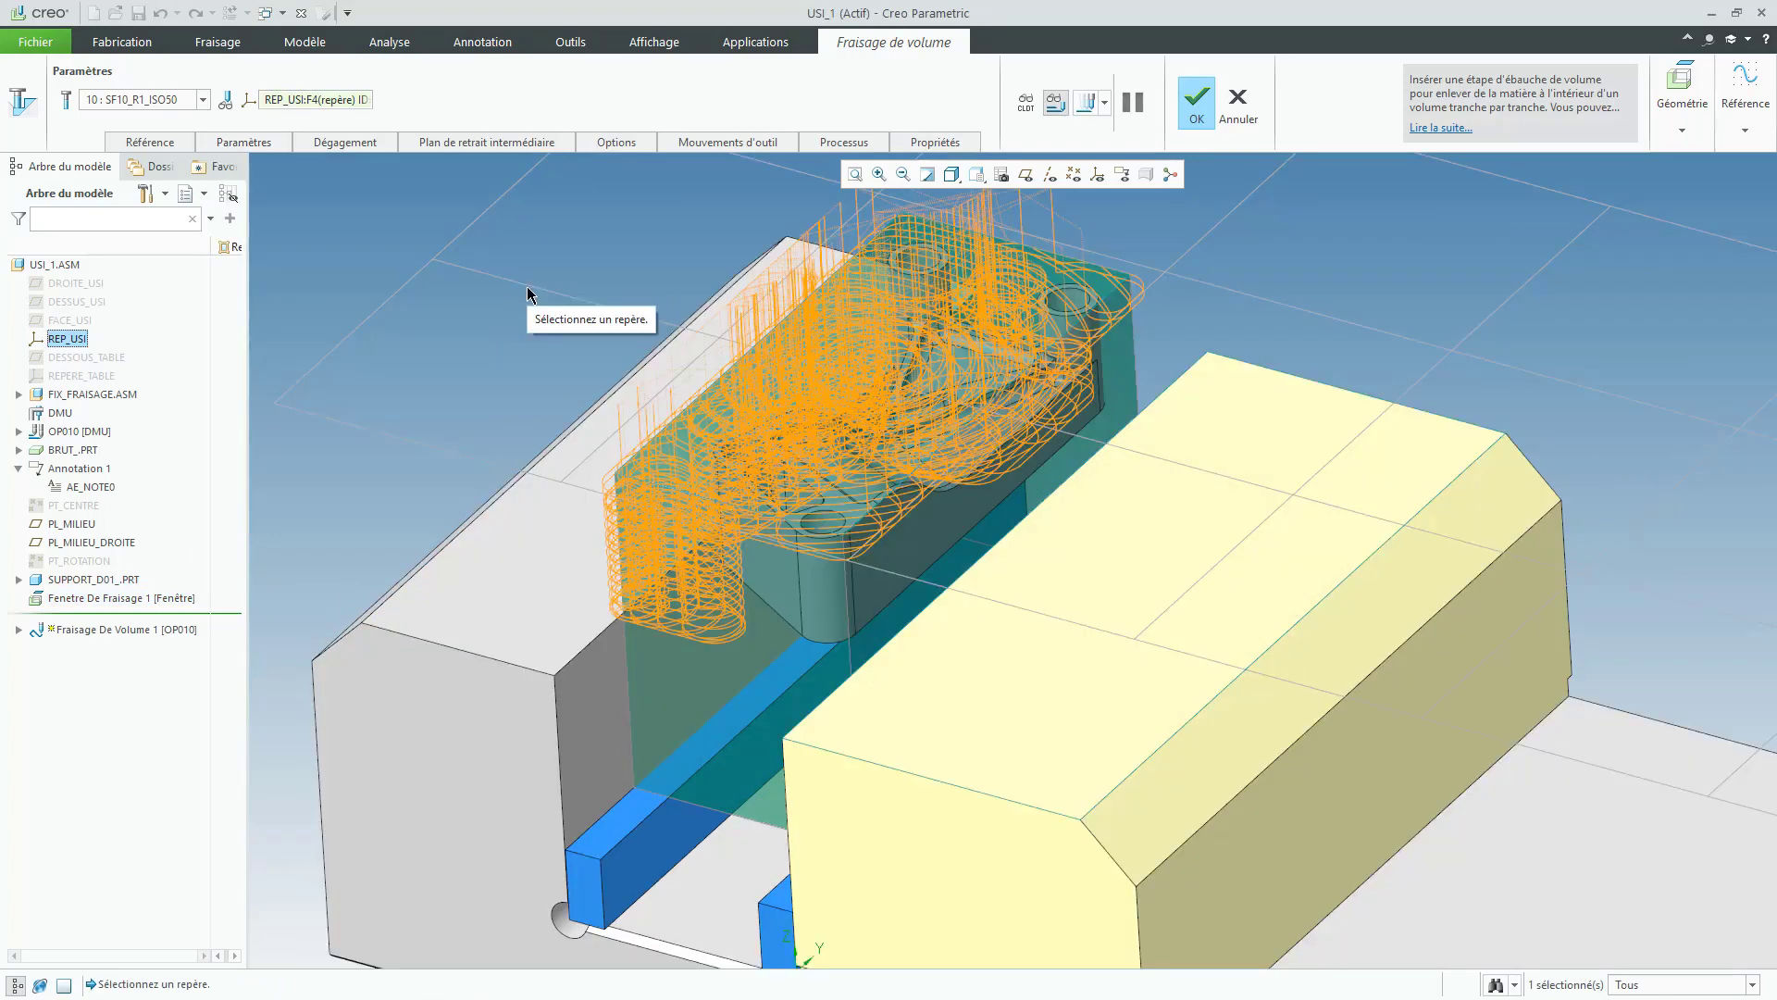
Step: Play the roughing sequence's tool path on screen with a faster display speed
click(1104, 101)
click(1092, 137)
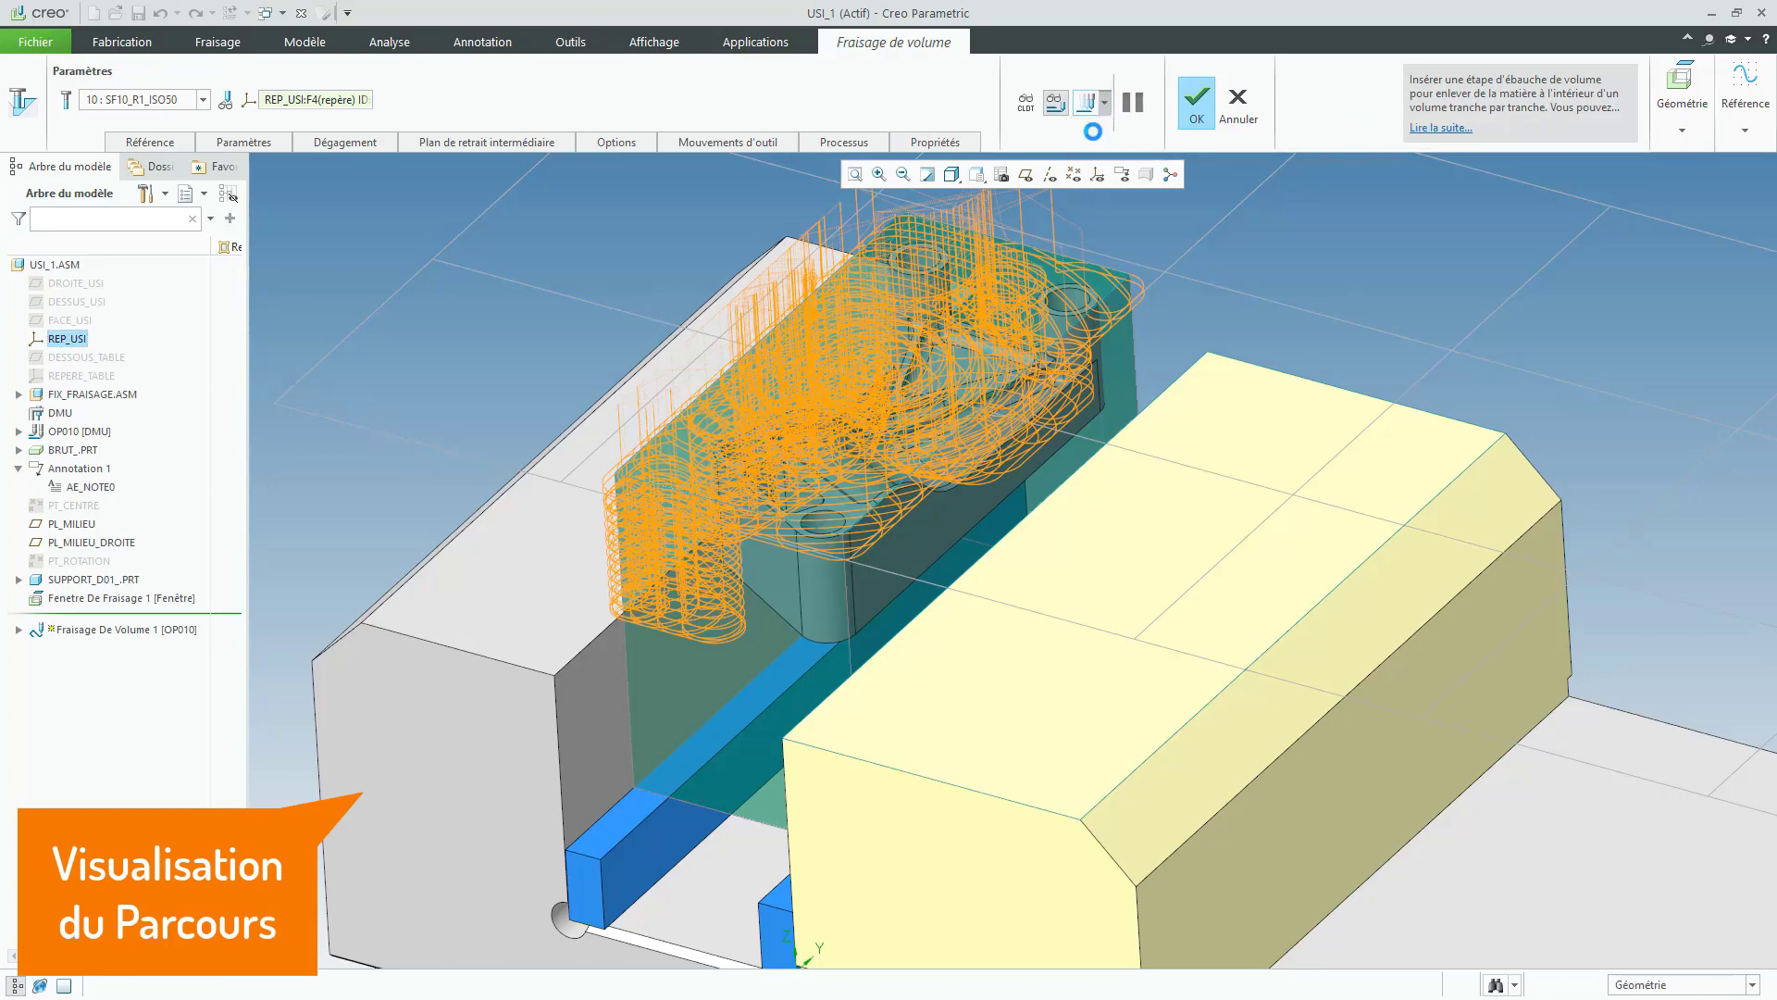
click(1747, 756)
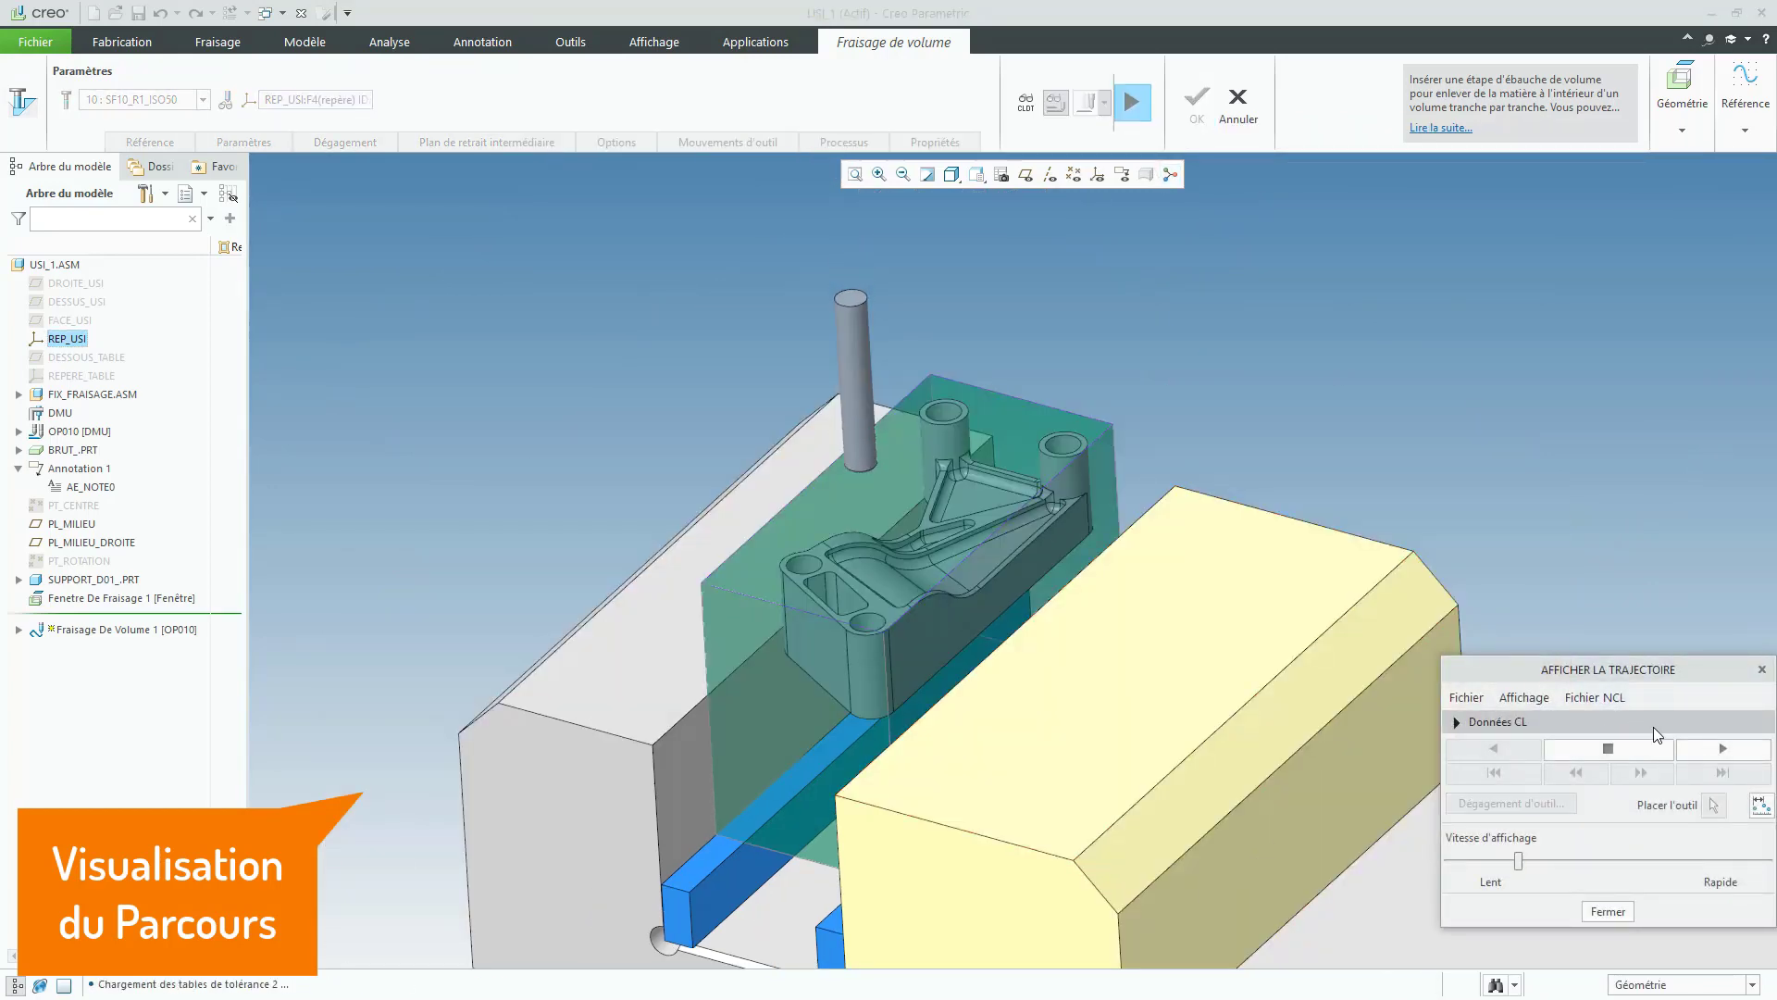
mouse_move(1242, 602)
middle_down()
mouse_move(1277, 568)
mouse_move(1212, 596)
middle_up()
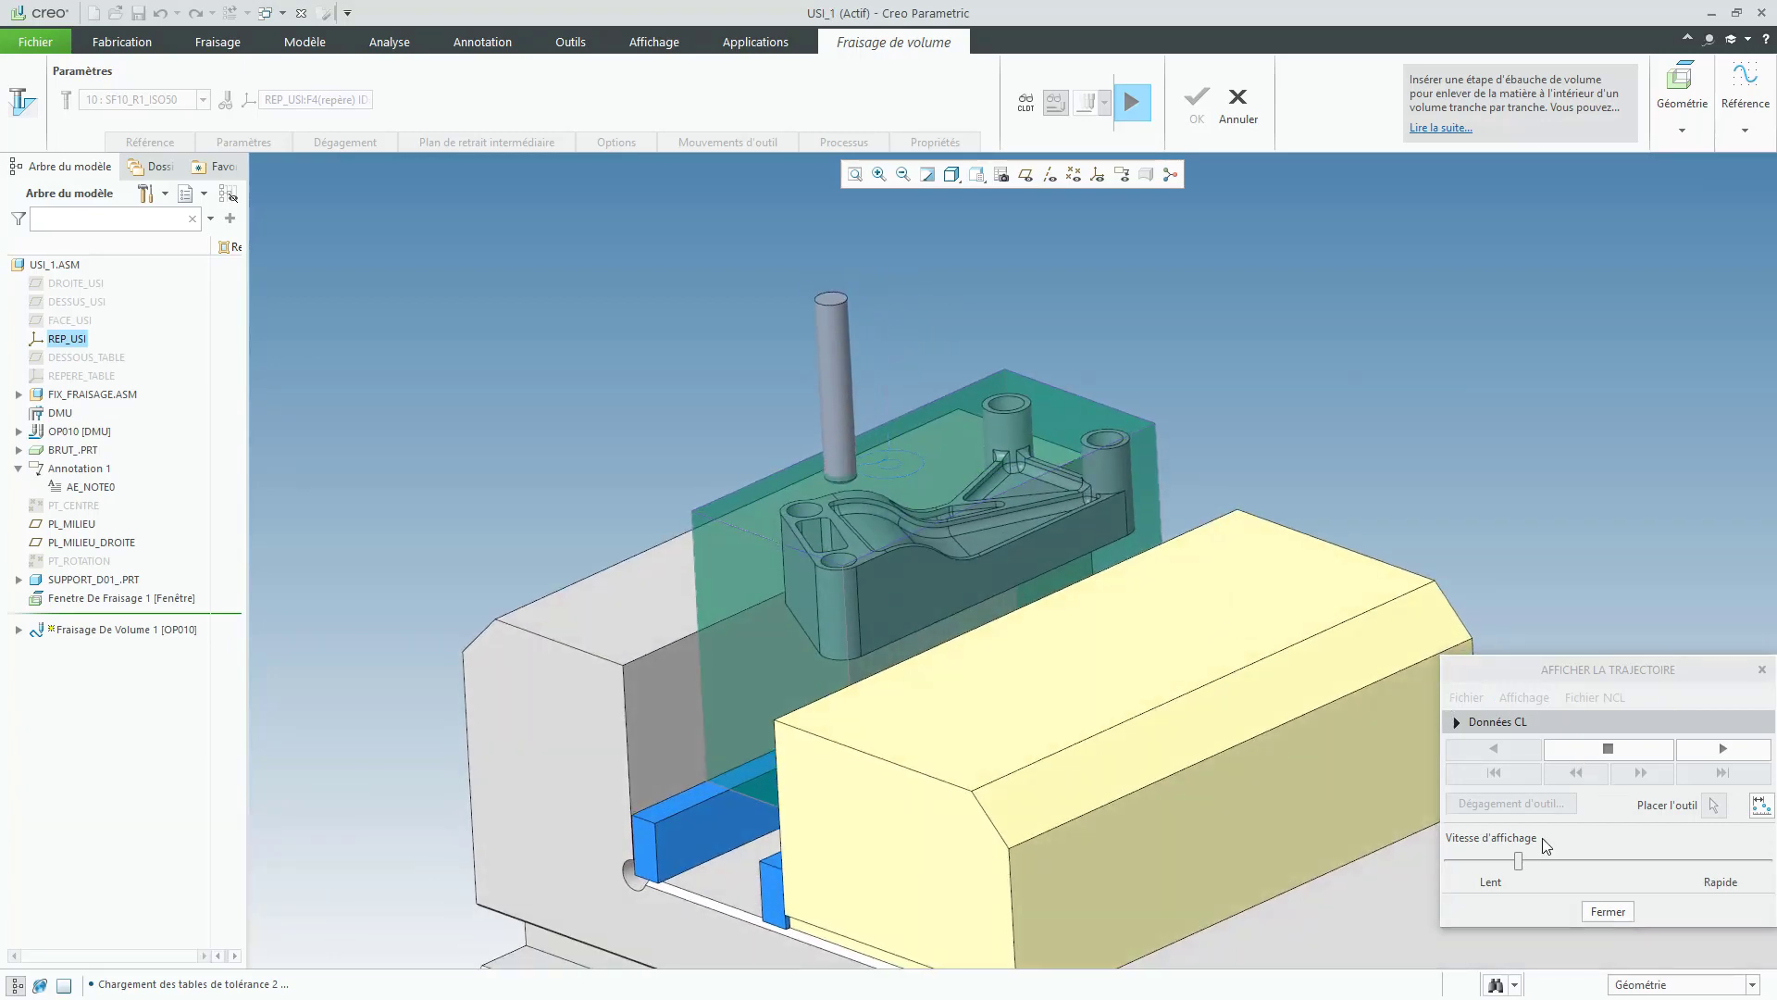
drag(1518, 860, 1544, 861)
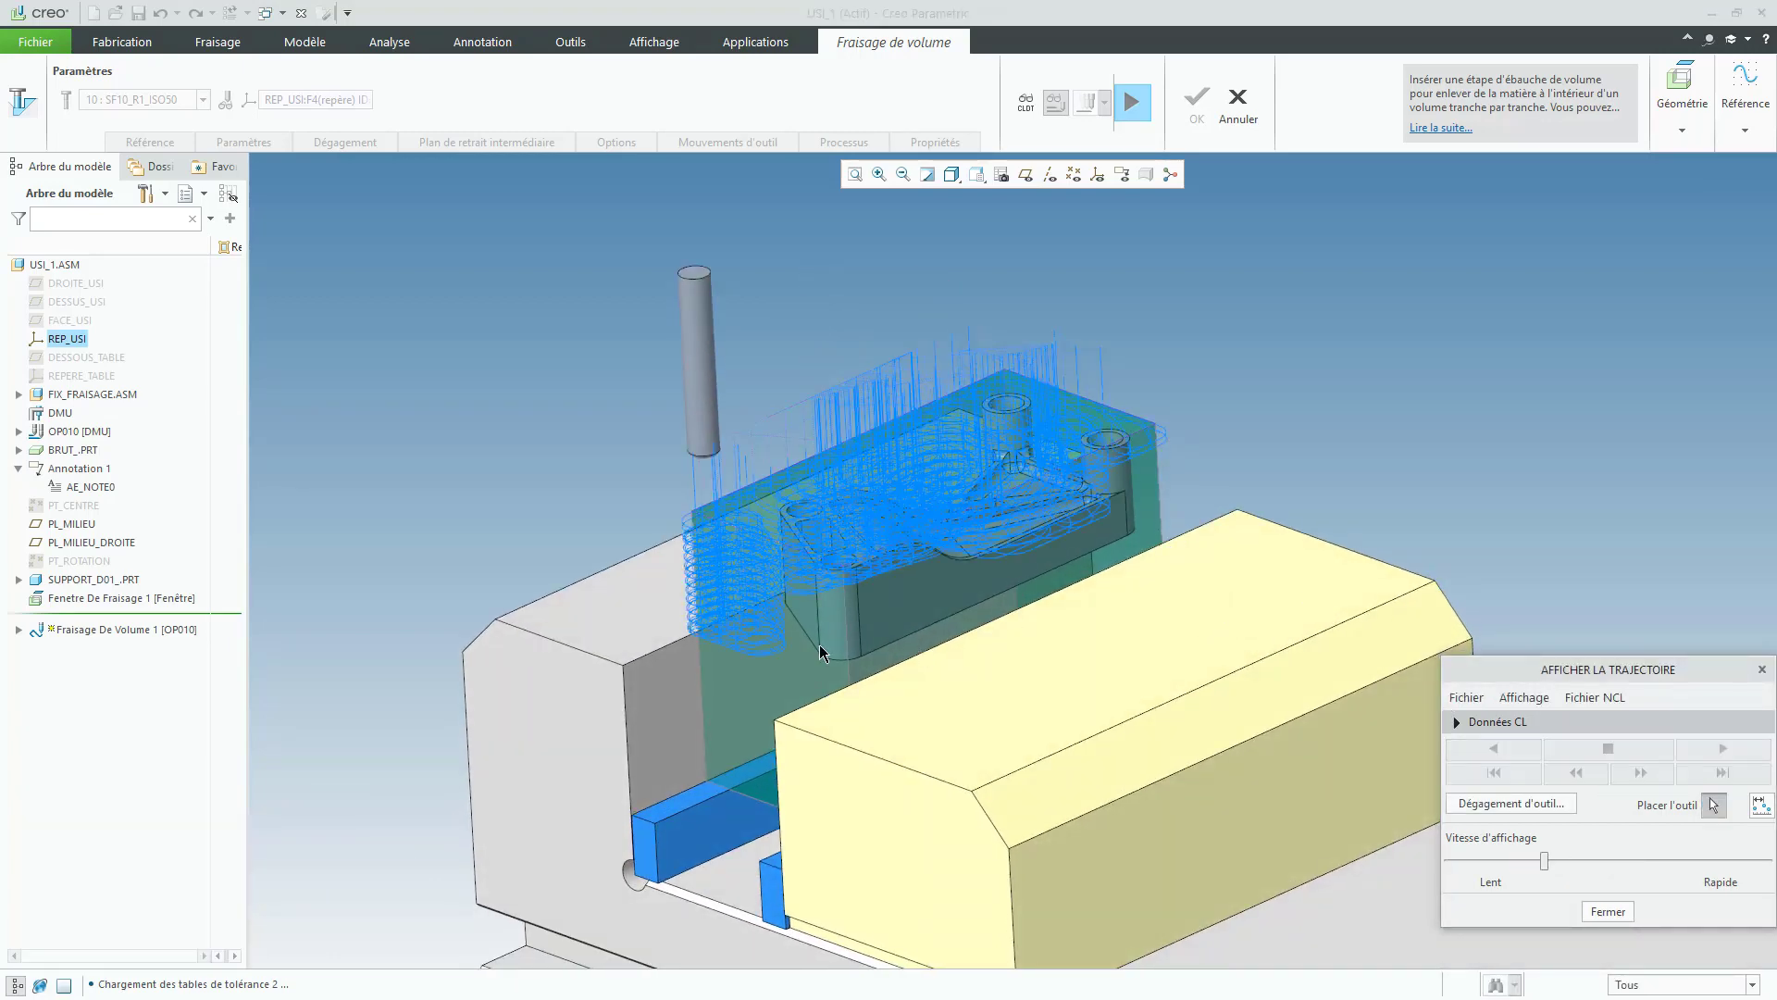
Step: Place the tool at a picked point on the displayed tool path near the part's end, and close the path display
click(784, 611)
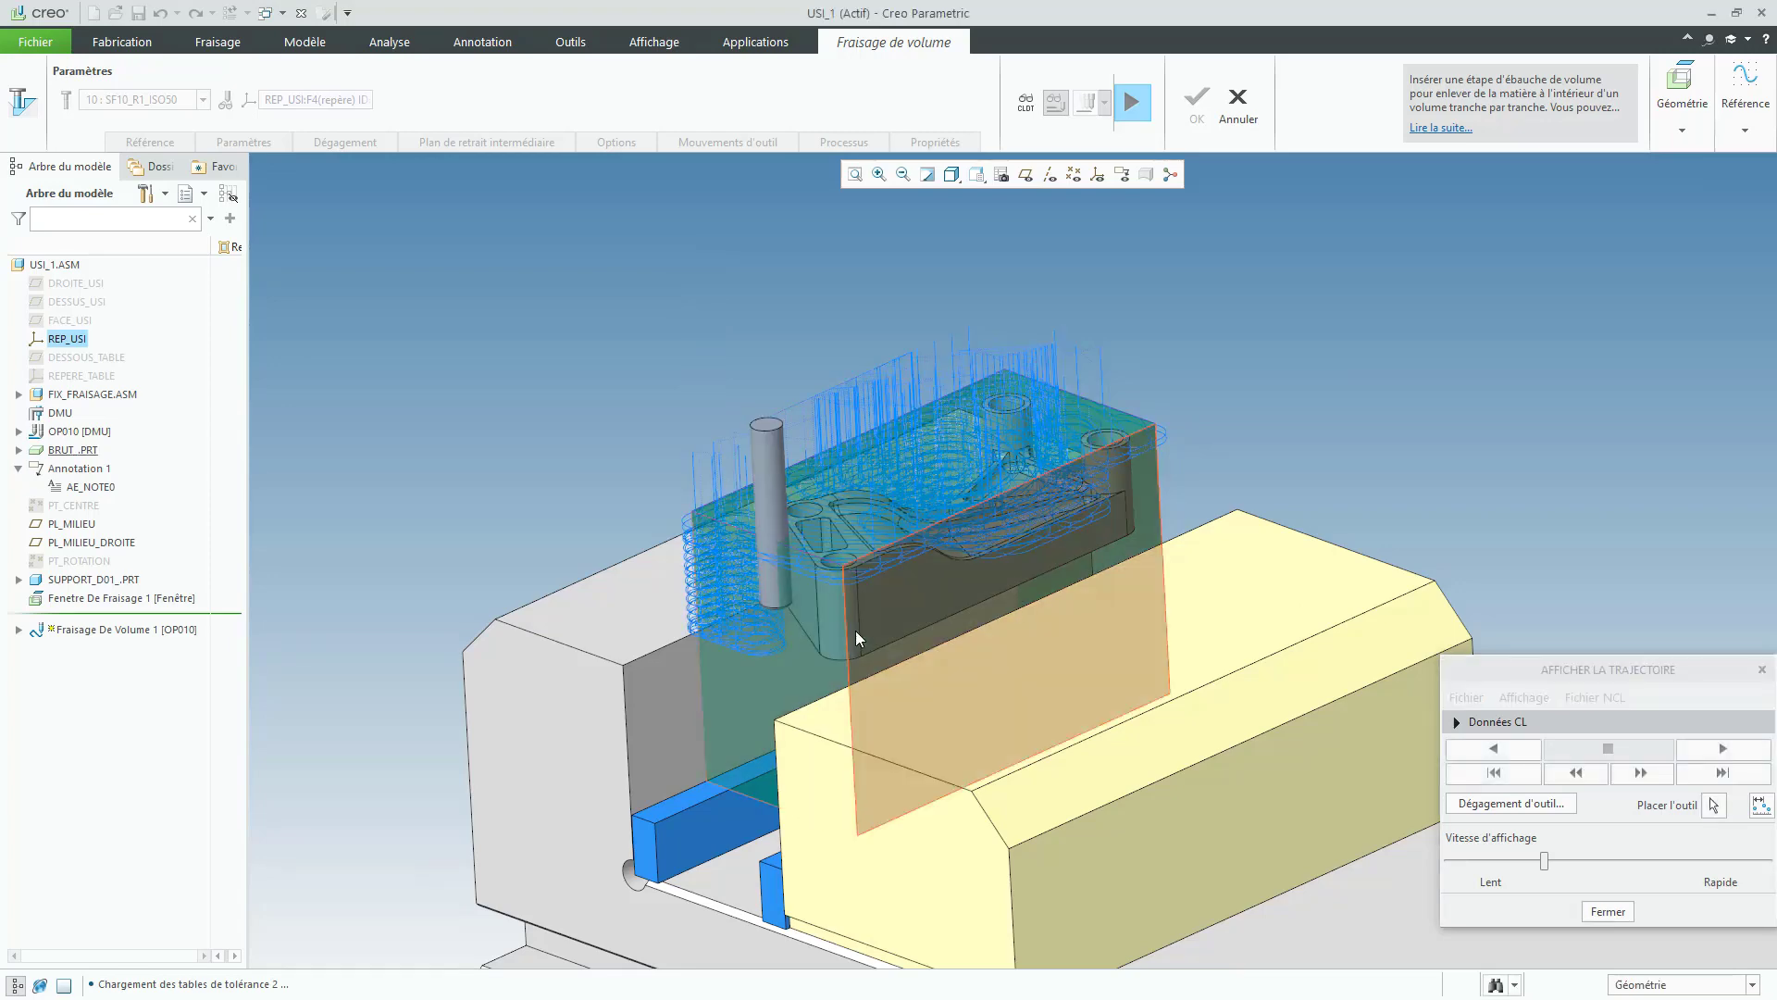
mouse_move(855, 630)
middle_down()
mouse_move(854, 703)
mouse_move(859, 631)
middle_up()
click(1608, 911)
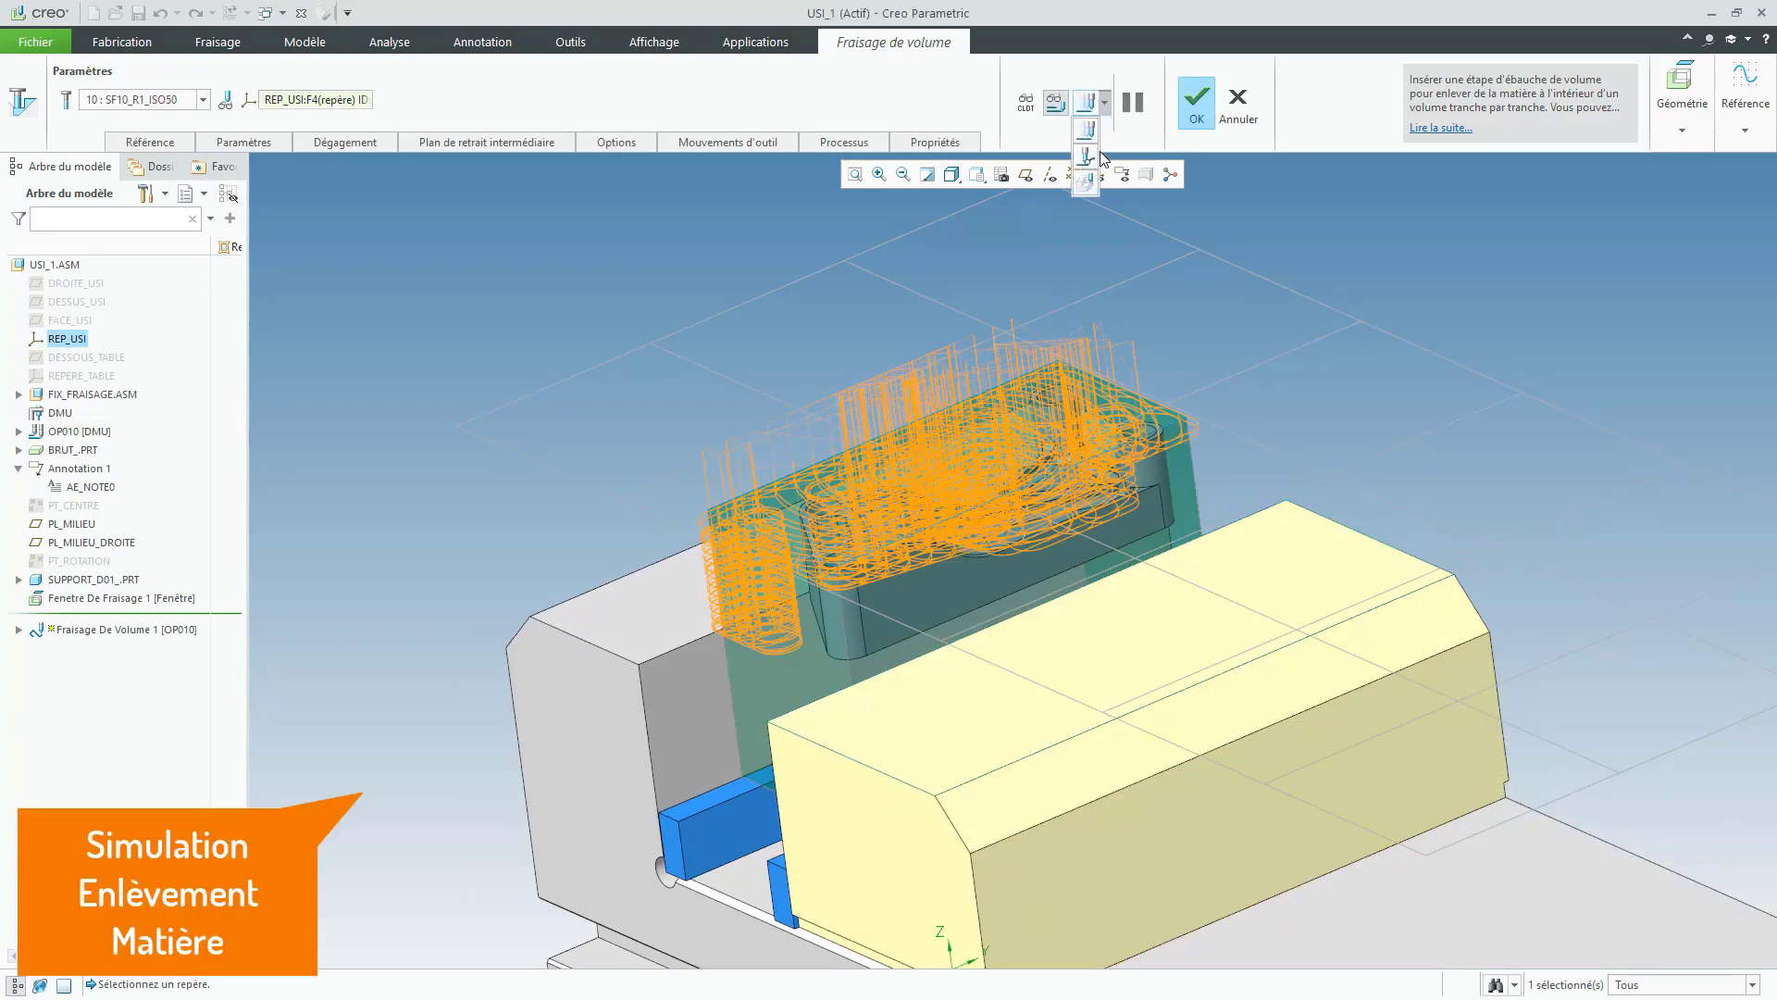
Step: Run the material removal simulation of the roughing sequence on the stock
click(1093, 183)
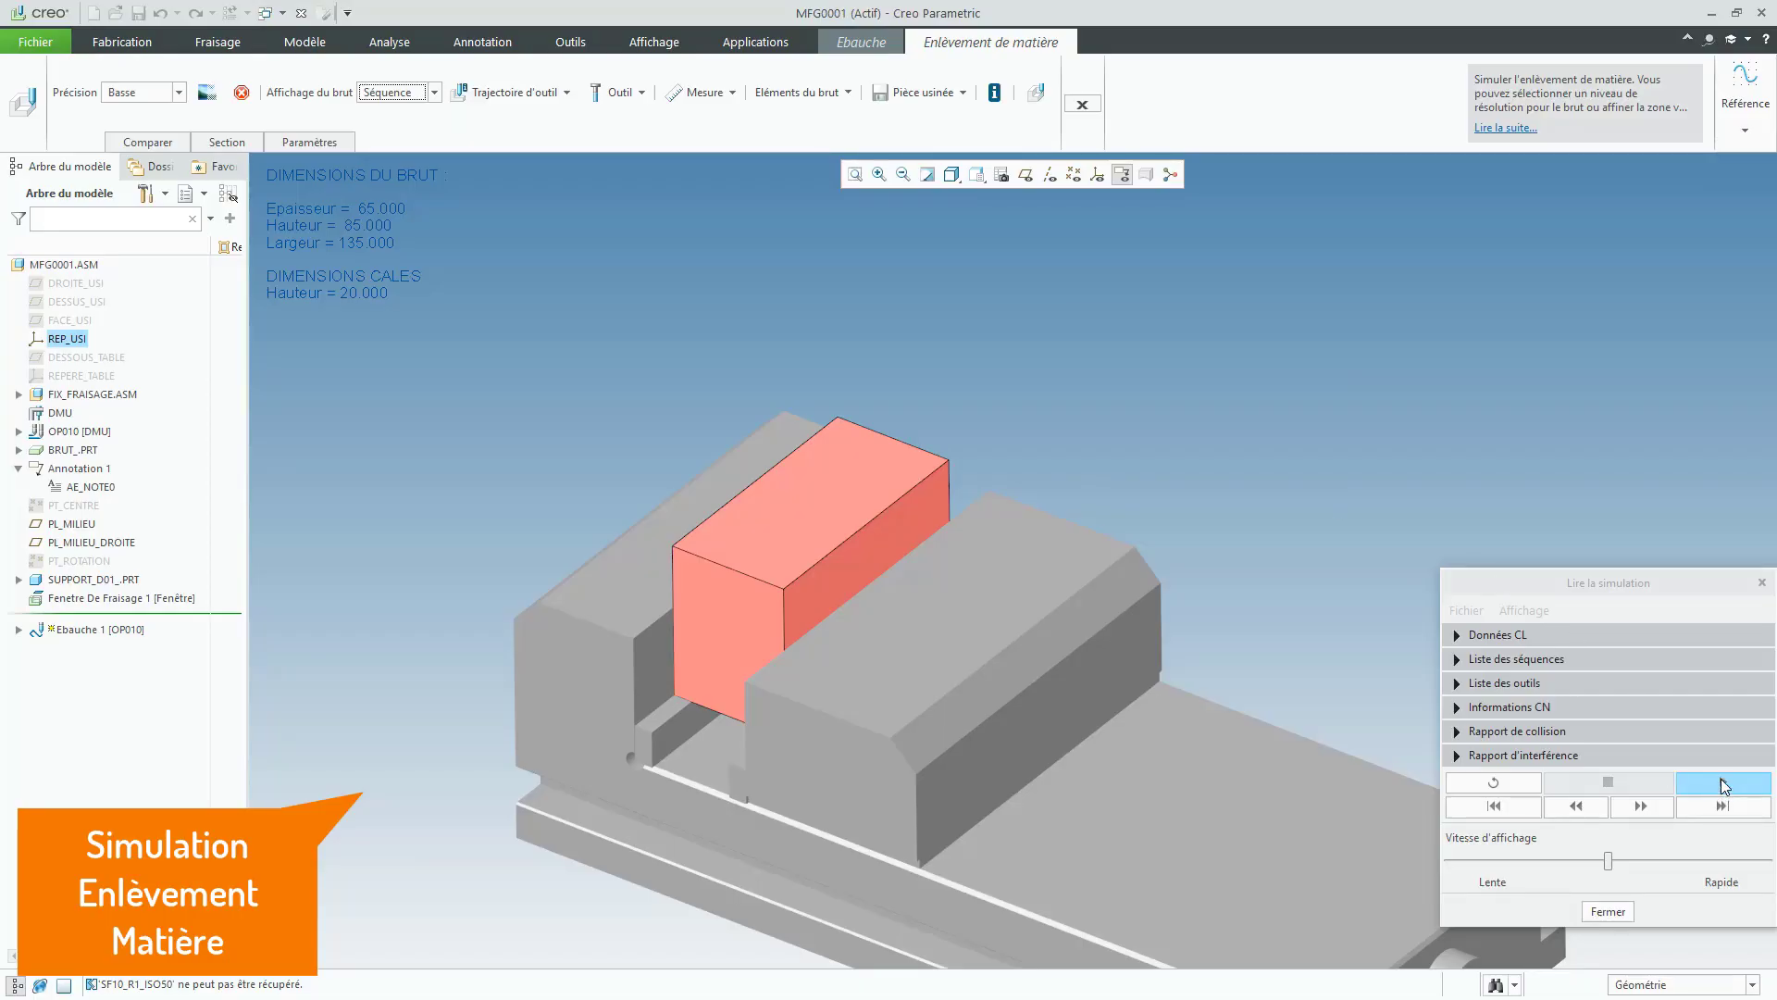
click(1721, 783)
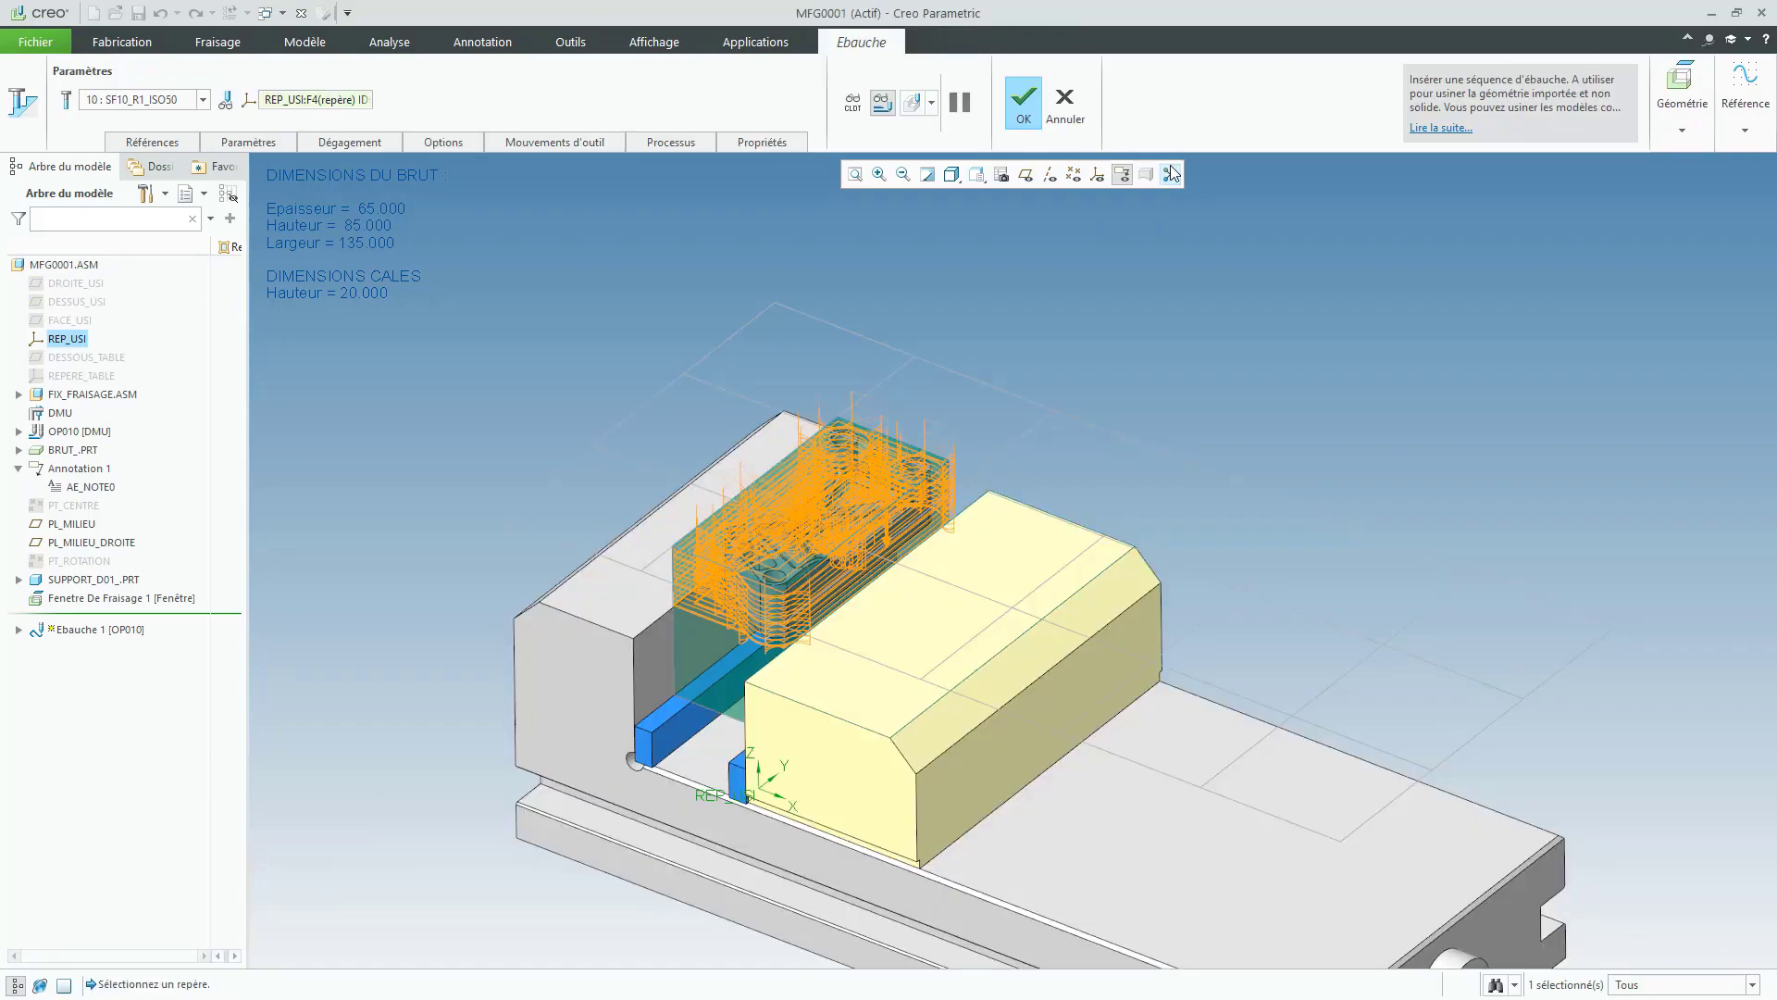
click(1574, 102)
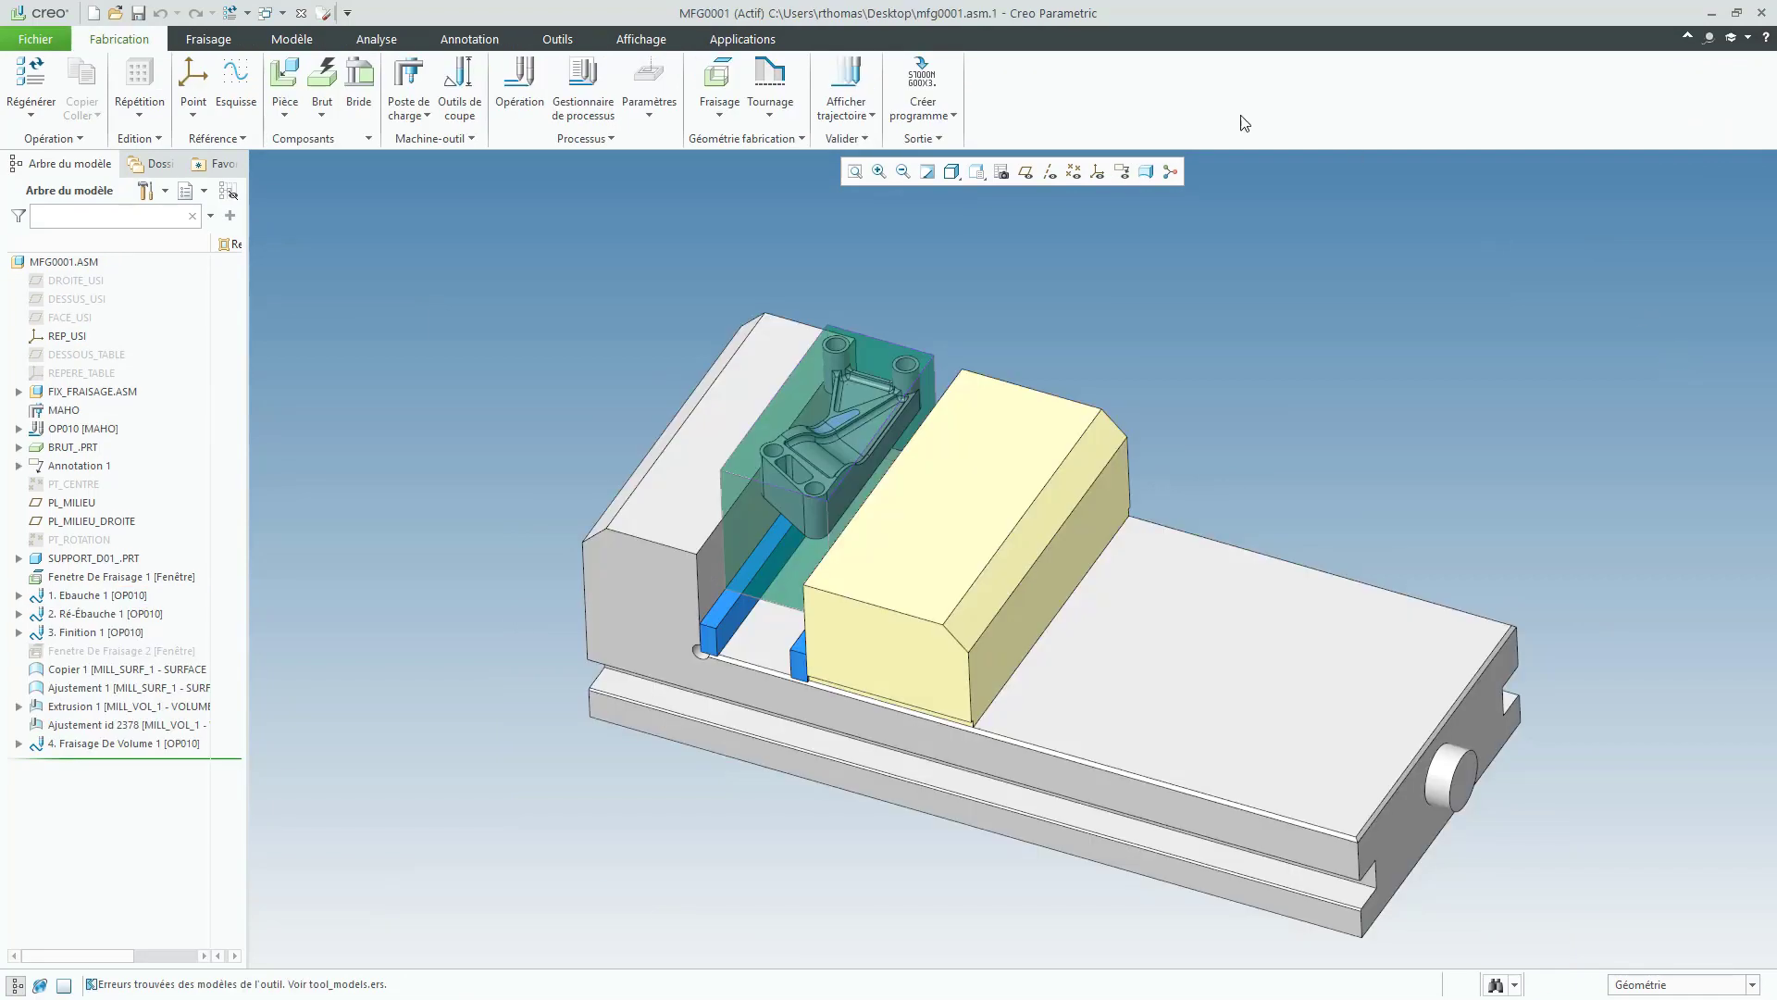
Step: Launch the machine simulation of EBAUCHE_1 from the manufacturing process table and play its animation
click(583, 88)
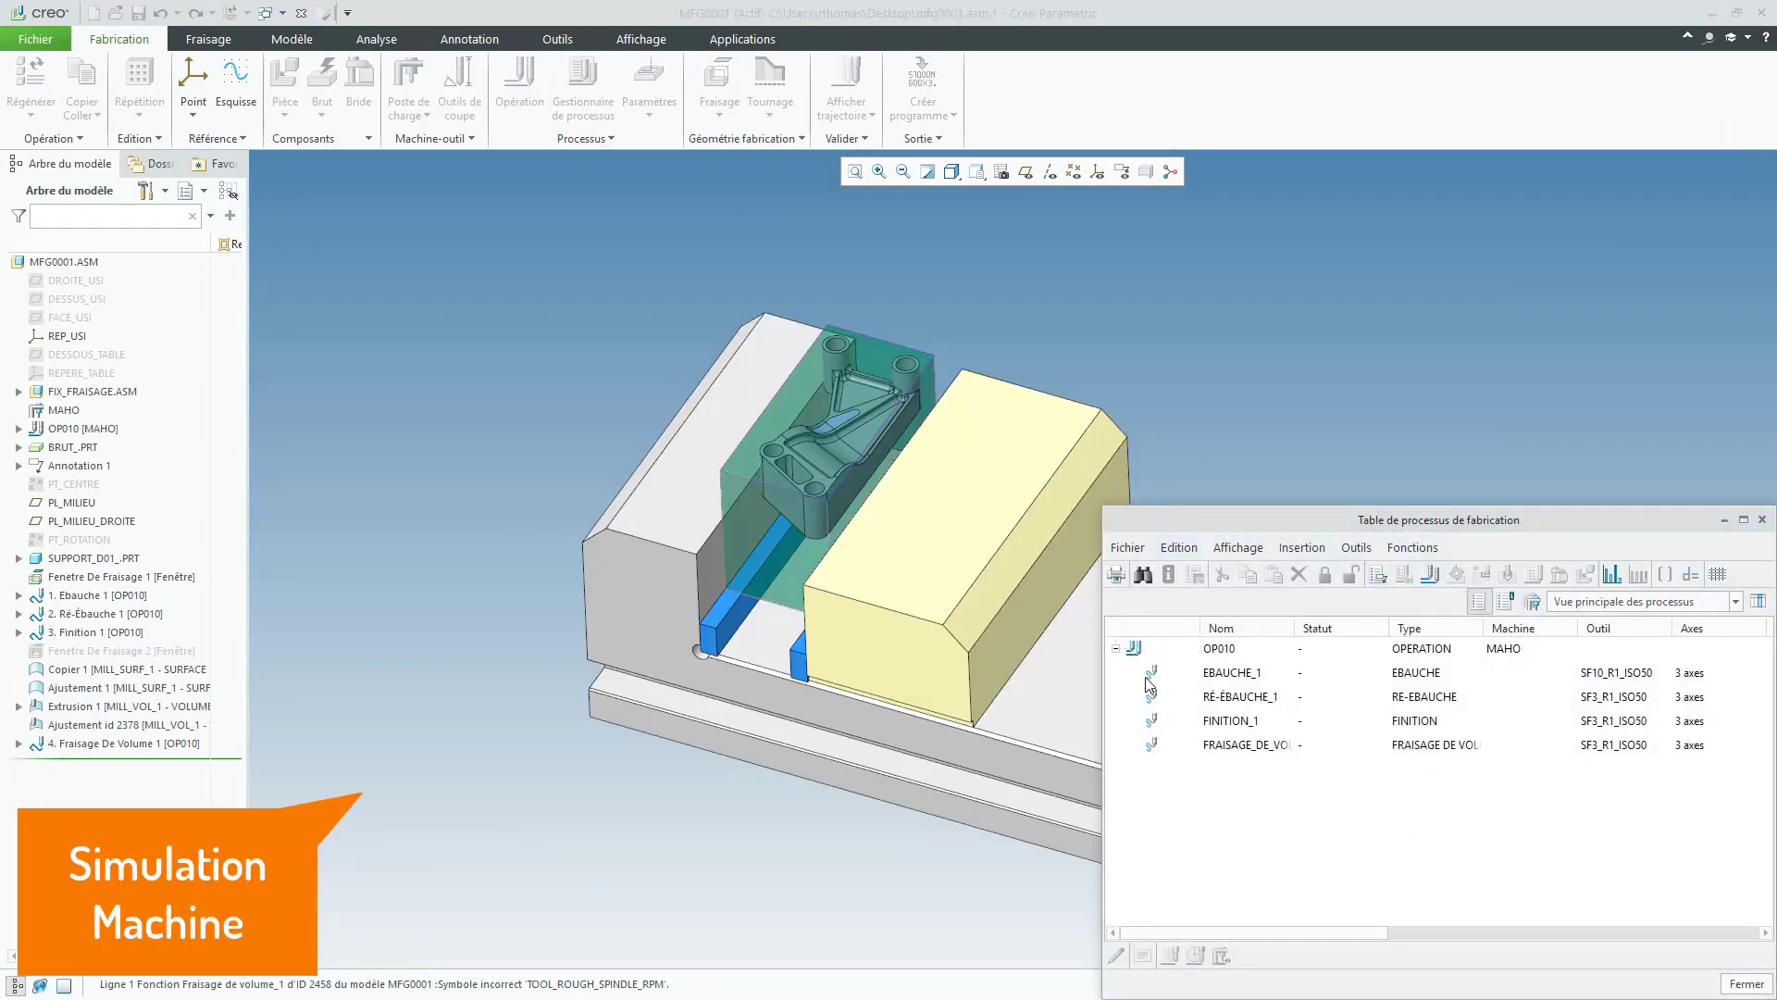
click(1126, 674)
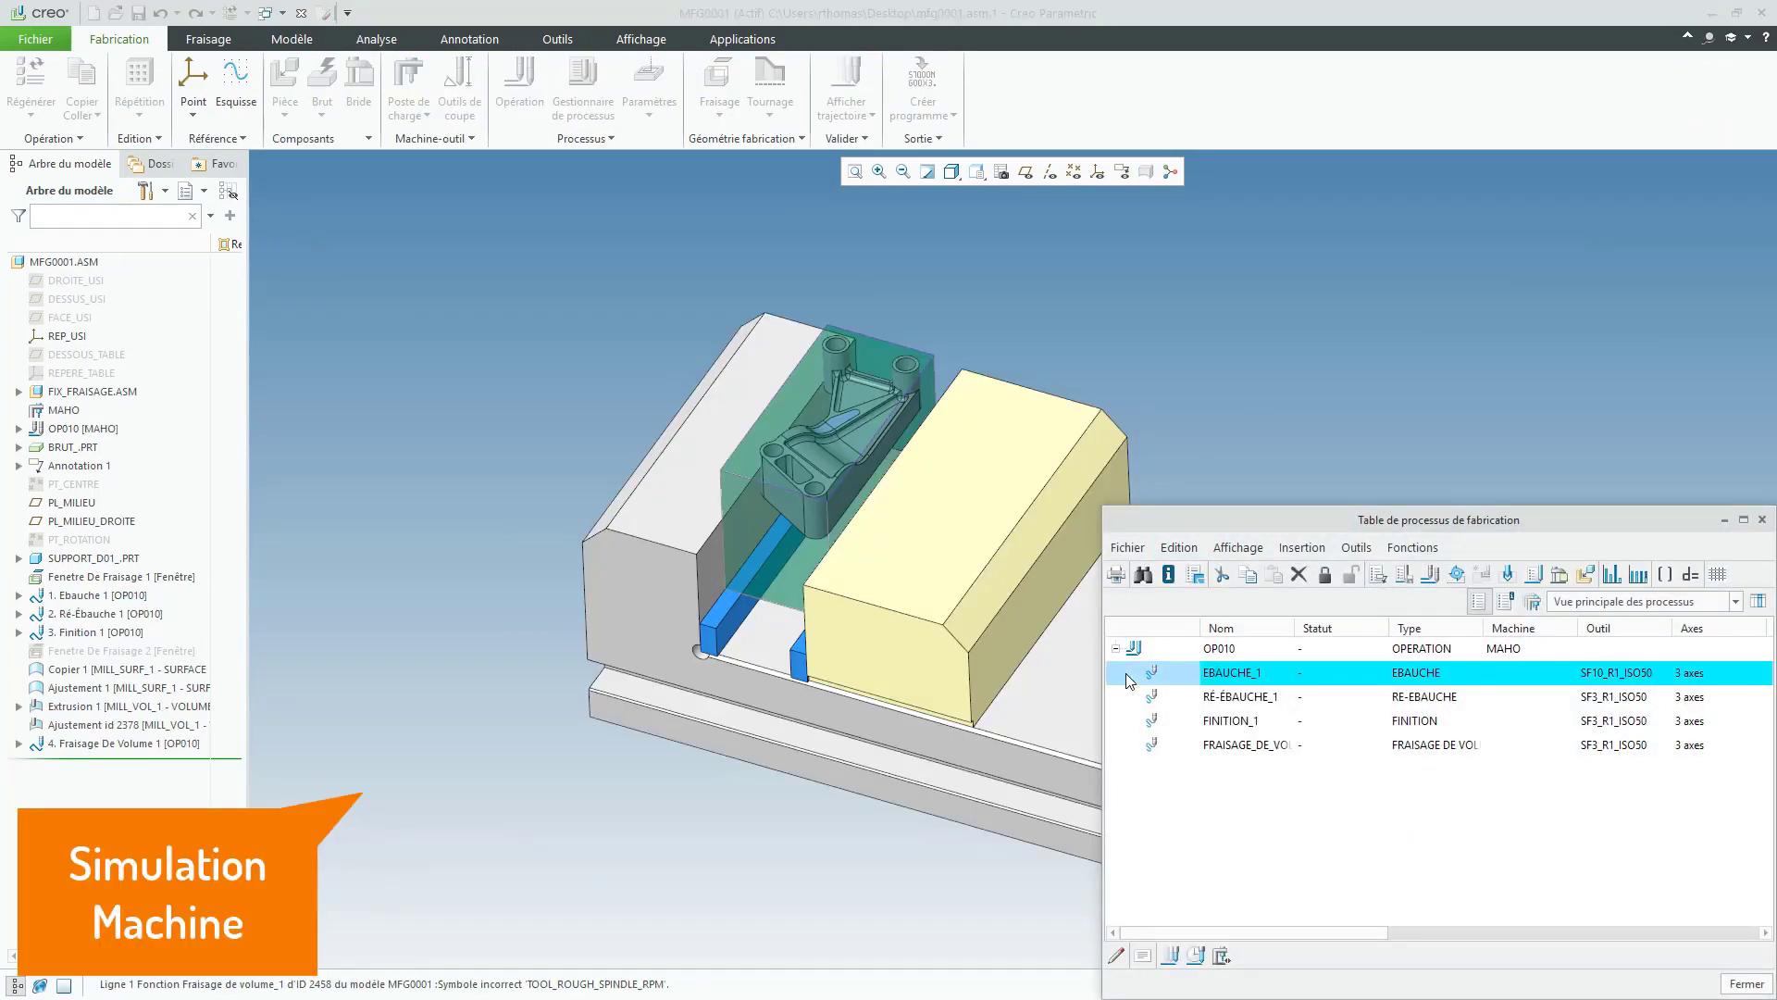
click(1222, 957)
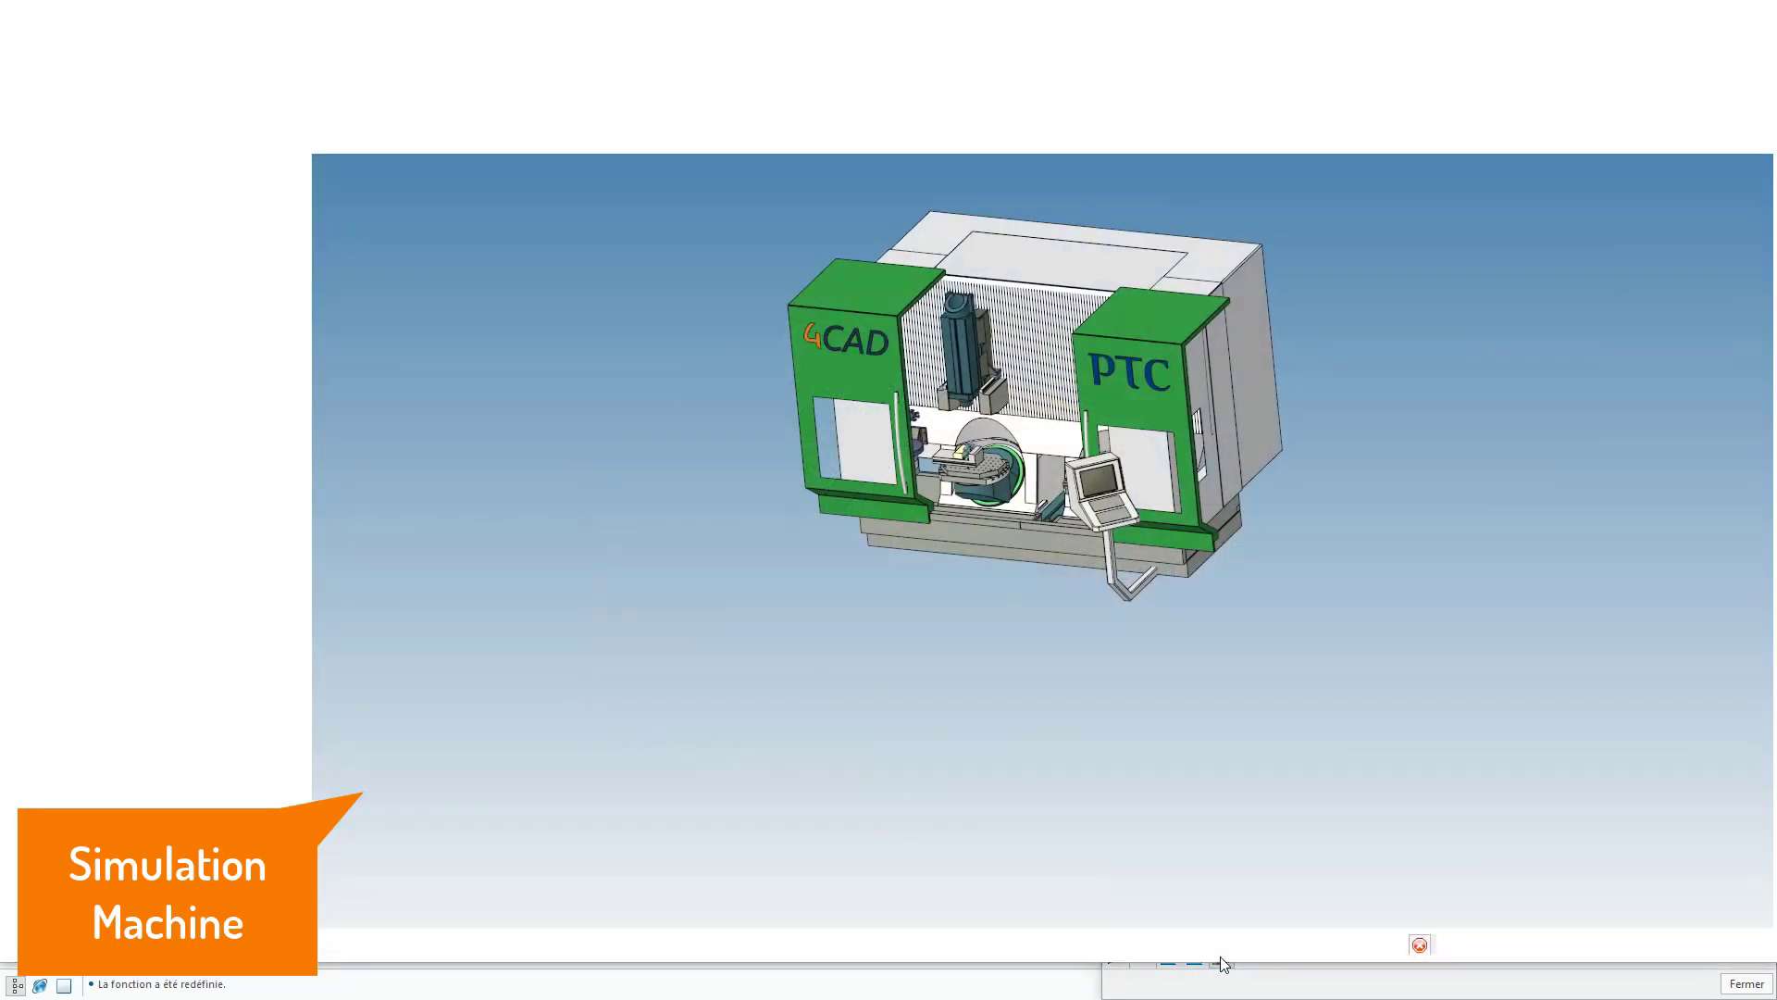
click(1592, 350)
Step: Examine the spindle and table movements up close in the machine simulation, and raise the animation speed
scroll(974, 446, up, 3)
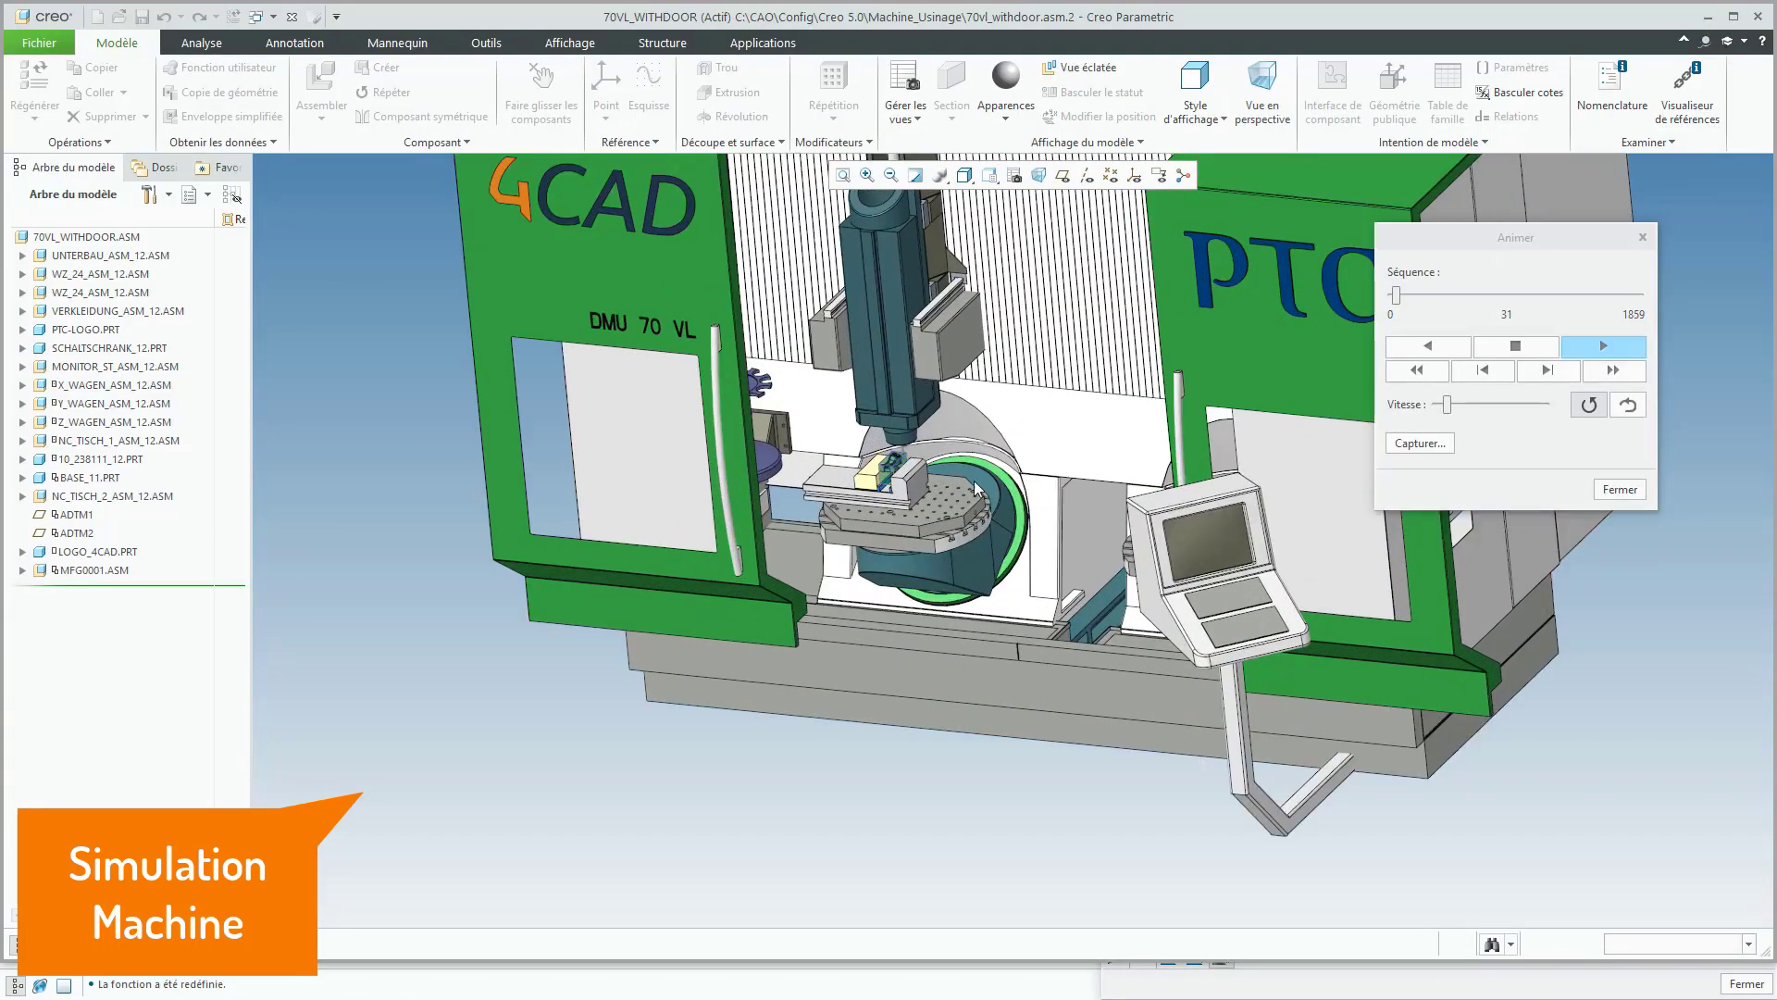
scroll(999, 518, down, 3)
scroll(1024, 602, up, 2)
middle_drag(1025, 601, 963, 604)
scroll(963, 603, up, 3)
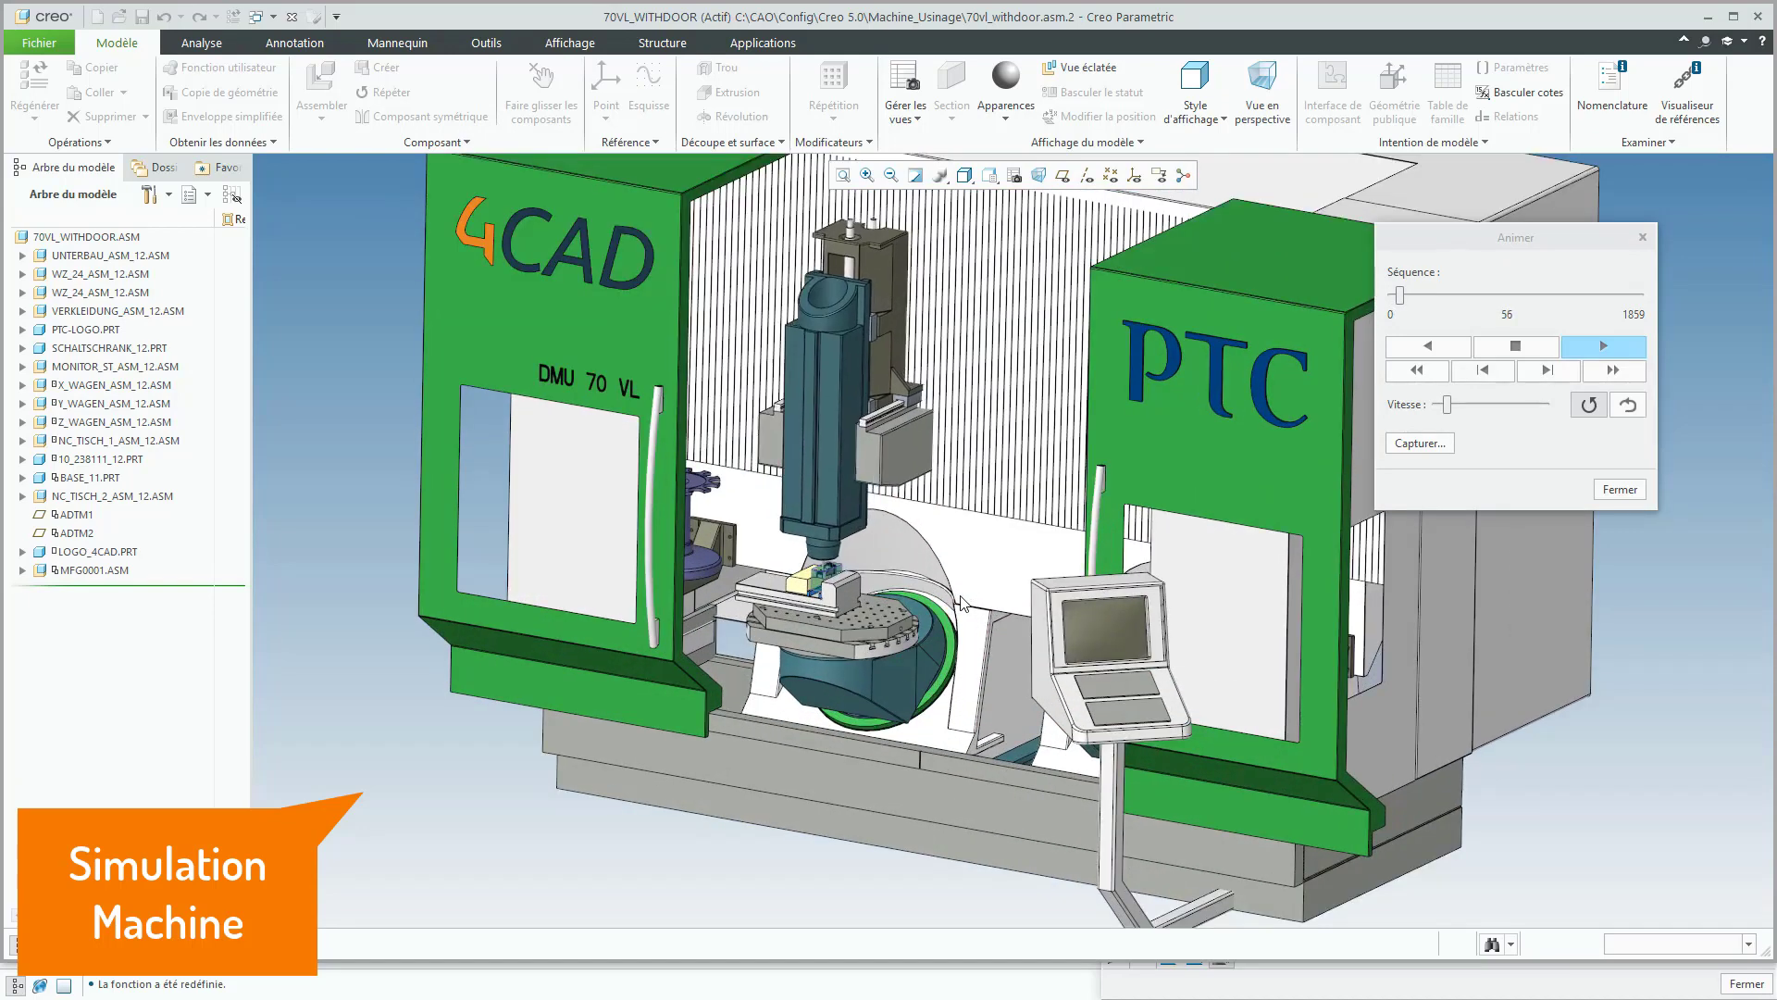
scroll(962, 603, up, 2)
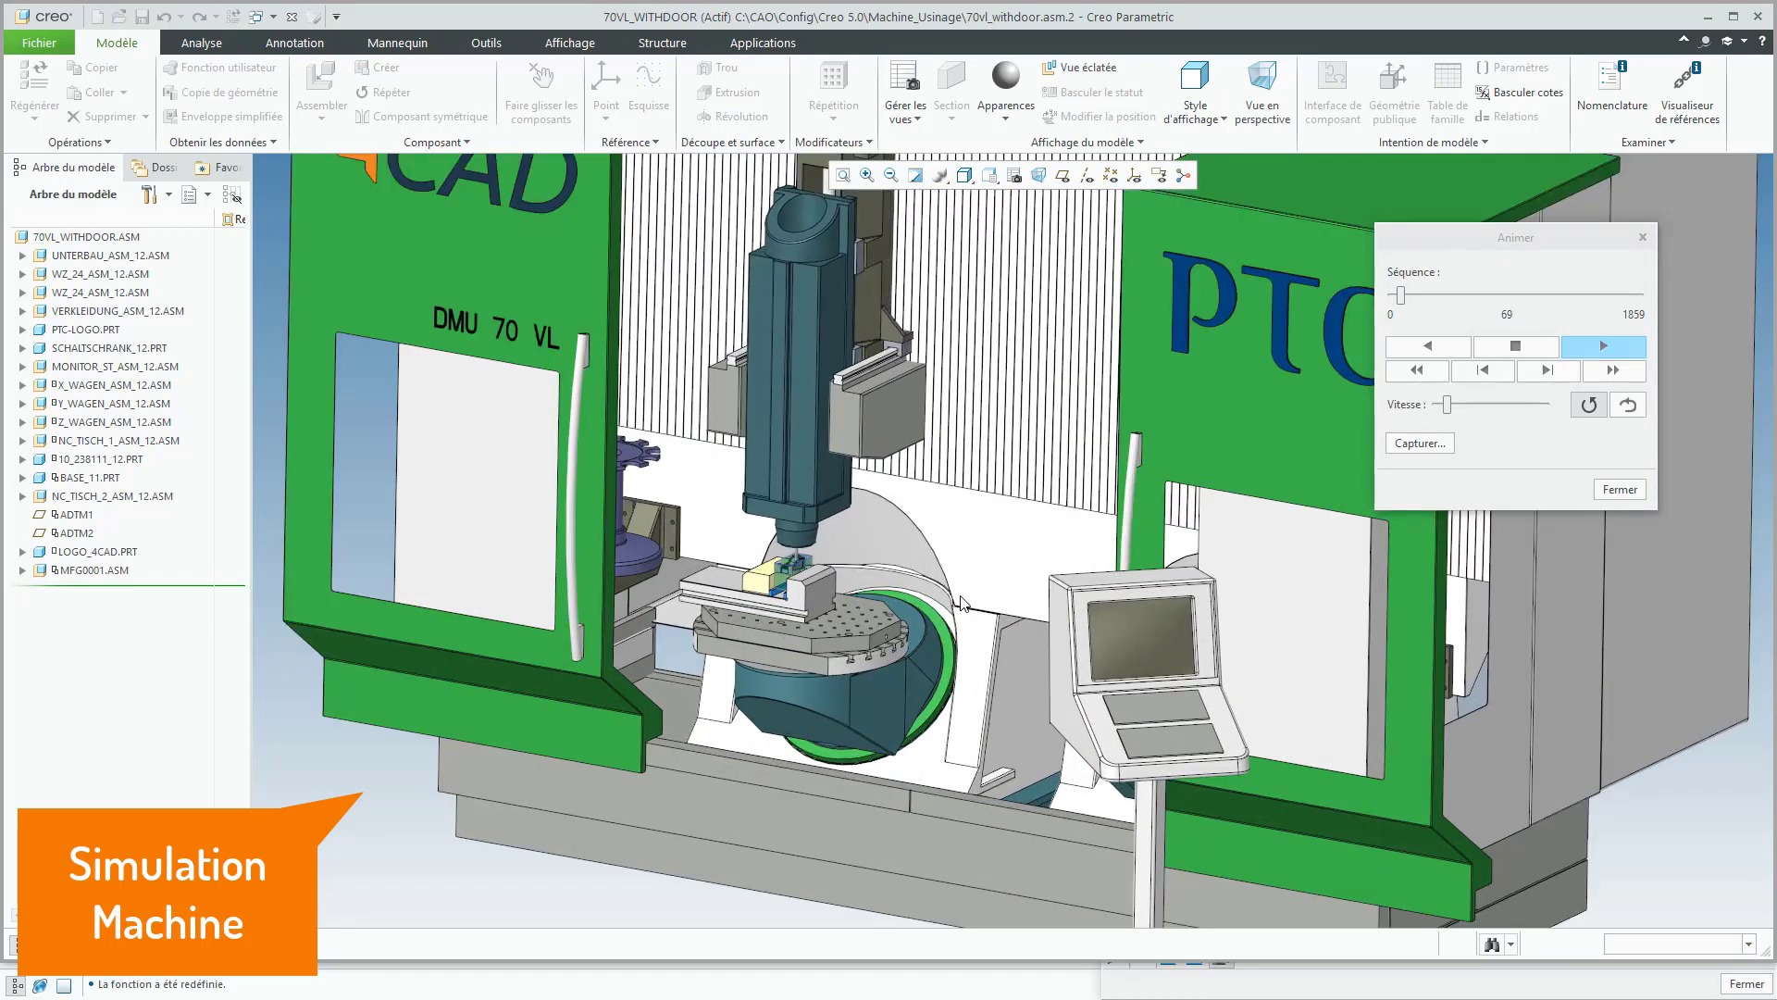
drag(1447, 405, 1473, 405)
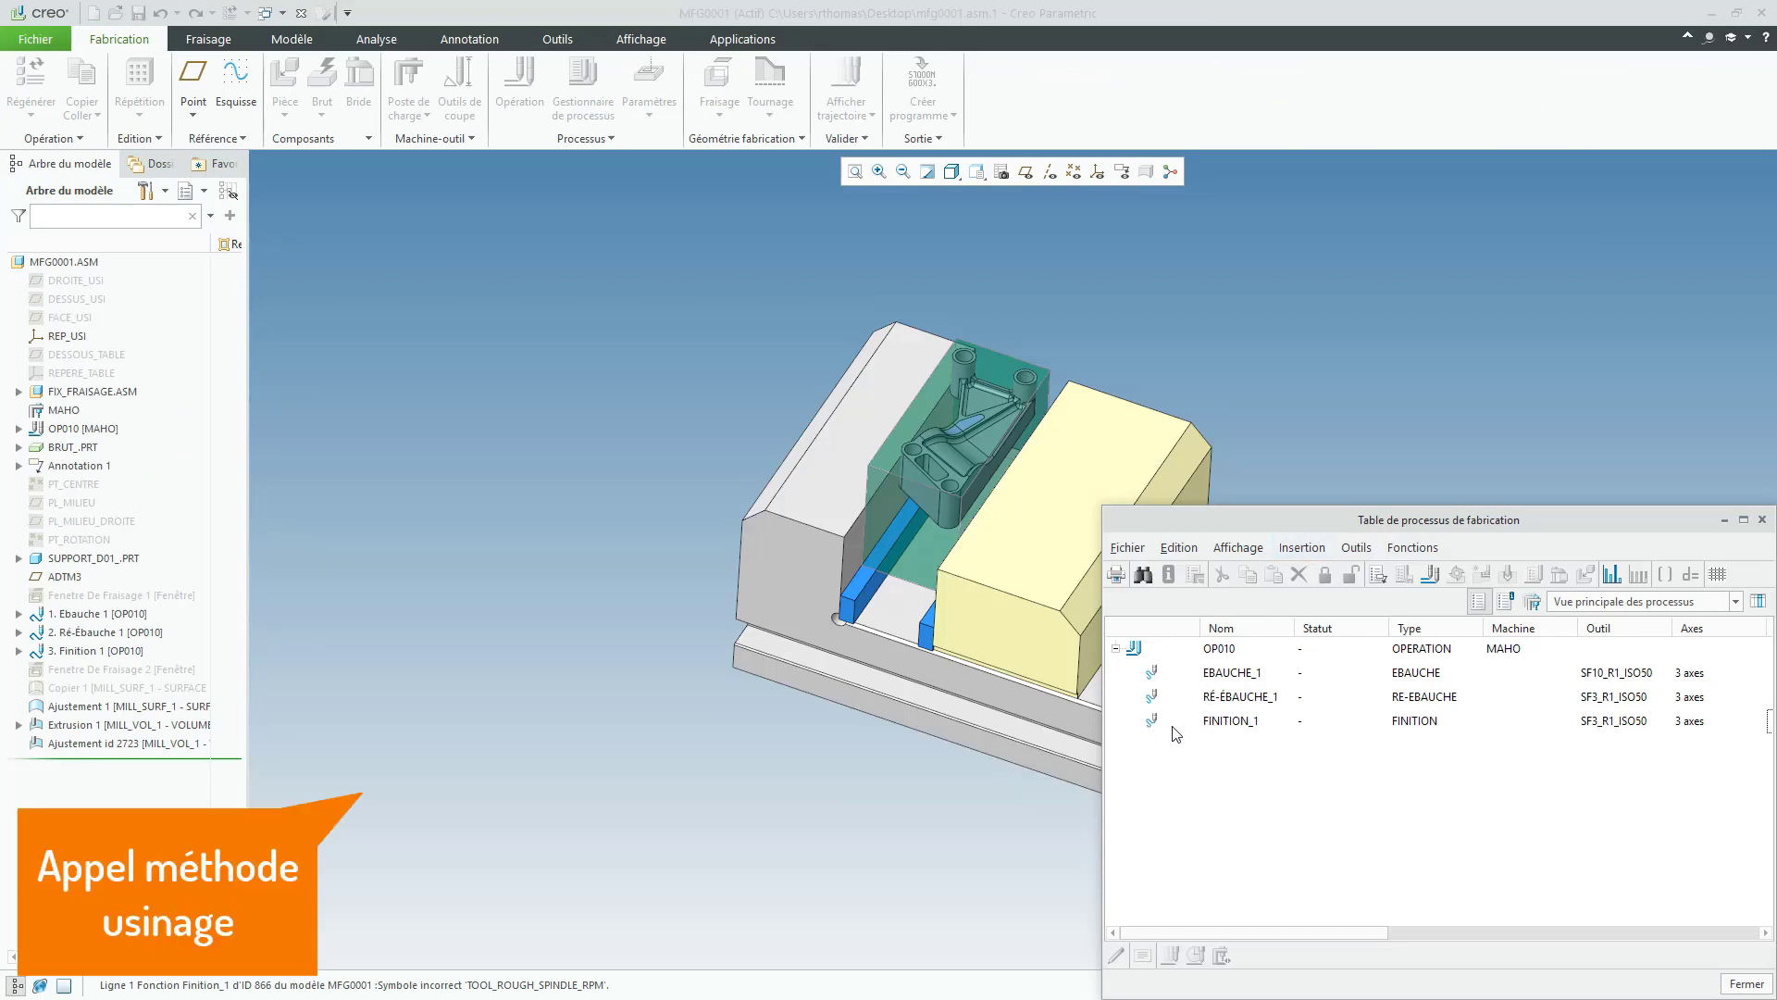
Step: Insert the machining method Usinage_poche.xml after FINITION_1 in the manufacturing process table, and close the table
click(1142, 723)
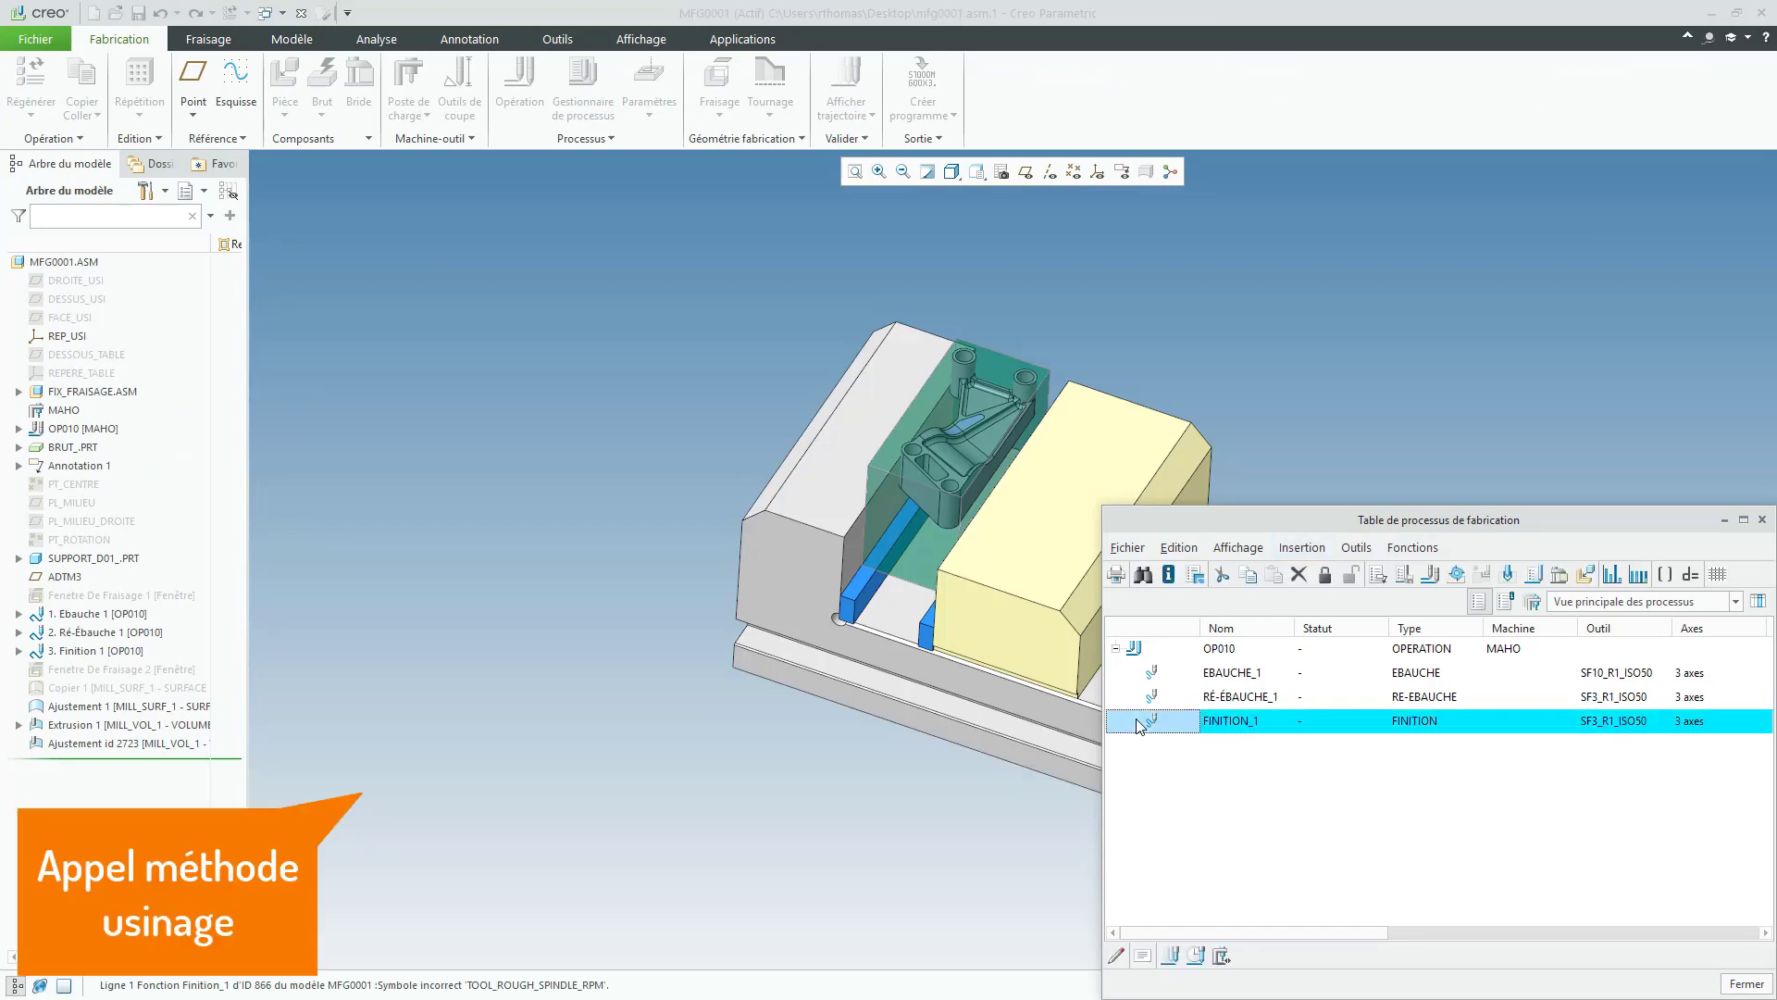
click(1534, 575)
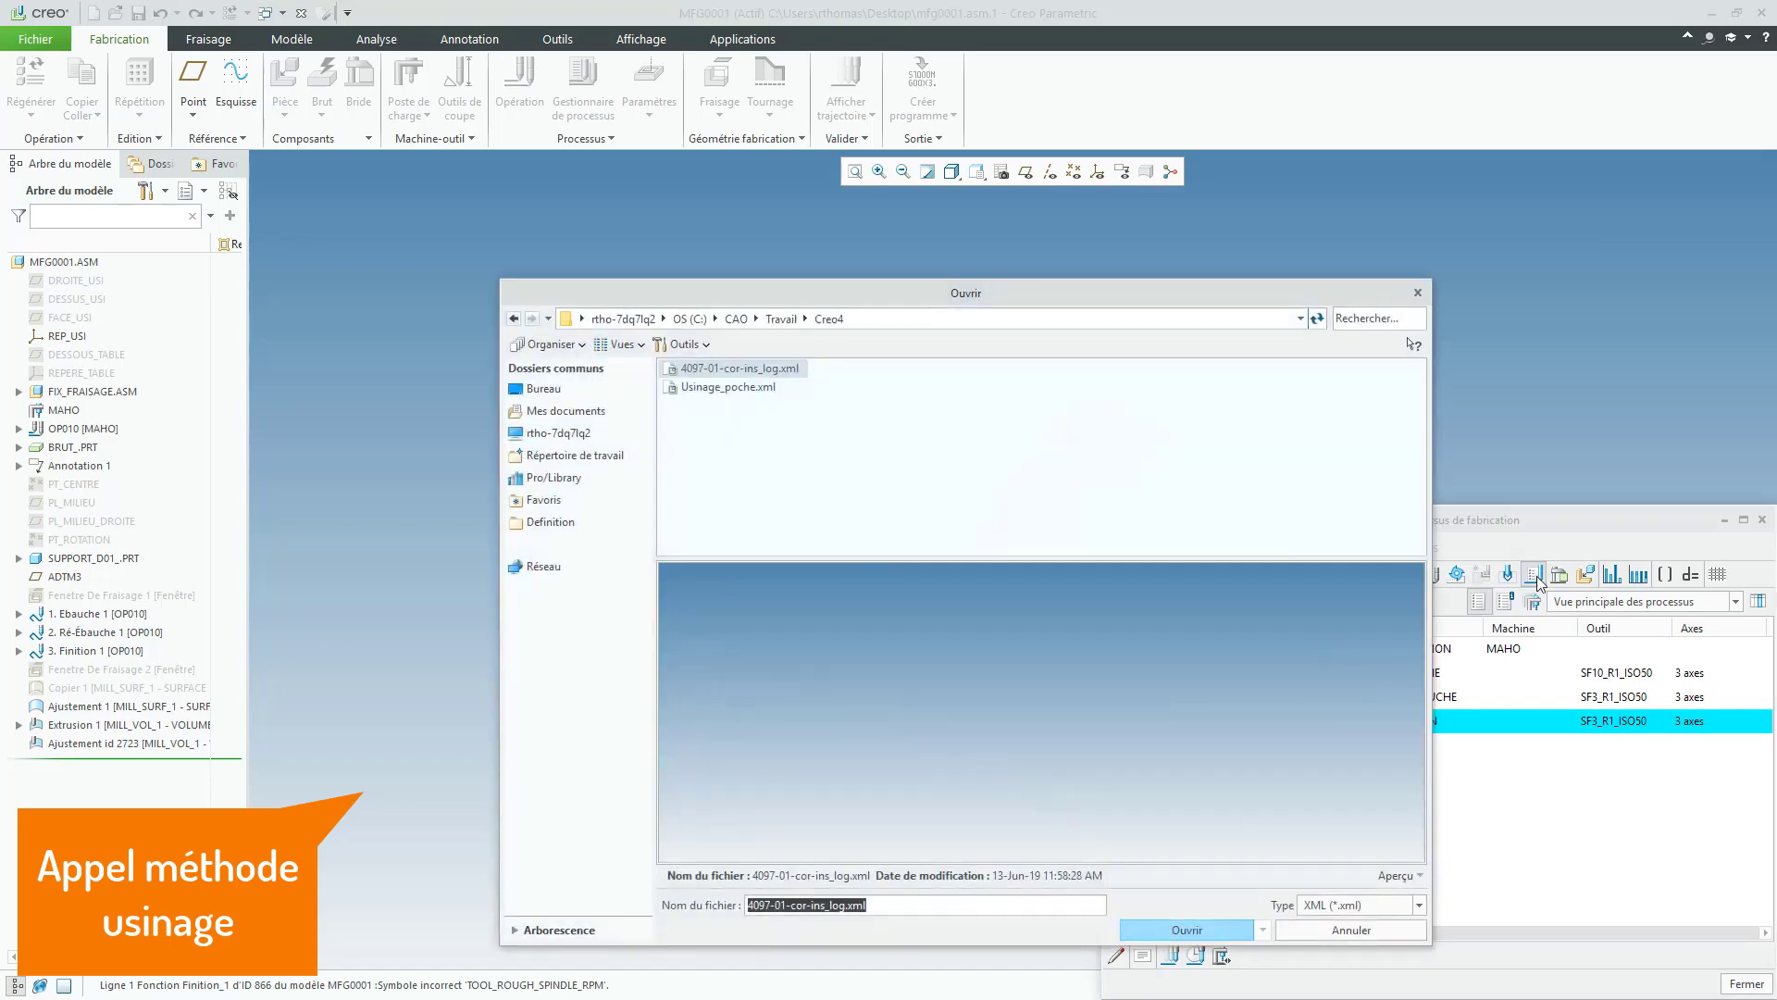
click(741, 390)
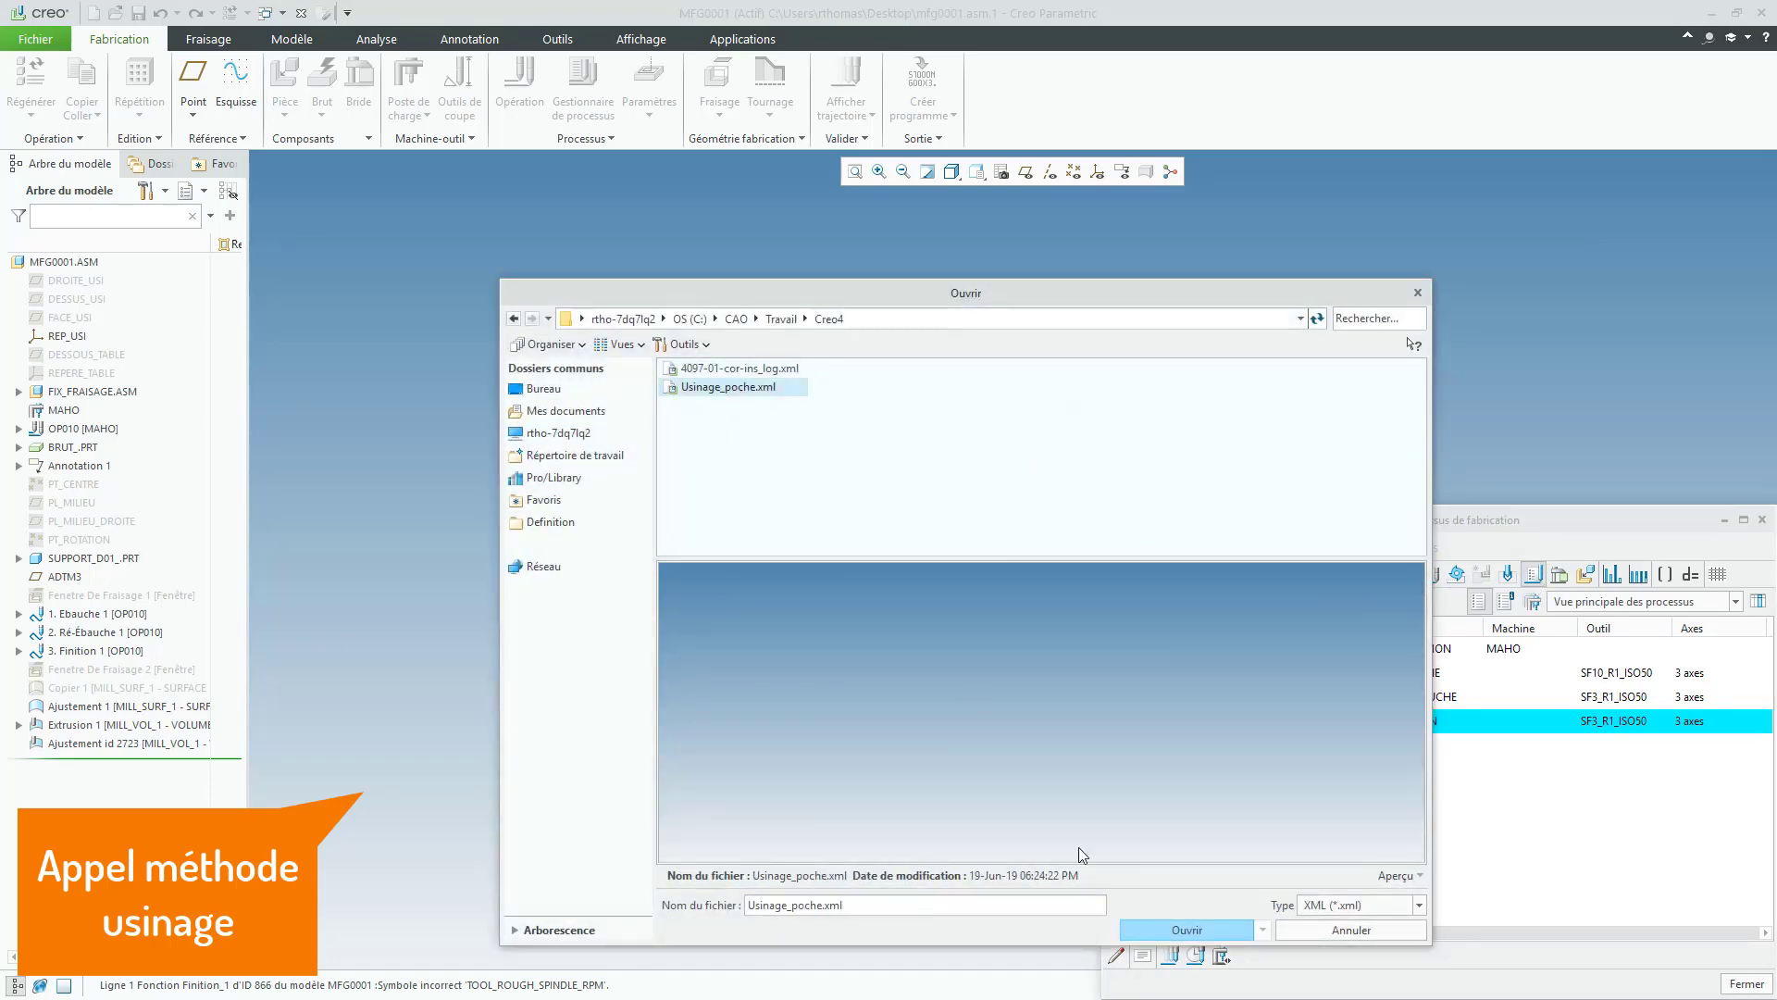
click(1158, 928)
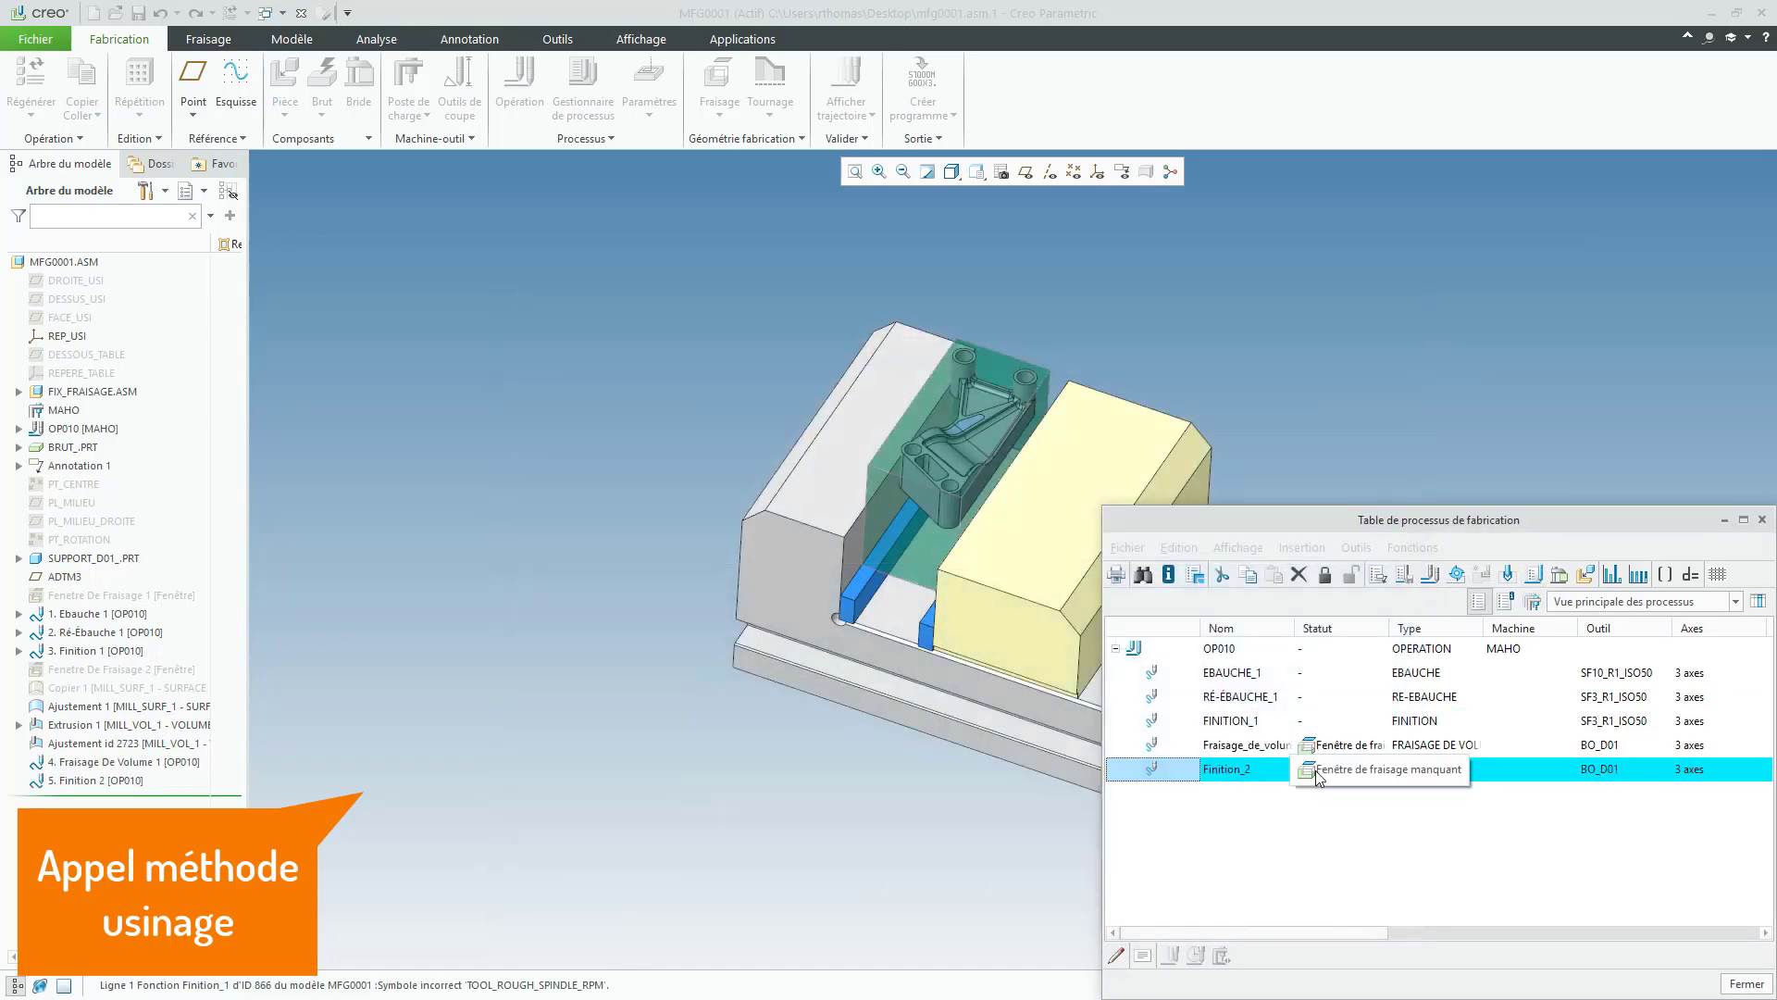
click(1246, 768)
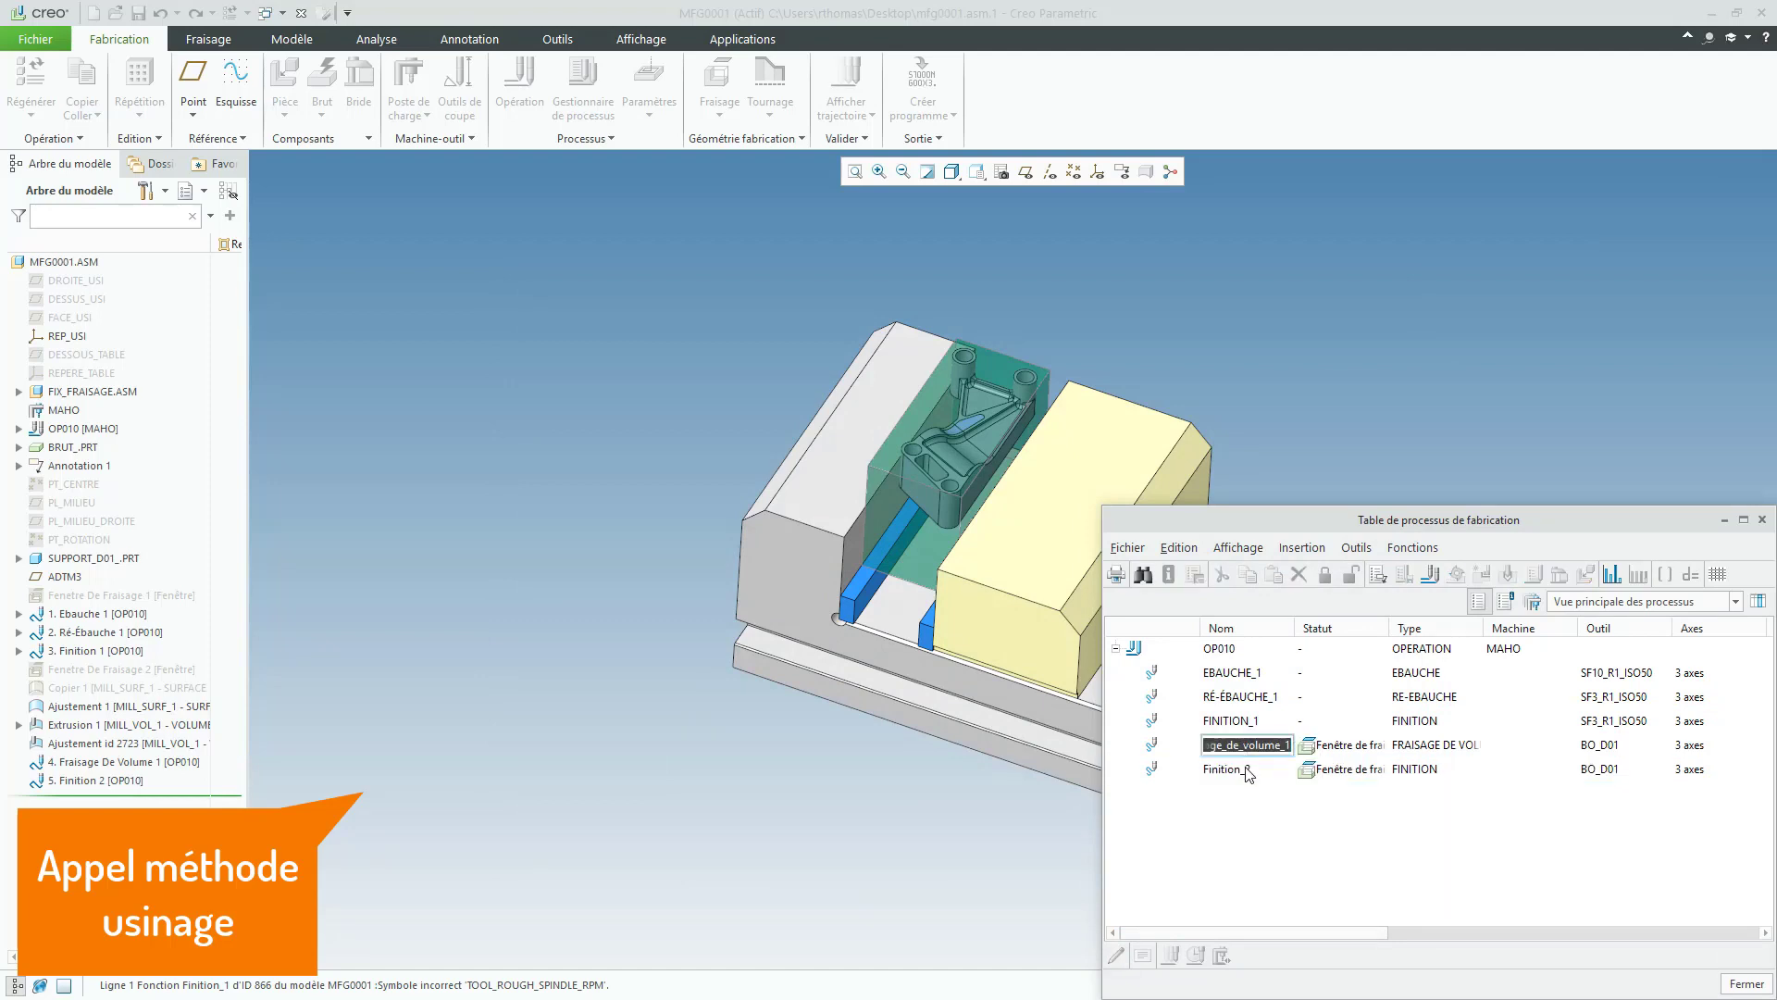
click(1756, 986)
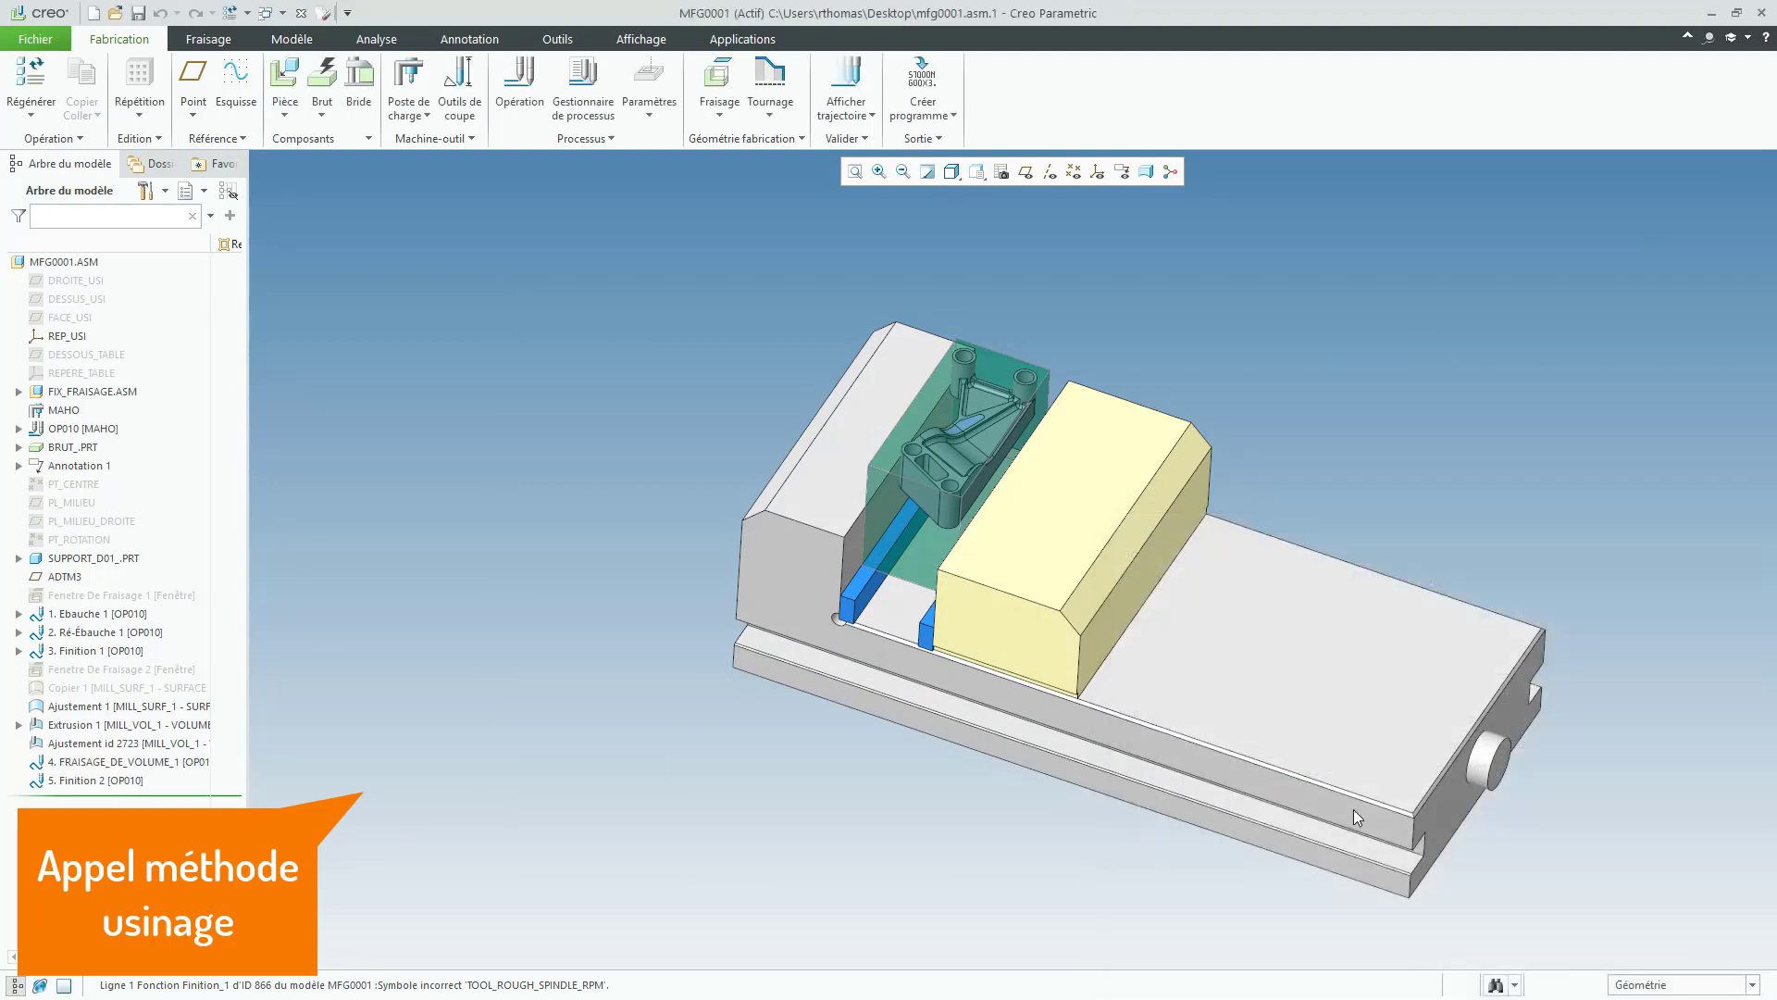
Step: Redefine volume milling sequence 4 with the milling volume as machining reference and the pocket's three top faces as upper surfaces, and compute its tool path
click(89, 763)
click(99, 681)
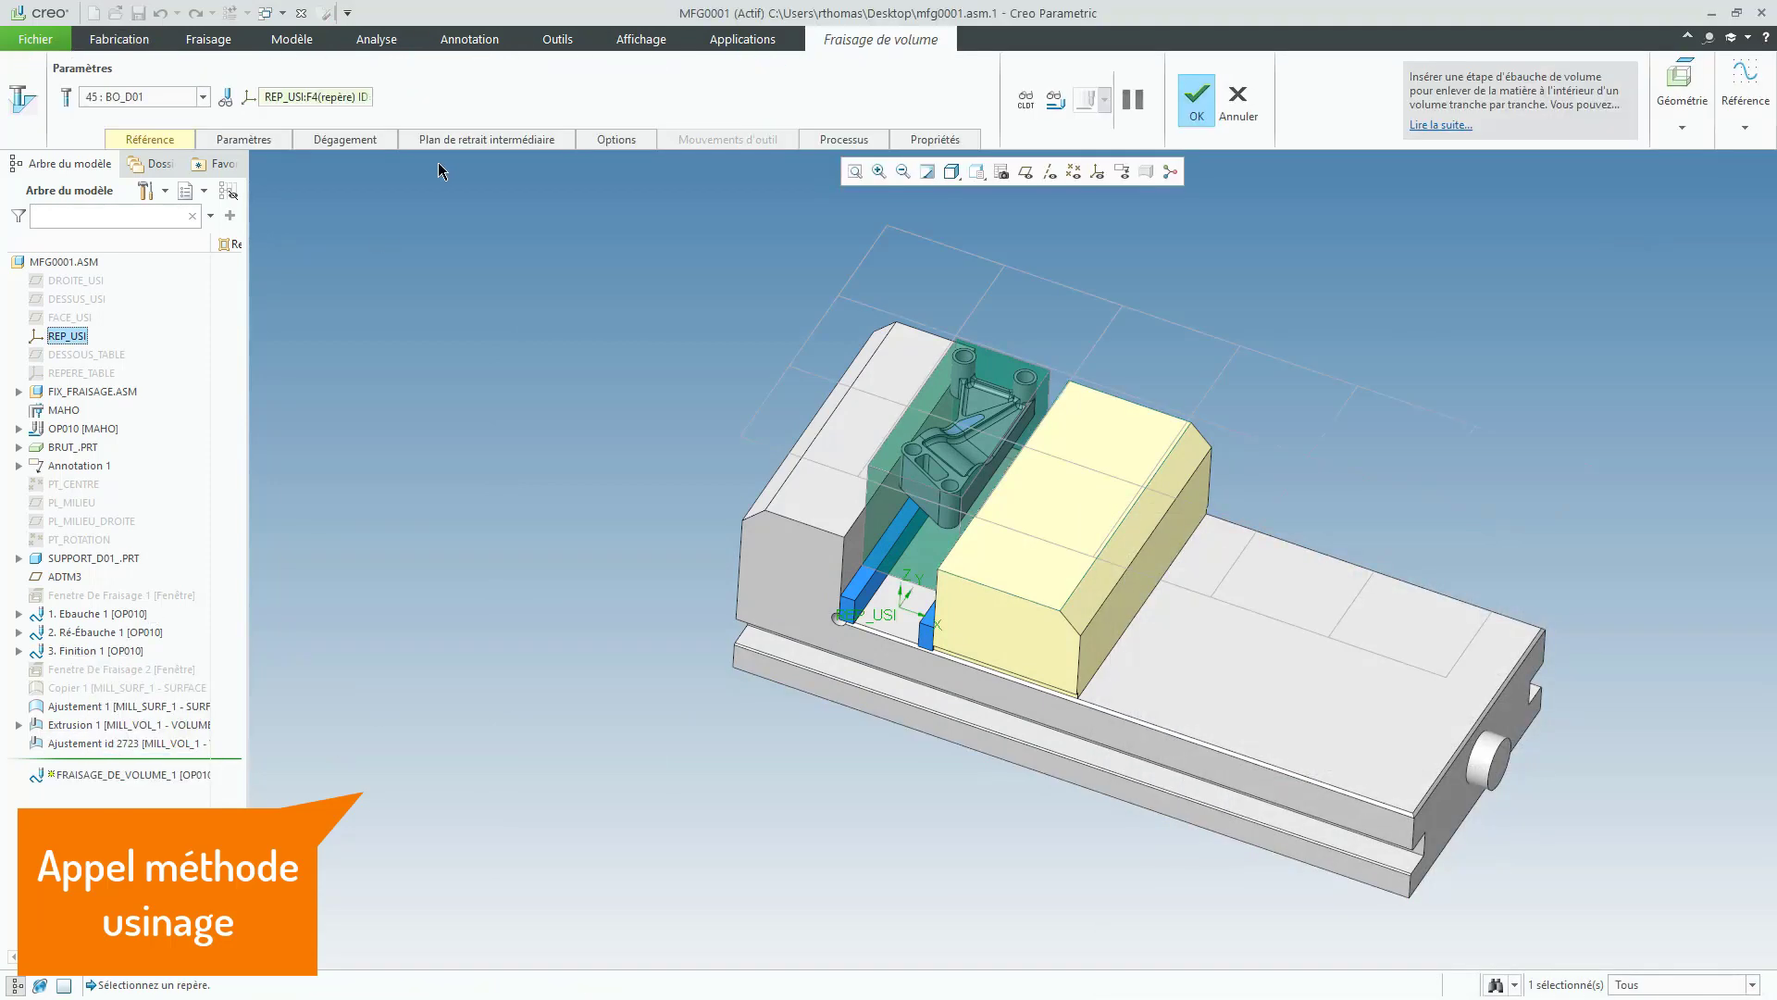
scroll(972, 435, down, 5)
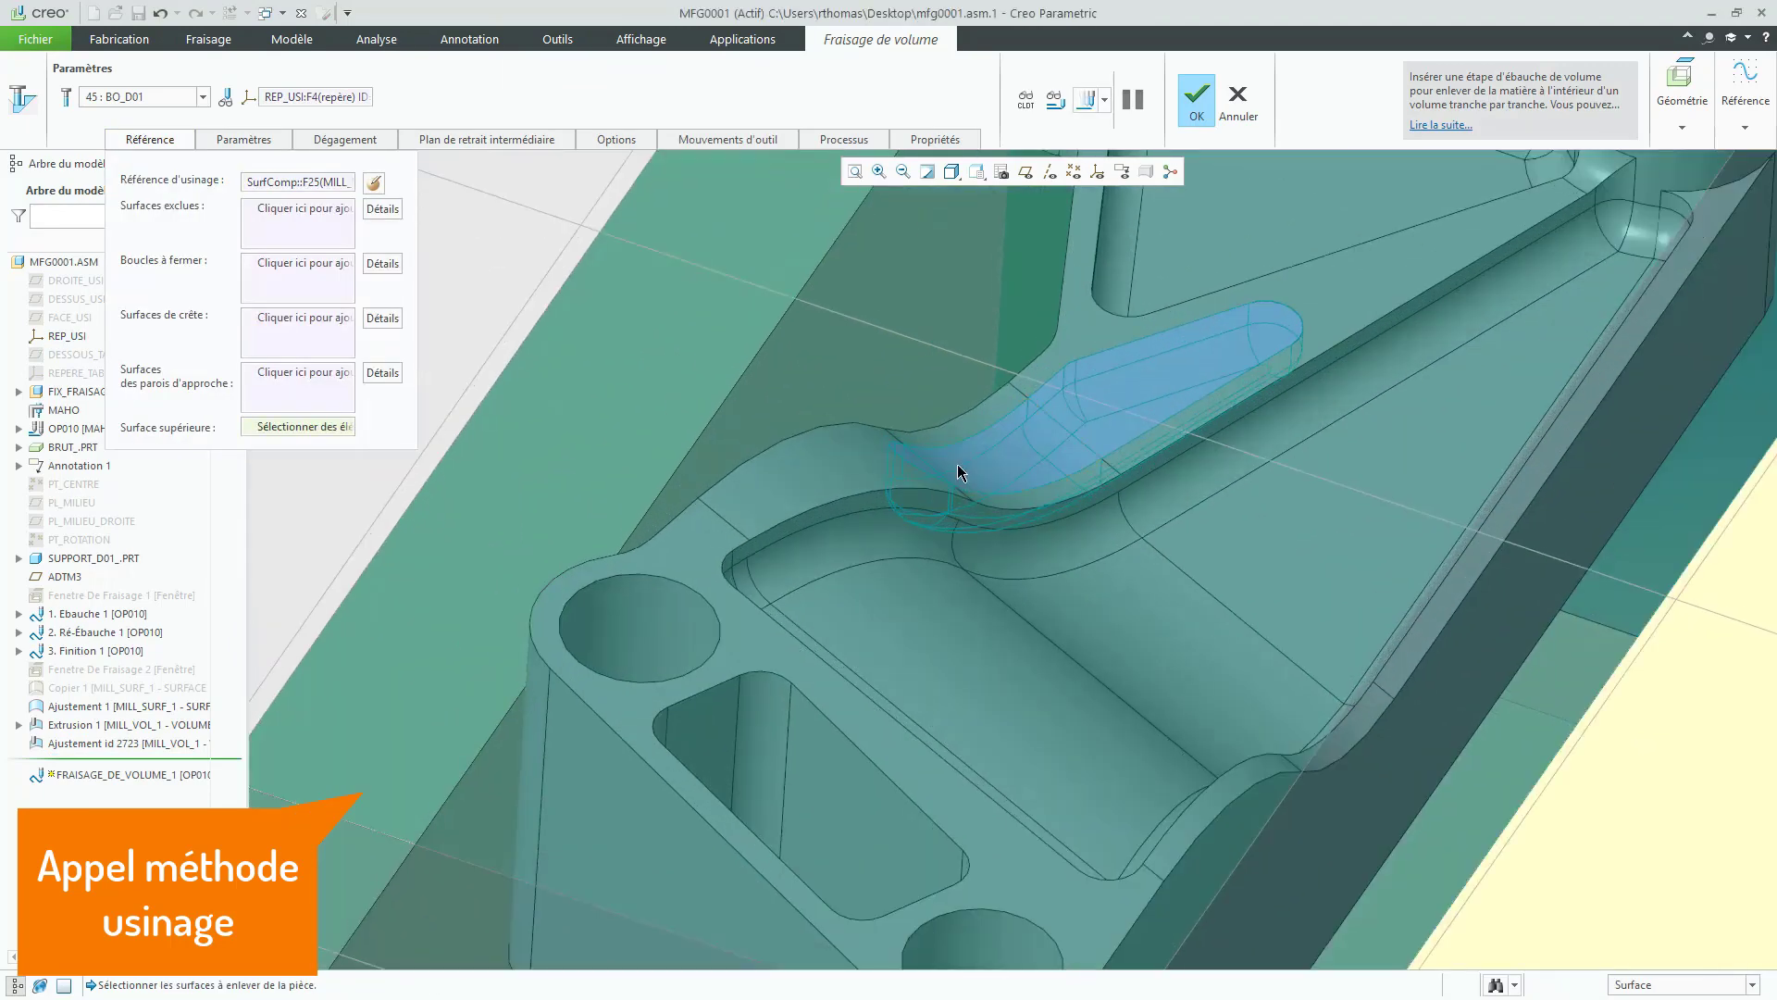
click(957, 463)
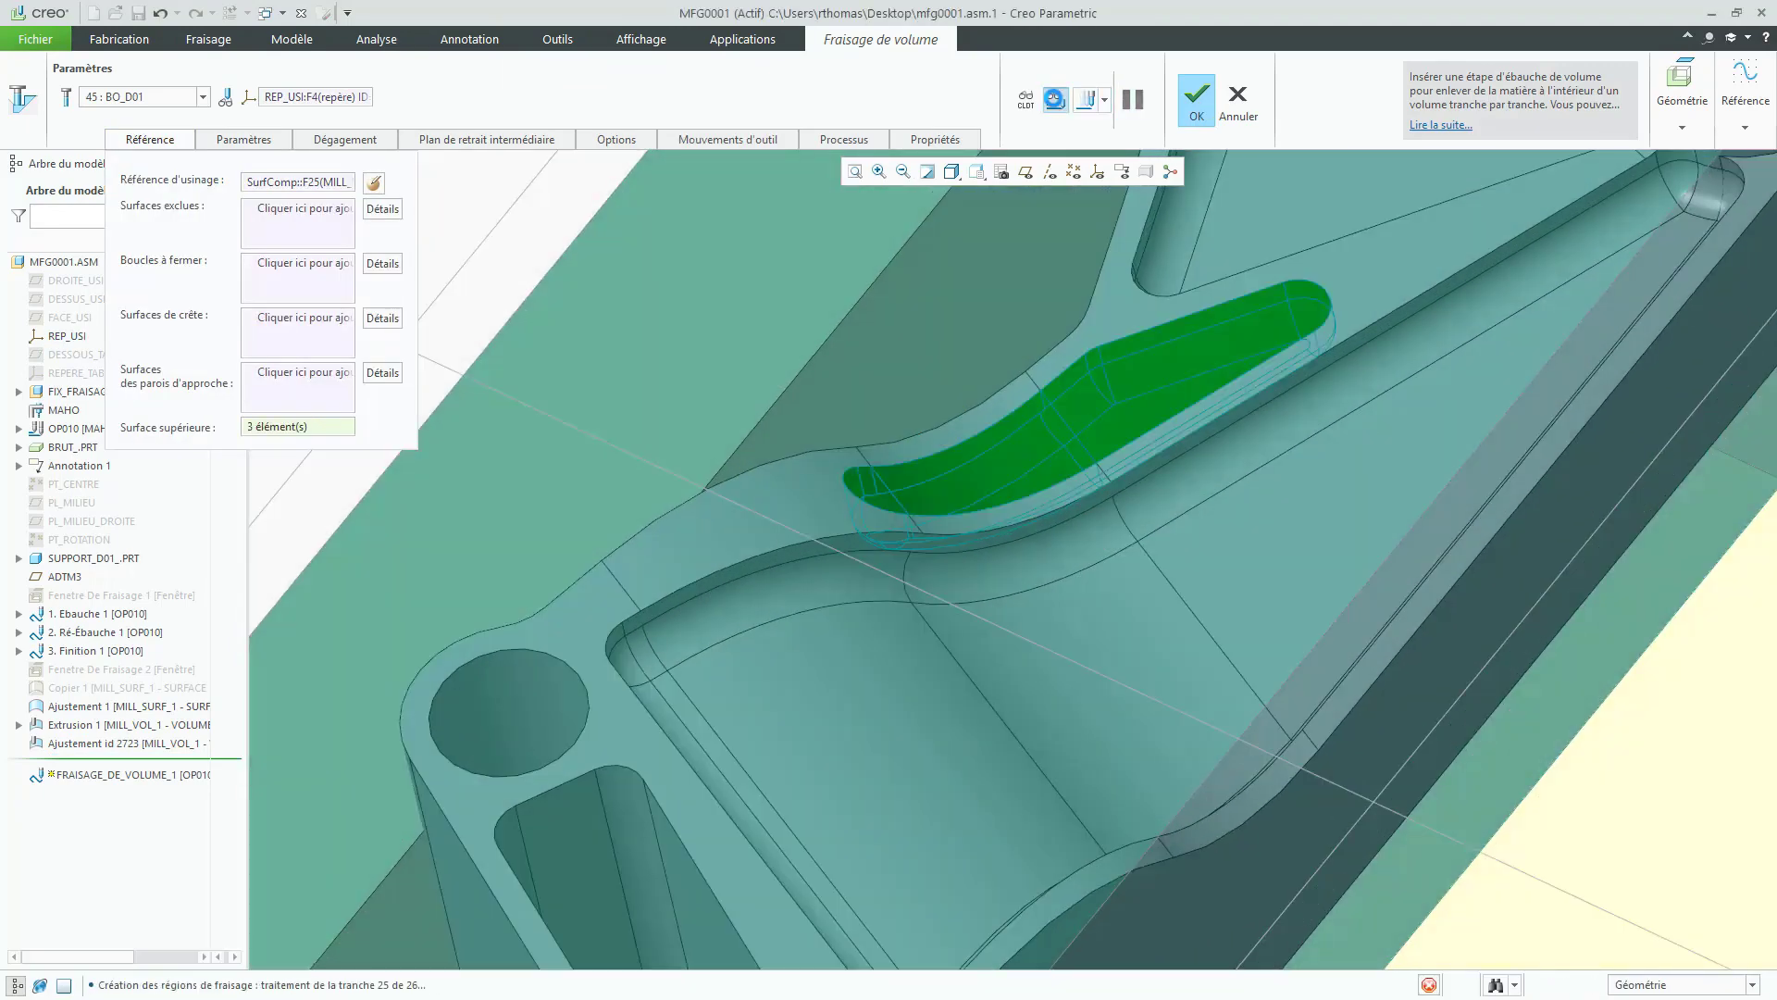
click(1055, 99)
scroll(1109, 318, up, 5)
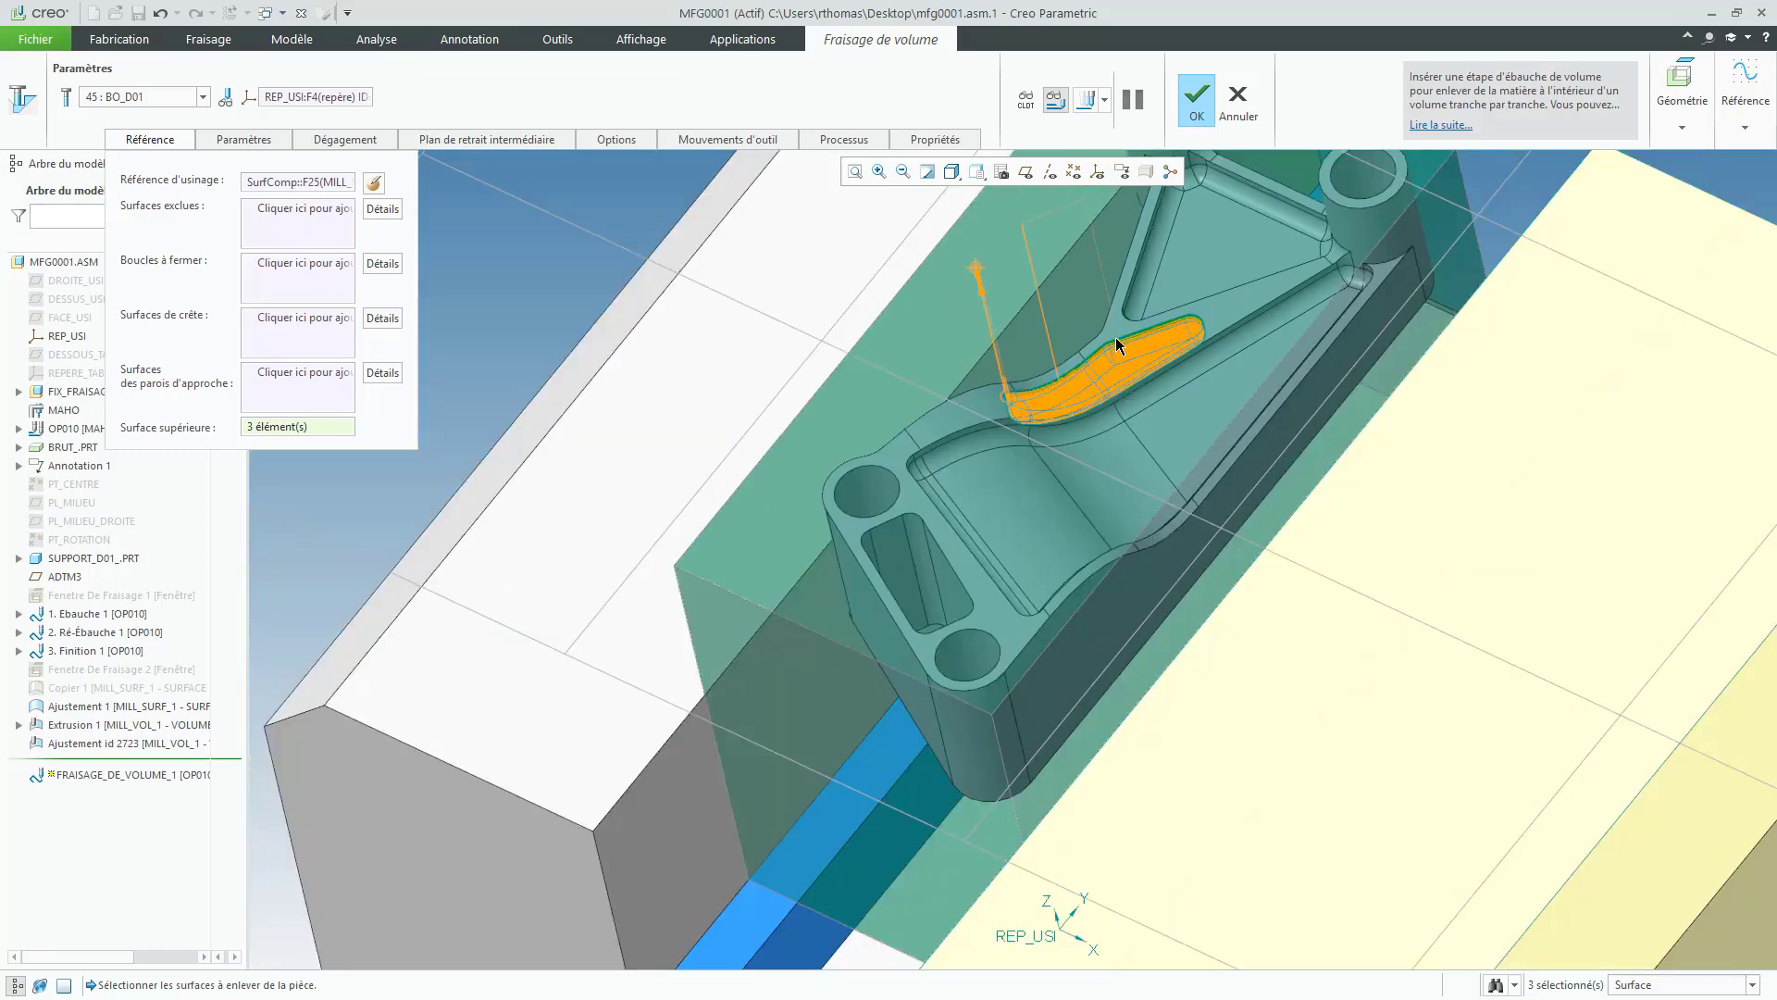
click(1195, 100)
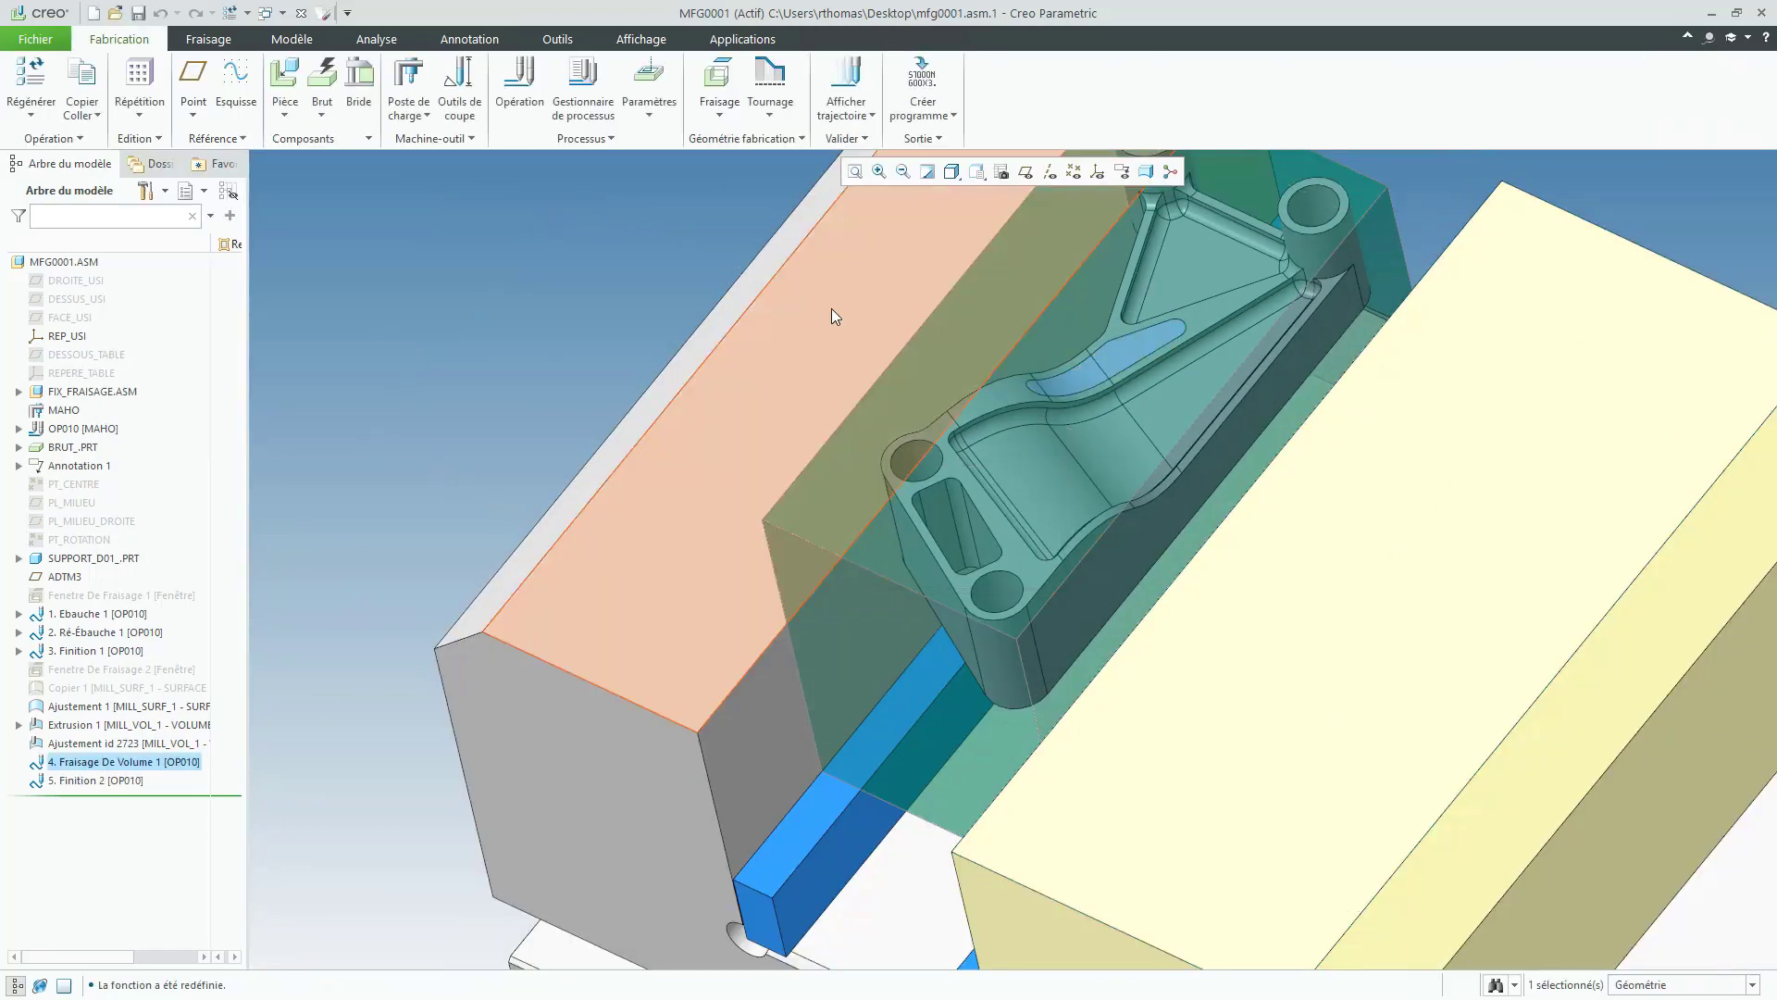
Step: Open the Finition 2 sequence in OP010 for redefinition and compute its tool path
click(134, 782)
click(140, 682)
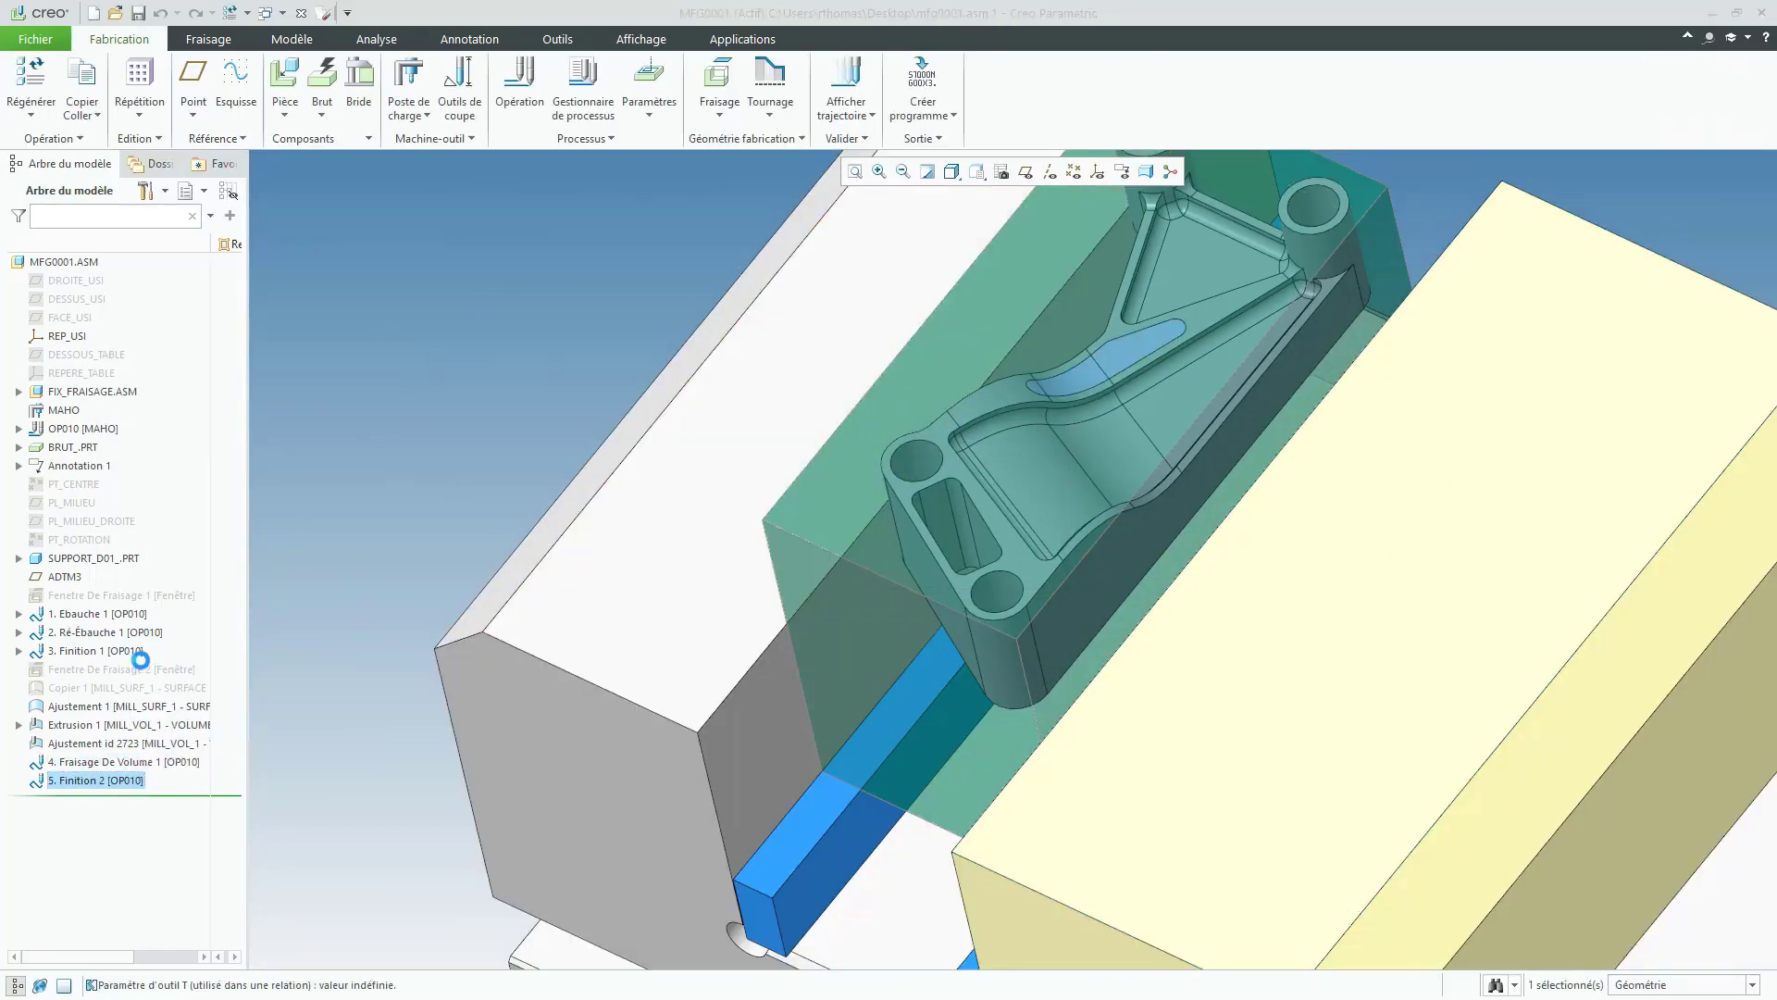
click(885, 109)
Step: Insert the user-defined feature fraisage_poche.gph with advanced reference configuration
scroll(1119, 358, down, 8)
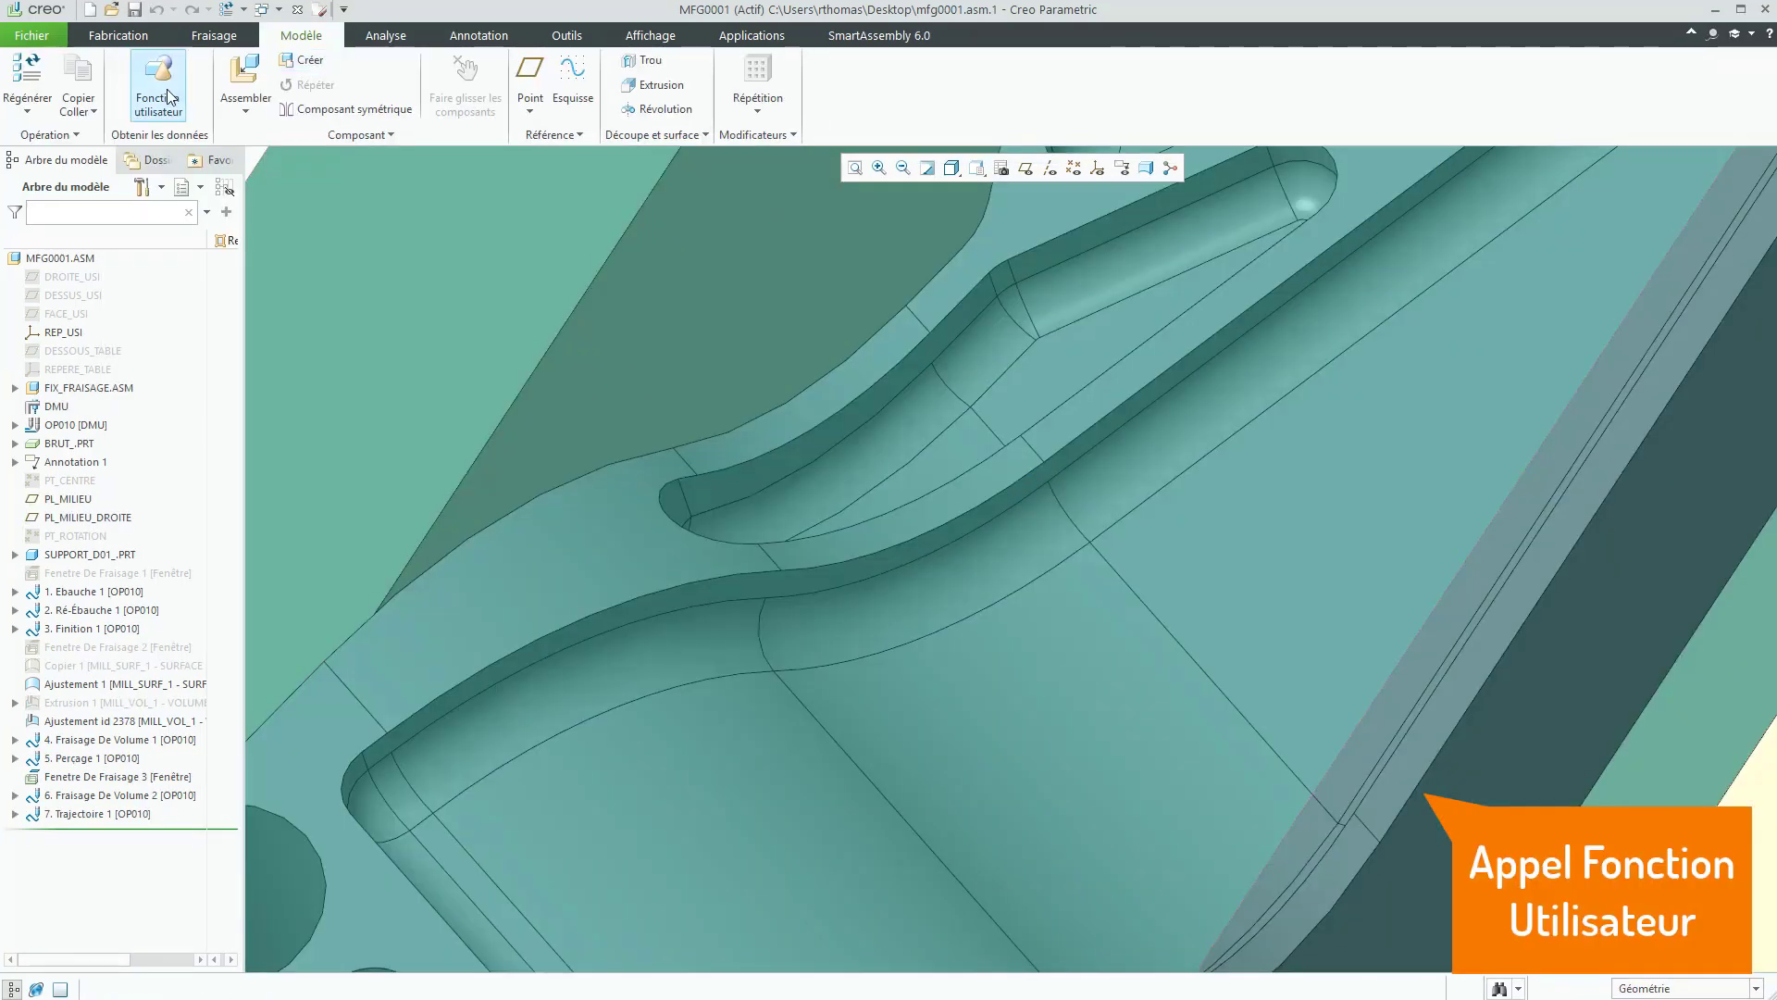
click(157, 83)
click(644, 394)
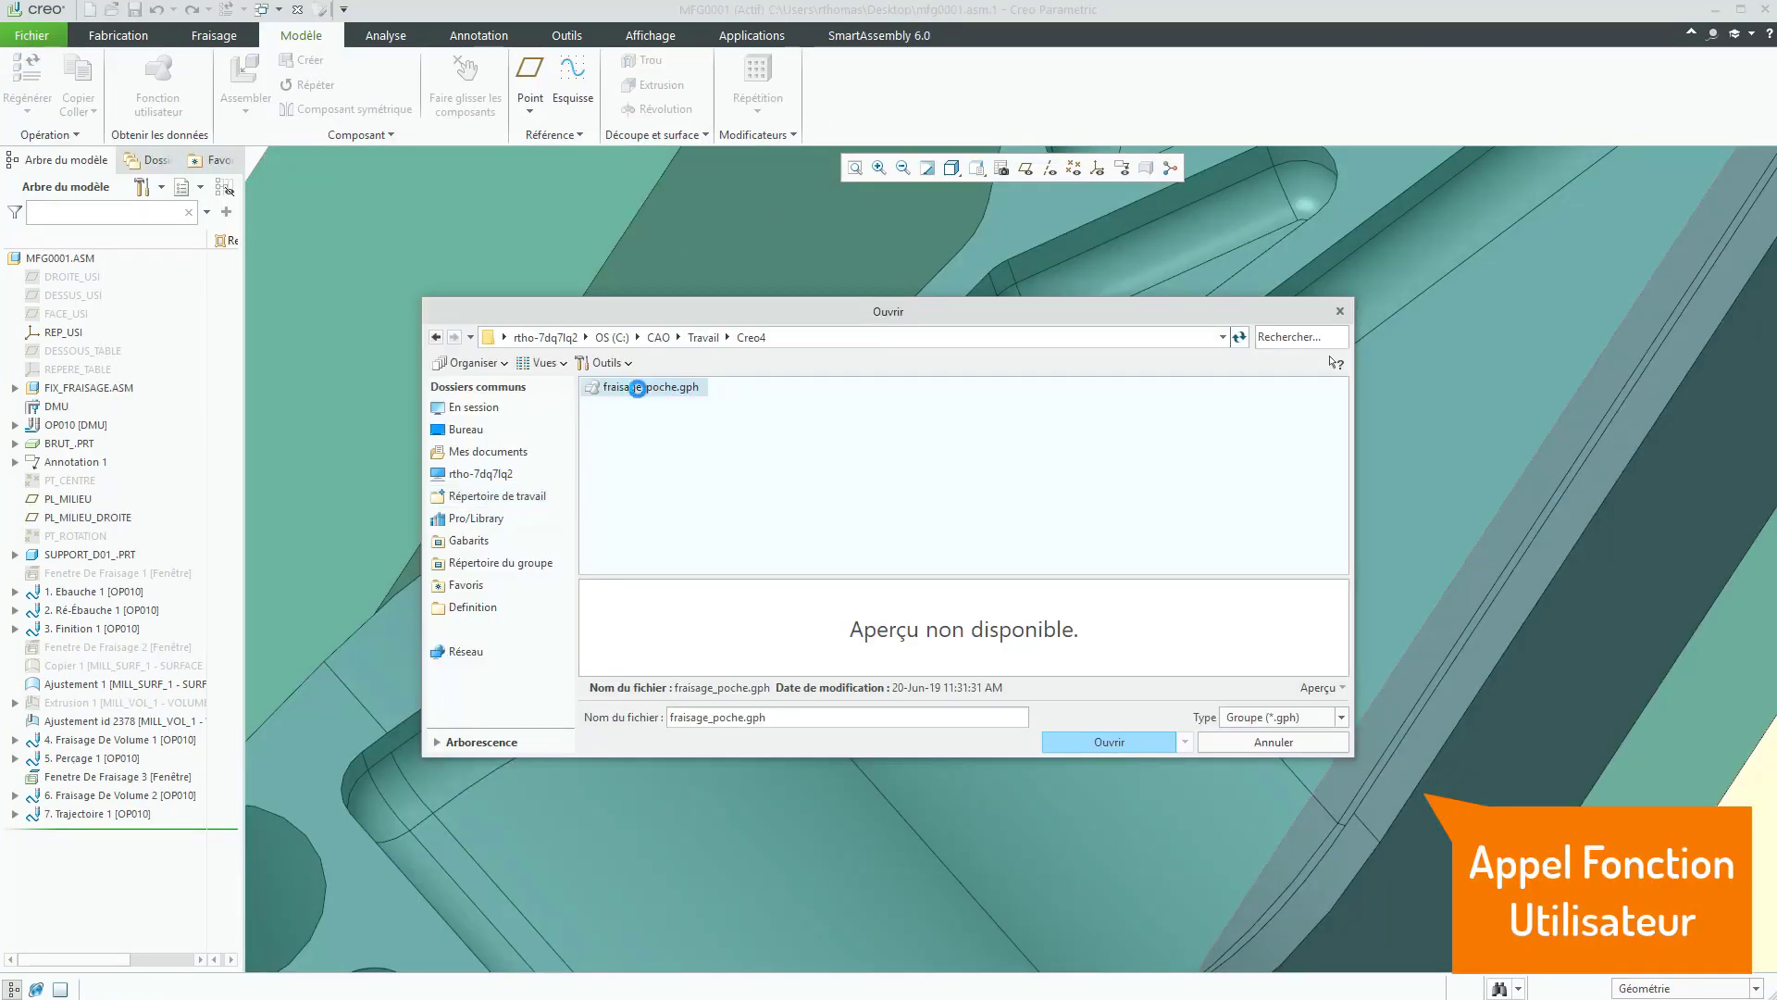
double_click(638, 387)
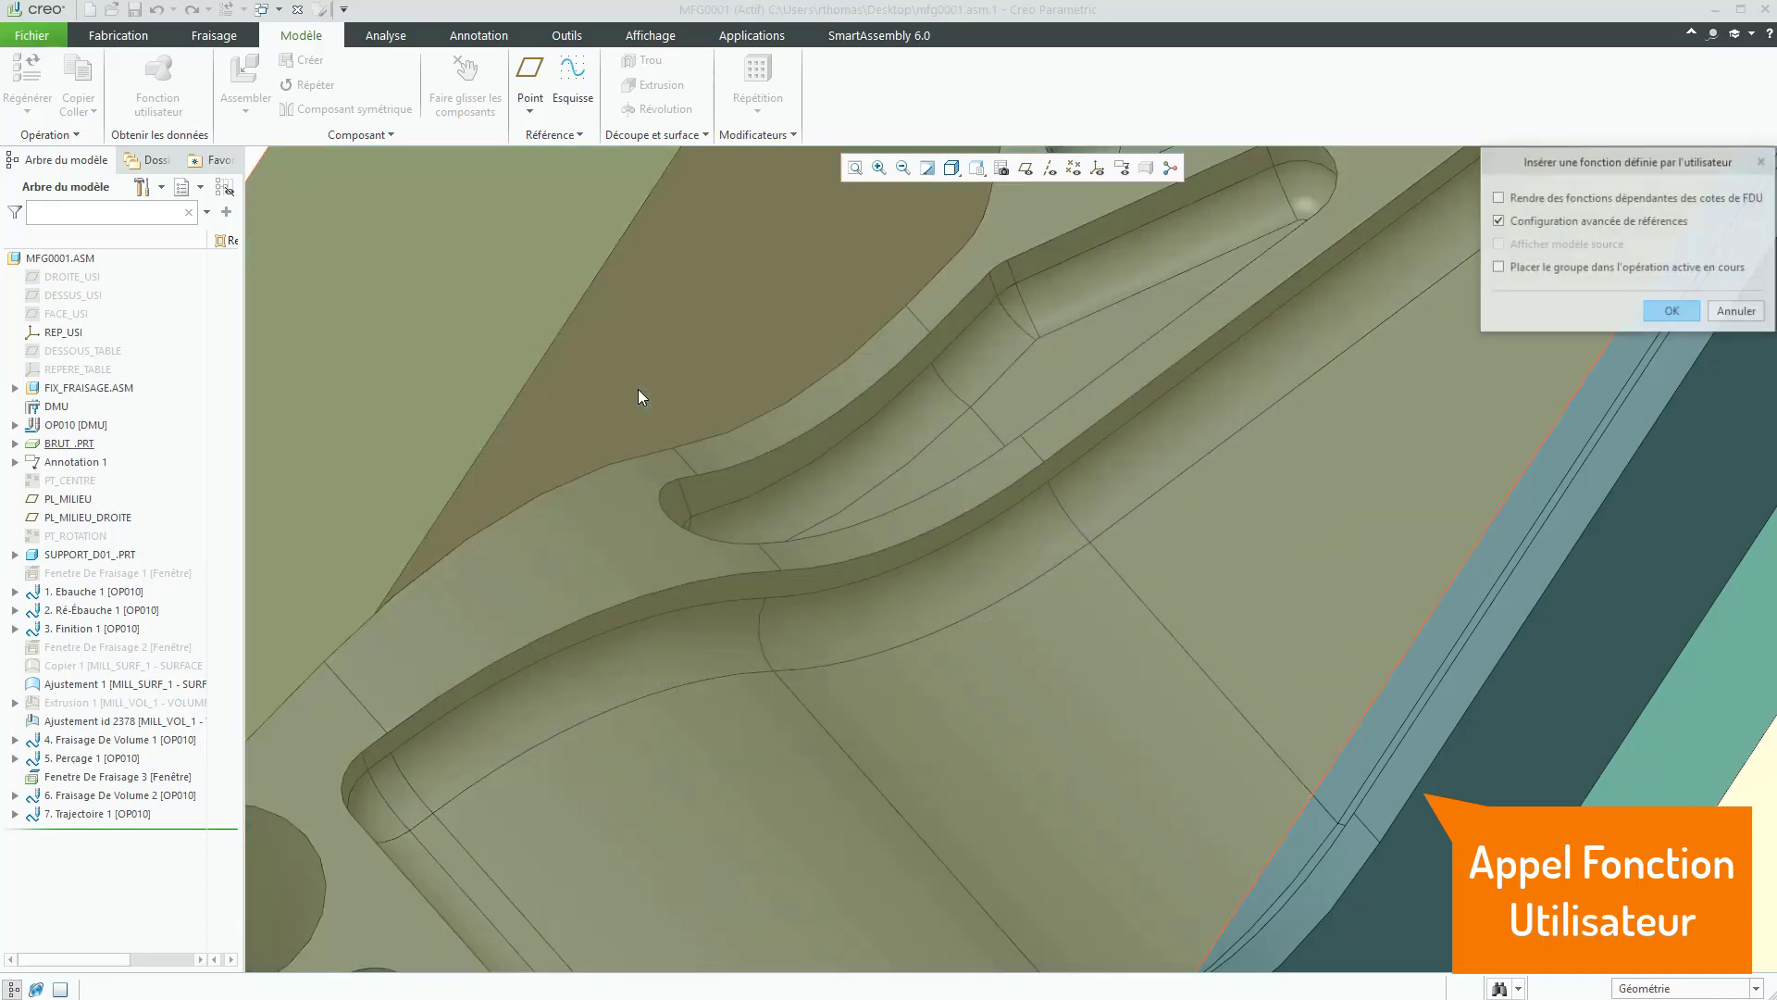
key(Return)
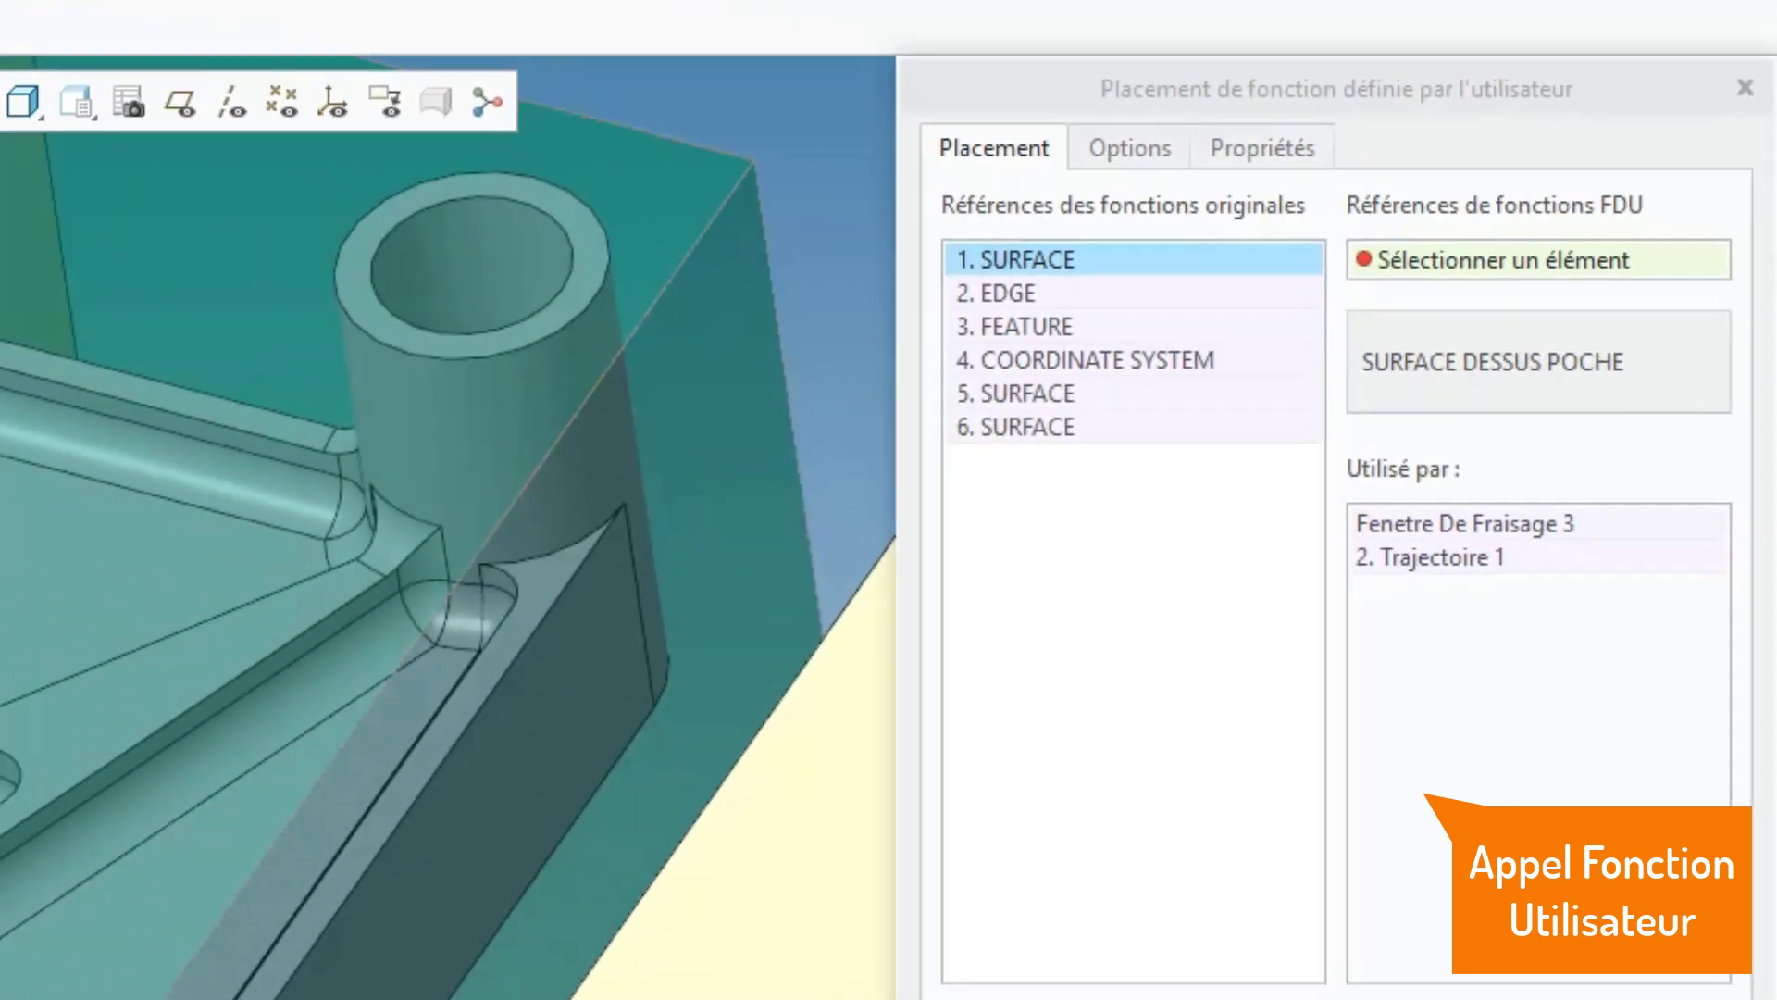
Step: Assign the top face around the small end pocket as the pocket top surface and the pocket's rim as its contour edge
click(596, 698)
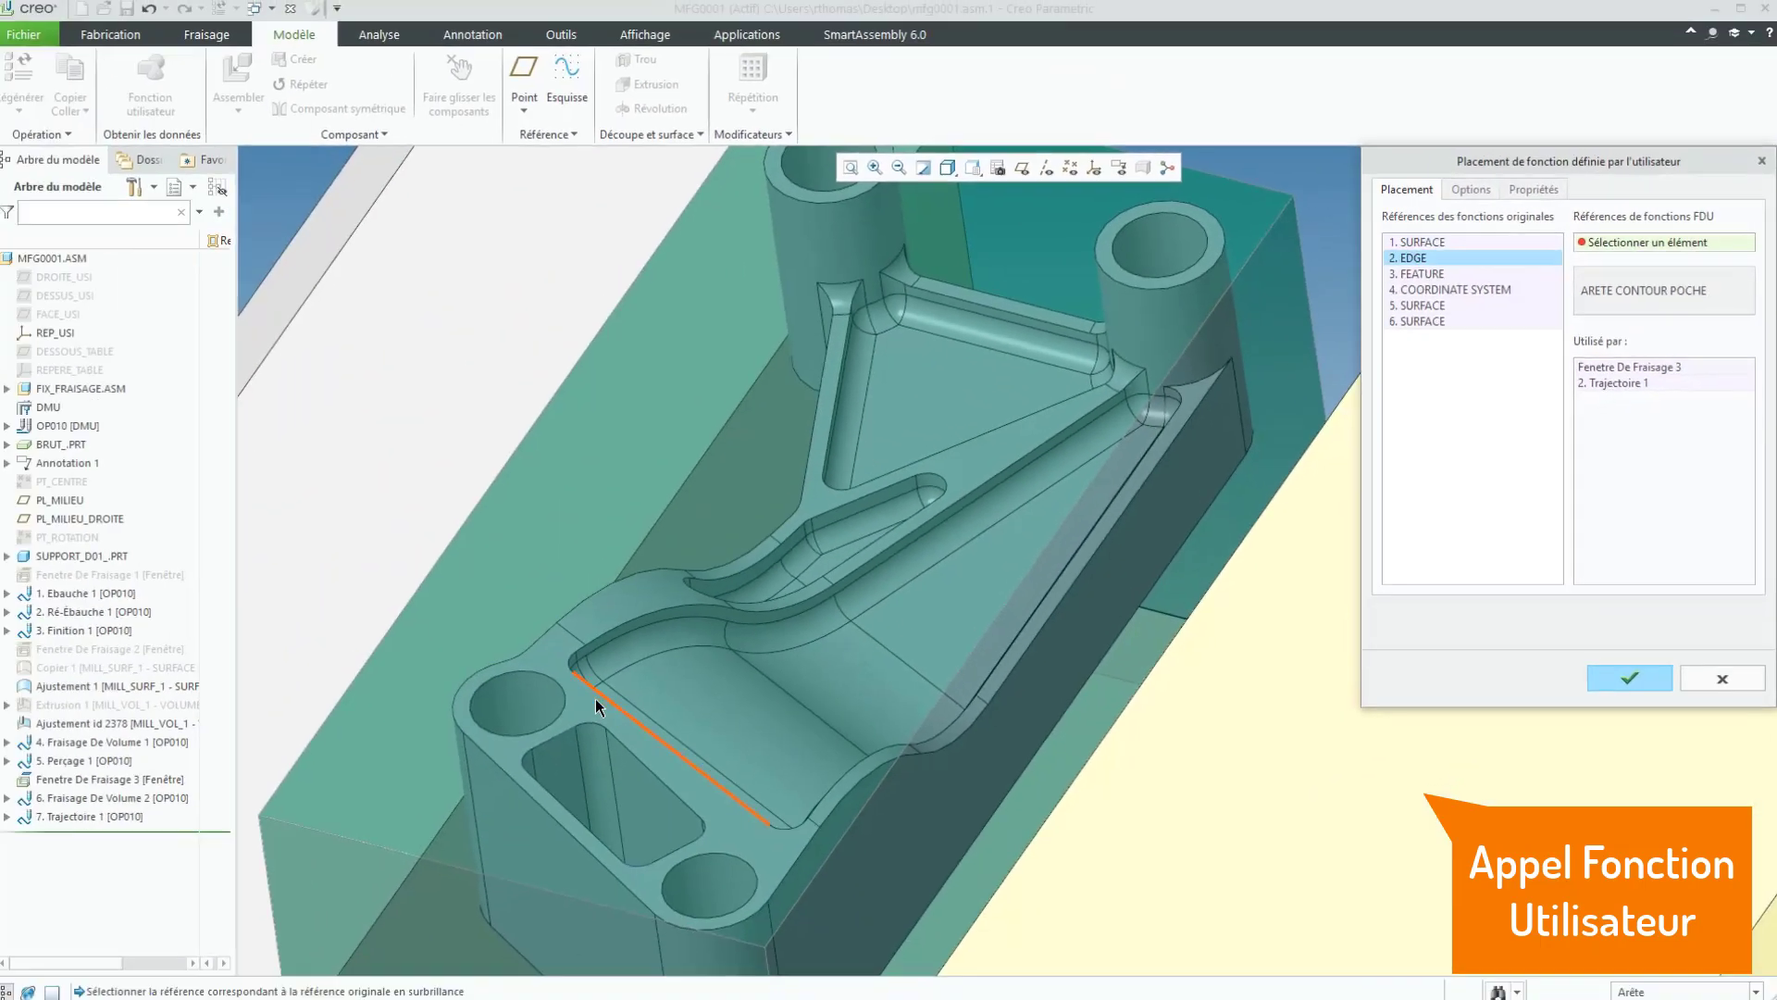
scroll(601, 696, up, 2)
scroll(573, 728, down, 5)
click(560, 672)
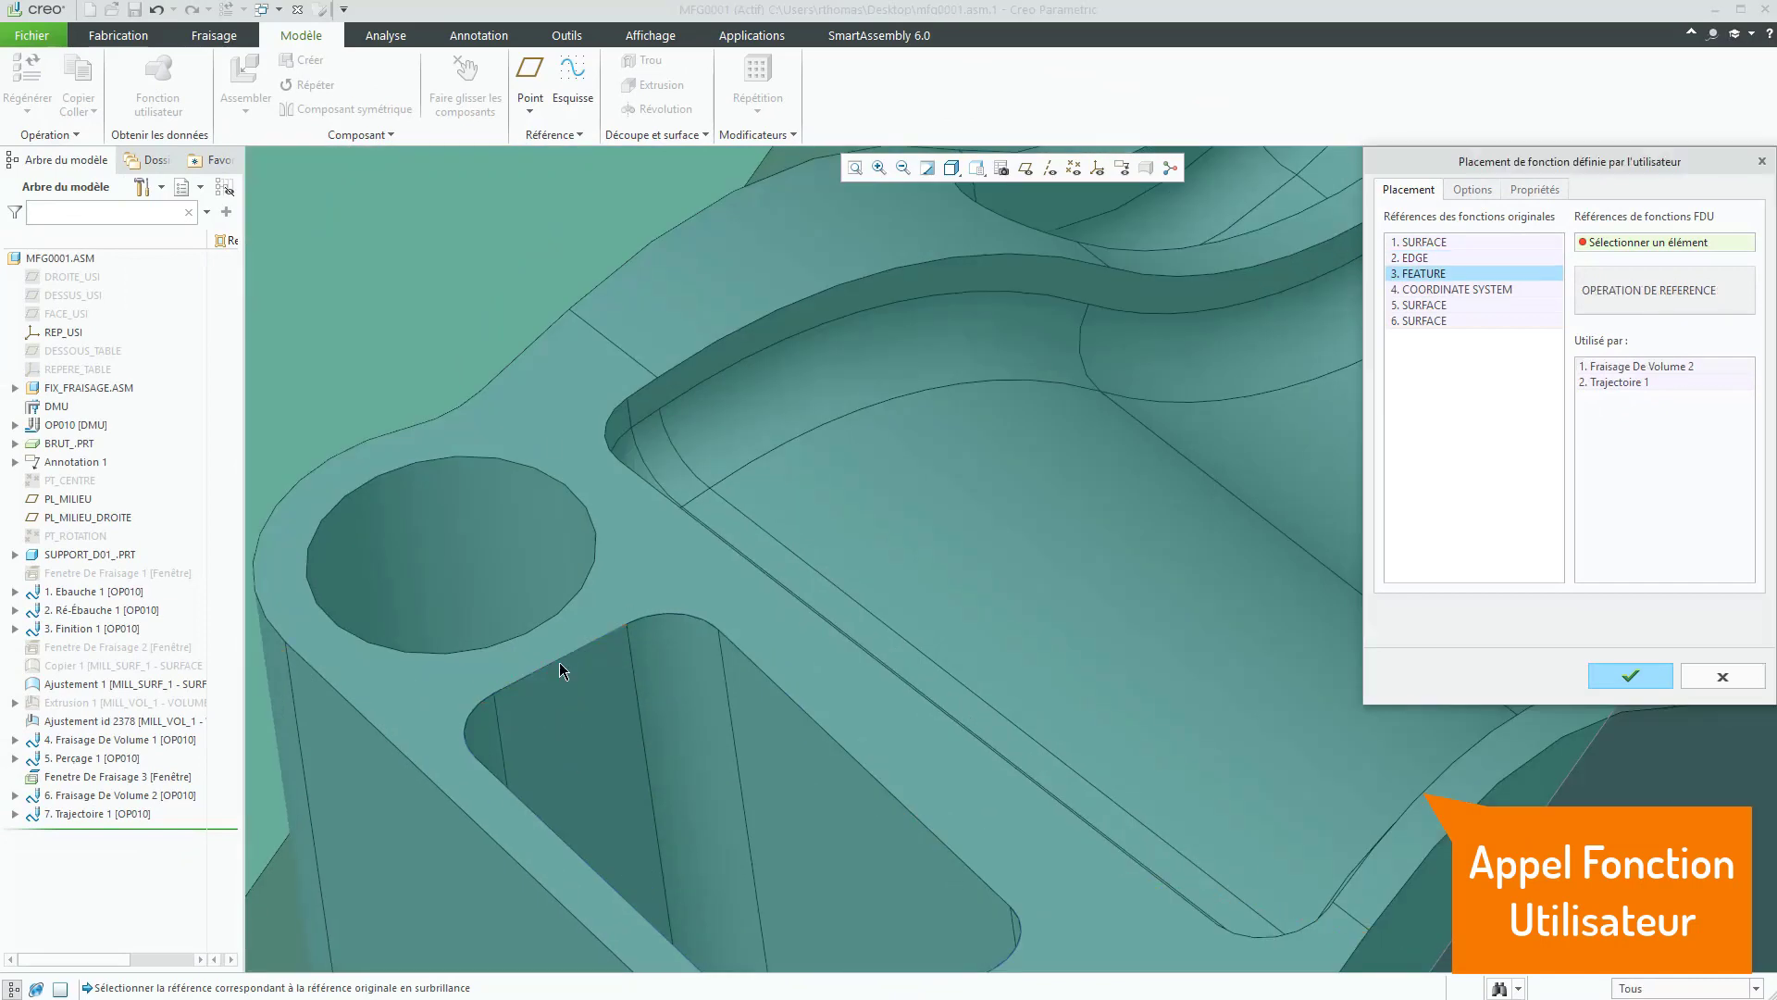
scroll(891, 541, up, 3)
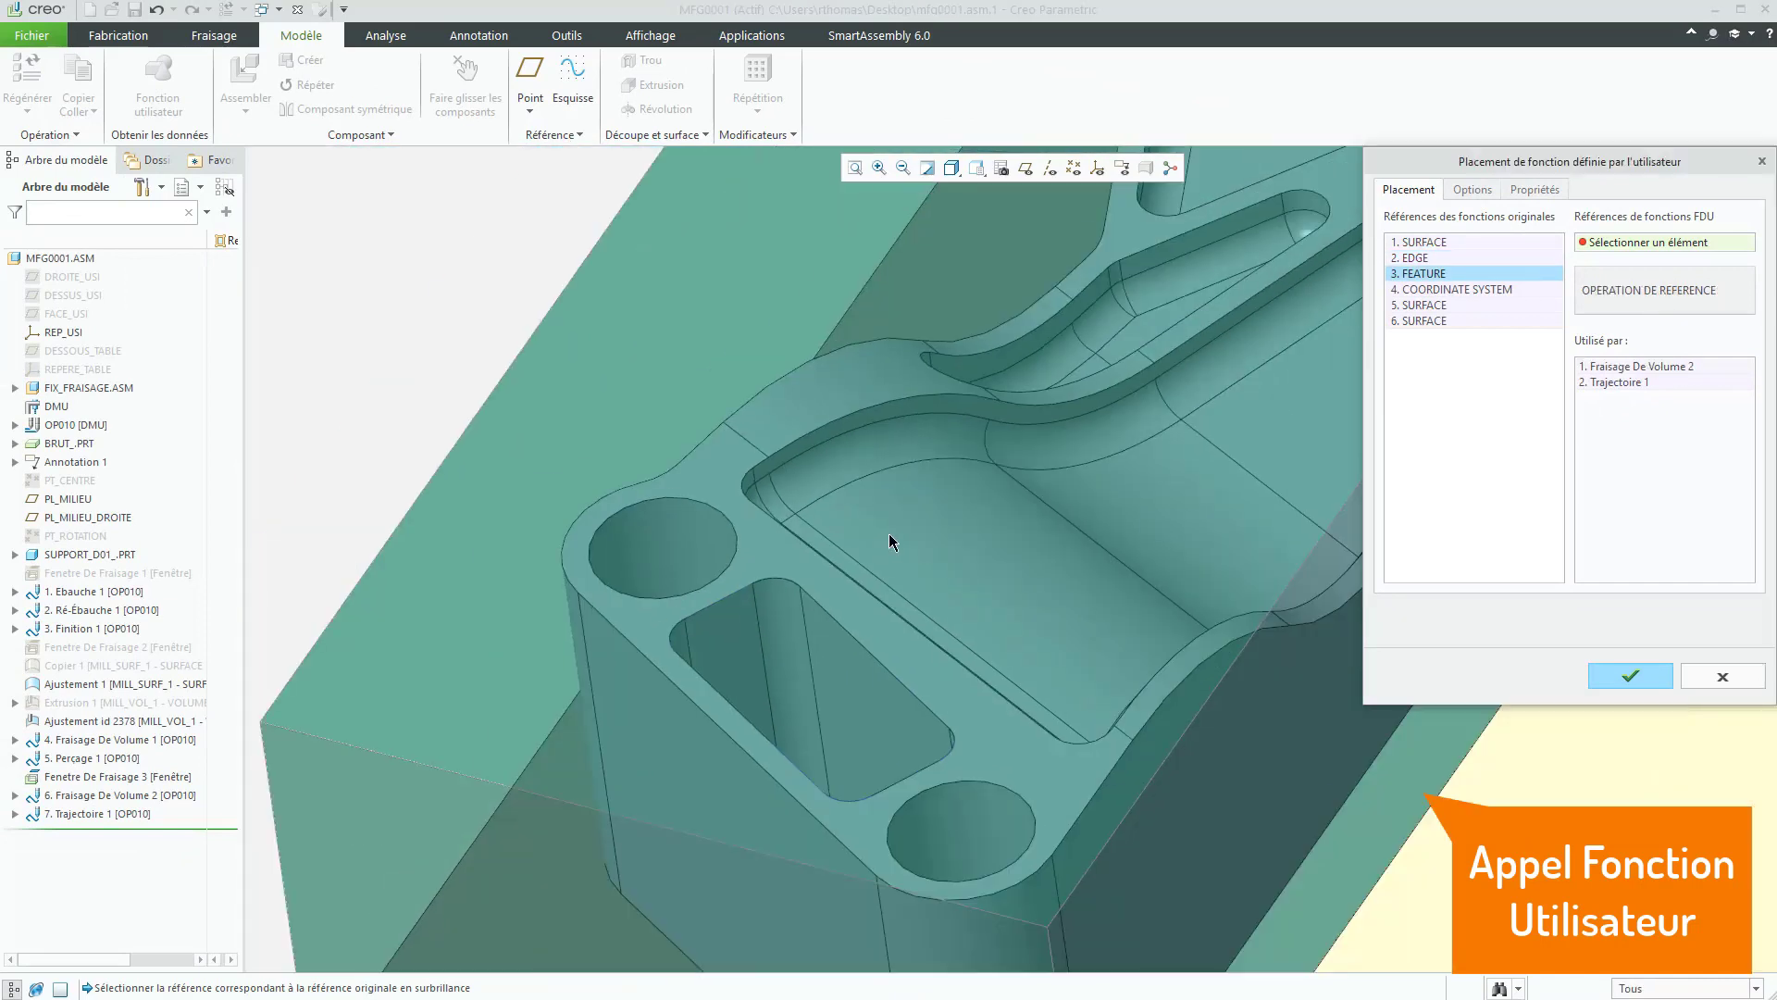
Step: Assign OP010 as the reference operation, REP_USI as the coordinate system and the top face around the pocket as the fifth reference
click(62, 421)
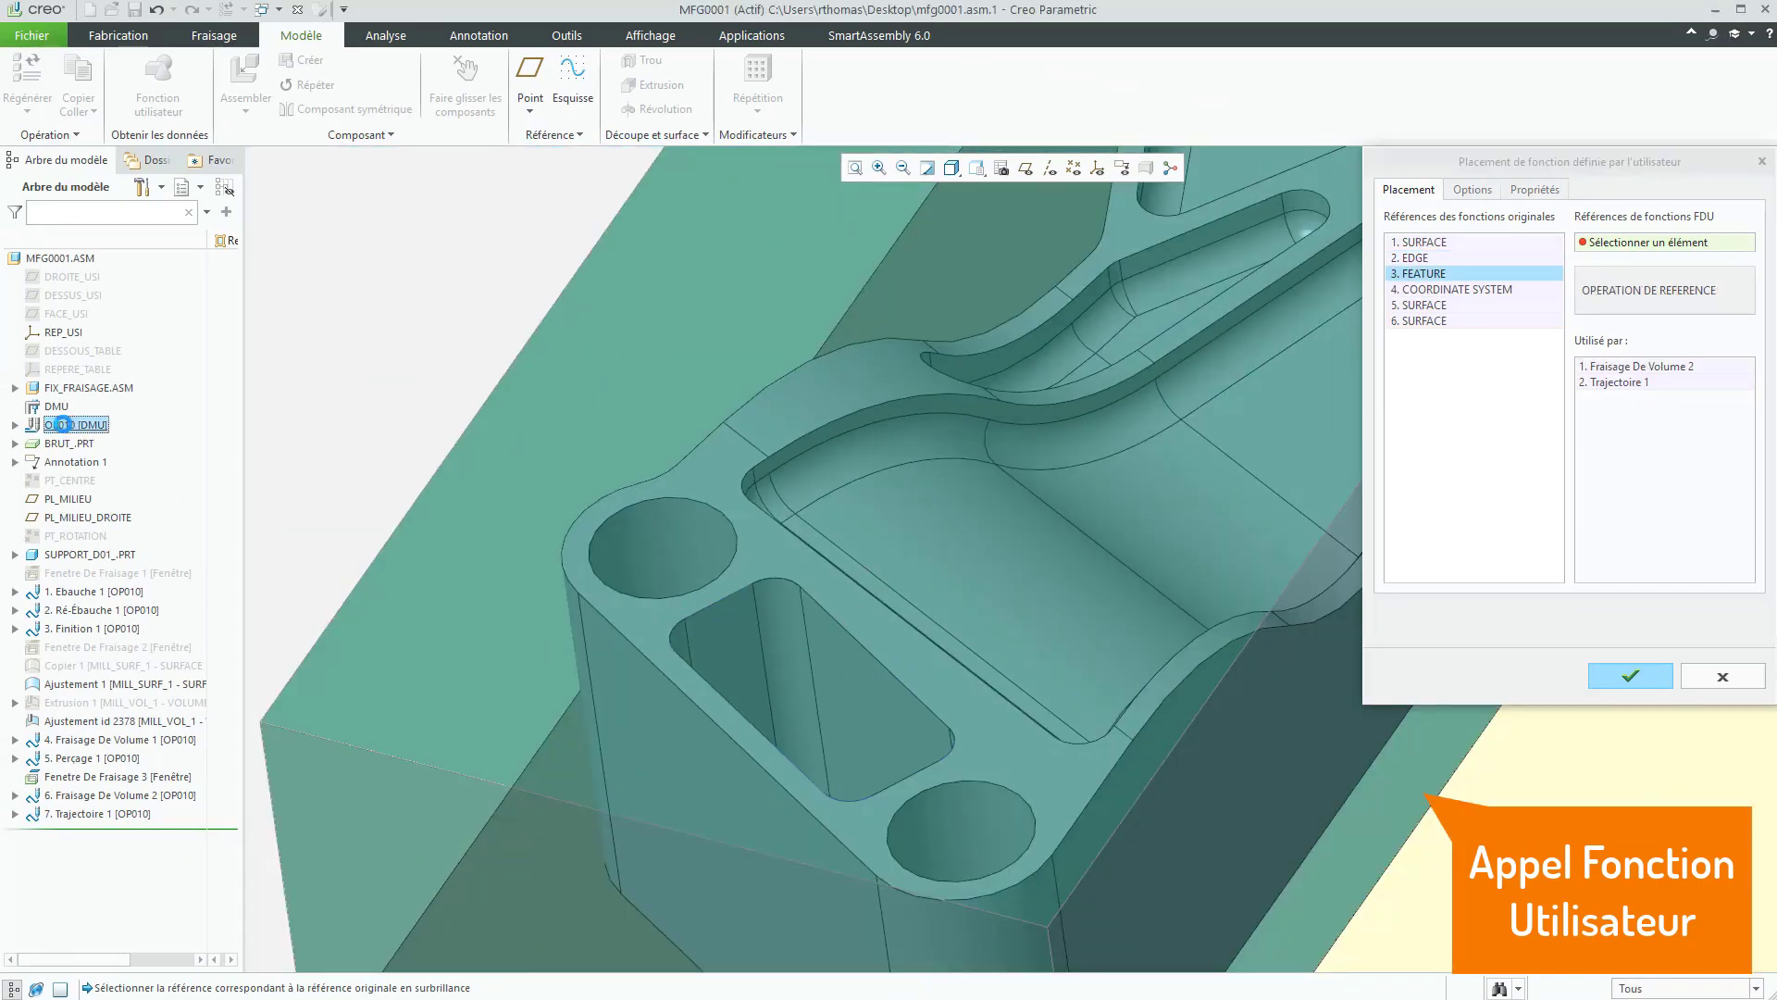
click(56, 335)
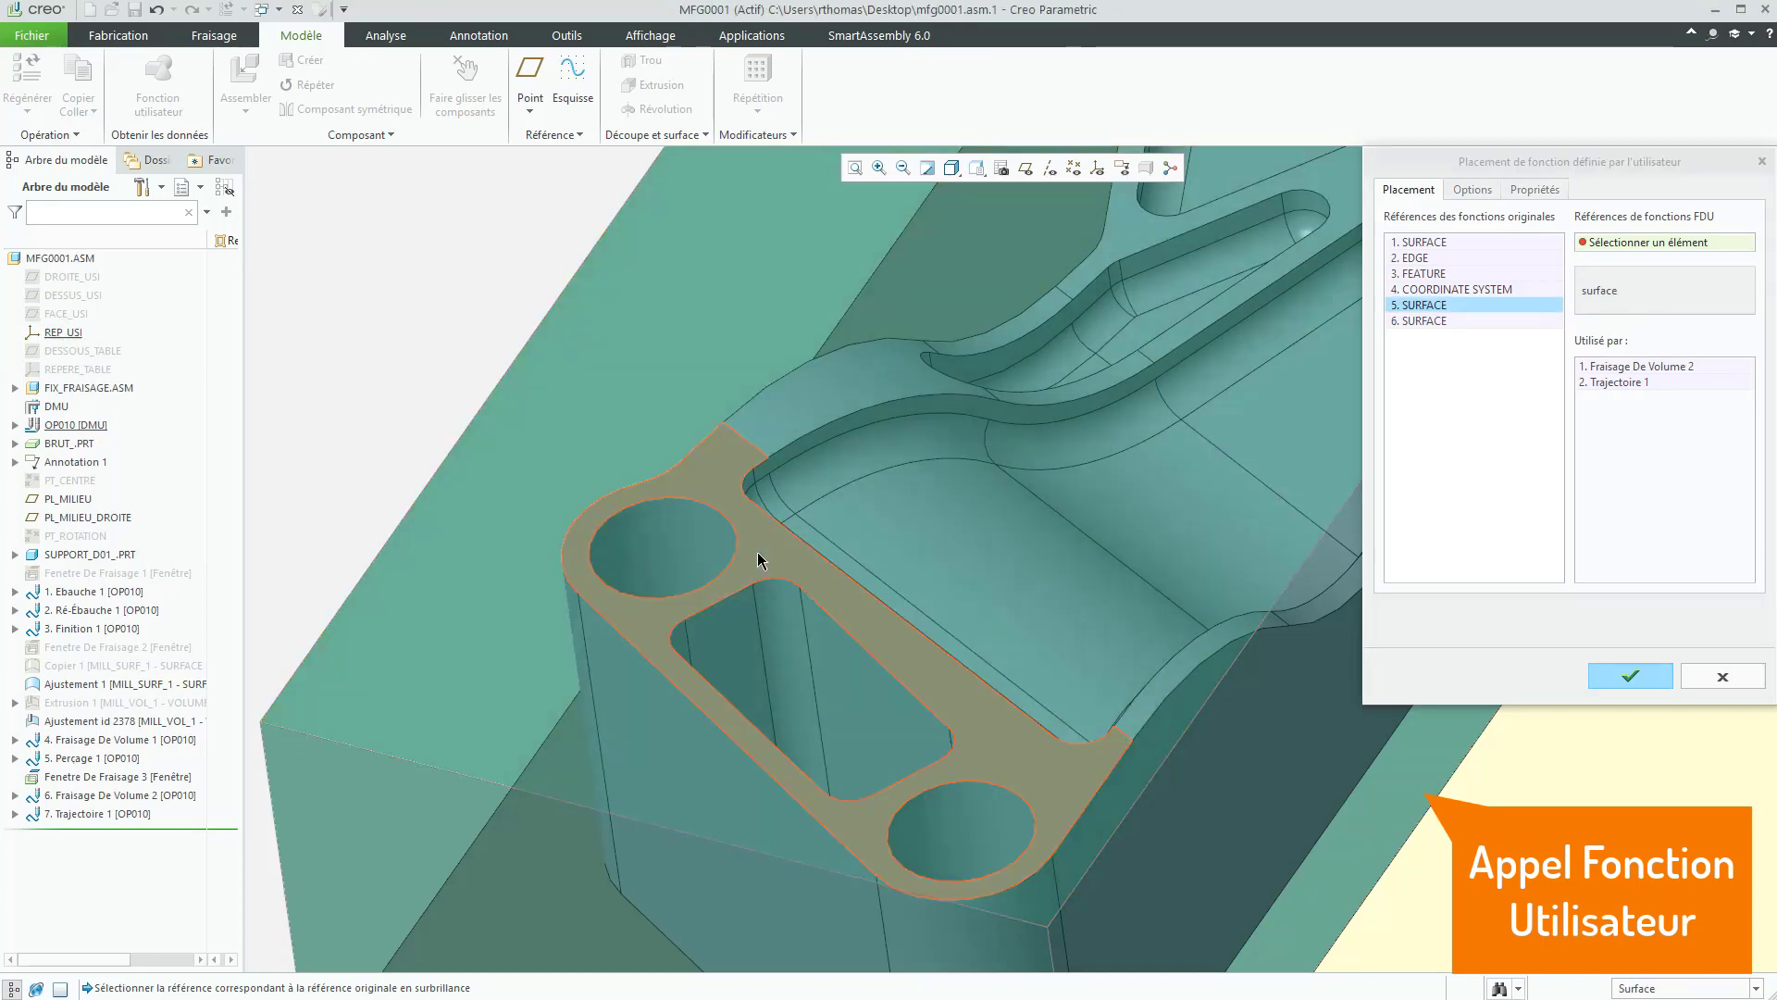
click(748, 553)
scroll(869, 528, up, 3)
scroll(857, 564, up, 2)
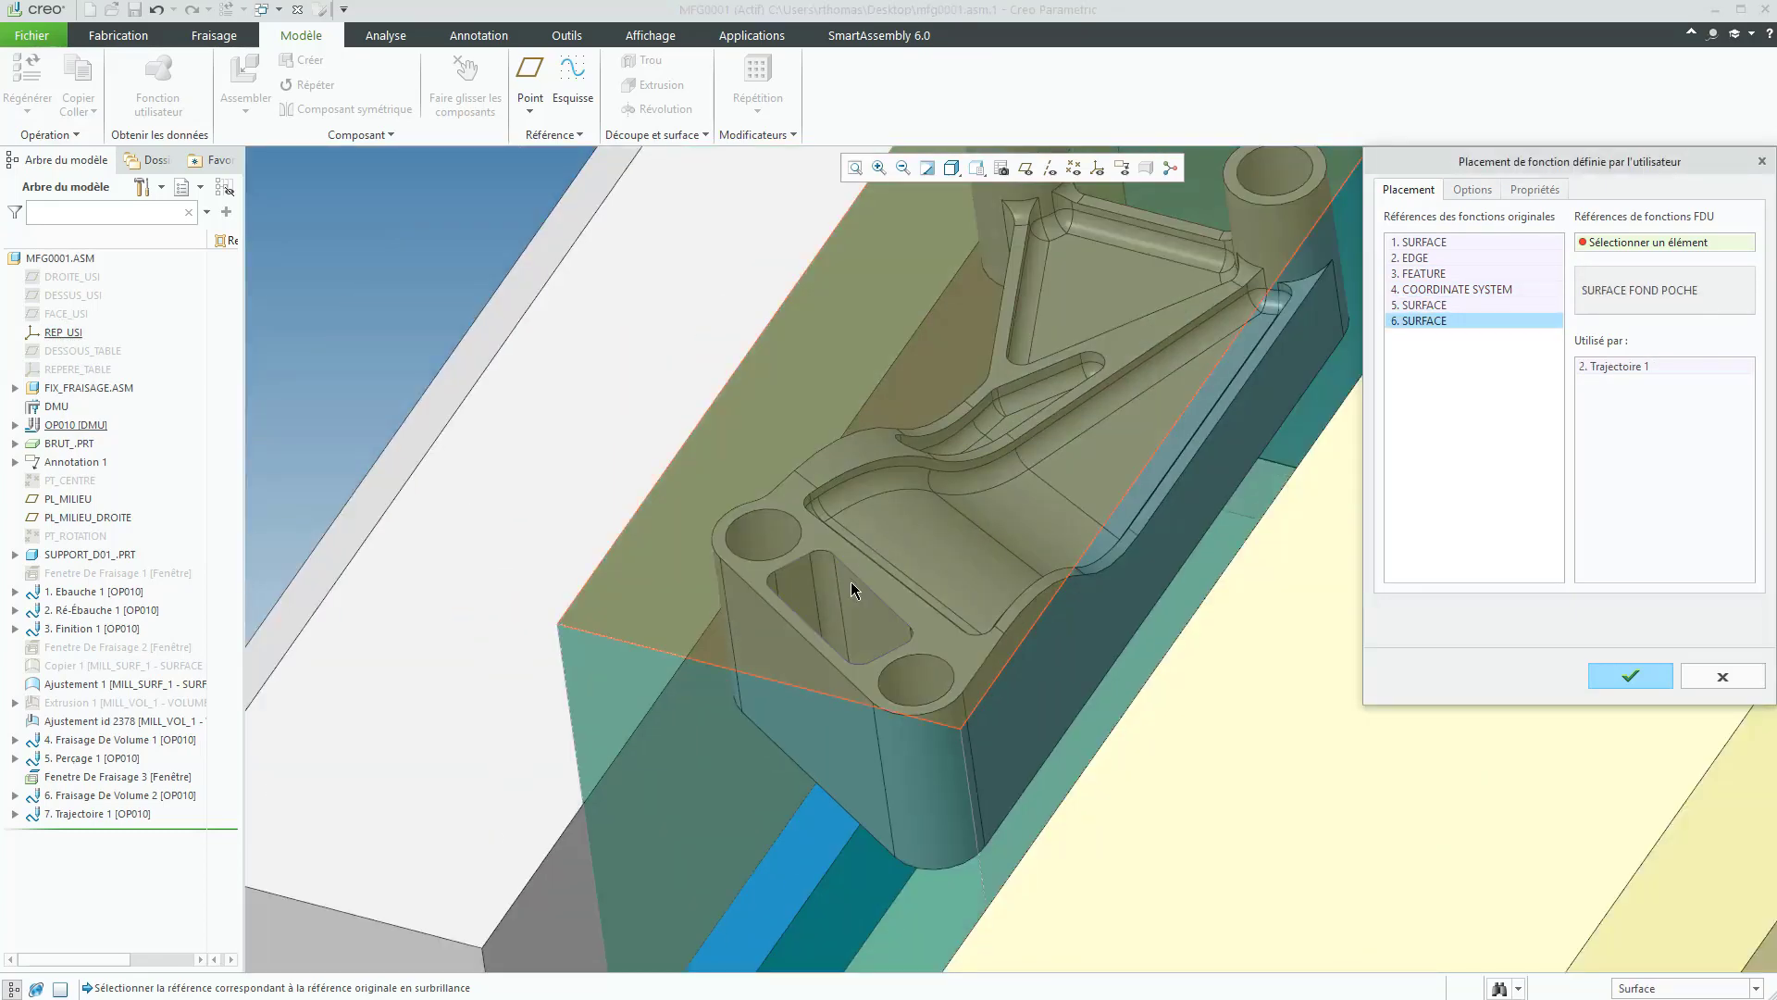
Step: Assign the support's underside face as the pocket floor surface, place the milling feature group and accept its NC steps
mouse_move(850, 591)
middle_down()
mouse_move(859, 611)
mouse_move(868, 572)
mouse_move(862, 719)
middle_up()
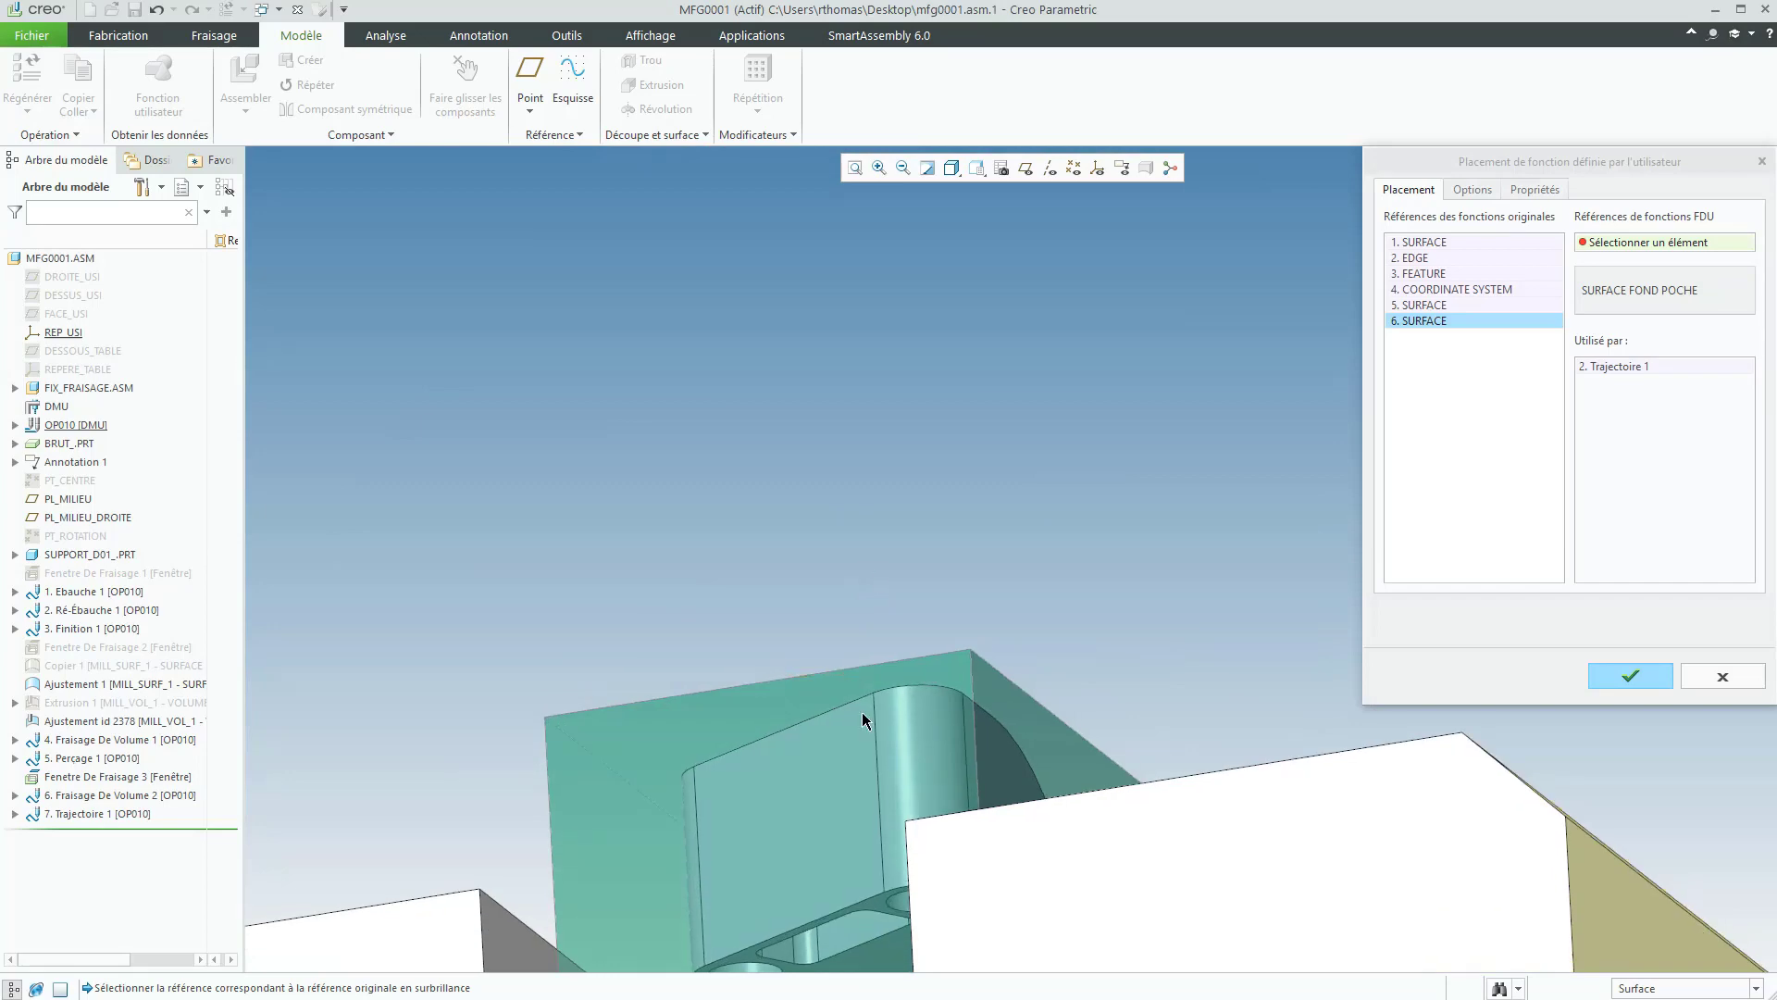
click(894, 953)
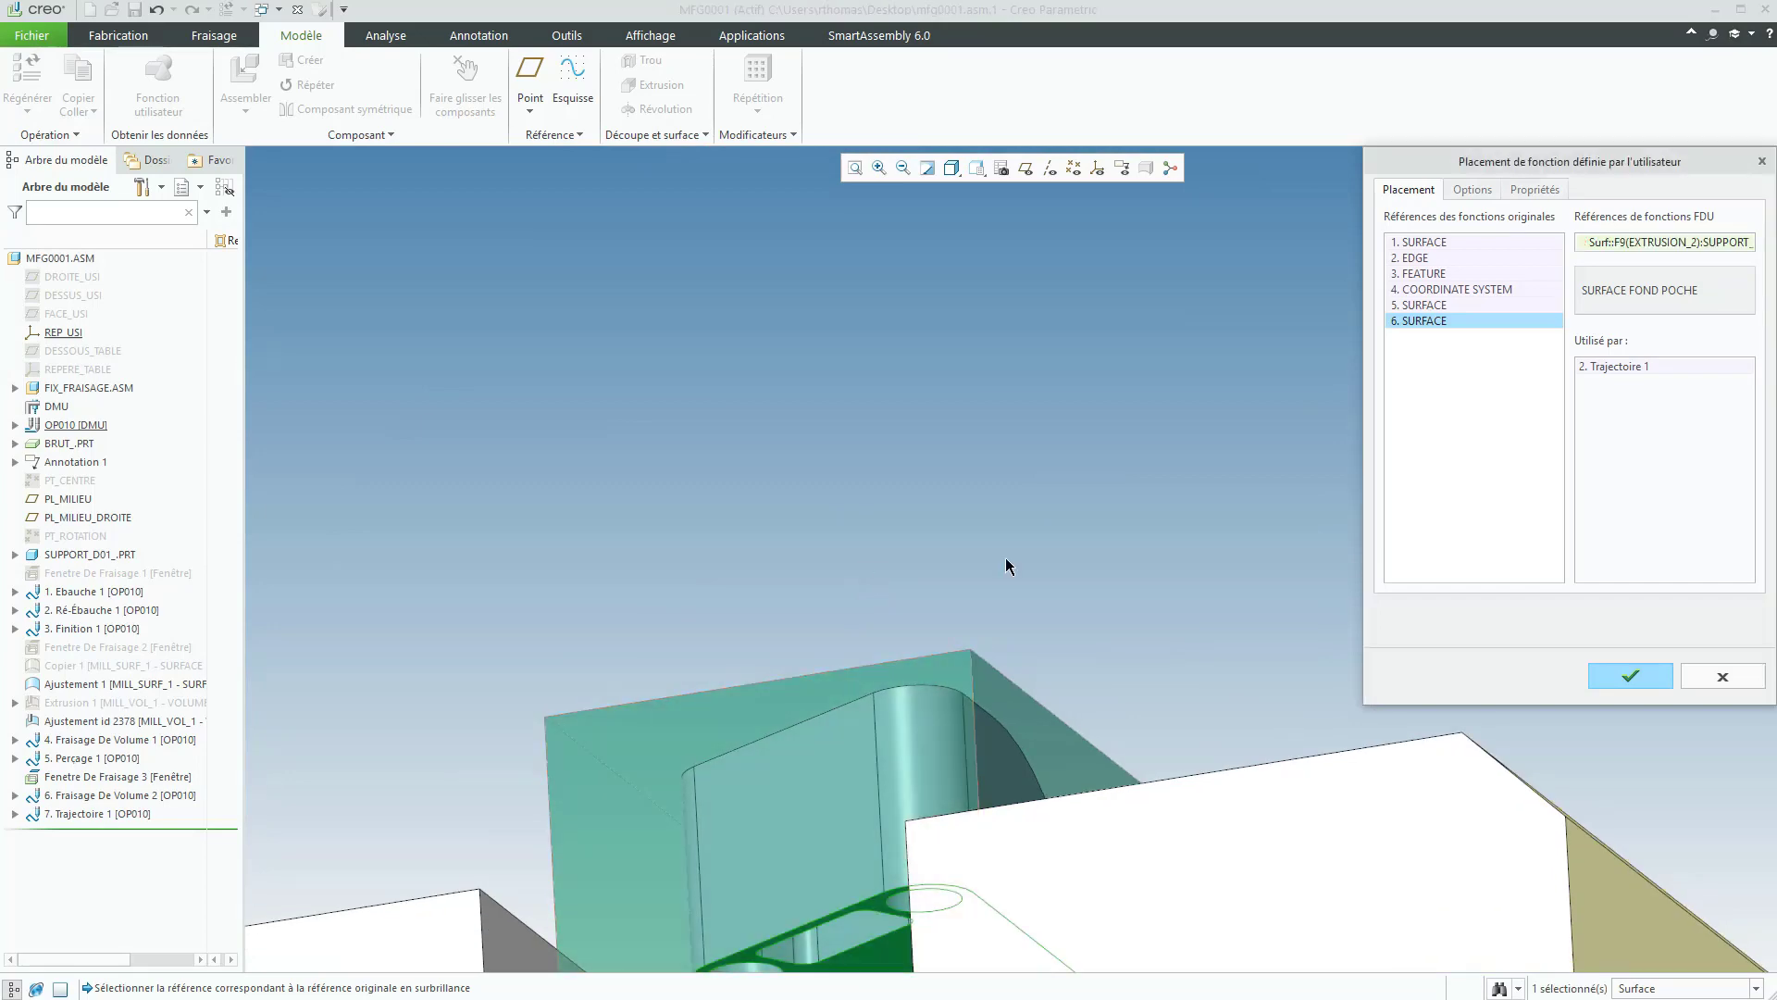
middle_drag(1007, 563, 965, 635)
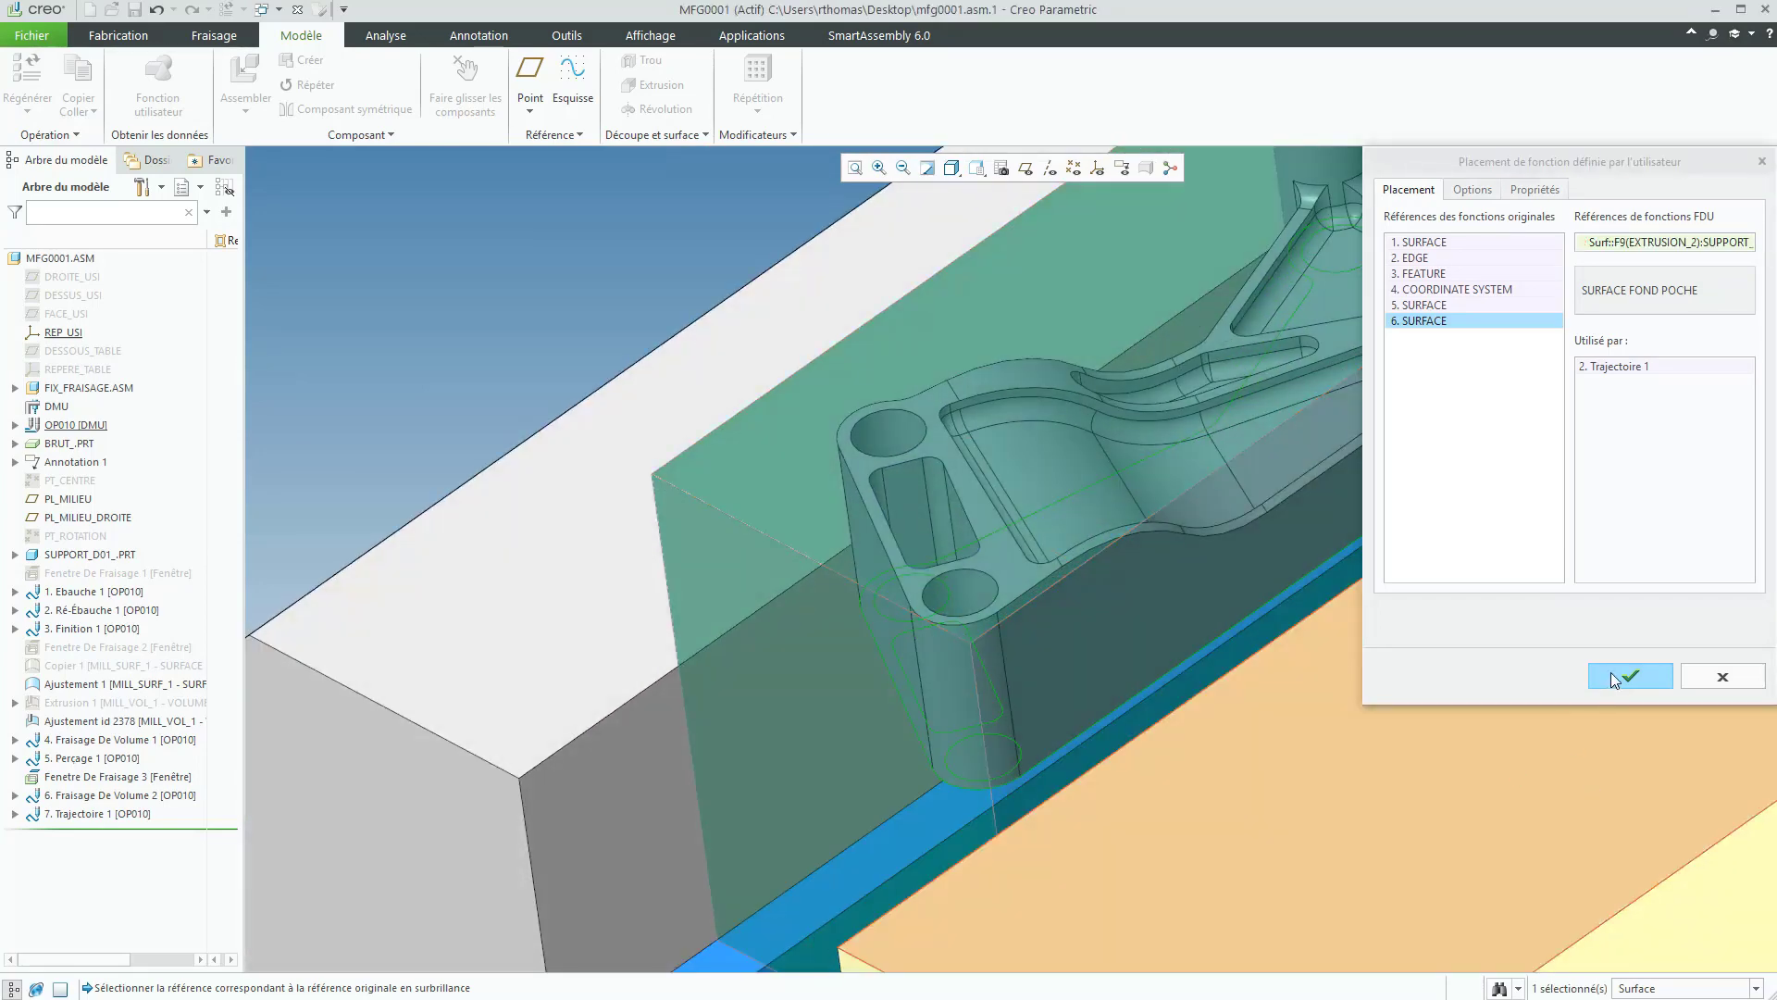
click(1627, 675)
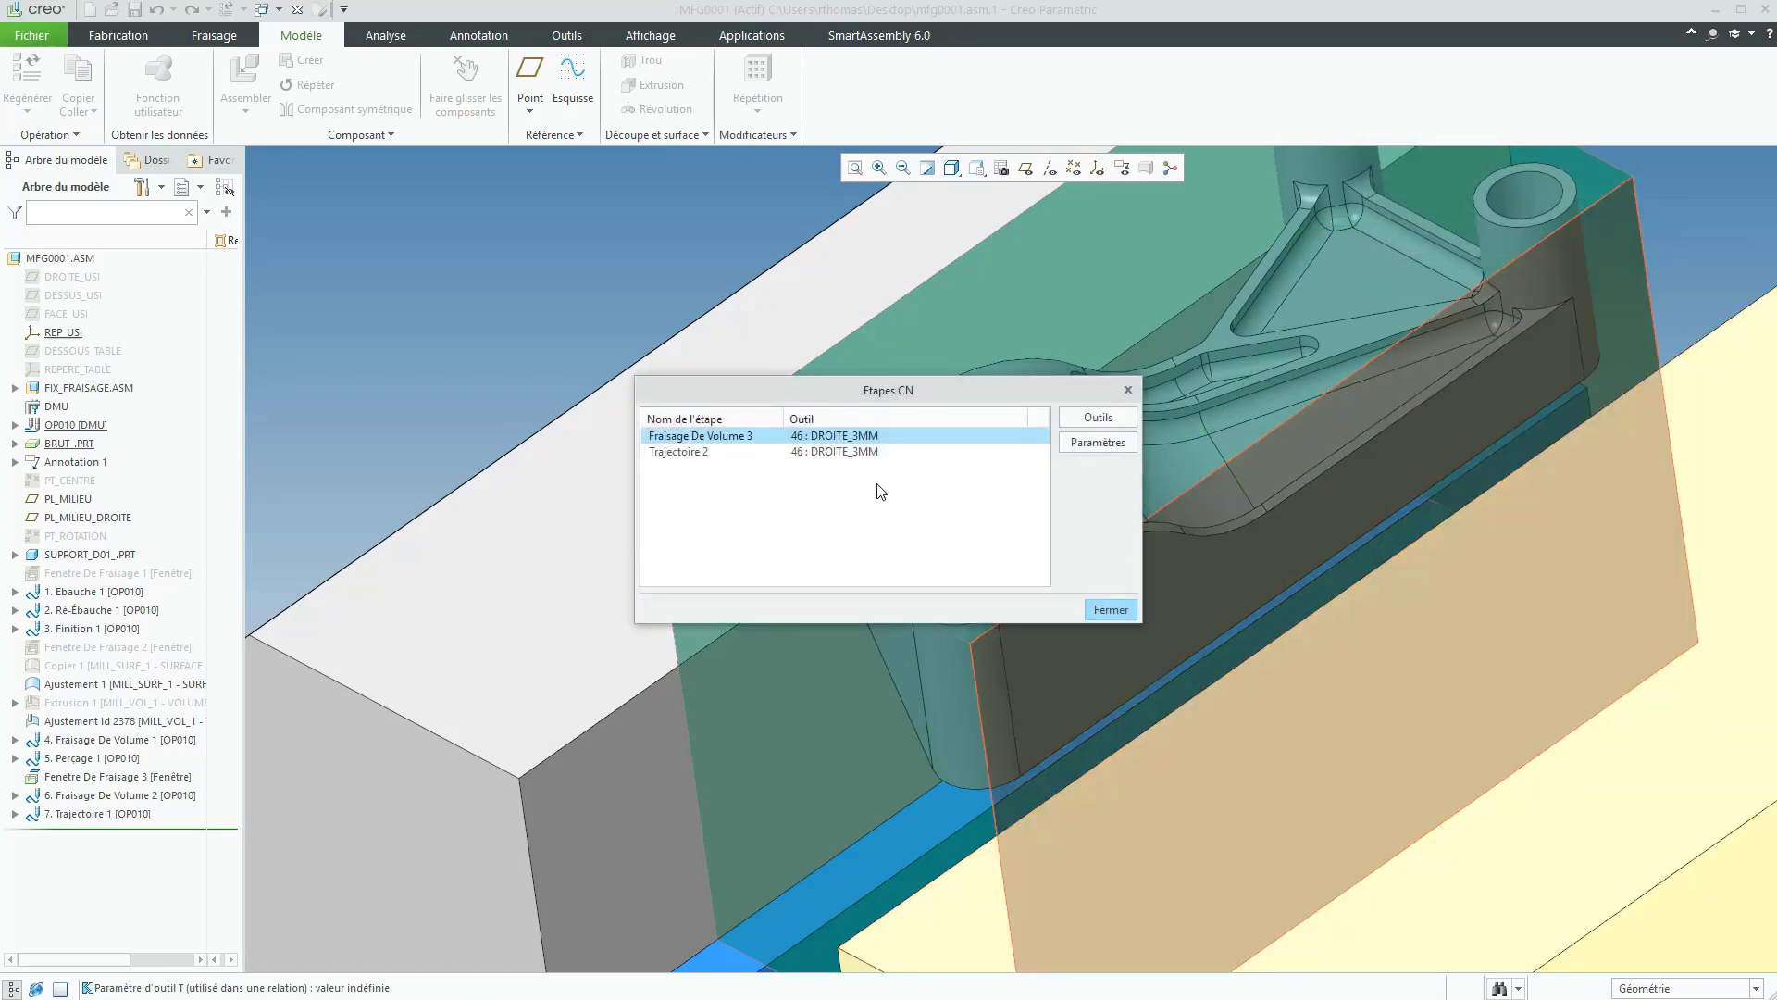
click(1110, 610)
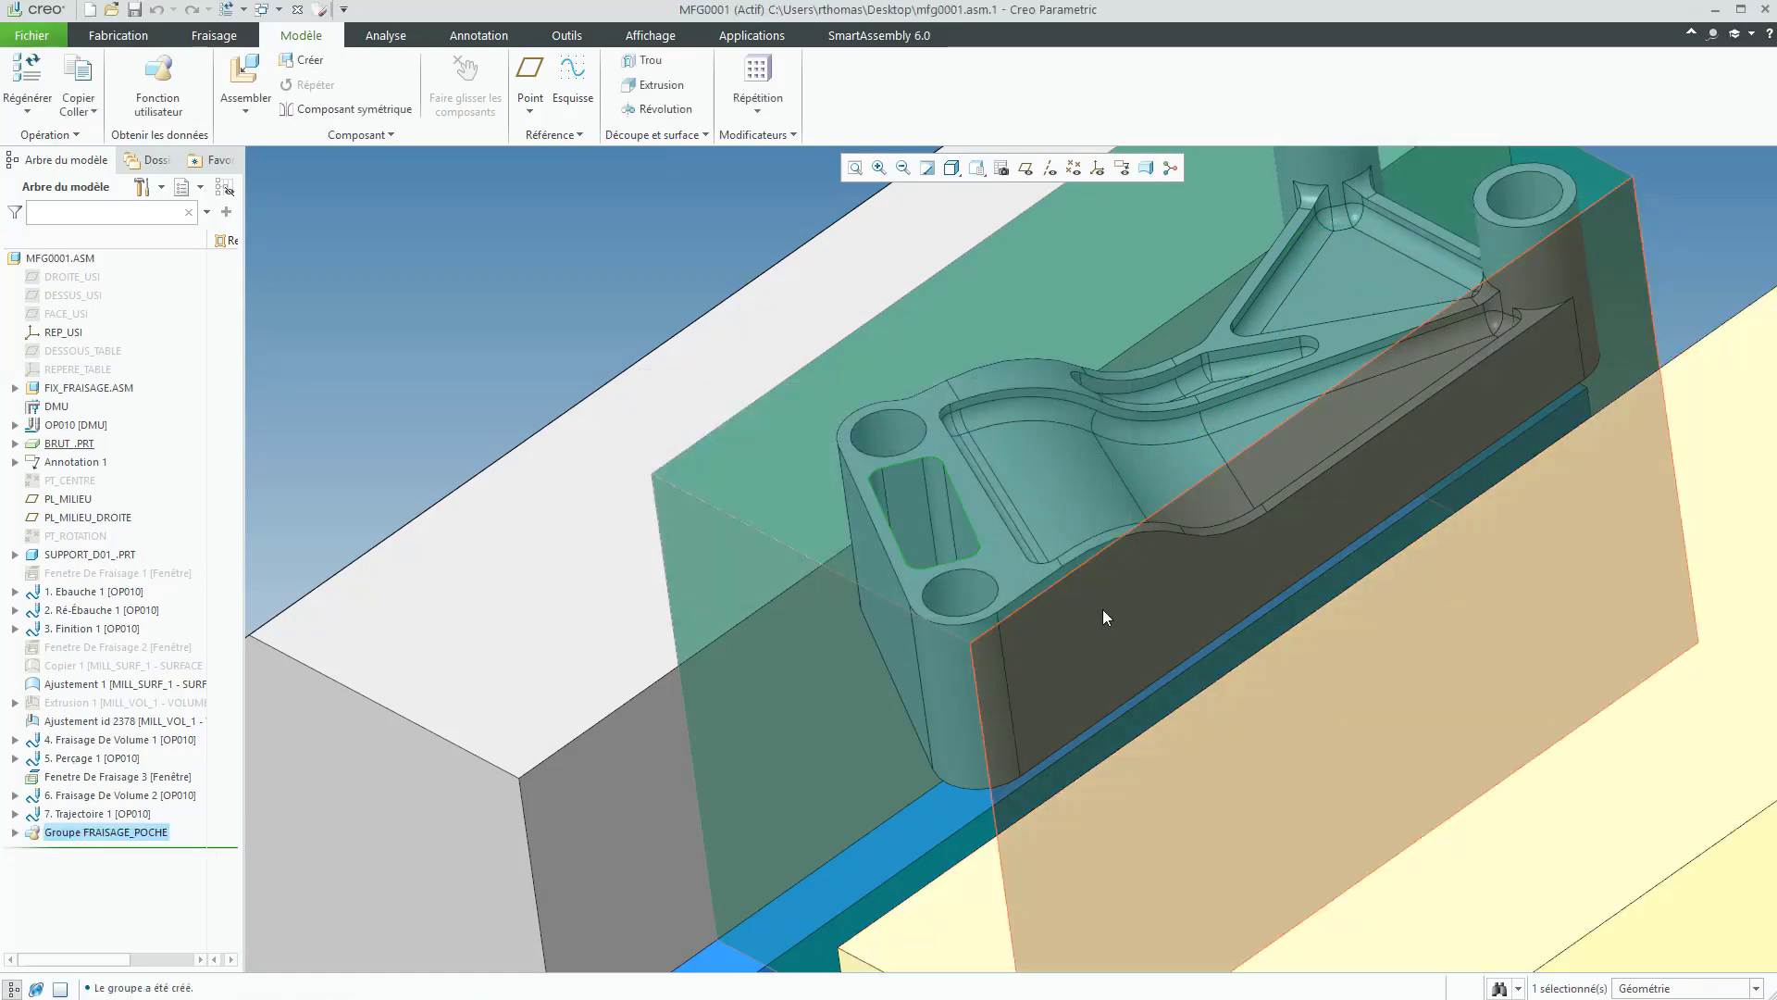
Step: Simulate the material removal of Fraisage De Volume 3 and Trajectoire 2 from the FRAISAGE_POCHE group
click(15, 832)
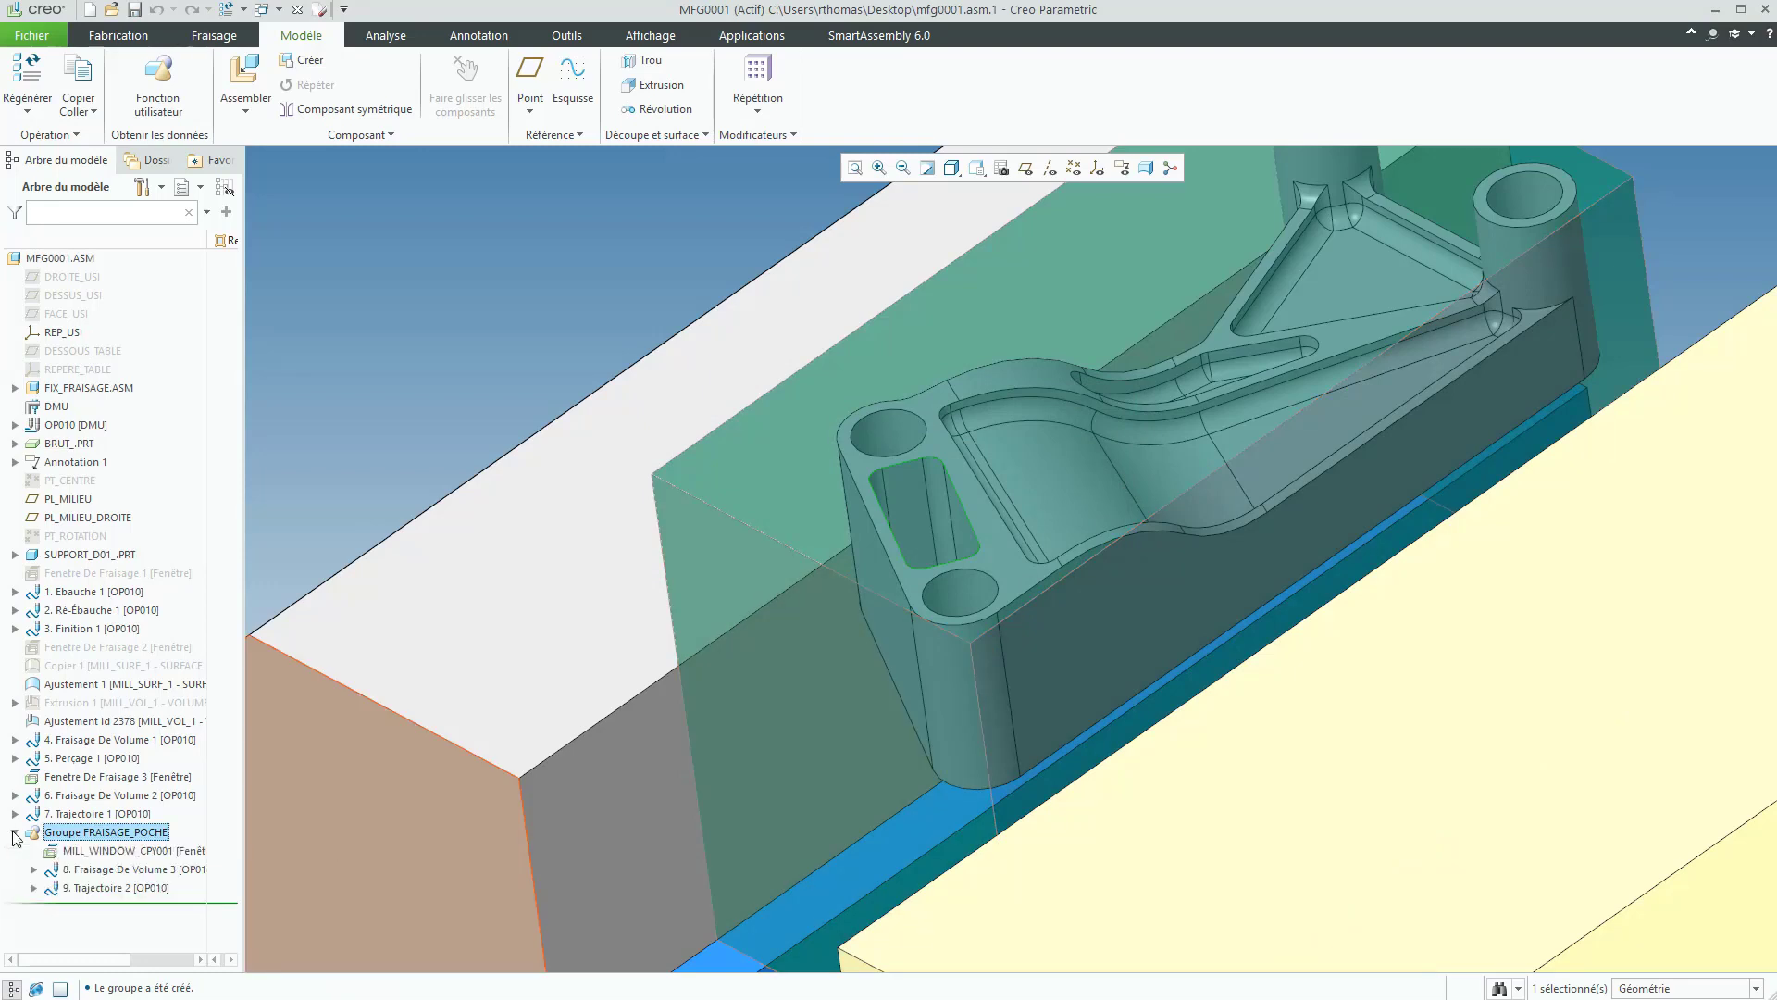
click(77, 853)
click(96, 872)
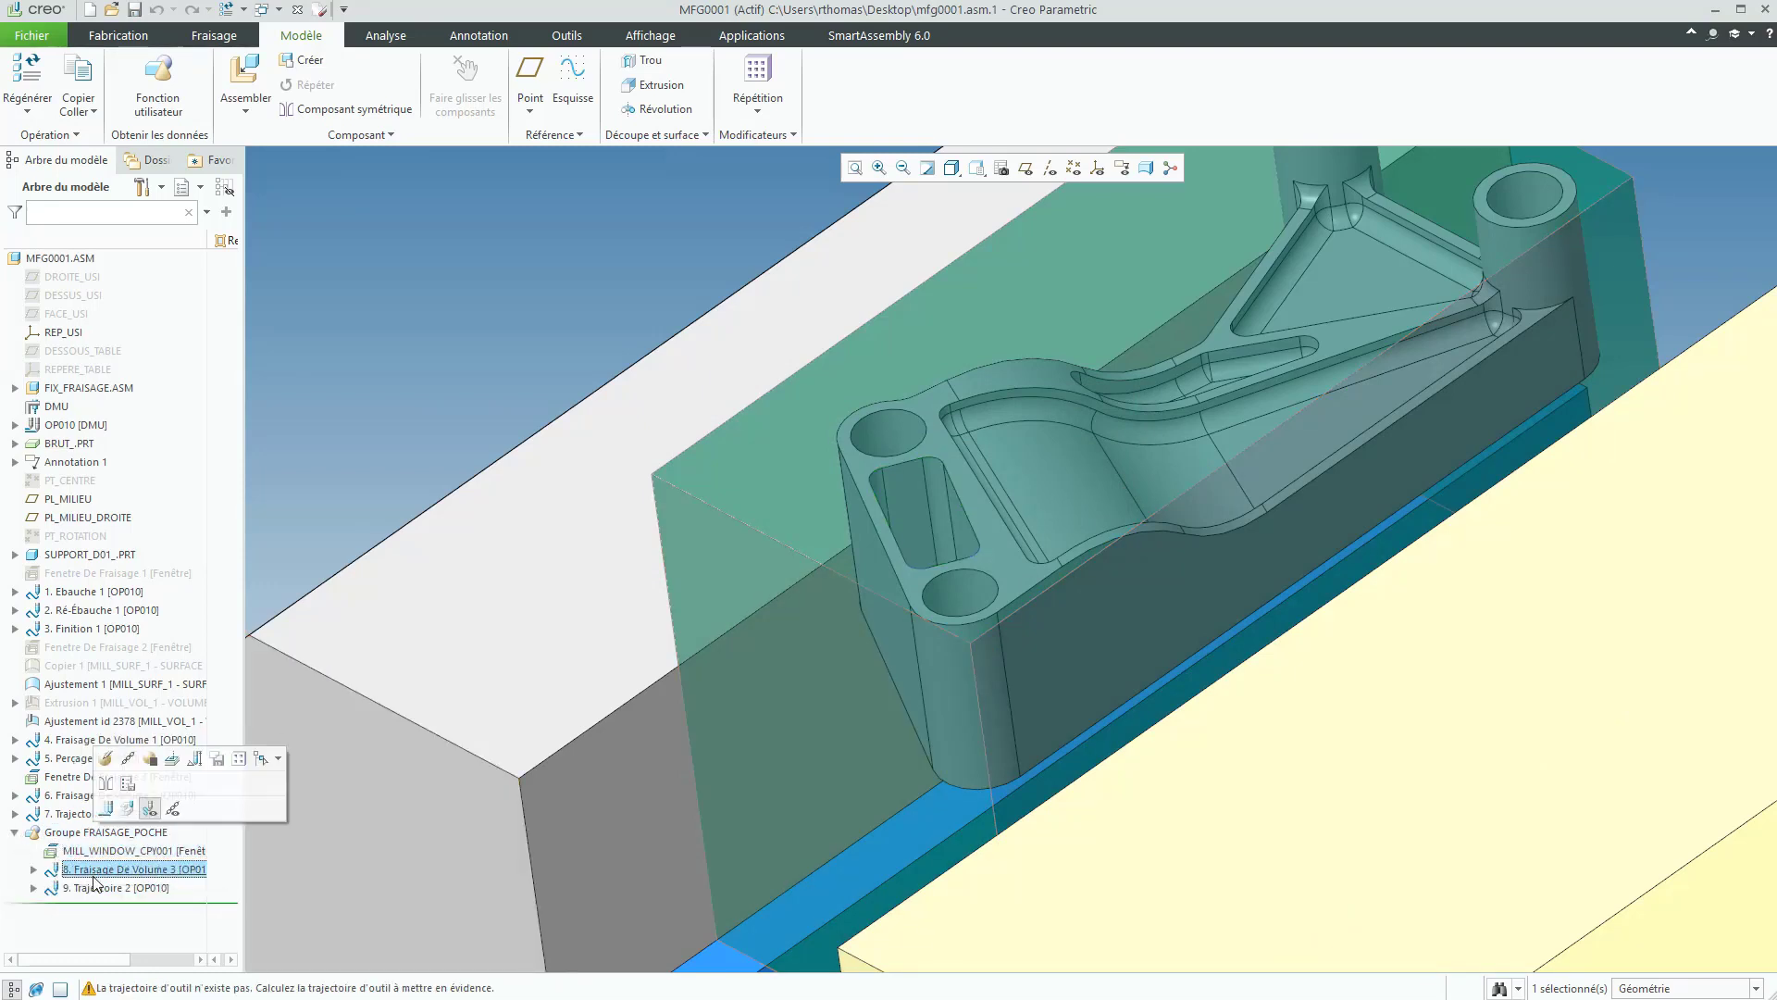
ctrl+click(98, 888)
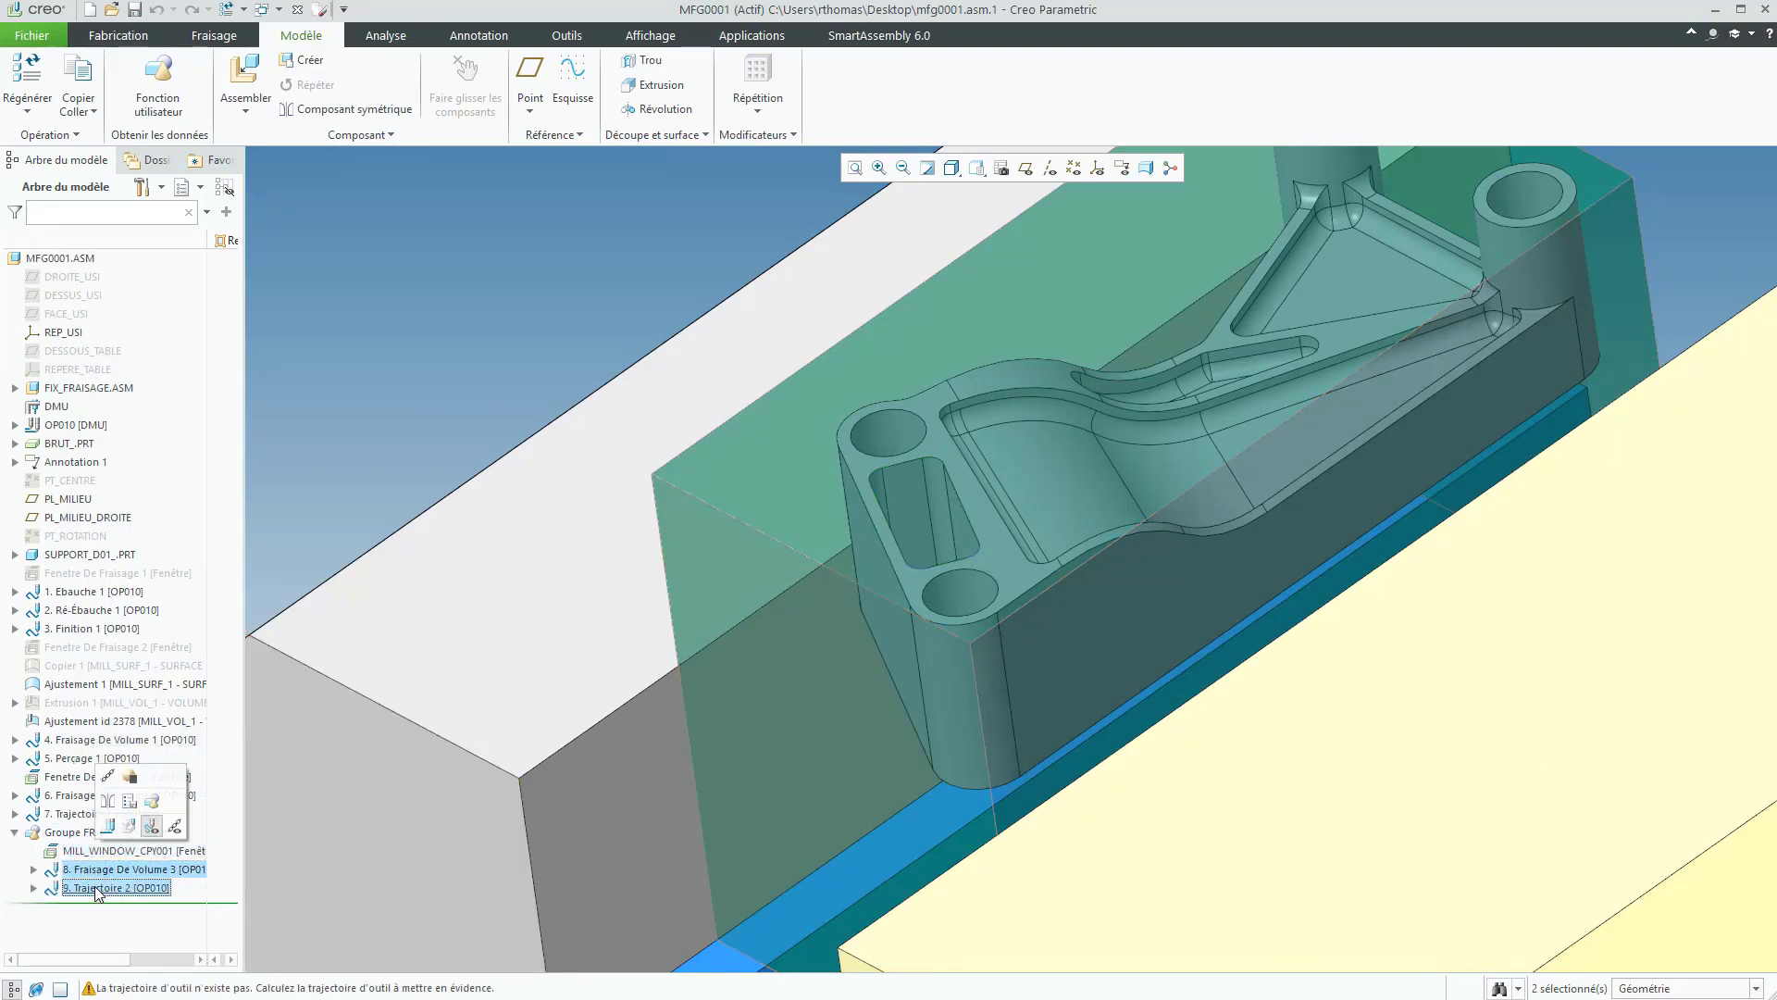
click(129, 827)
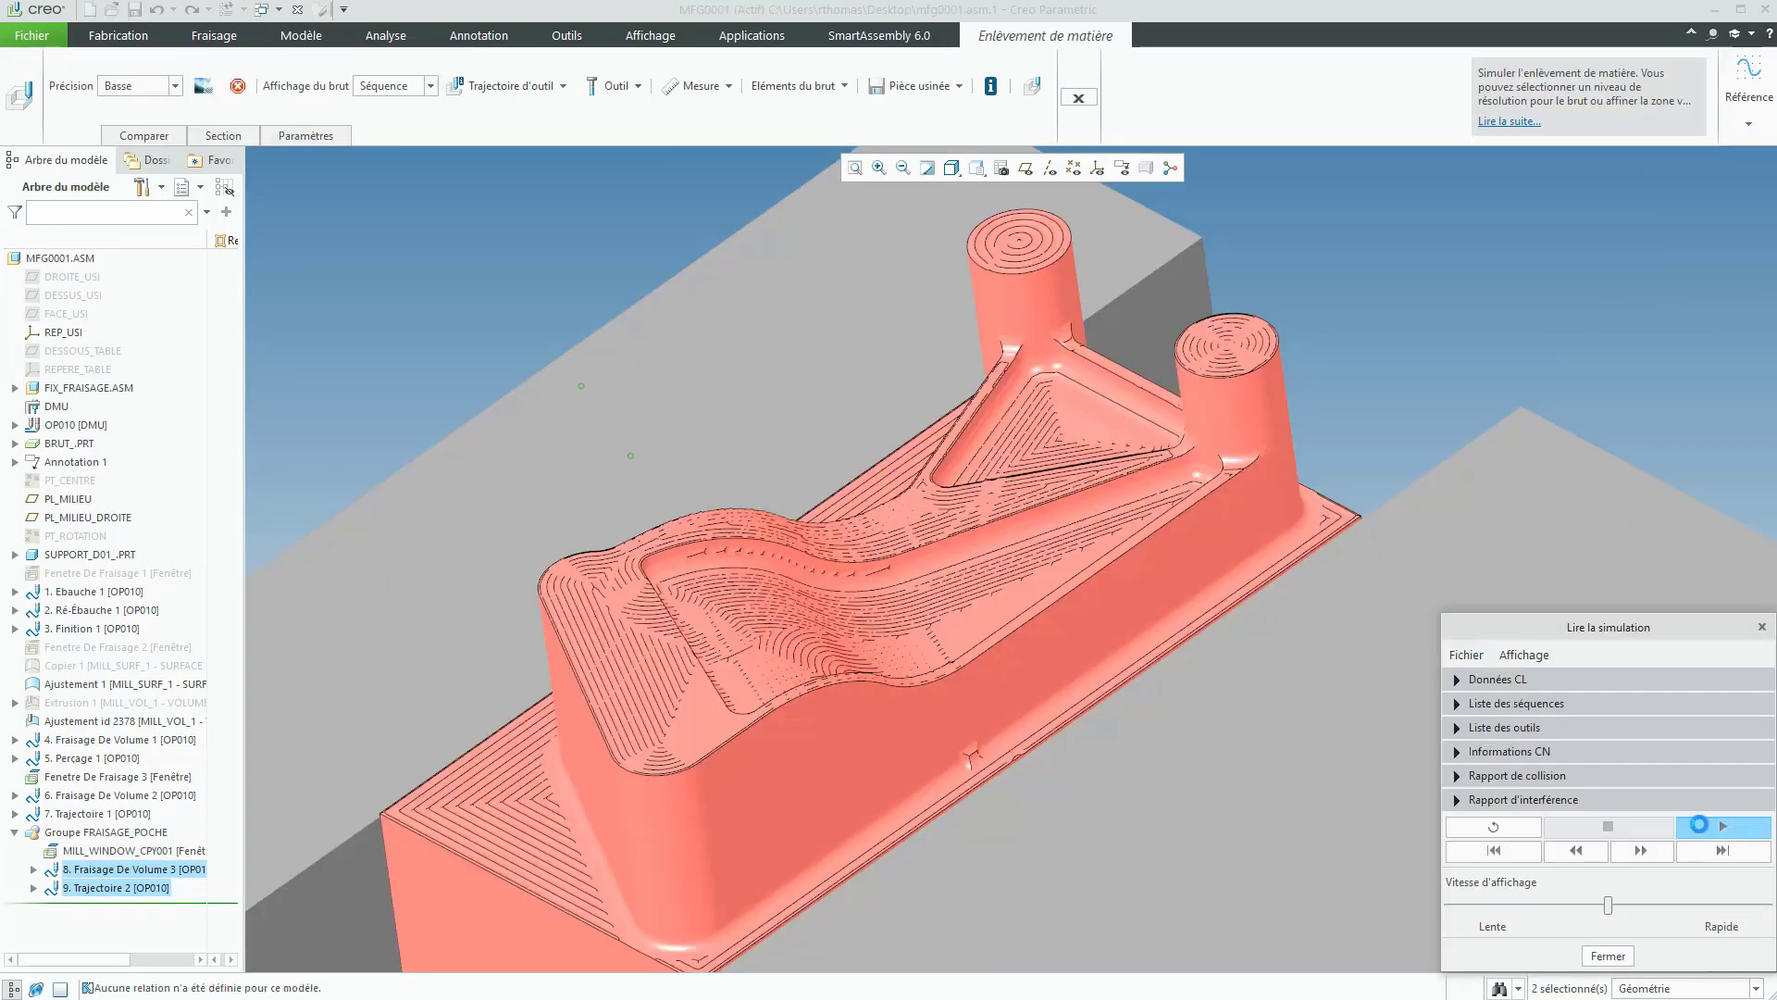
click(1701, 828)
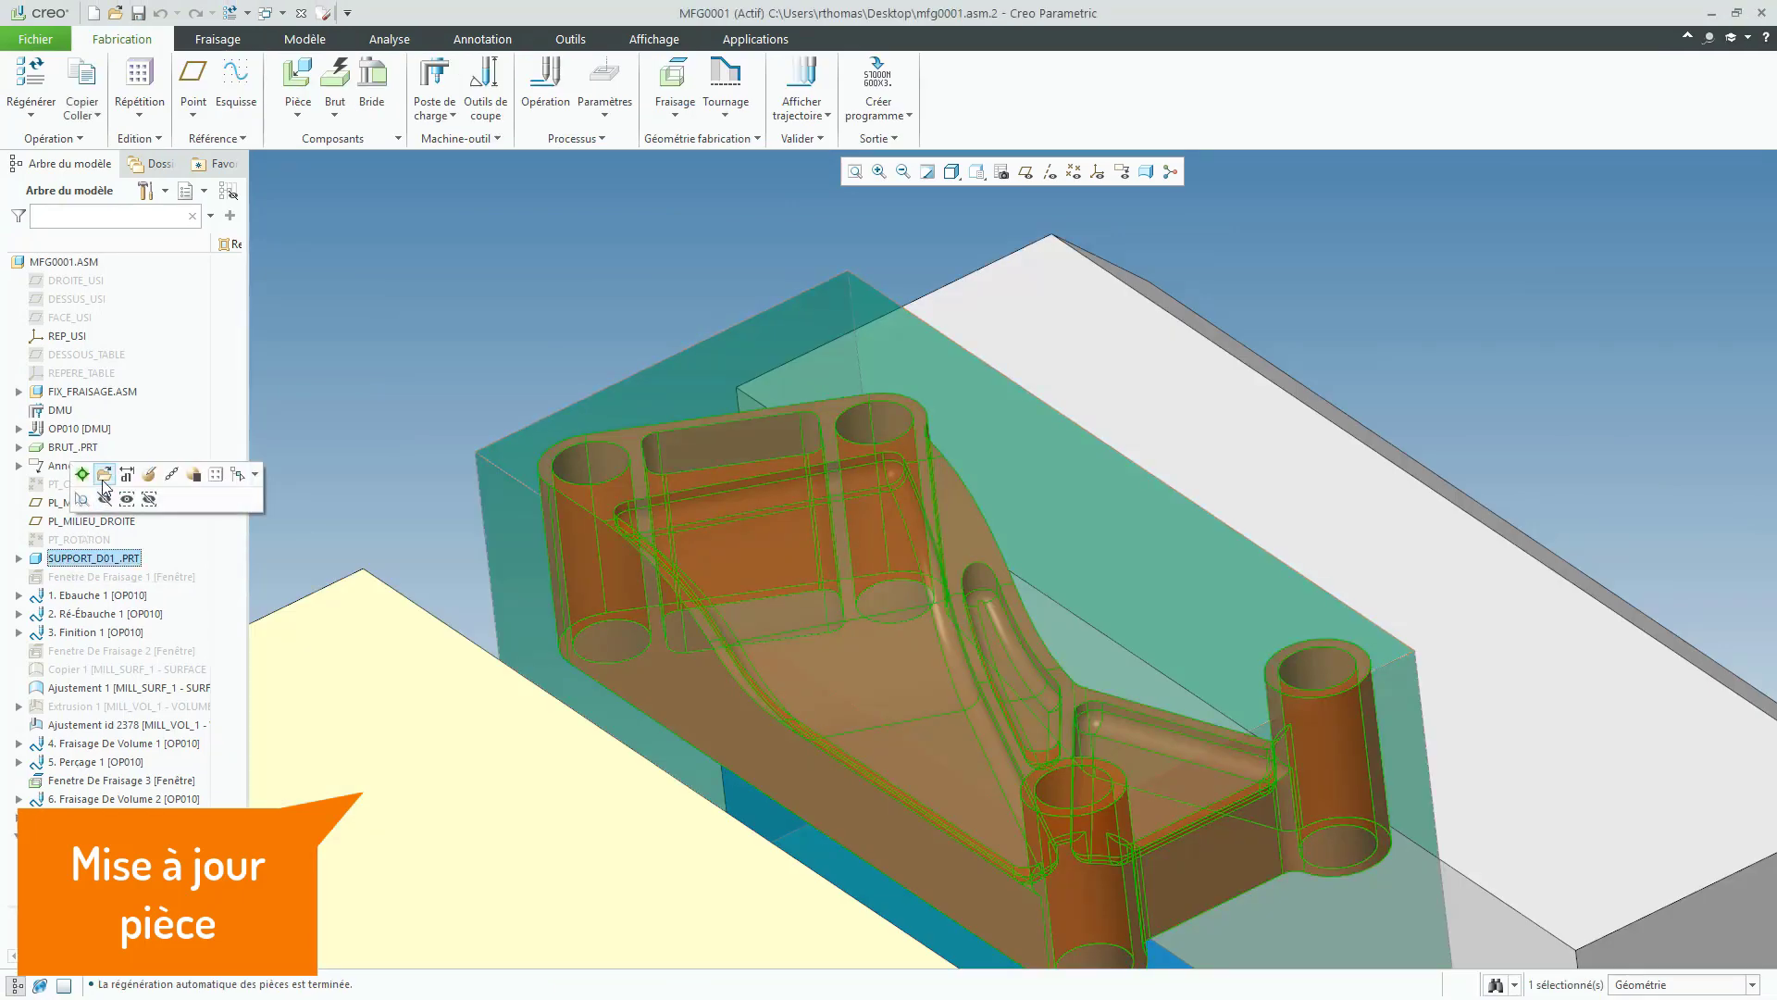
Step: Open the part SUPPORT_D01_.PRT and set the height of the two tall cylindrical bosses to 18
click(103, 477)
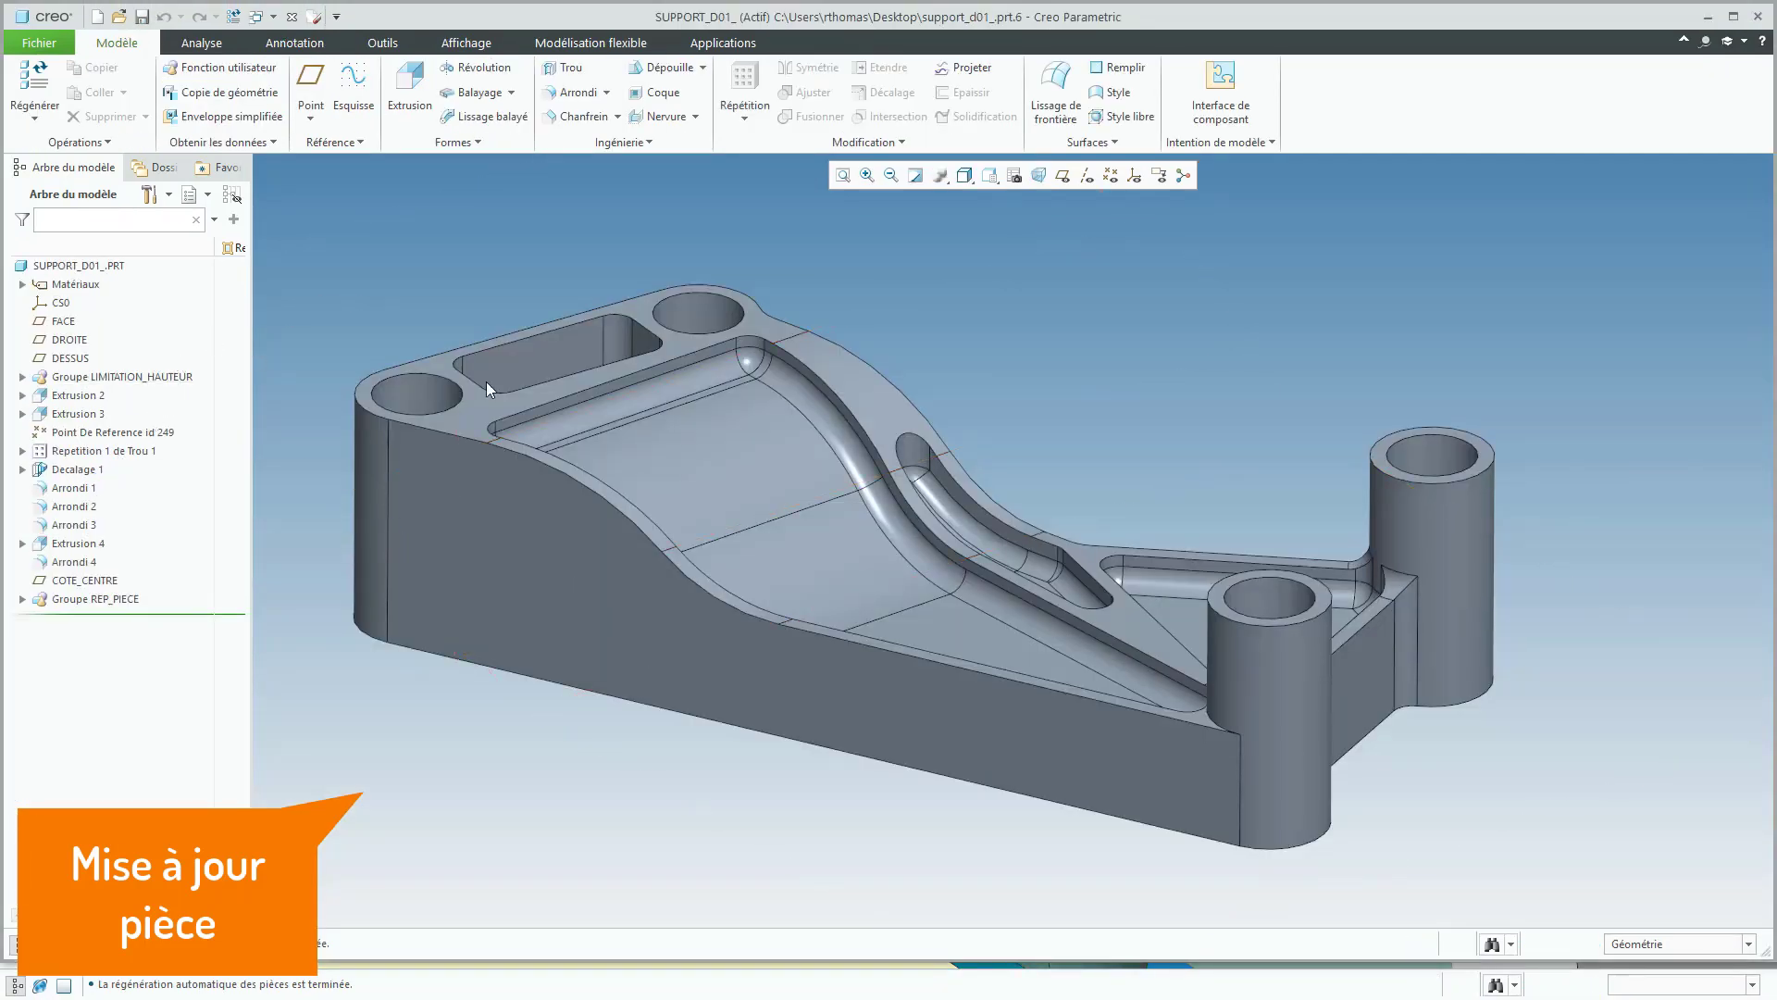
double_click(1381, 454)
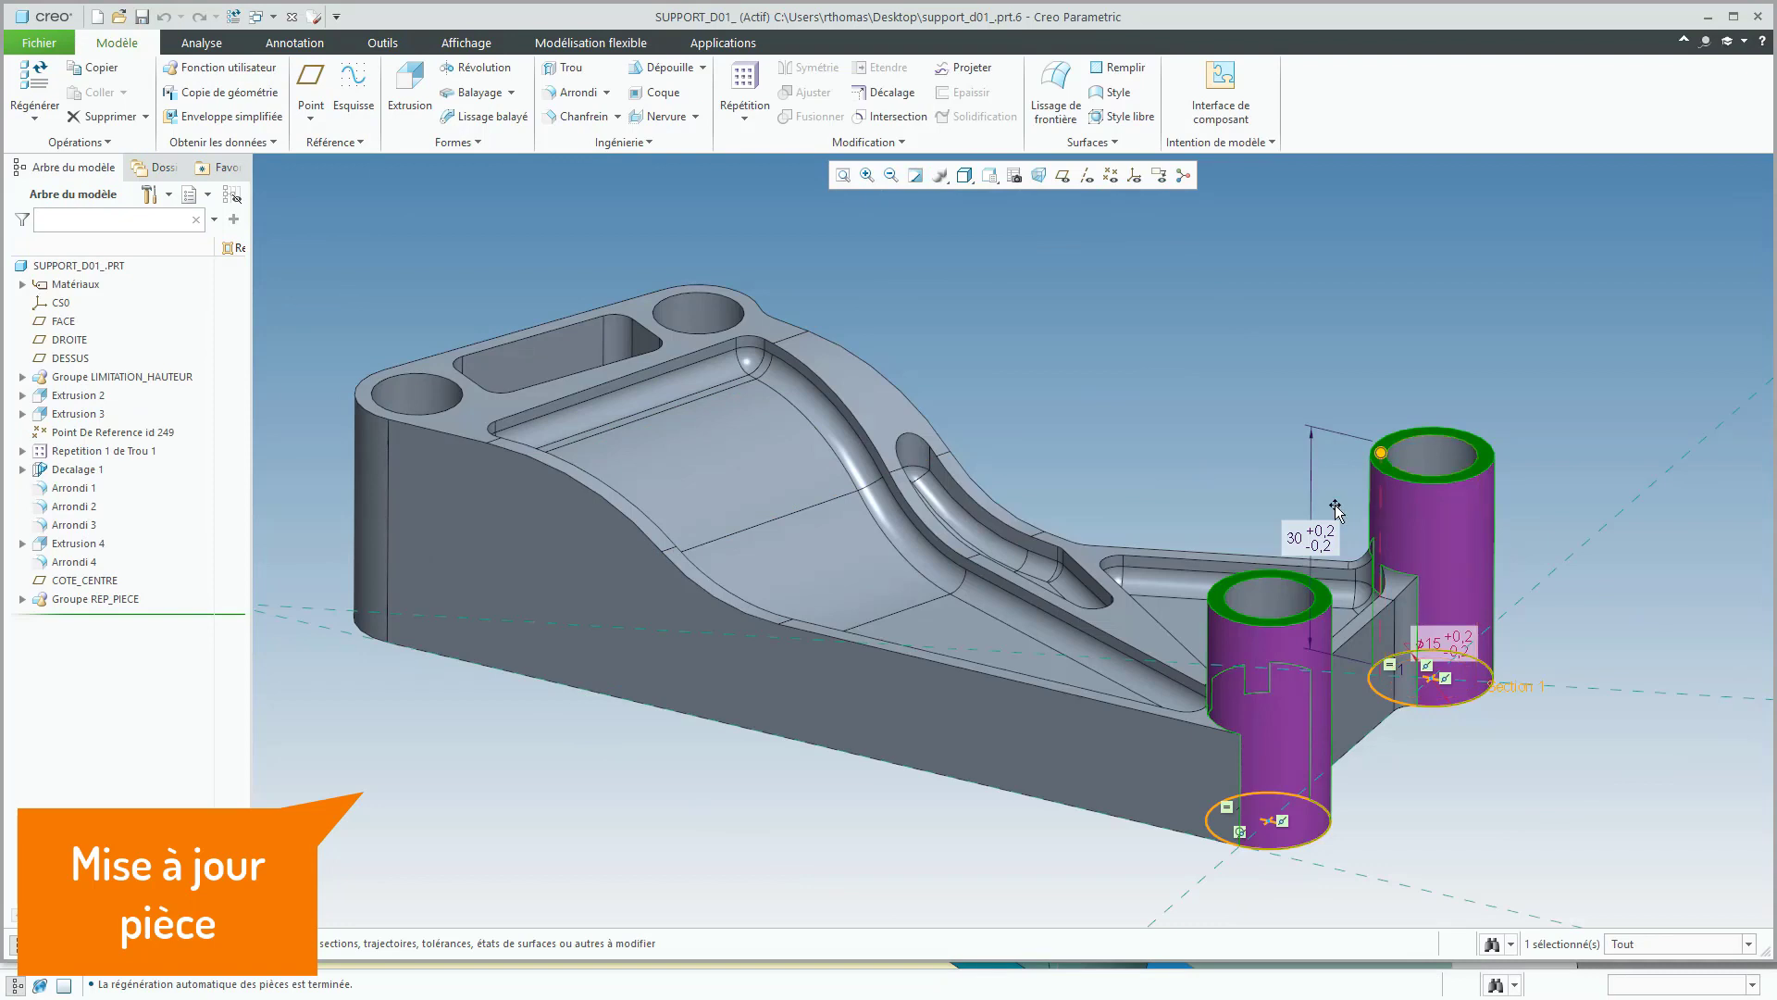
double_click(1301, 537)
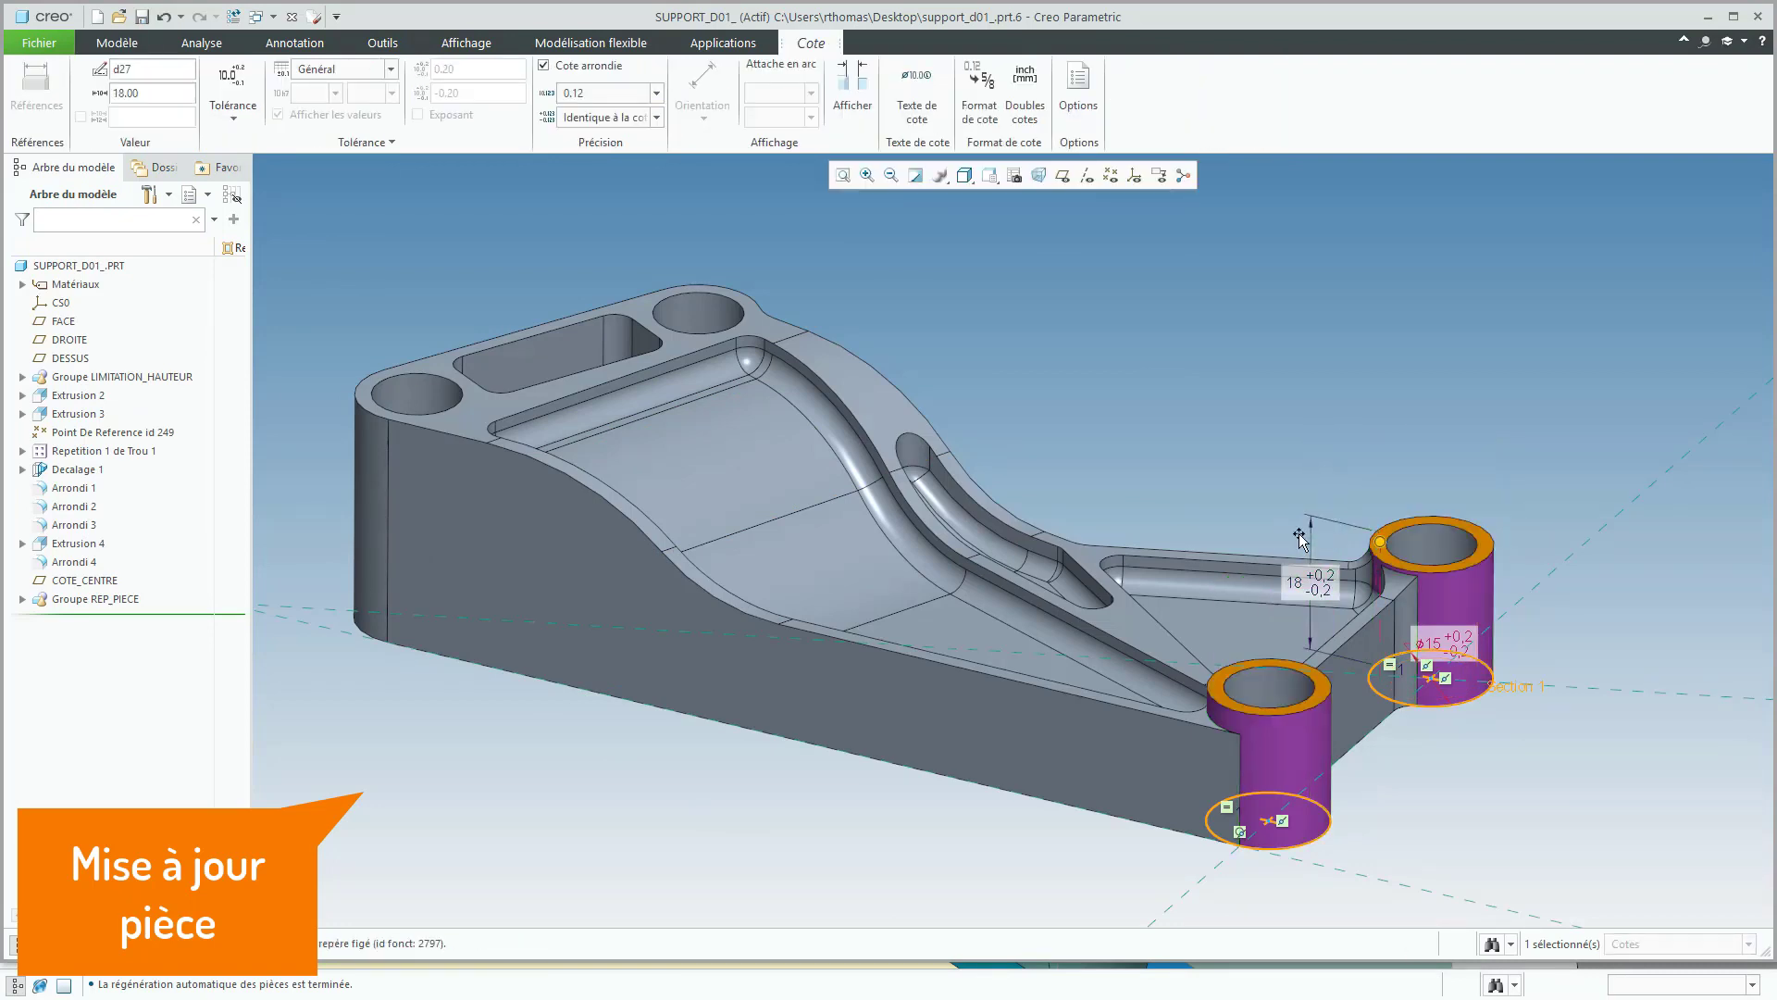
click(1164, 478)
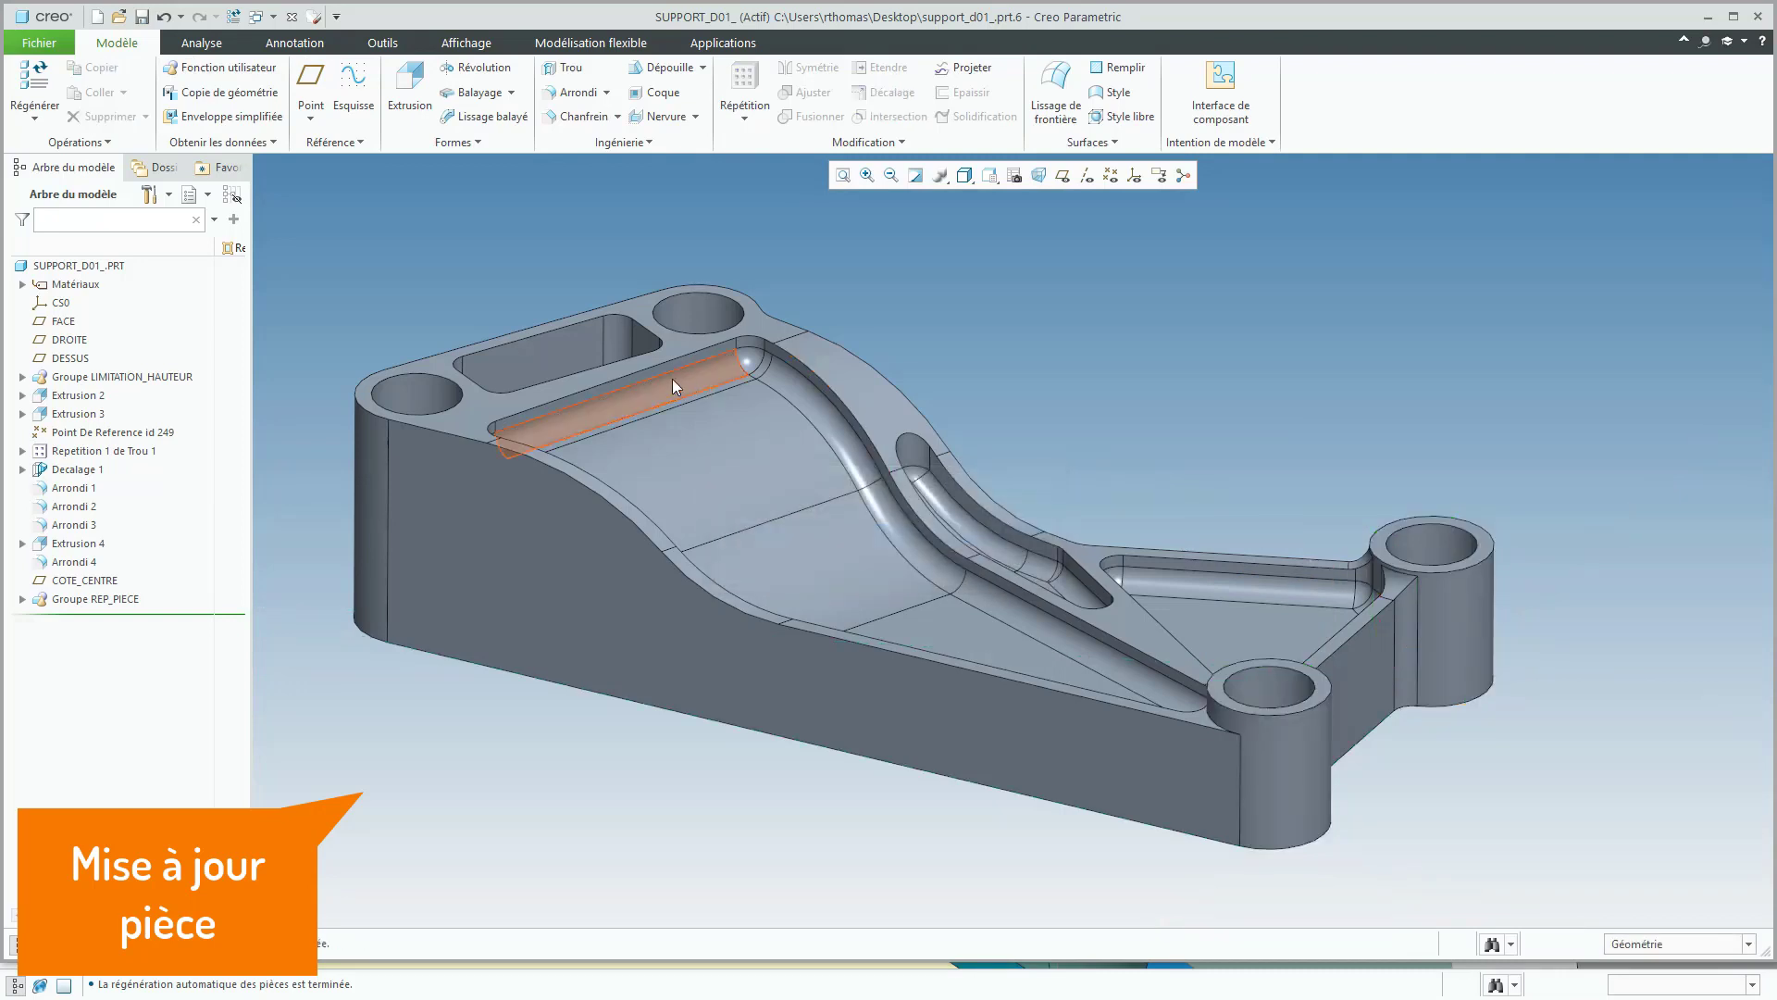
Step: Set both offset dimensions of the small end pocket's sketch in Extrusion 4 to 5 and regenerate the part
double_click(558, 412)
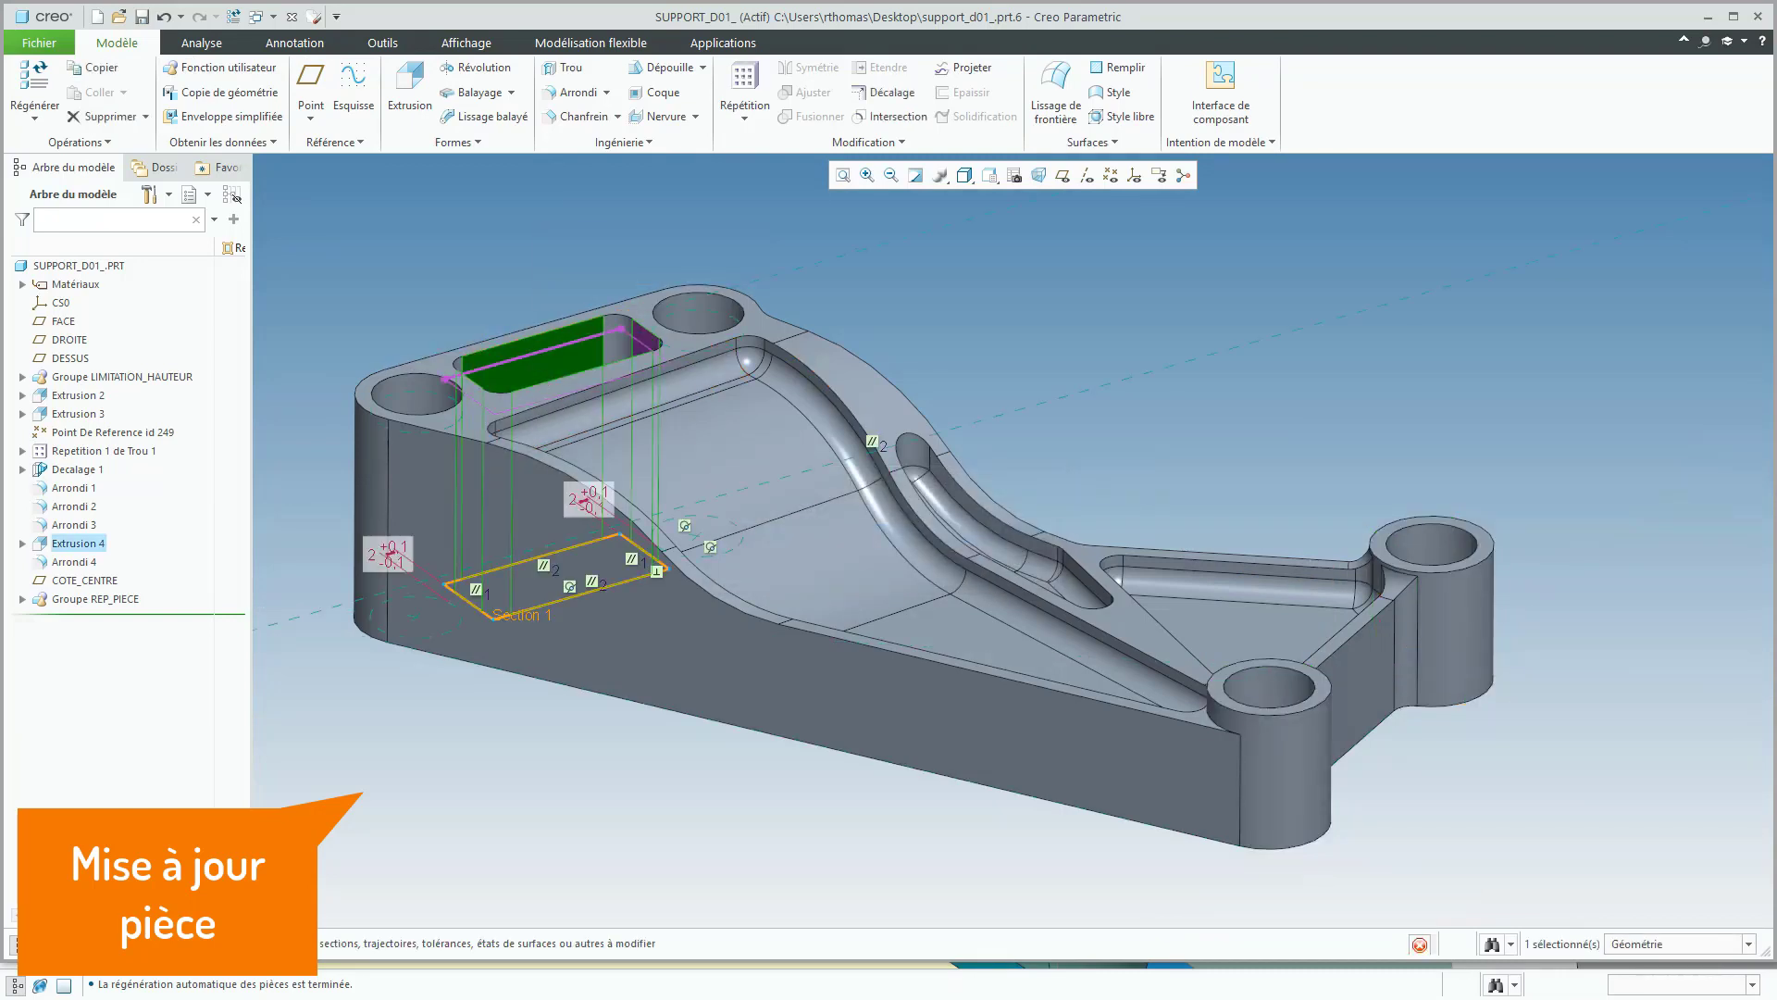
double_click(581, 500)
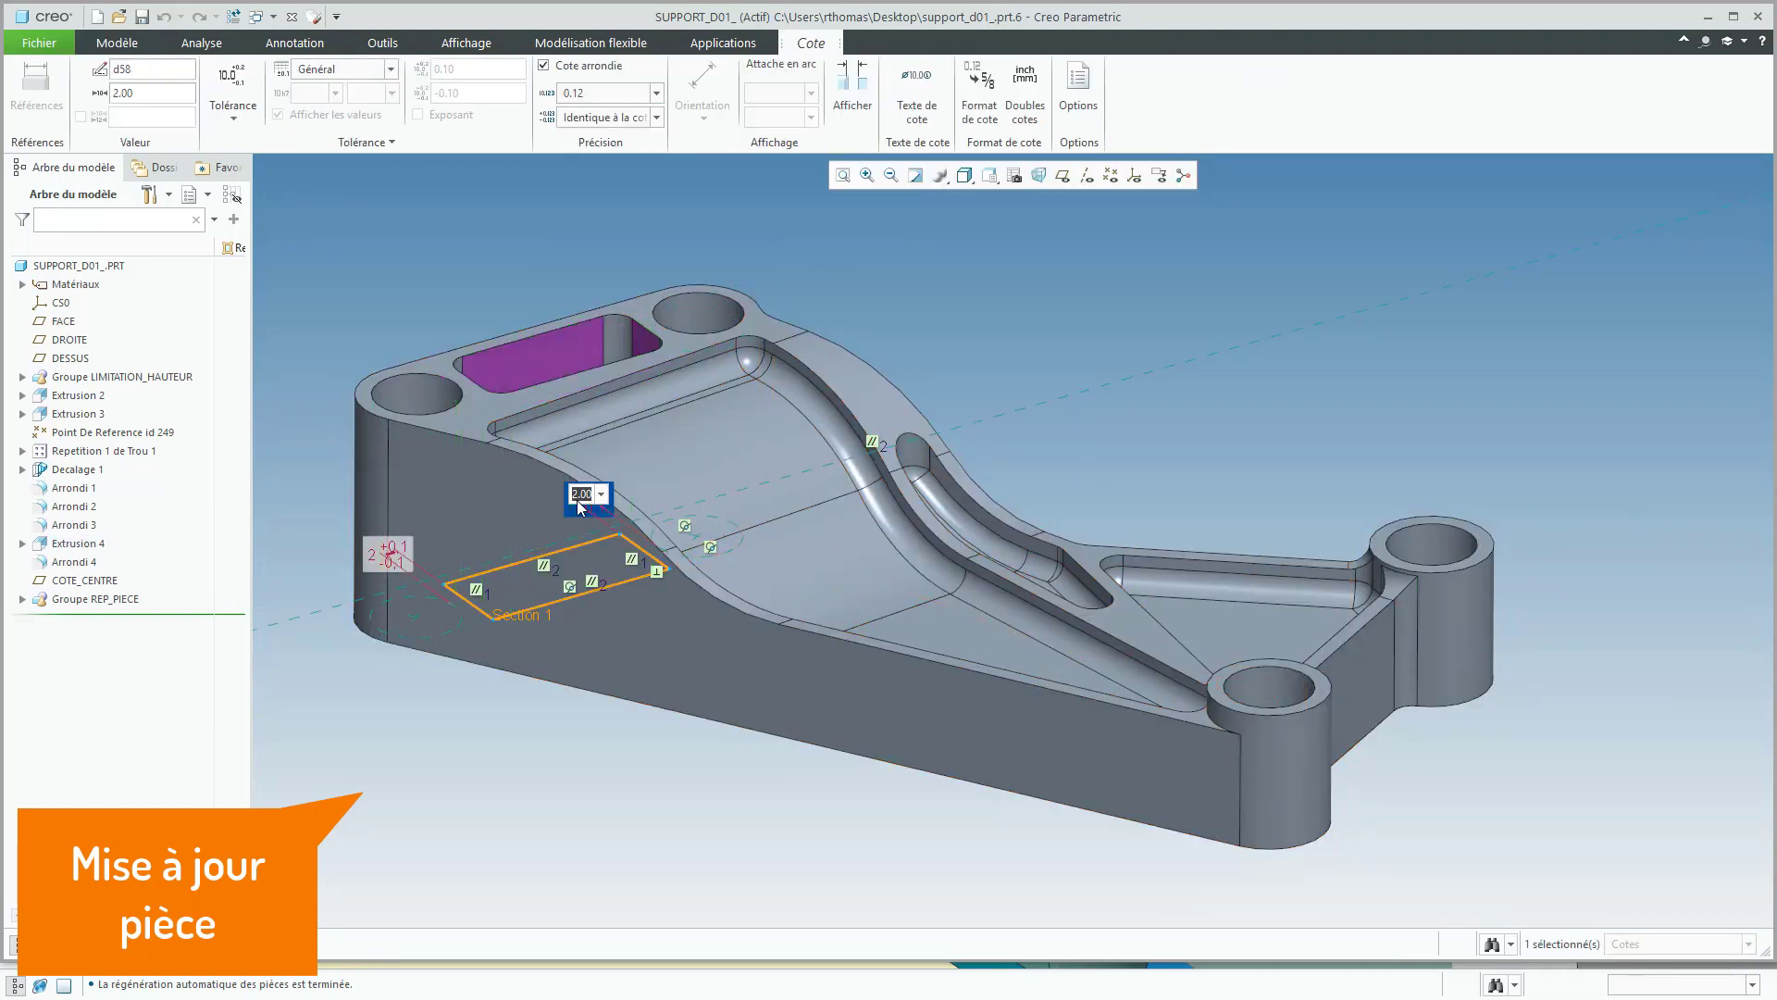
text(5)
key(Return)
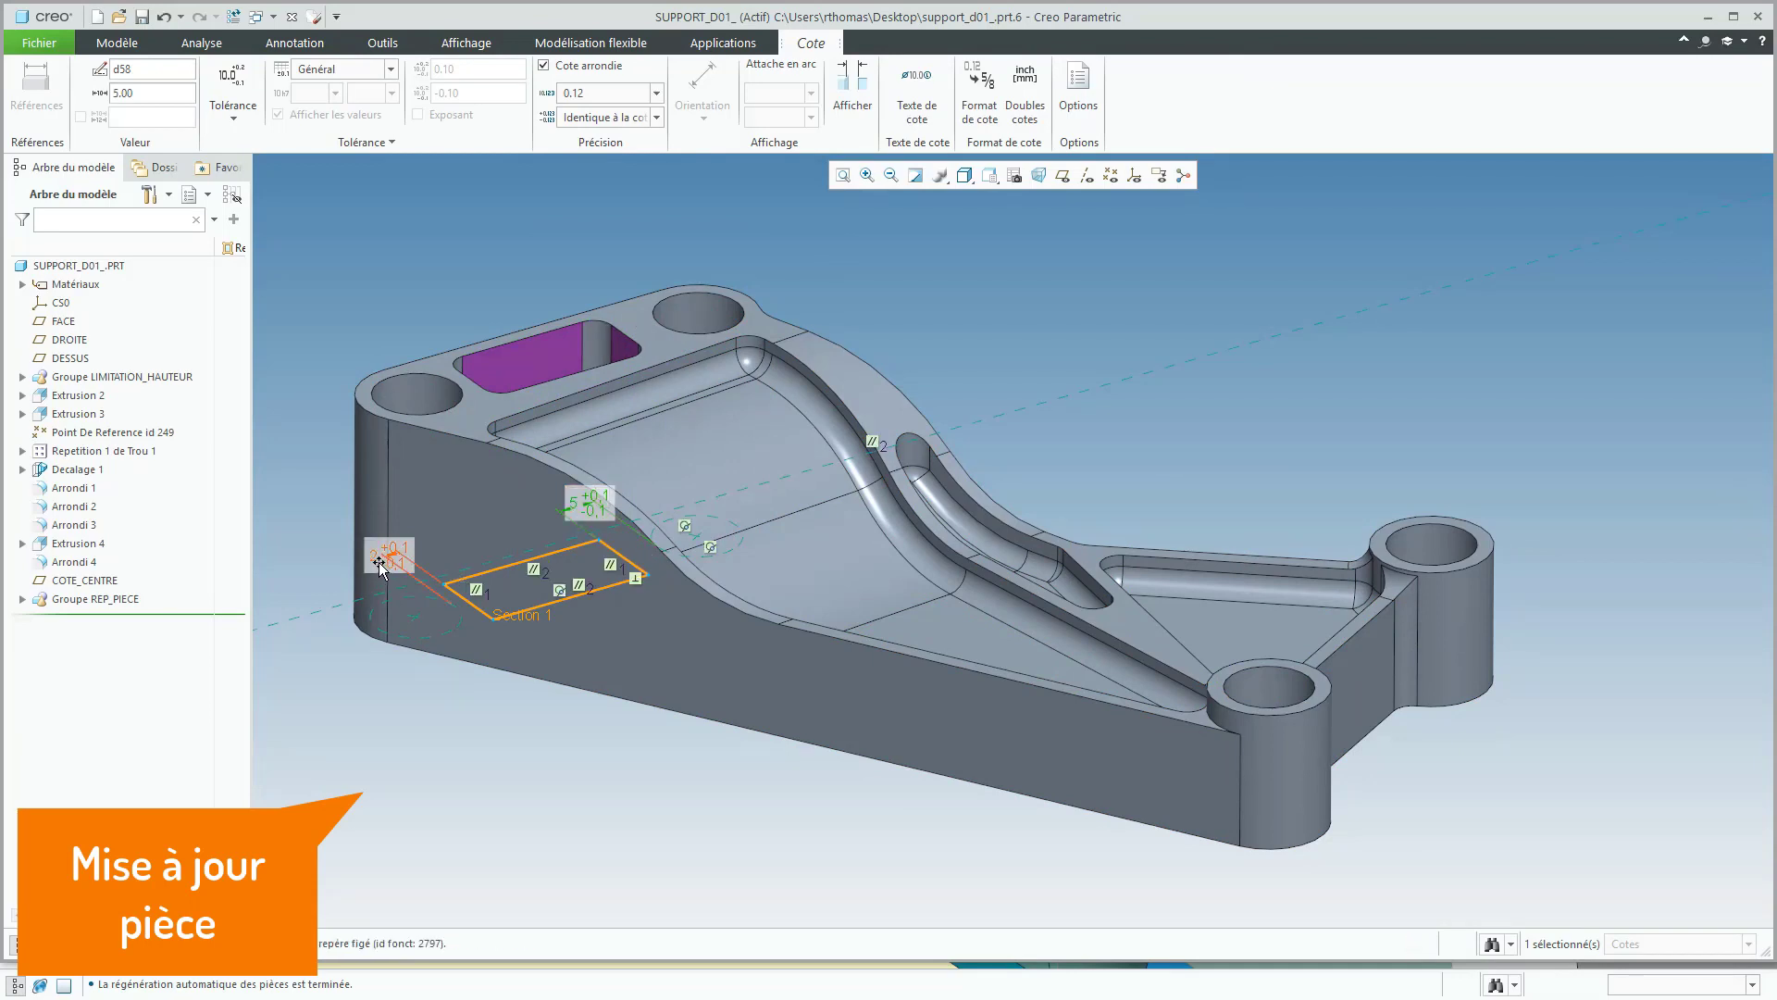
double_click(376, 557)
text(5)
key(Return)
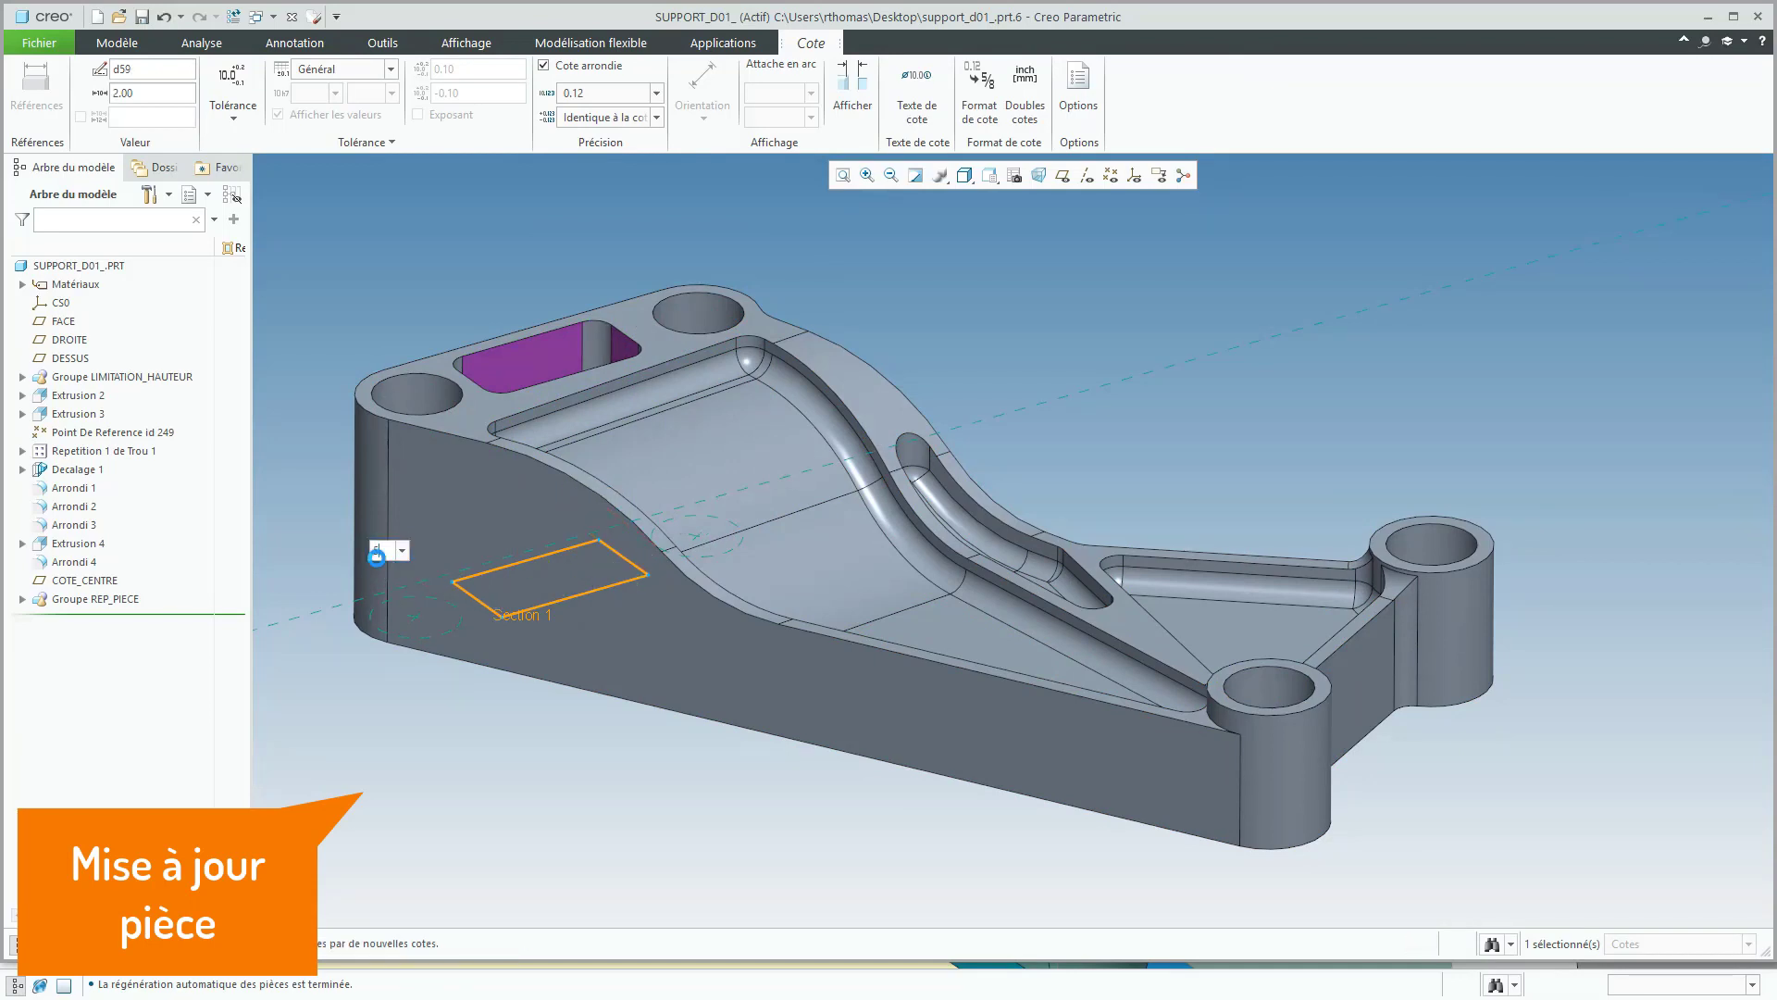
click(424, 287)
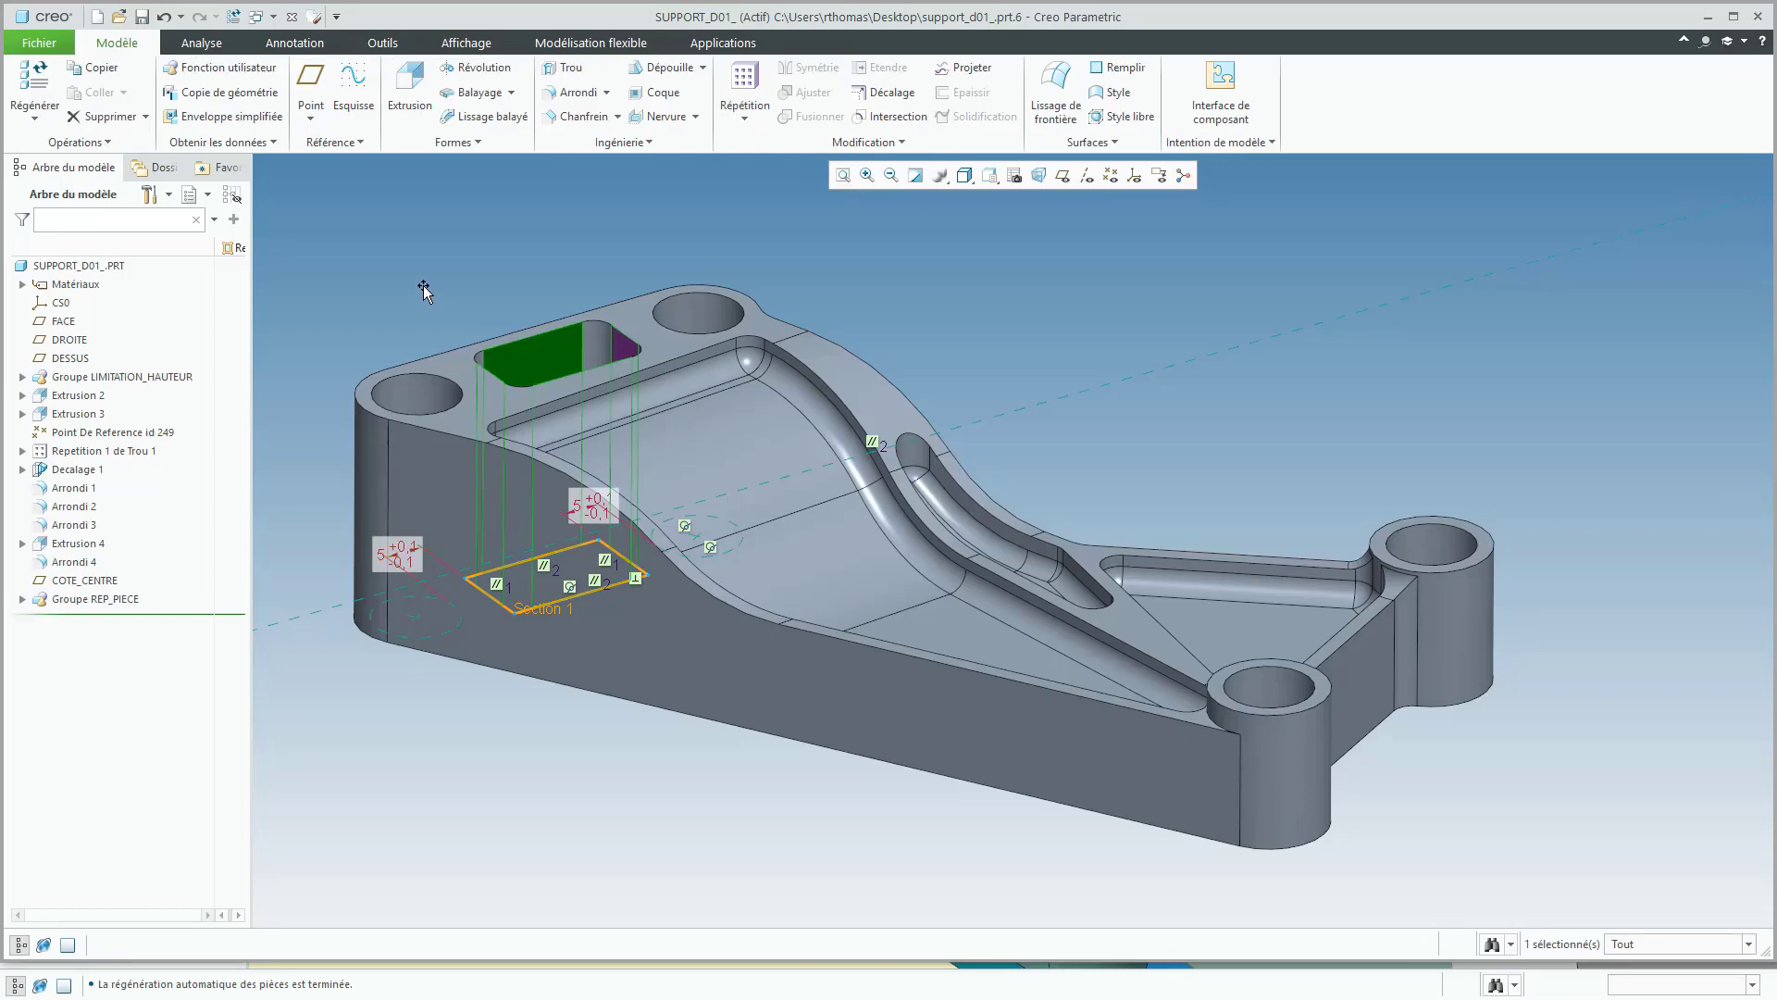
Step: Return to MFG0001.ASM, display the Trajectoire 2 tool path and position the tool along it in the modified pocket
click(258, 20)
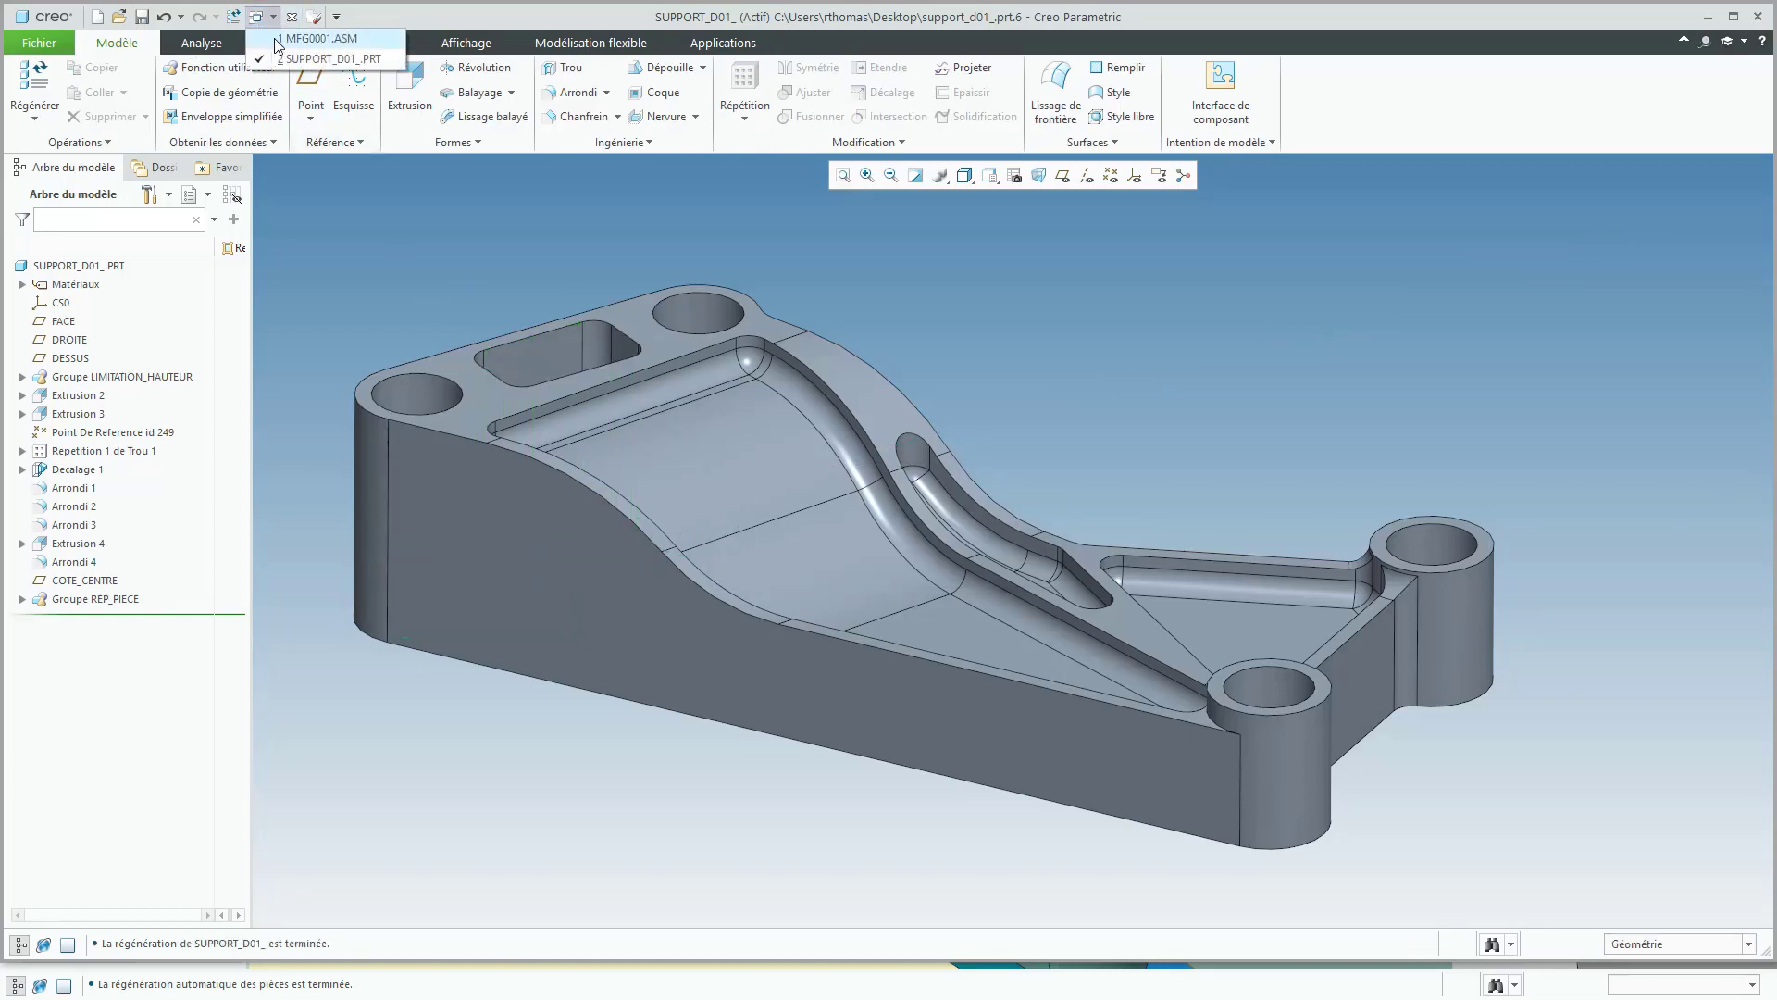
click(314, 39)
click(119, 891)
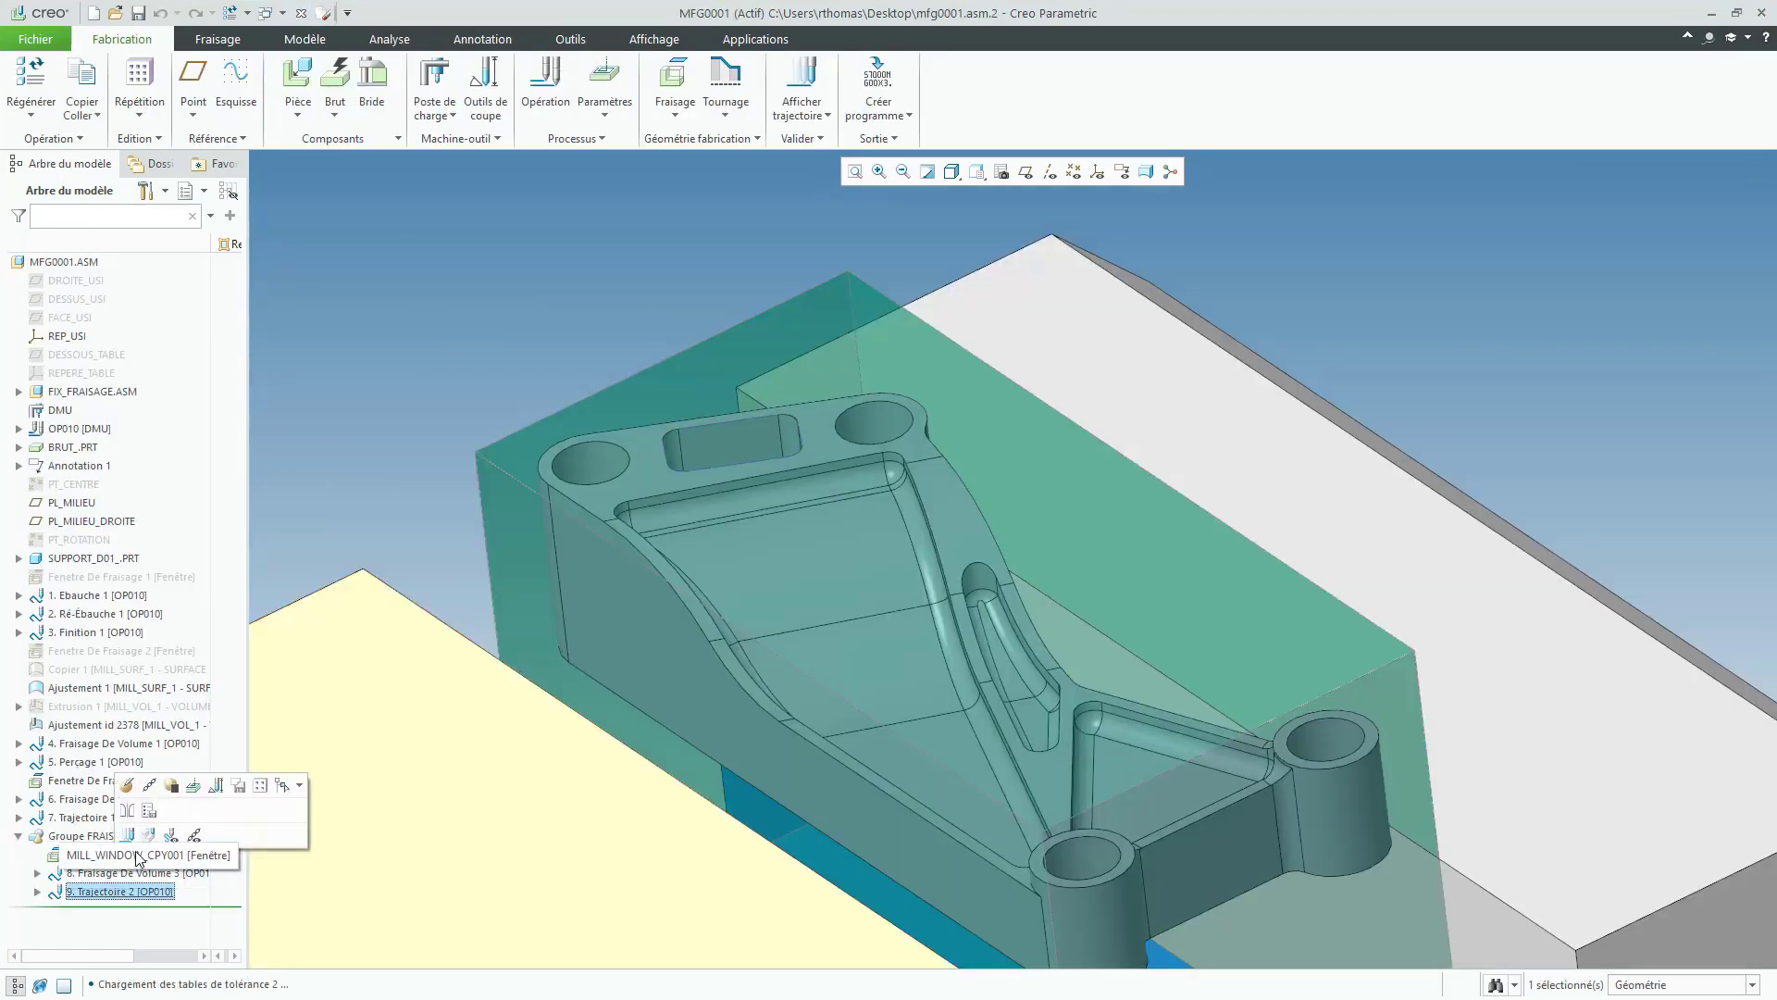
click(131, 835)
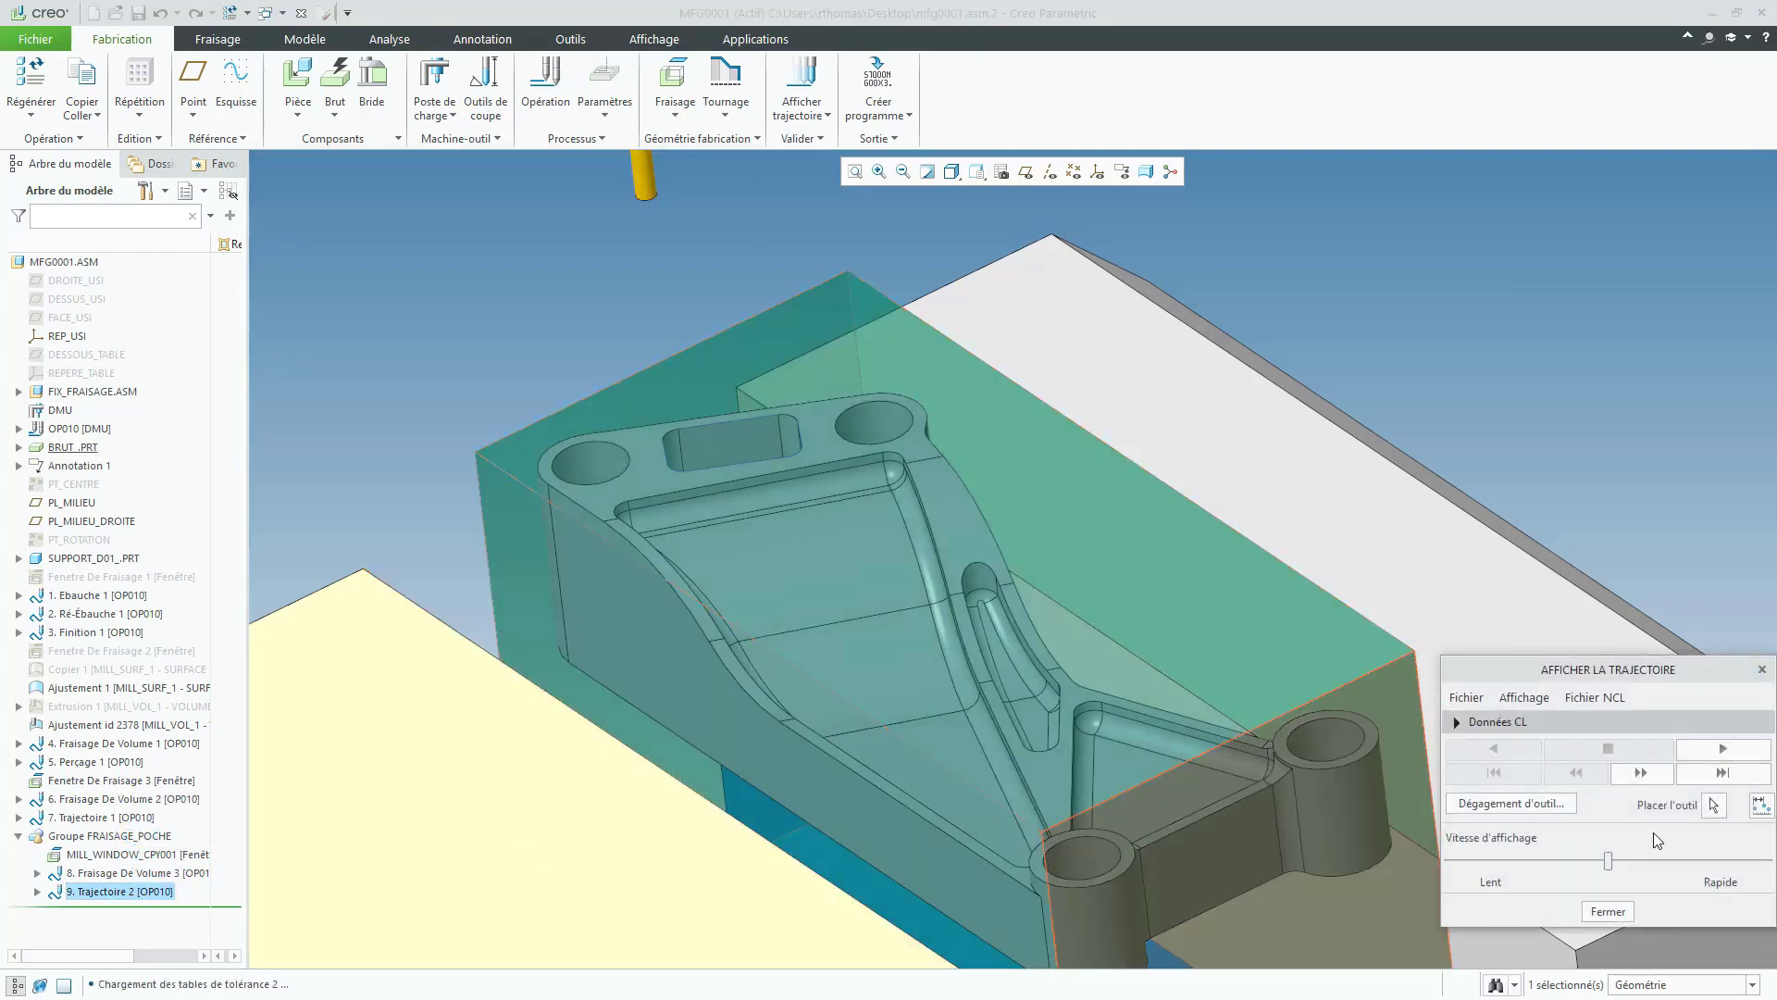
click(1712, 805)
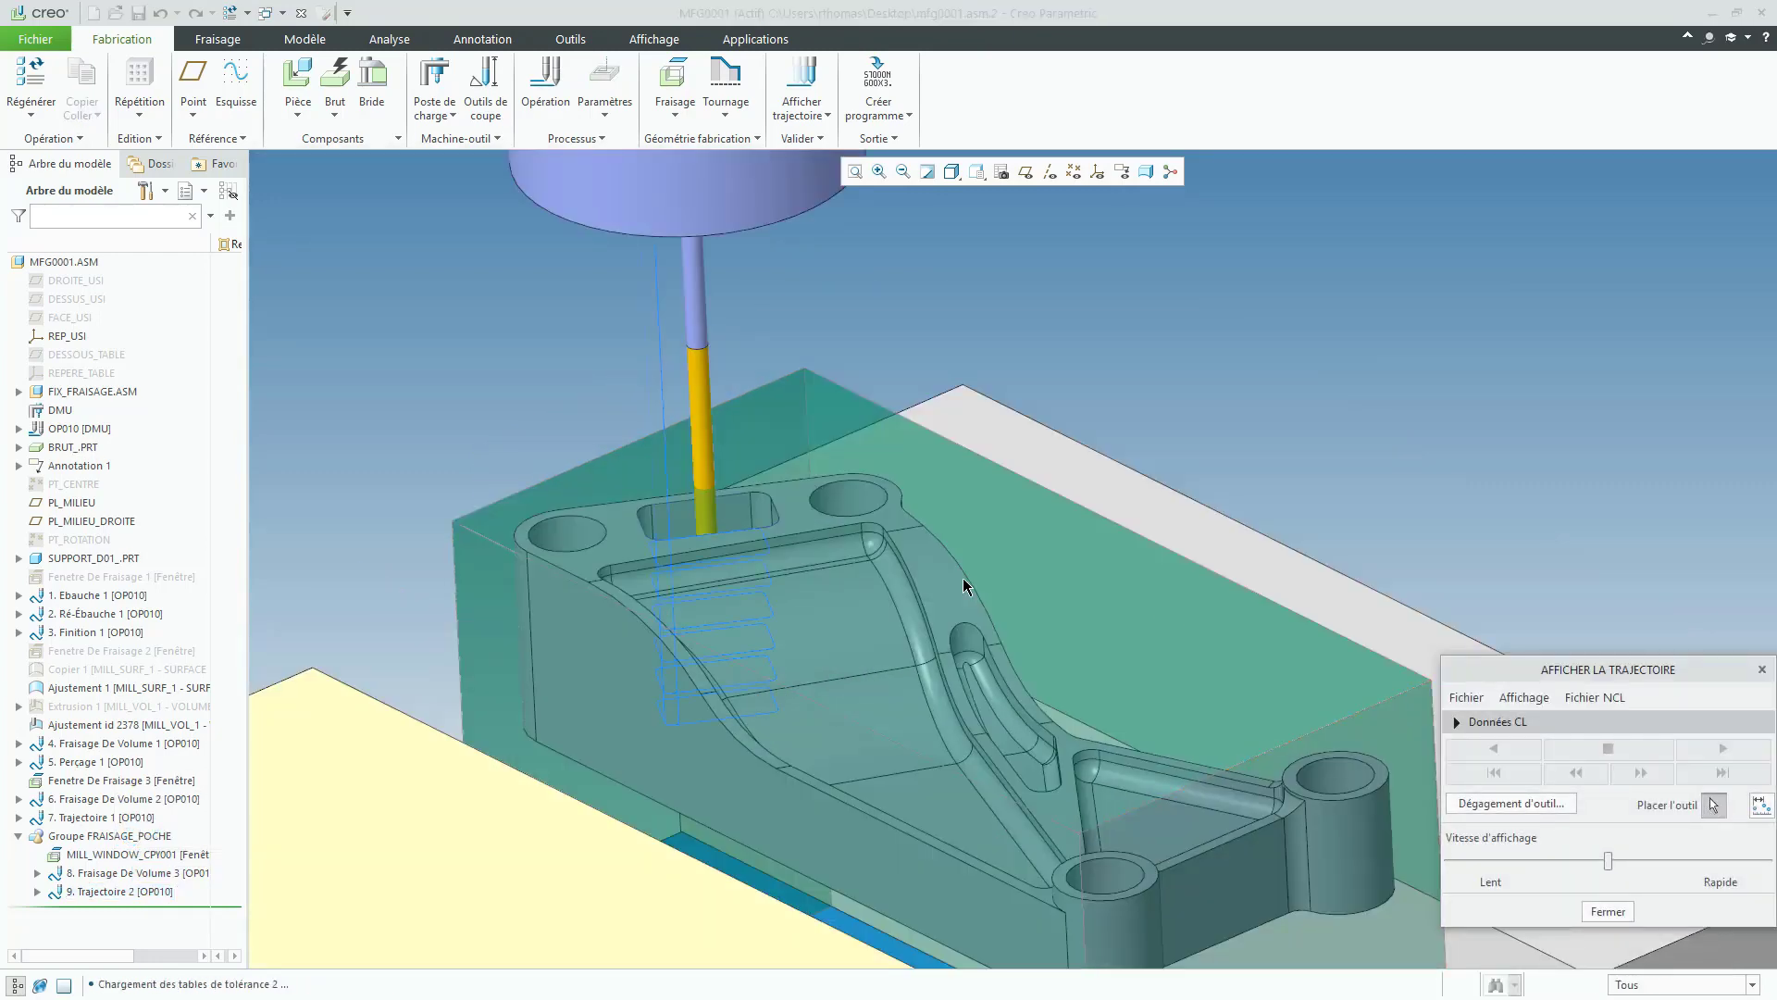
mouse_move(963, 577)
middle_down()
mouse_move(818, 546)
mouse_move(757, 579)
mouse_move(754, 694)
middle_up()
click(751, 701)
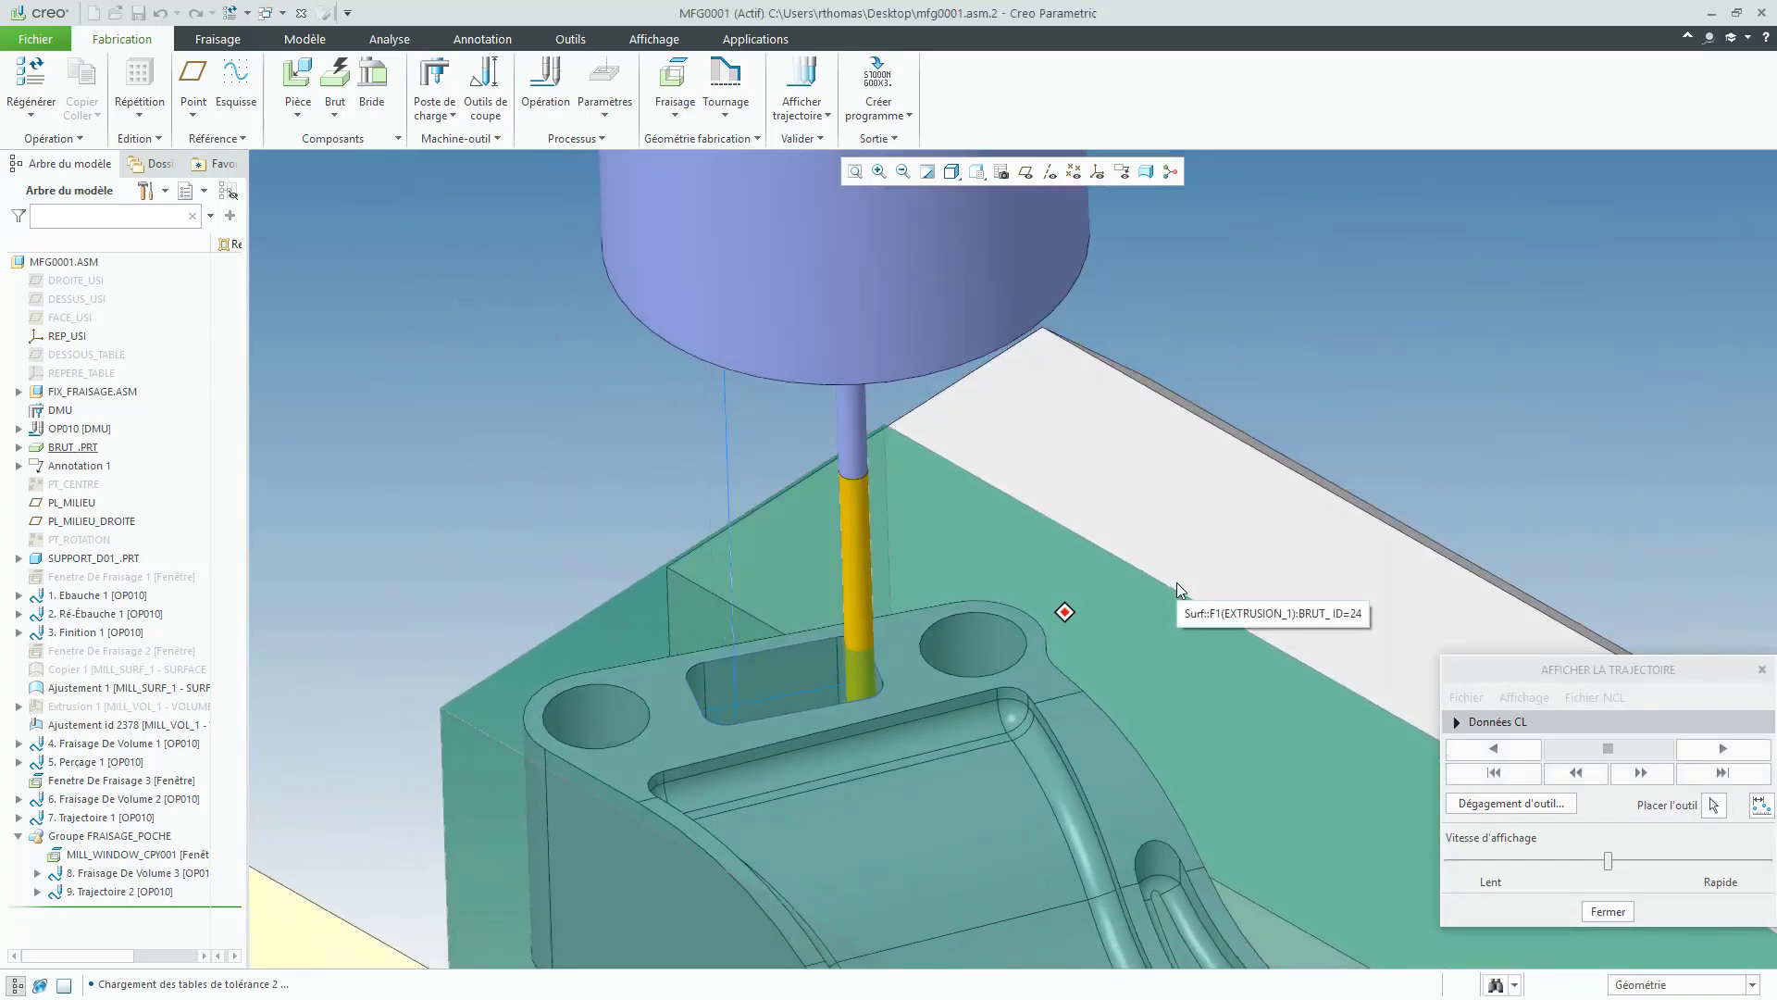
click(1760, 670)
Step: Play the Ebauche 1 tool path on the modified support and inspect it around the two end bosses
click(86, 597)
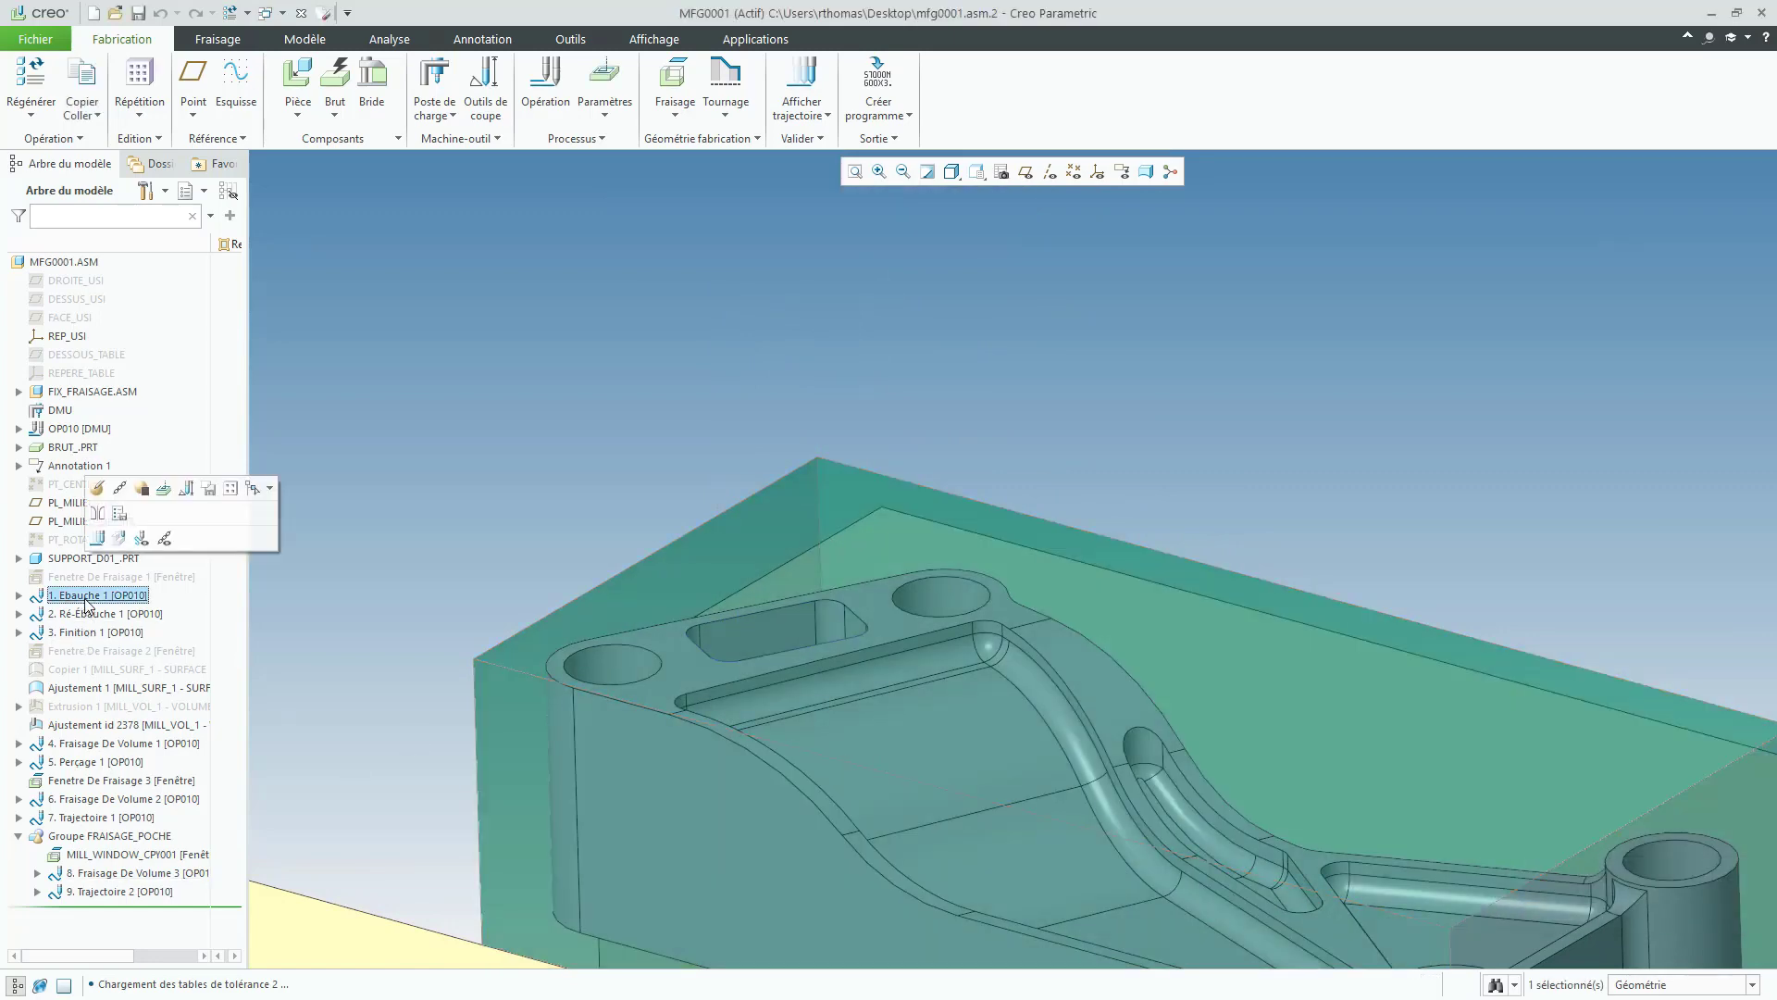
click(117, 538)
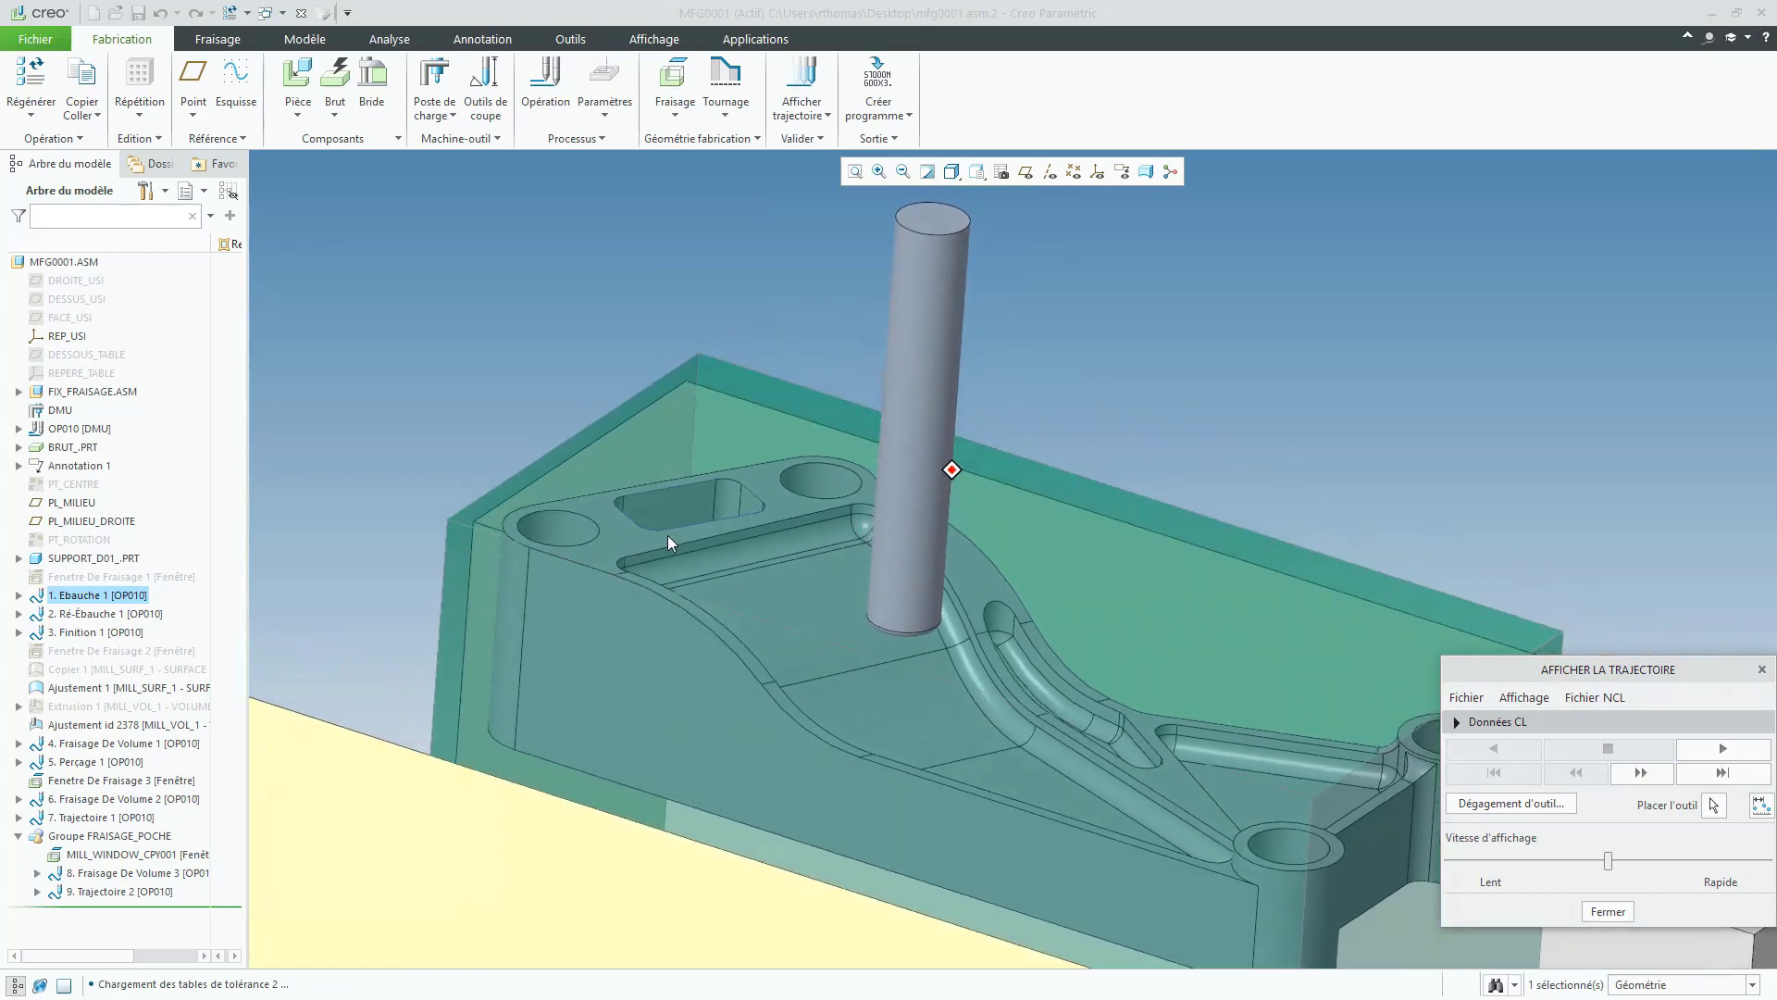
click(1721, 749)
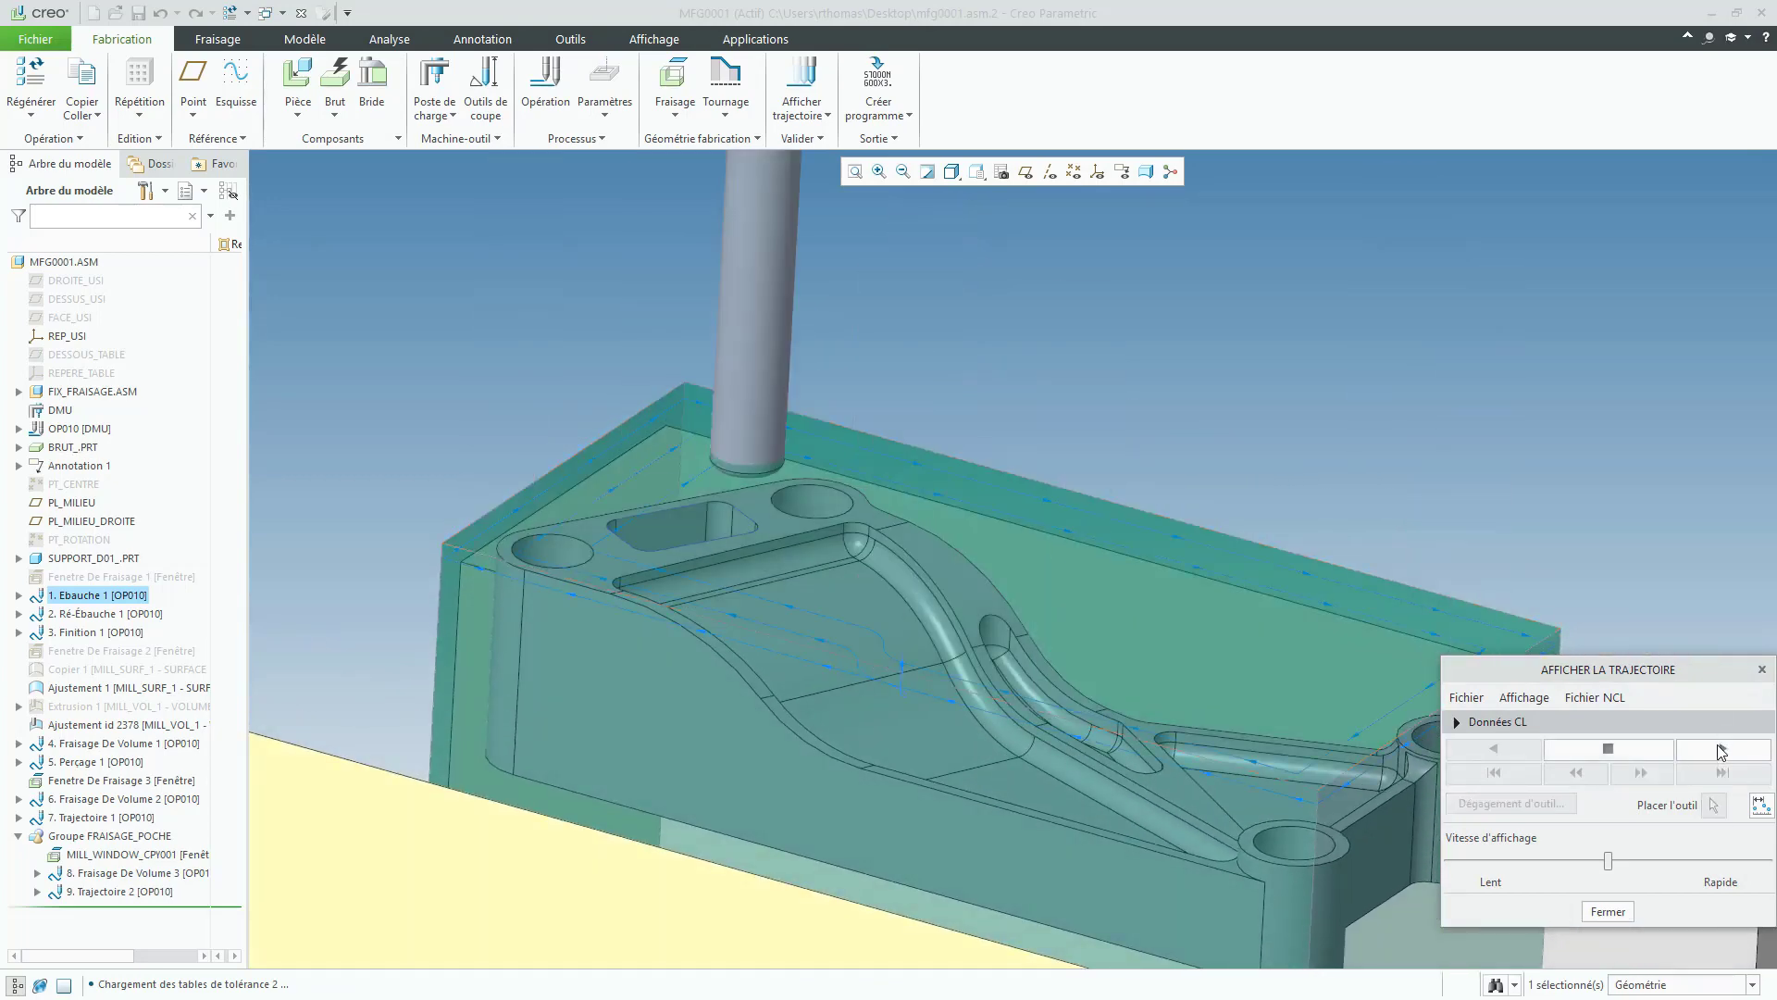
drag(1625, 674, 1614, 272)
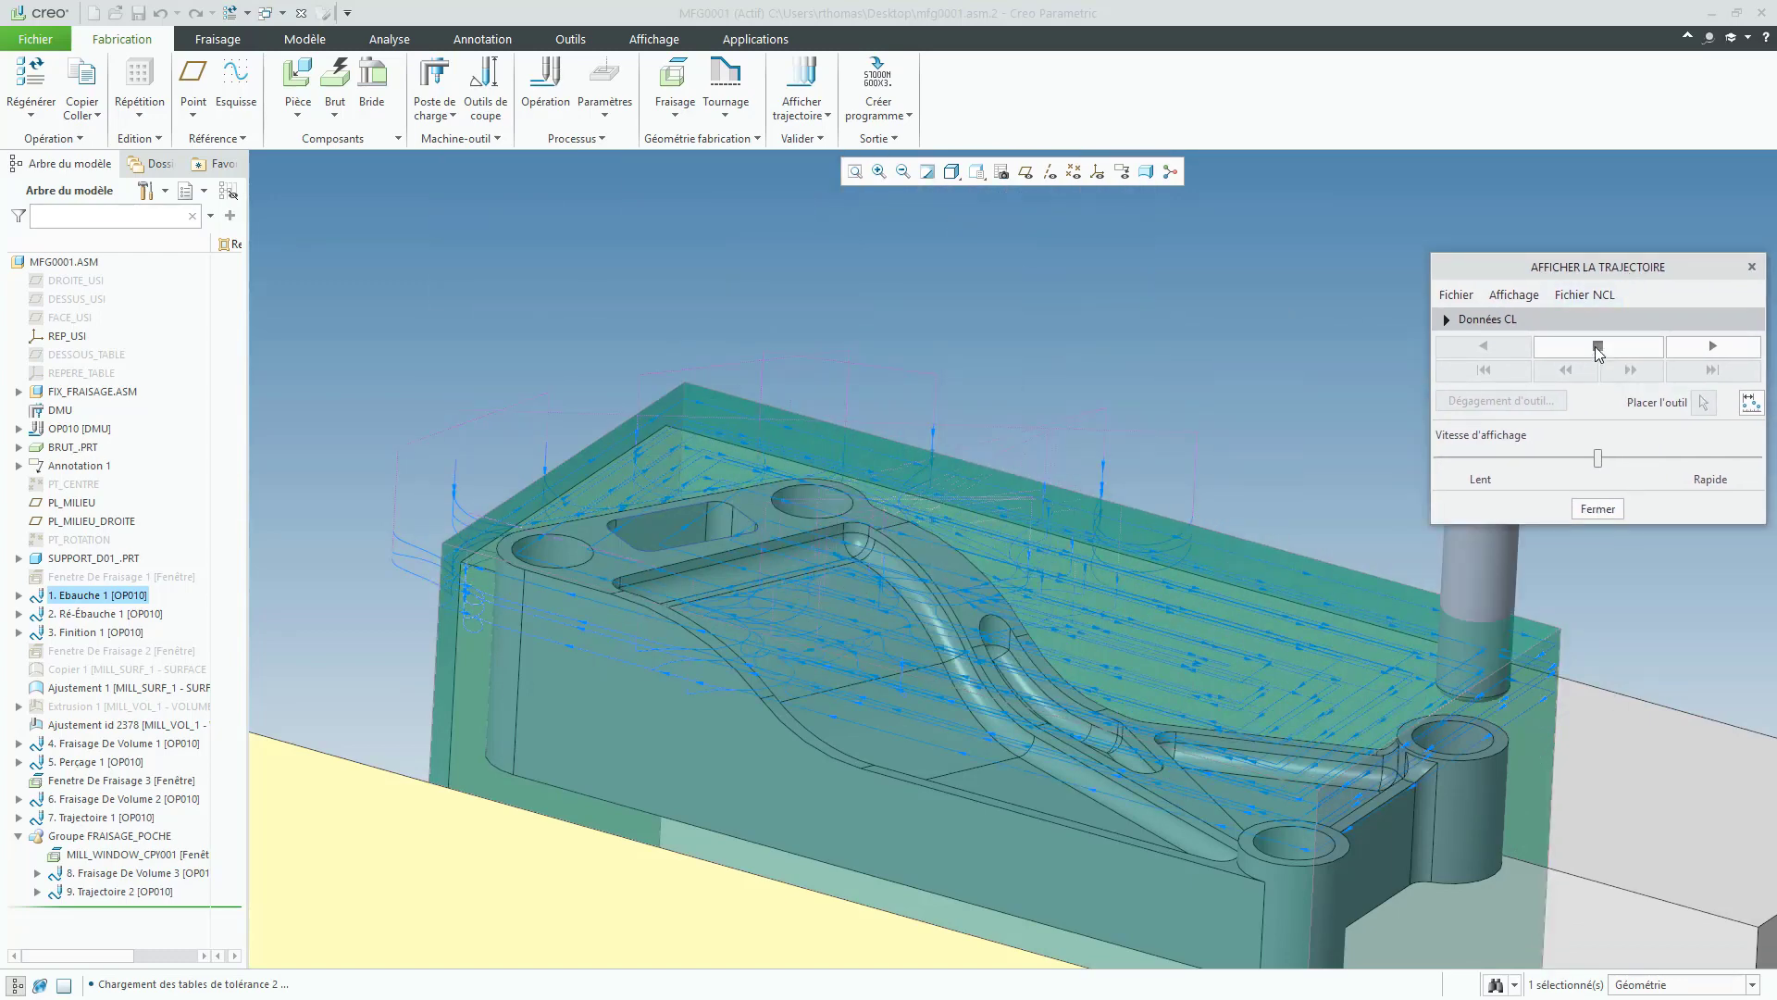
middle_drag(1574, 717, 1544, 736)
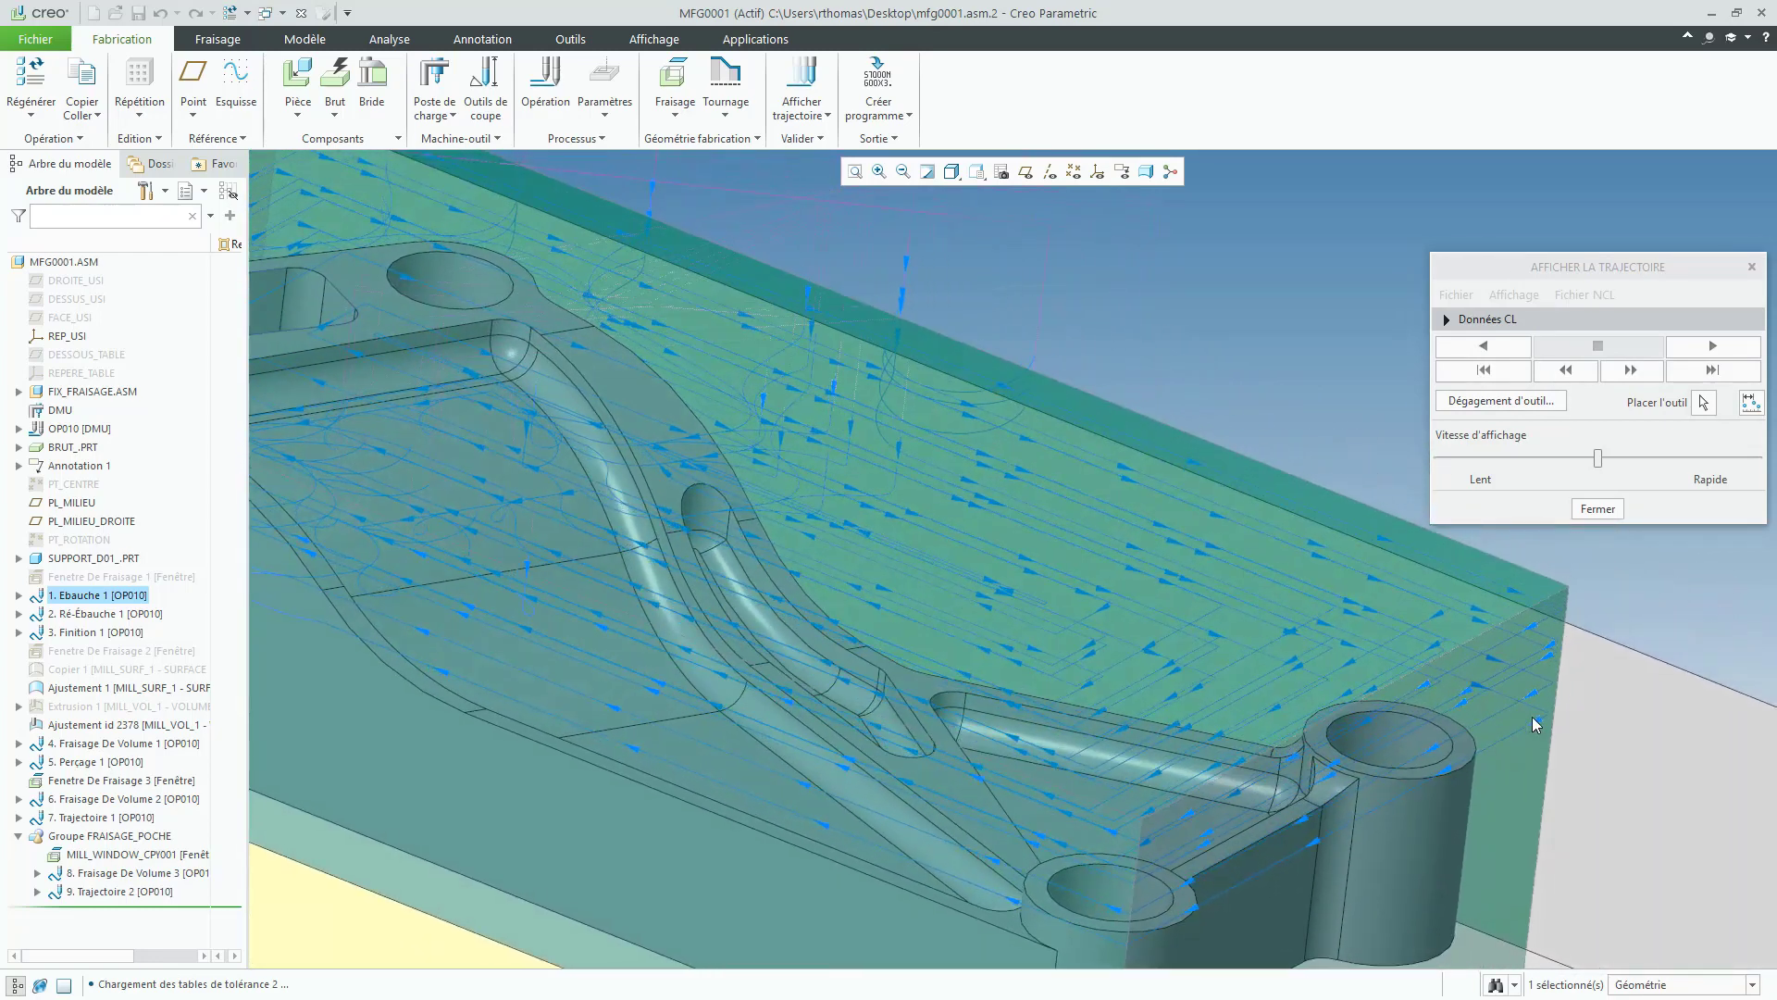
click(1584, 515)
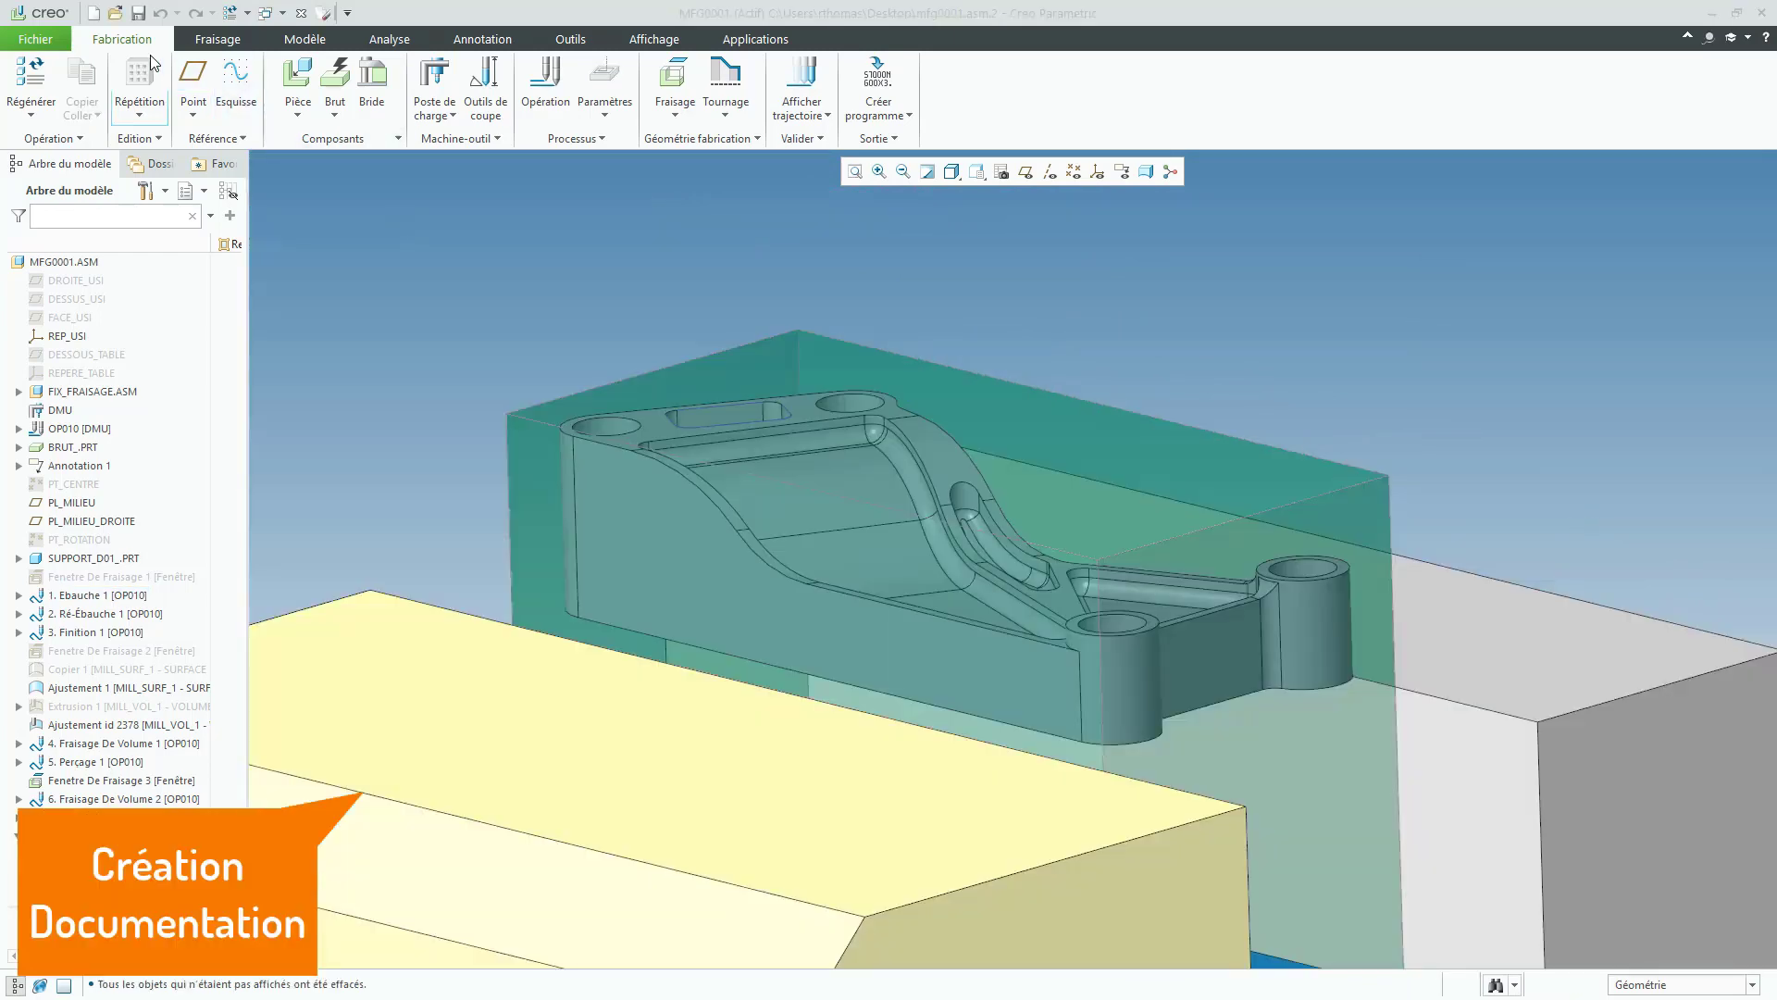
Step: Create the drawing drw0001 of mfg0001.asm from the template gabarit_gamme_usinage_4cad and view the whole gamme_usinage sheet
click(93, 13)
click(773, 472)
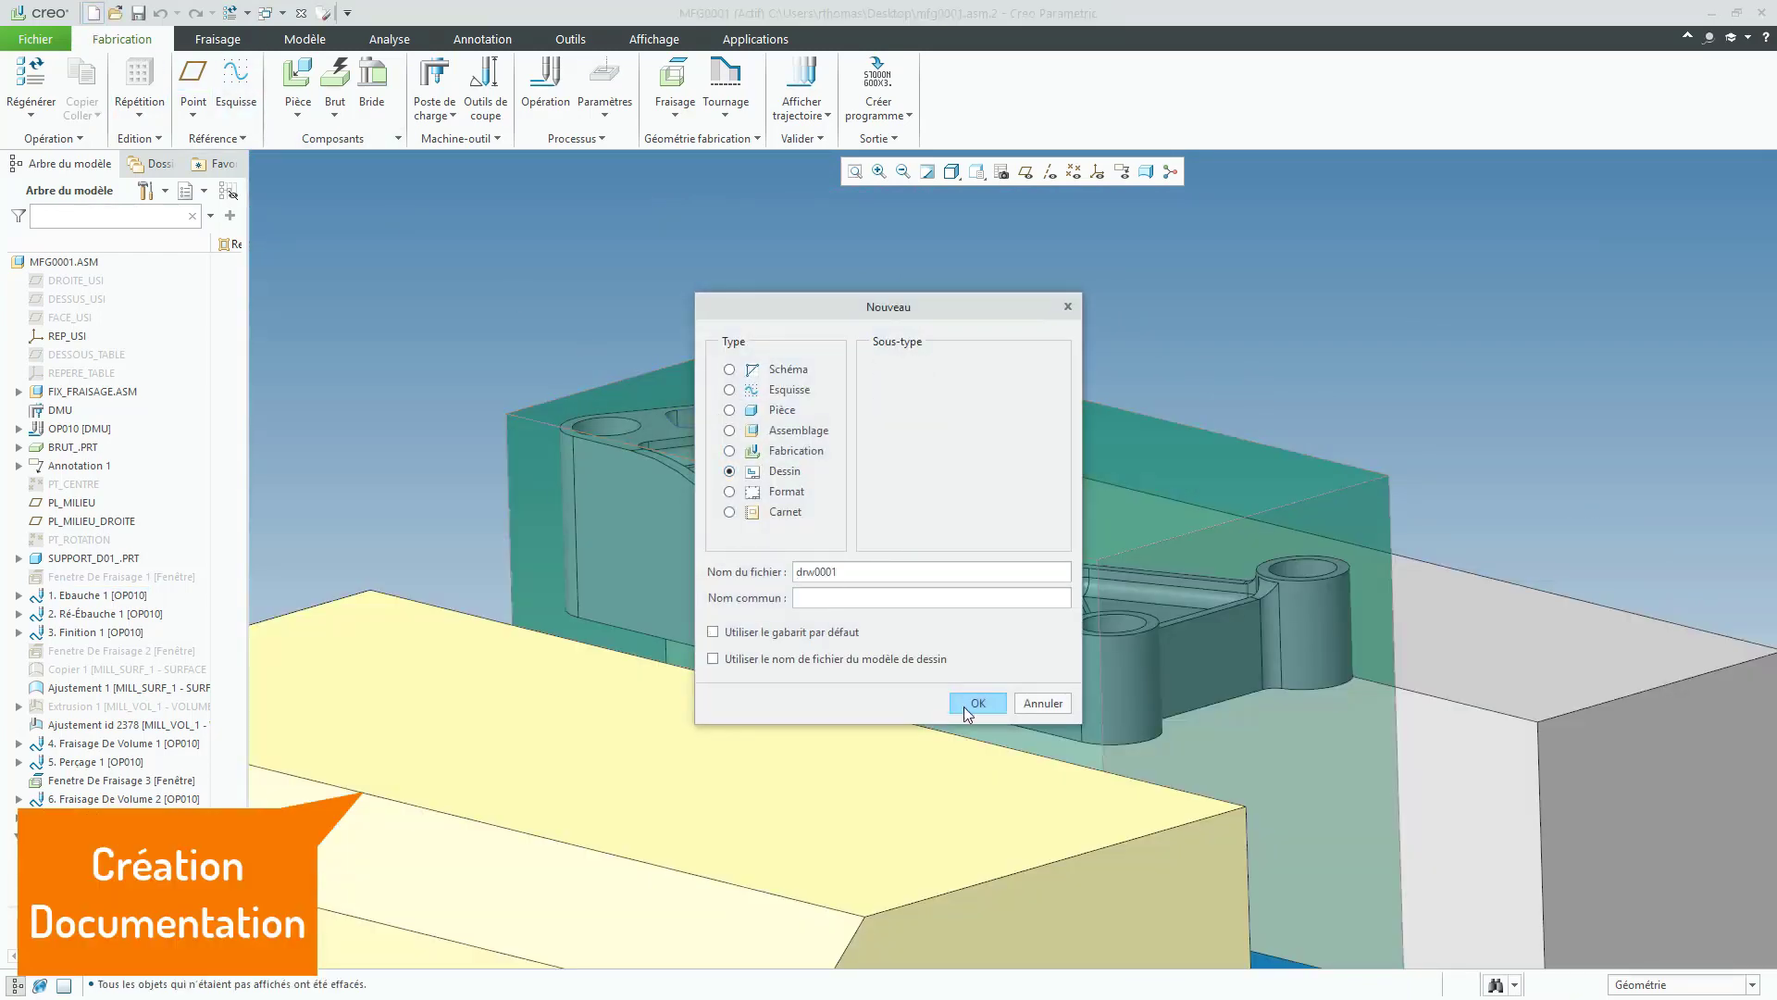
click(963, 707)
click(847, 401)
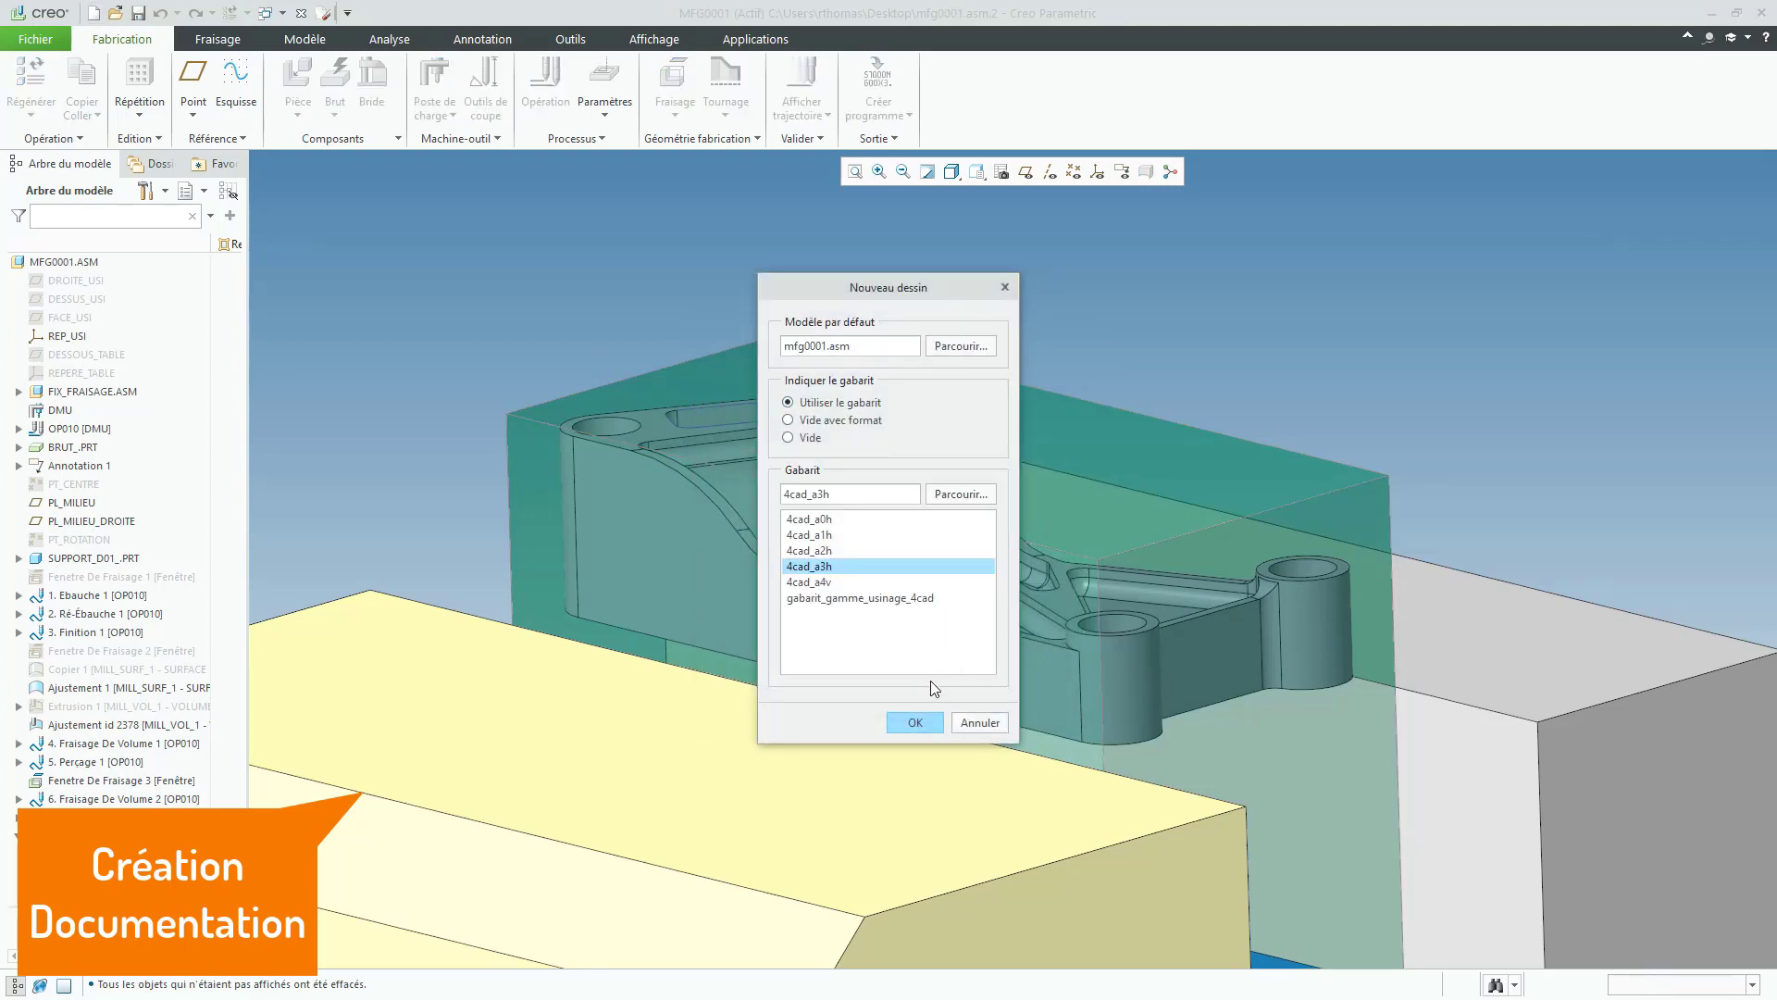
click(905, 598)
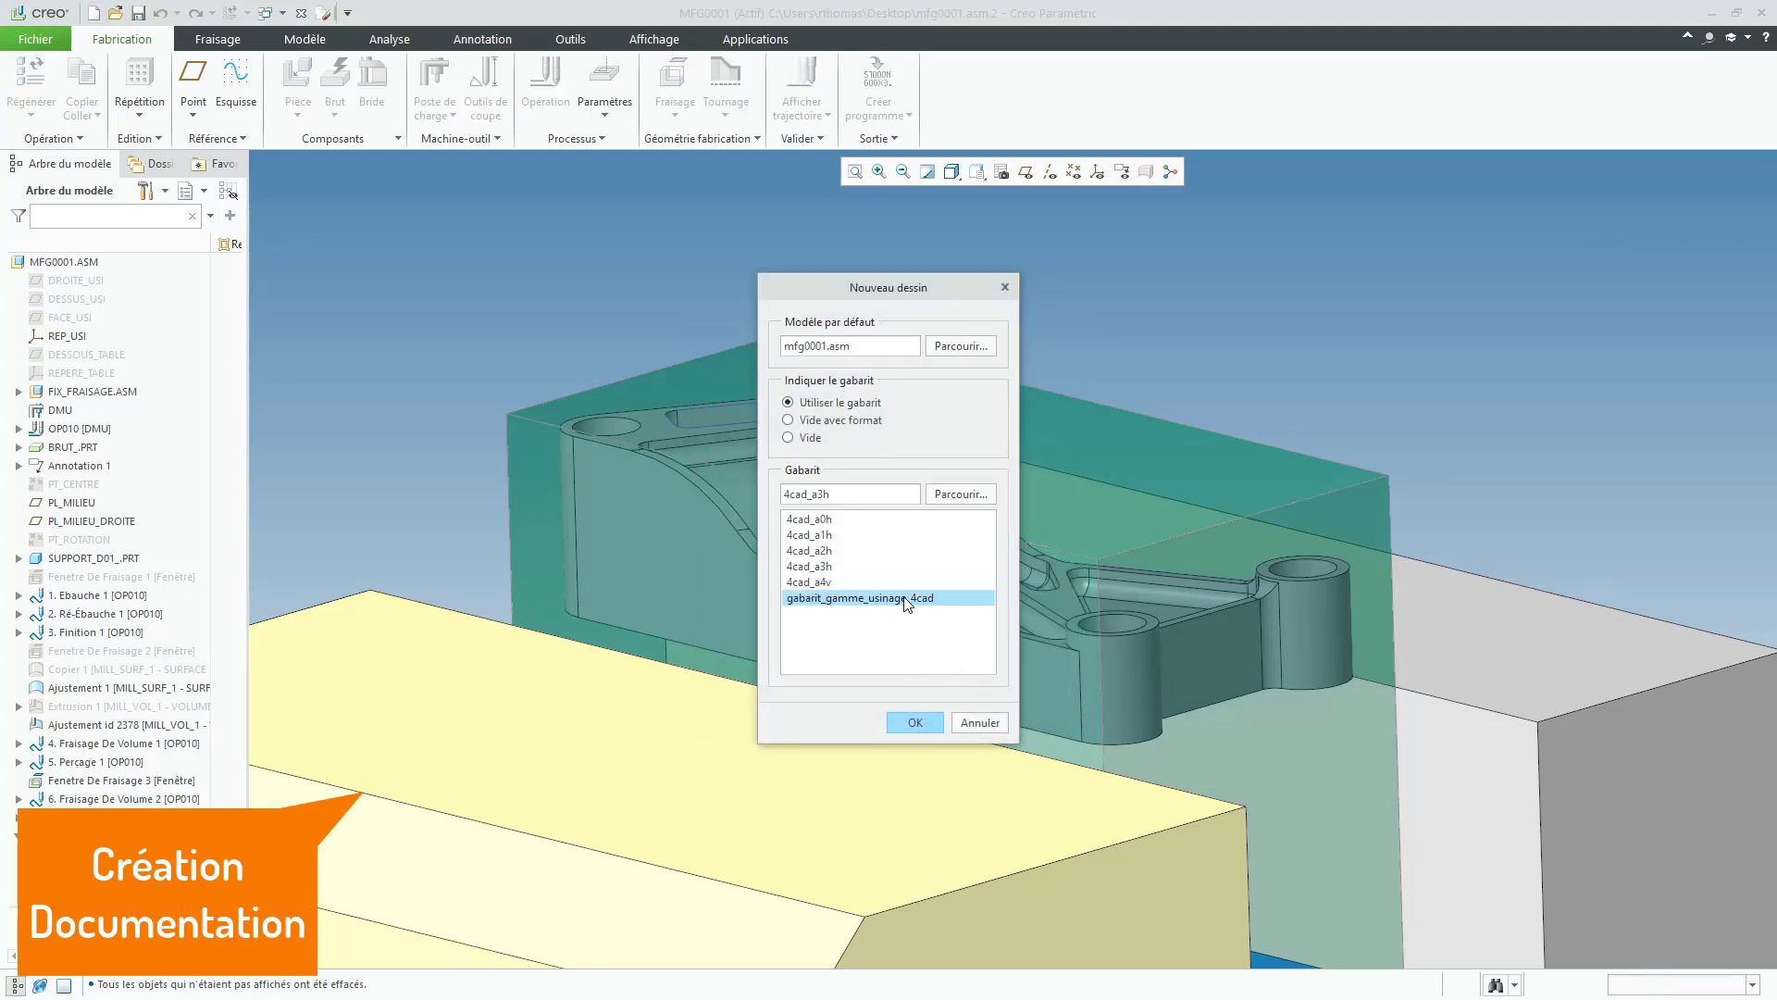
click(915, 722)
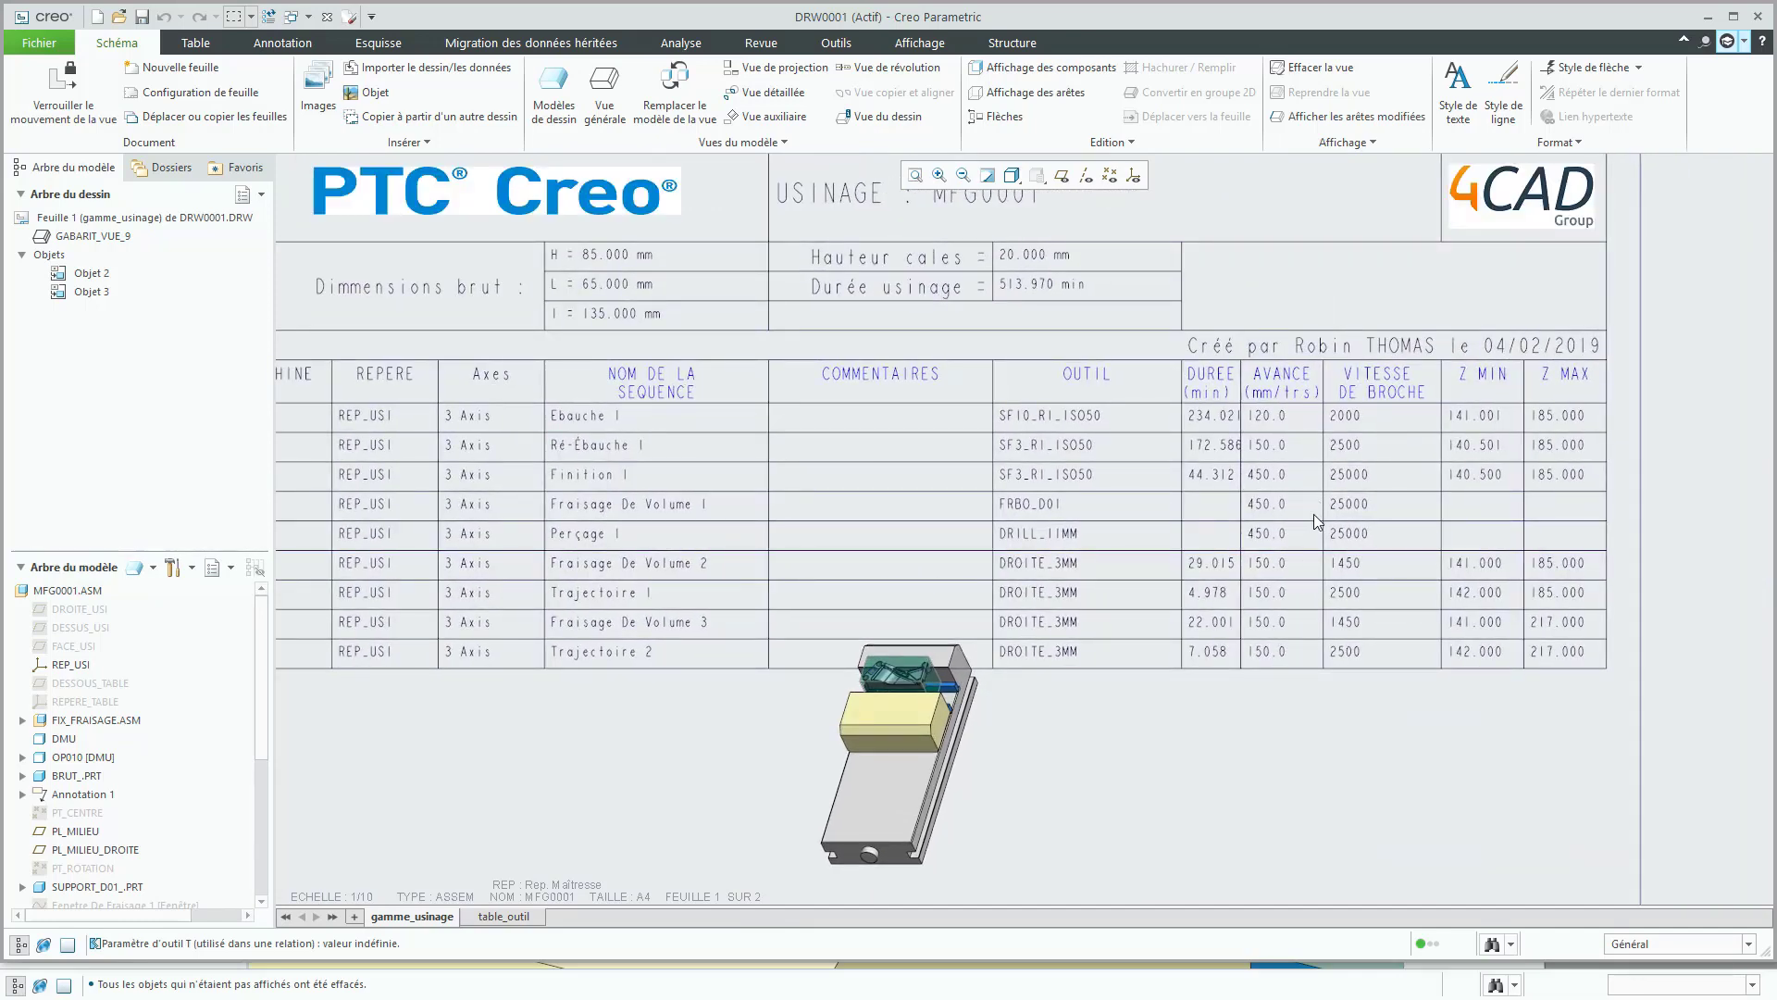
scroll(925, 693, down, 5)
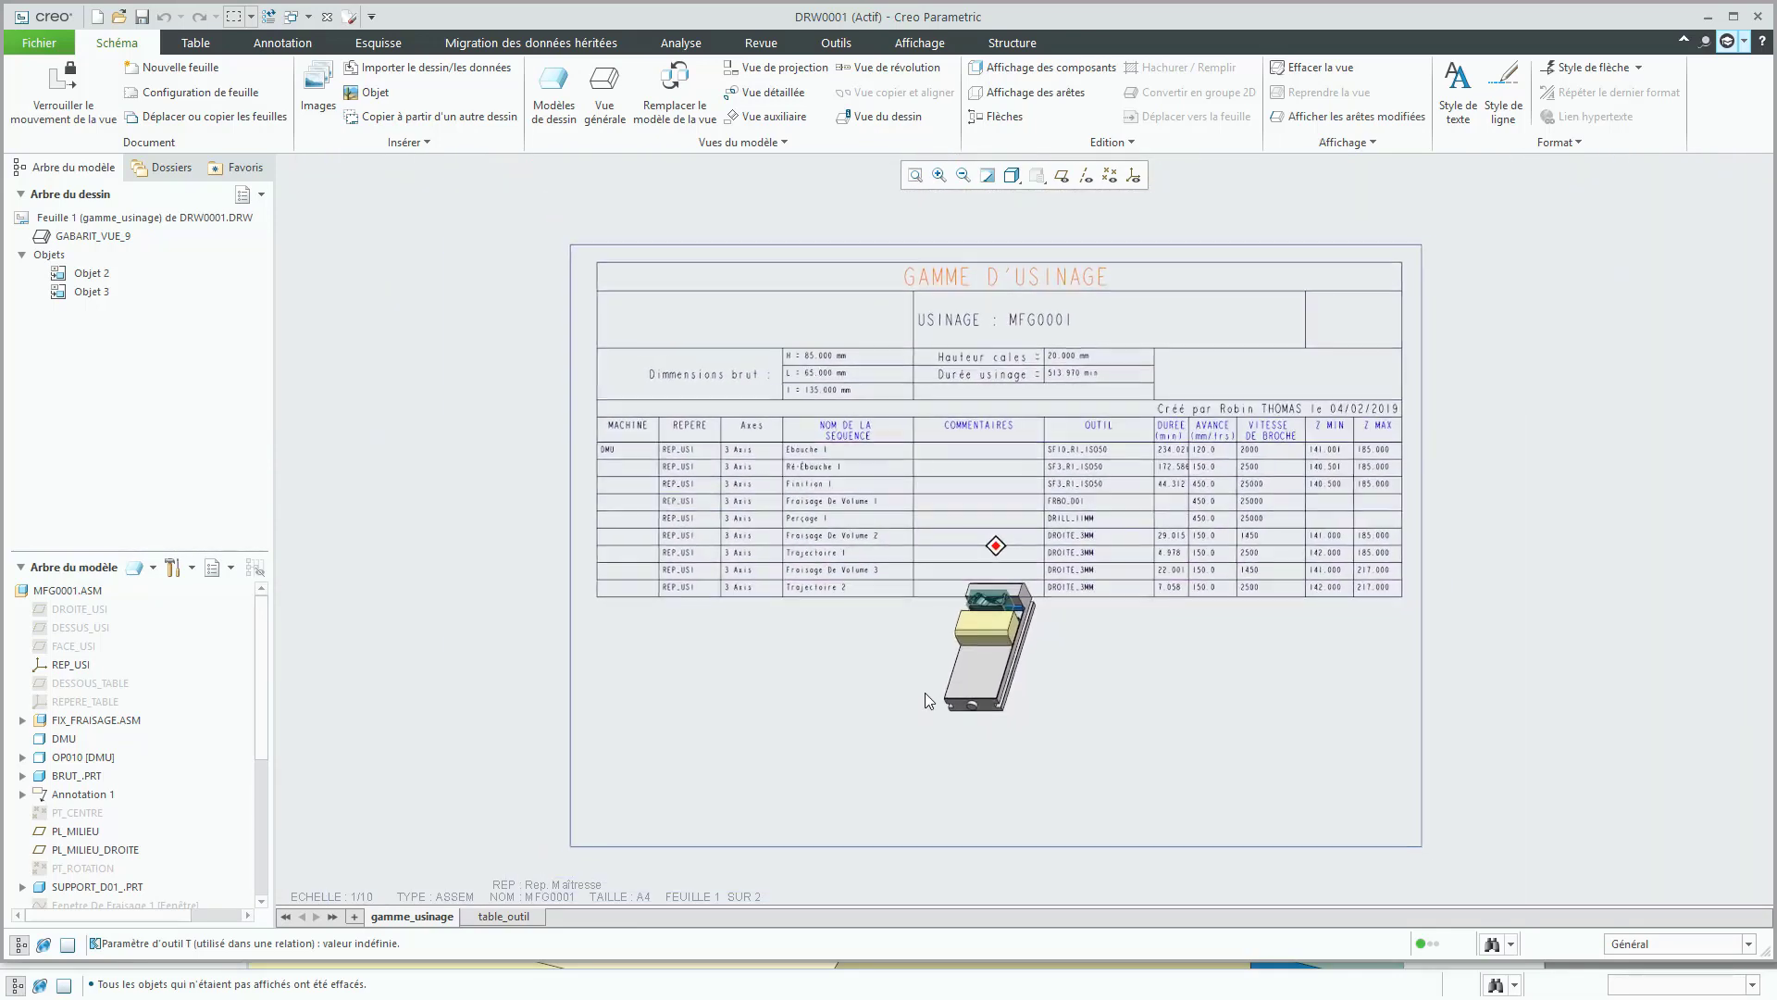
Step: Return to MFG0001.ASM and save the Finition 1 tool path as CL file finition_1, with interactive CN file output
click(296, 16)
click(375, 65)
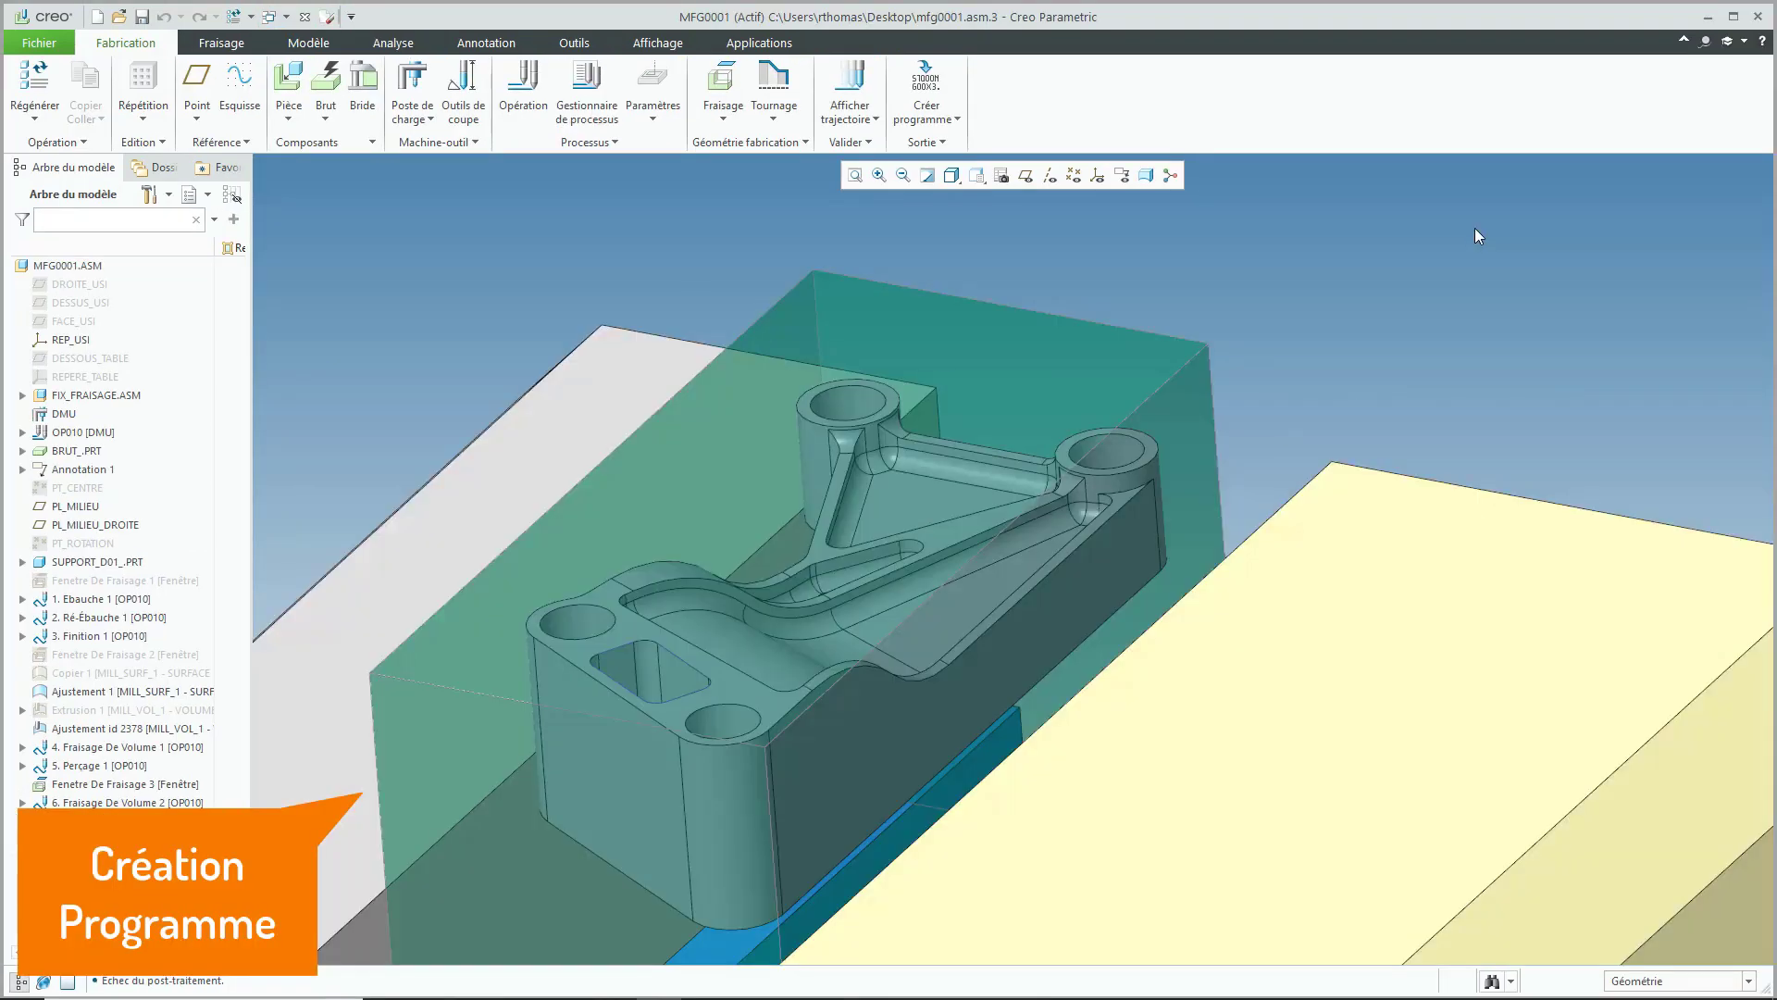
click(928, 111)
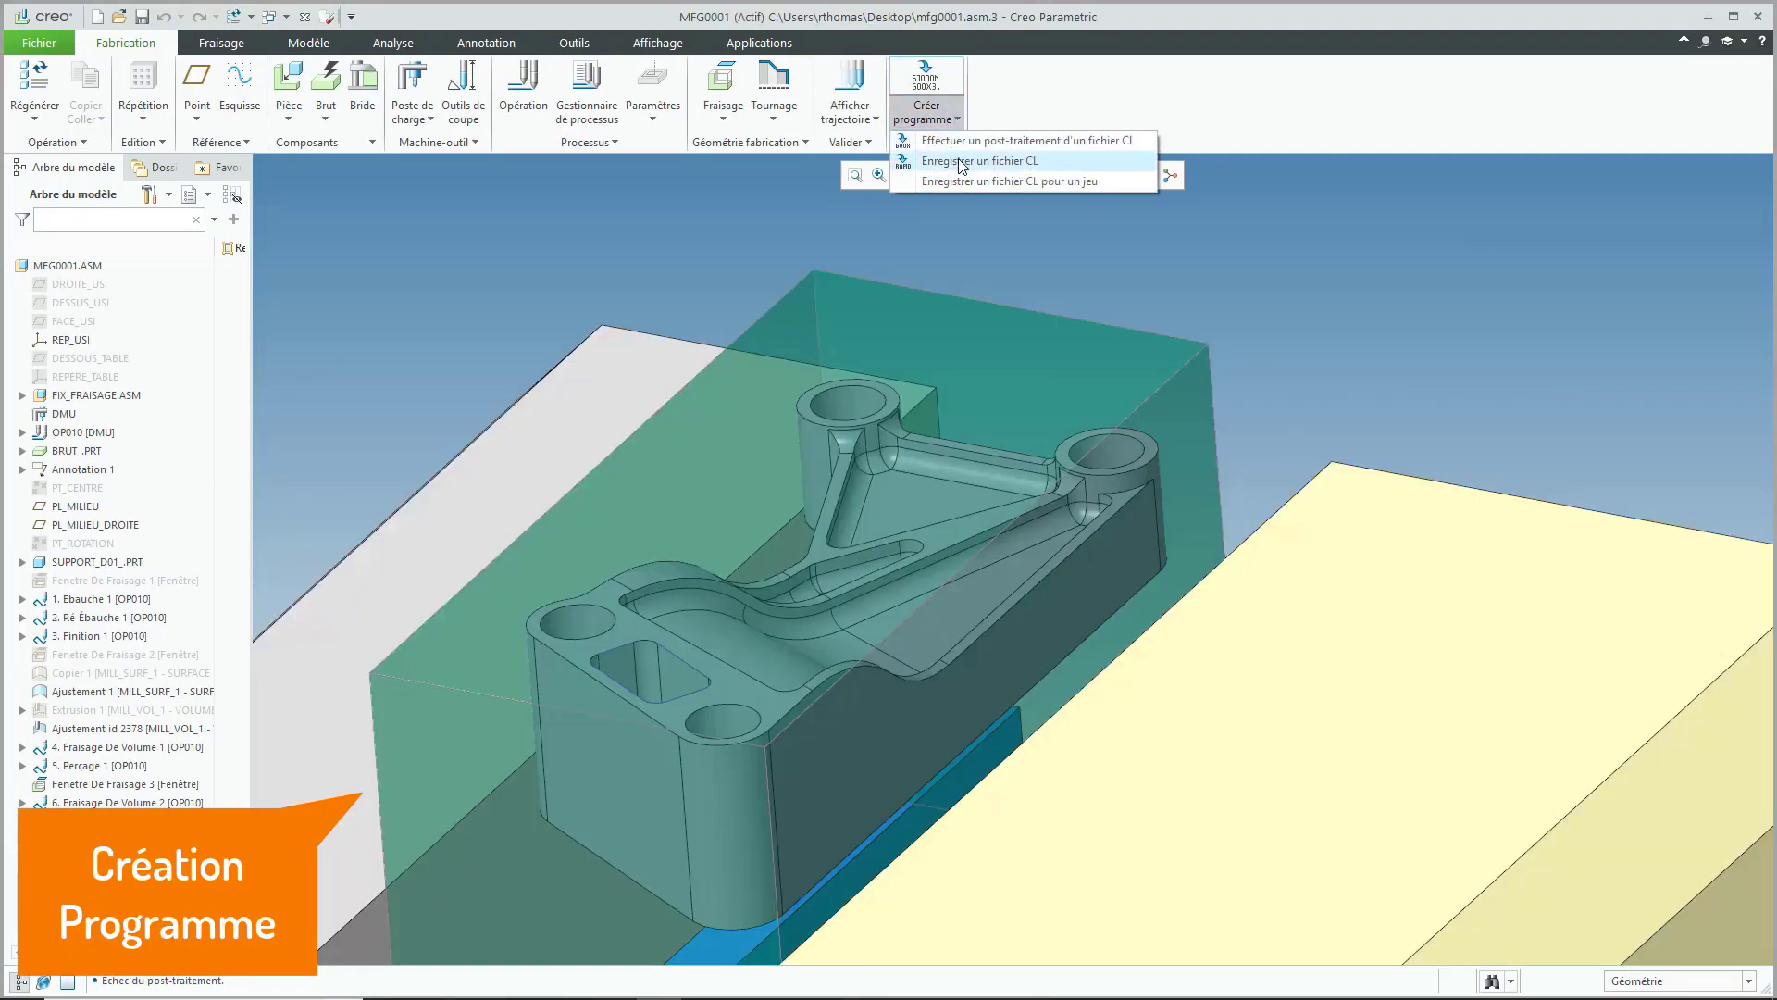
click(962, 161)
click(1708, 368)
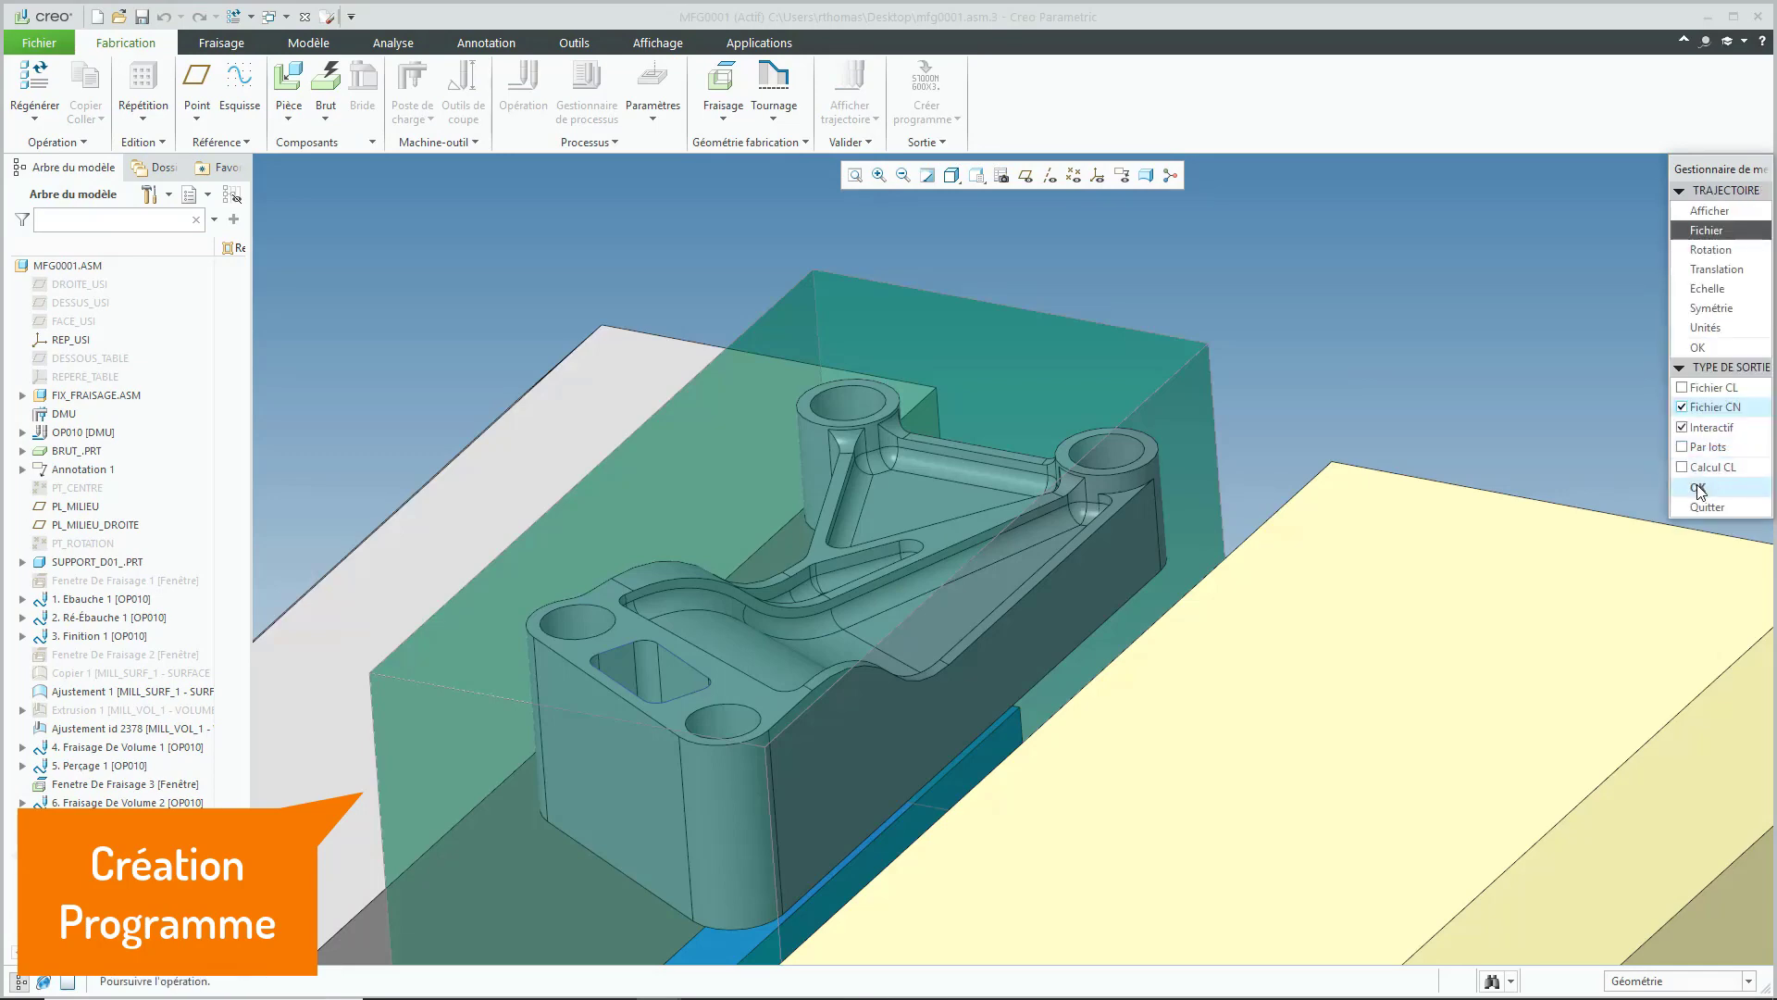
click(1698, 489)
click(659, 800)
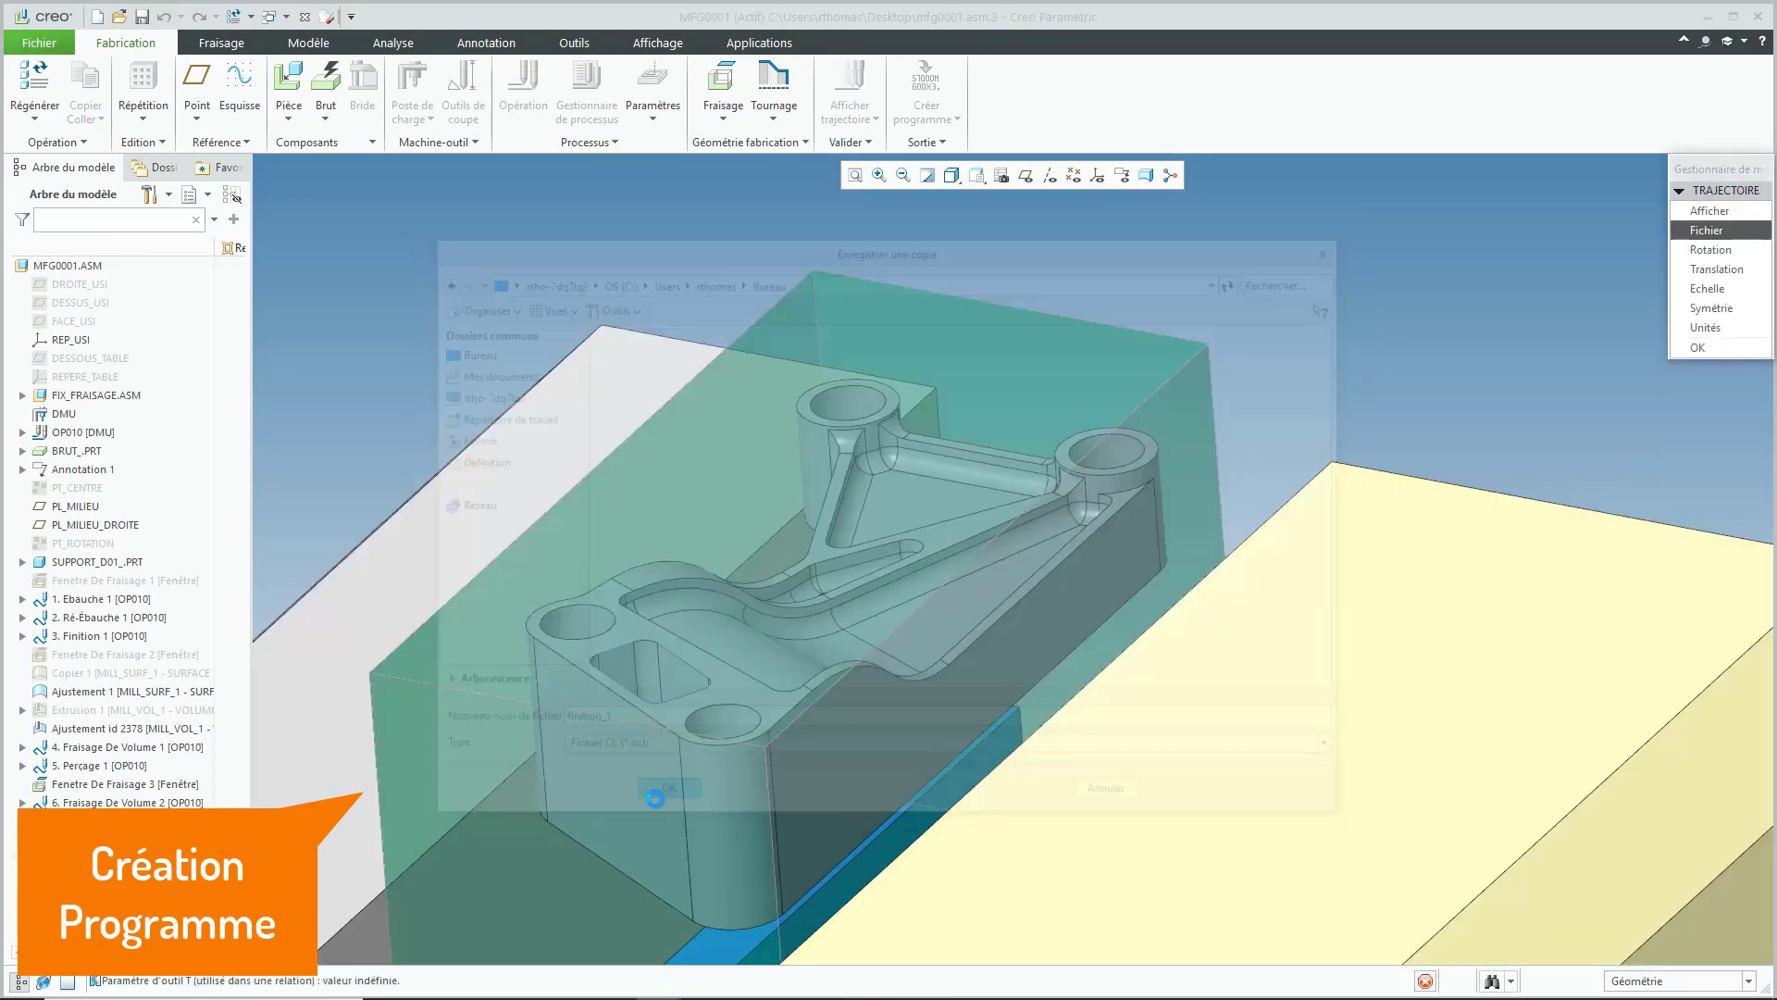
Step: Post-process finition_1 with the postprocessor UNCX01.P01 and dismiss the log
click(1701, 447)
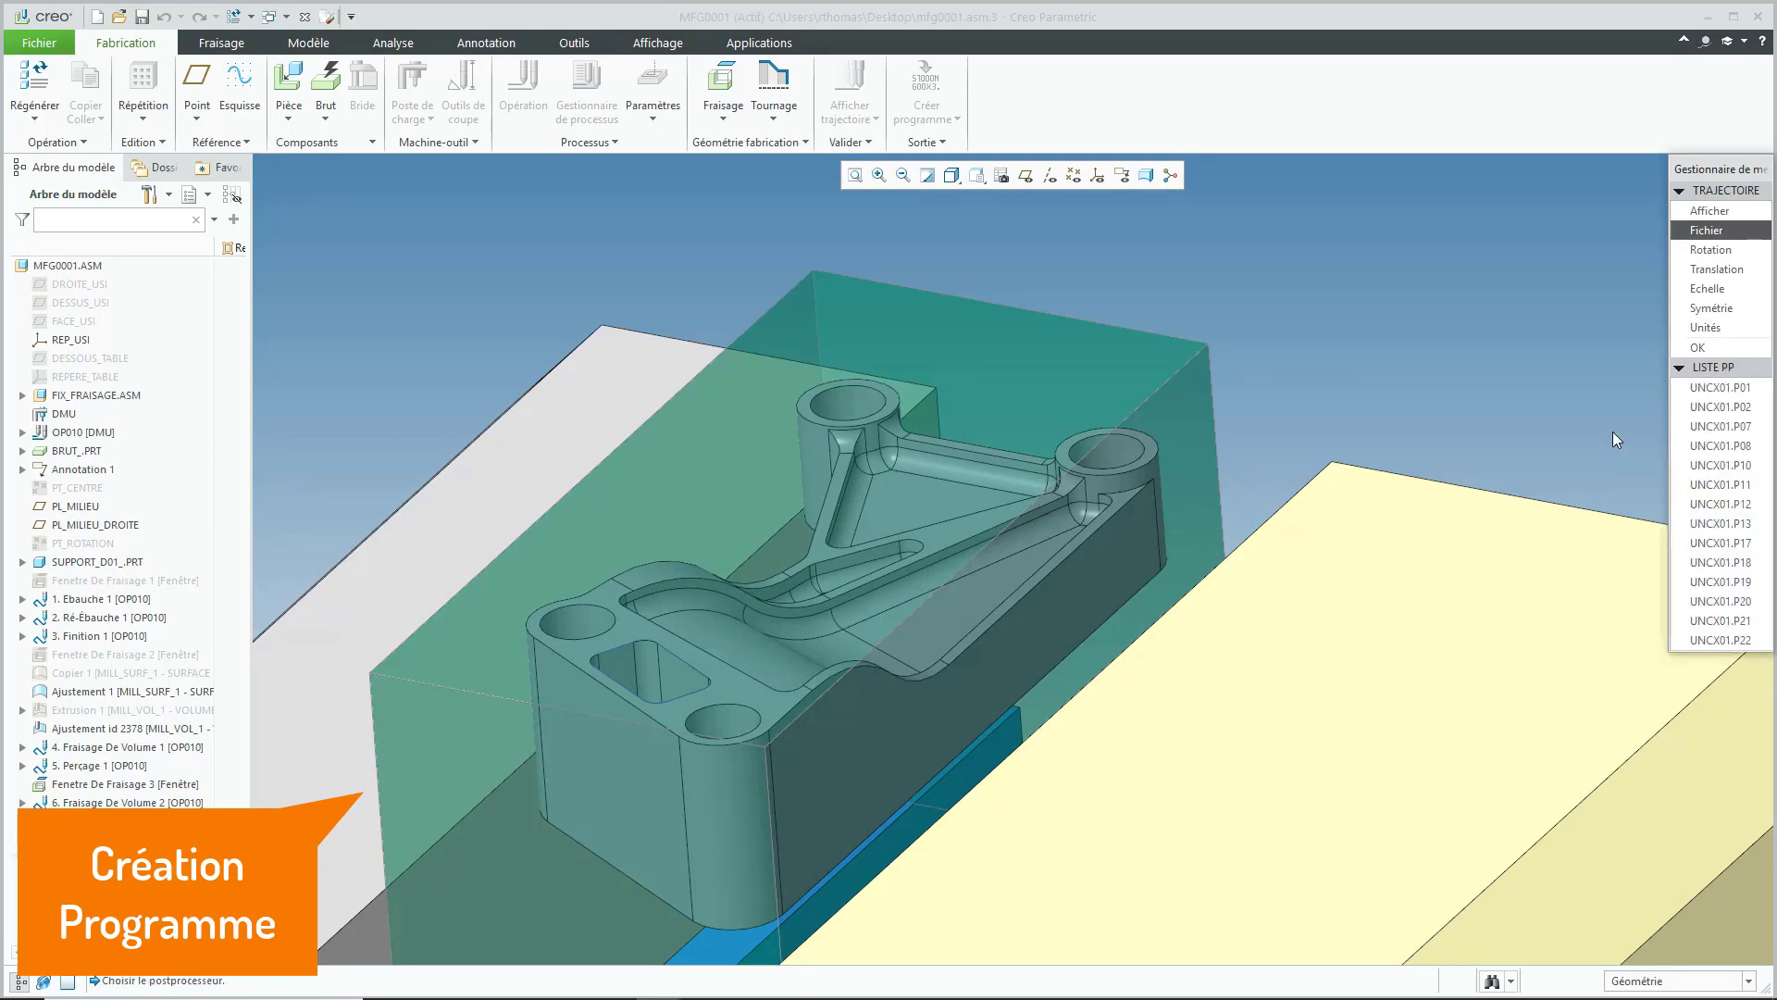
click(1702, 389)
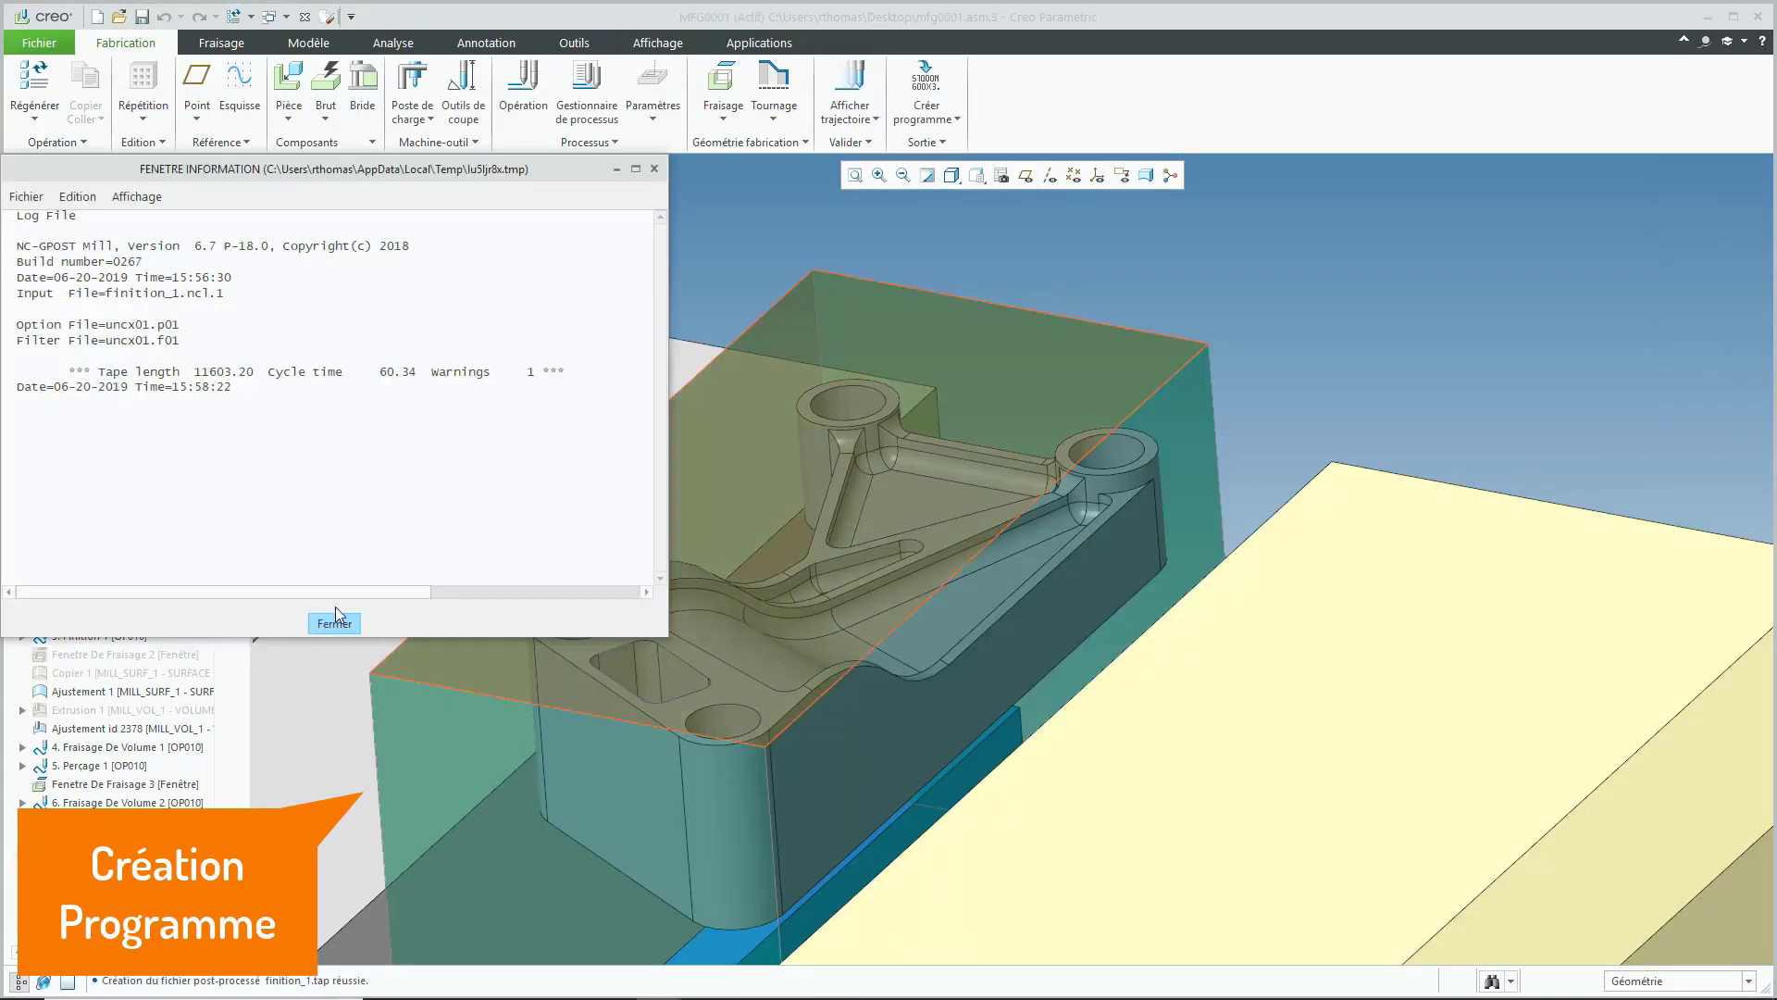
click(335, 622)
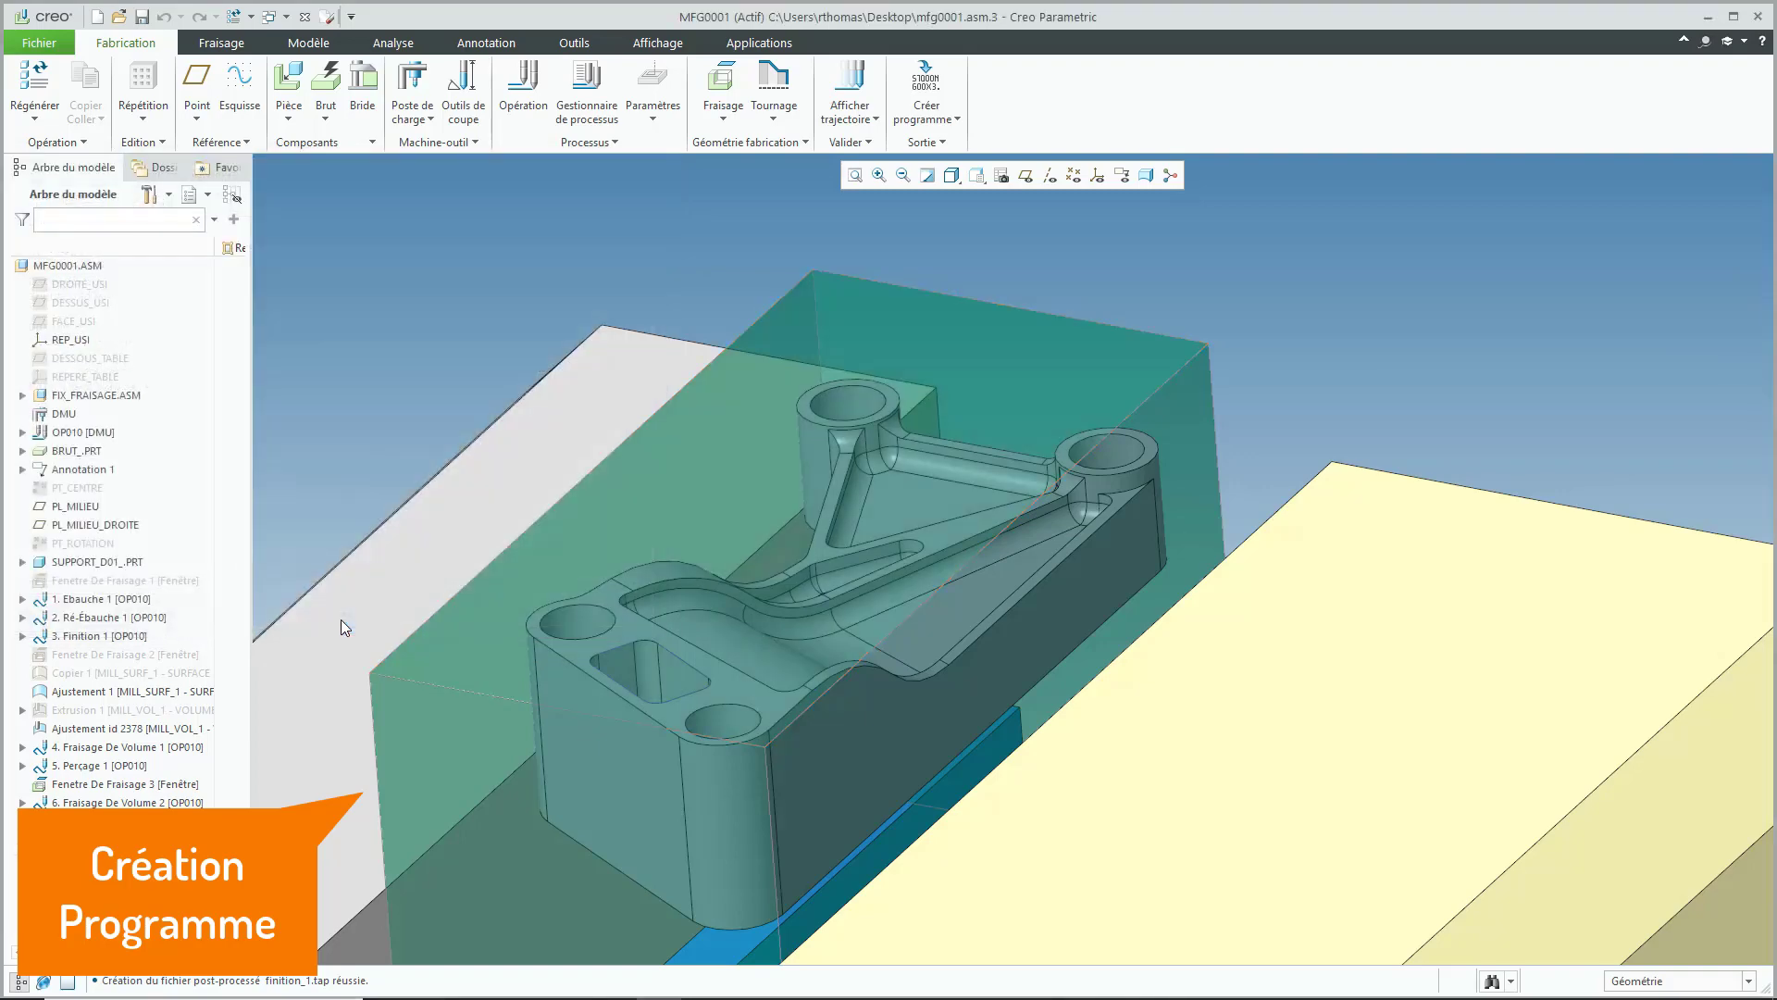
Step: Switch to the Bureau folder in File Explorer, open finition_1.tap in Visual Studio Code and examine the generated G-code program
key(alt+Tab)
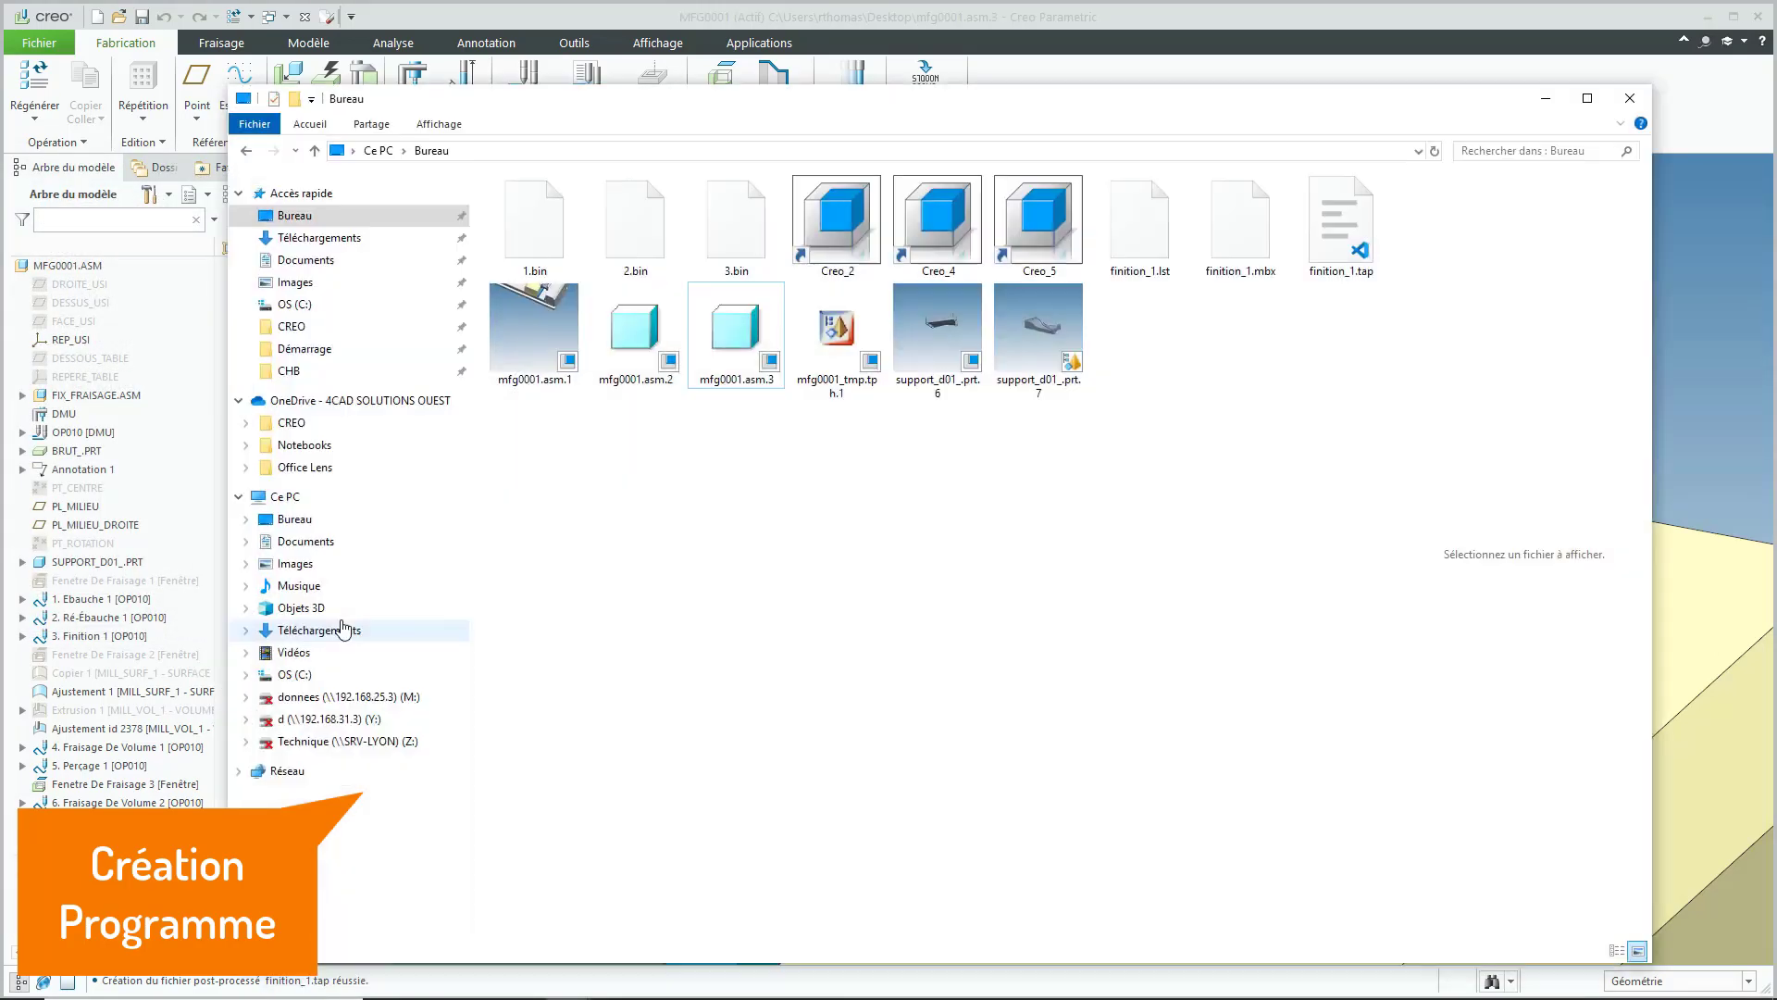
click(1323, 248)
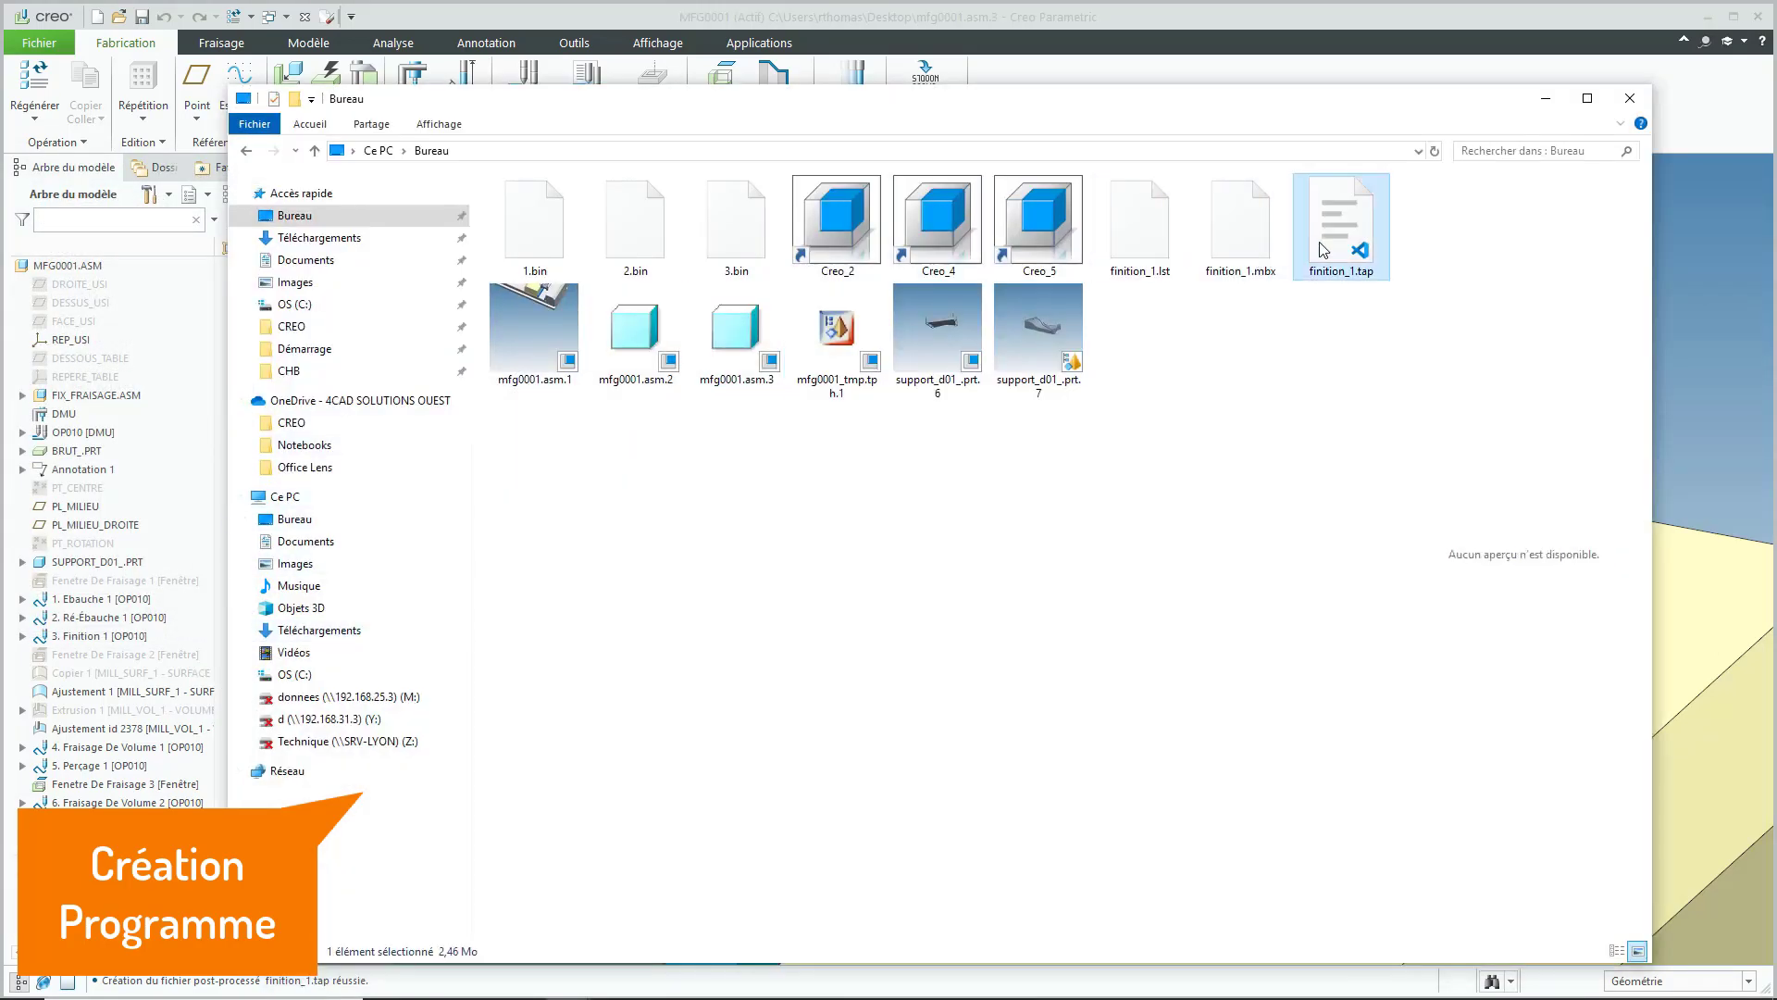
double_click(1323, 248)
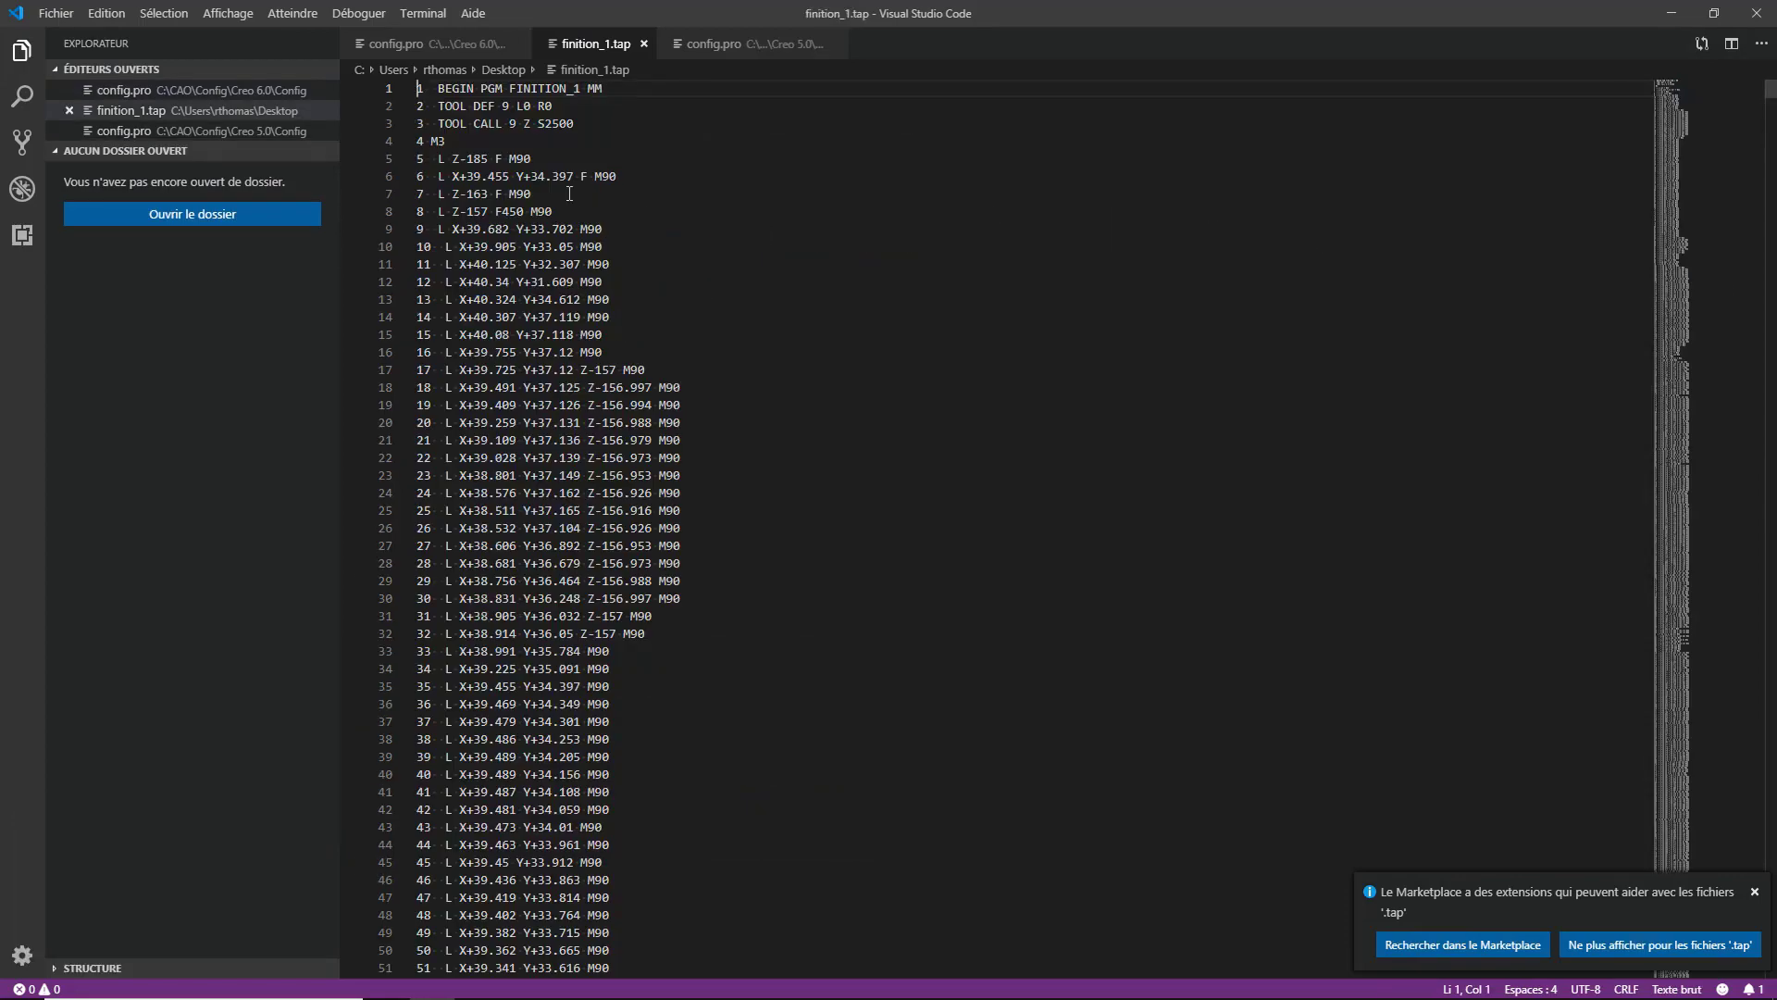
scroll(569, 194, down, 15)
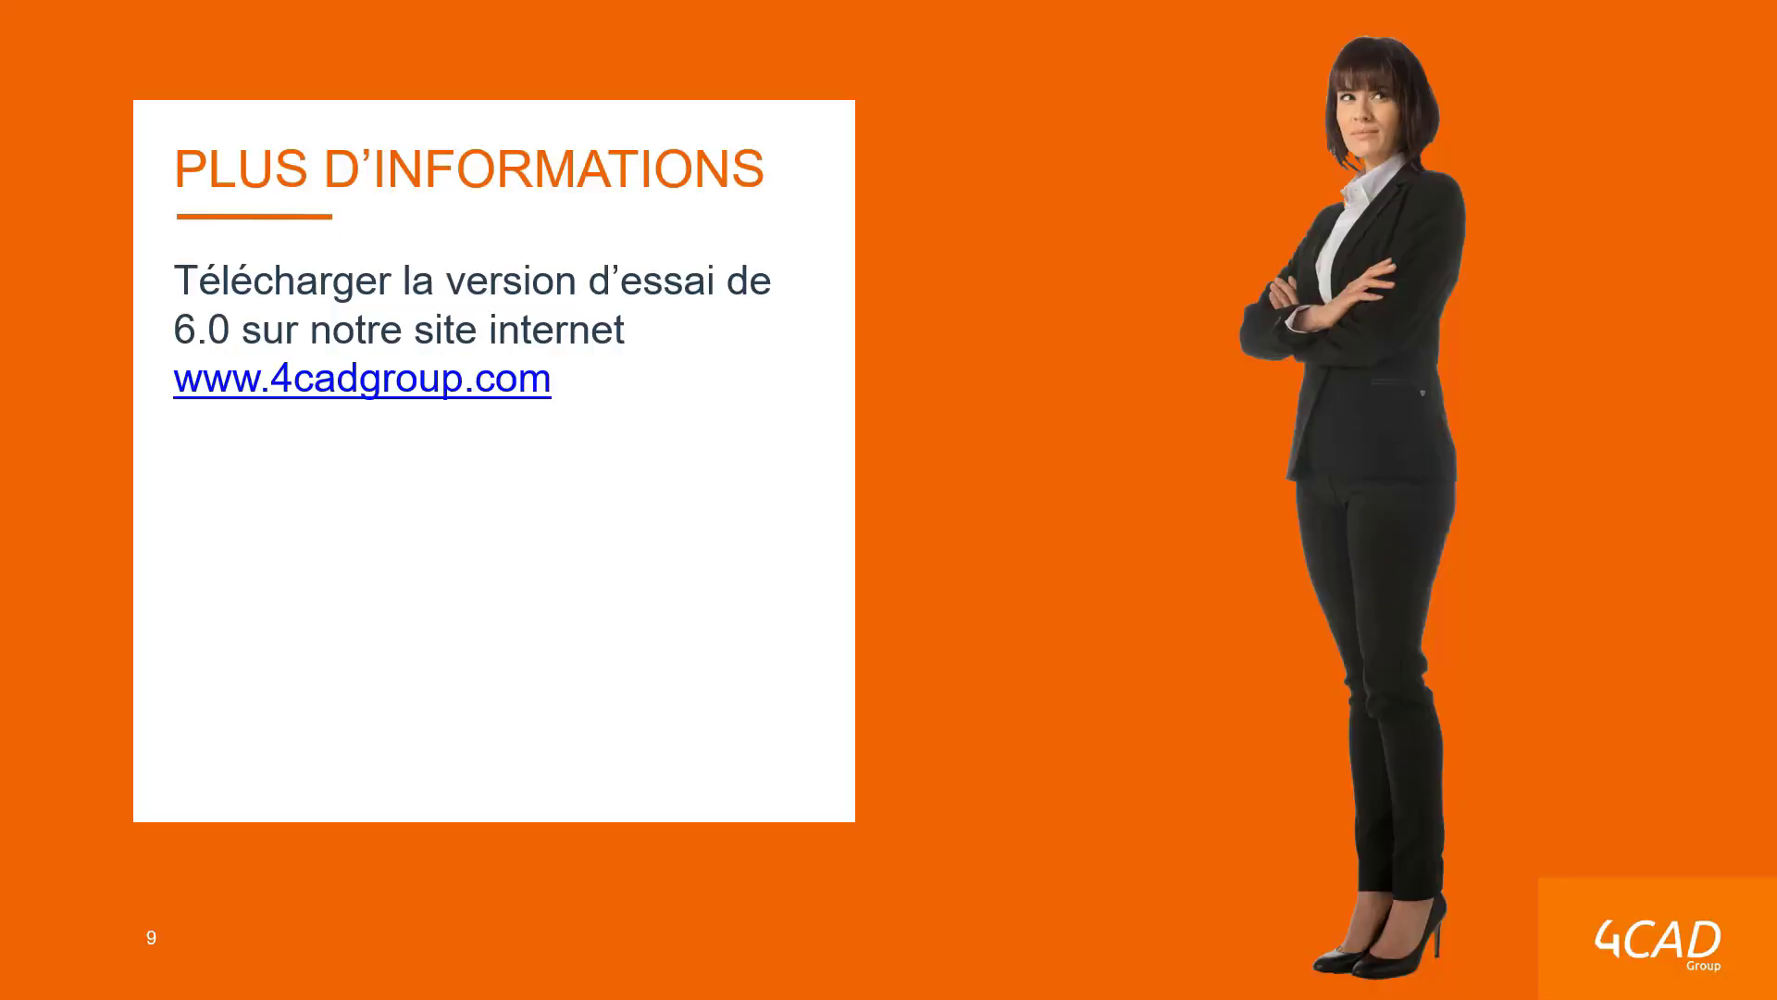